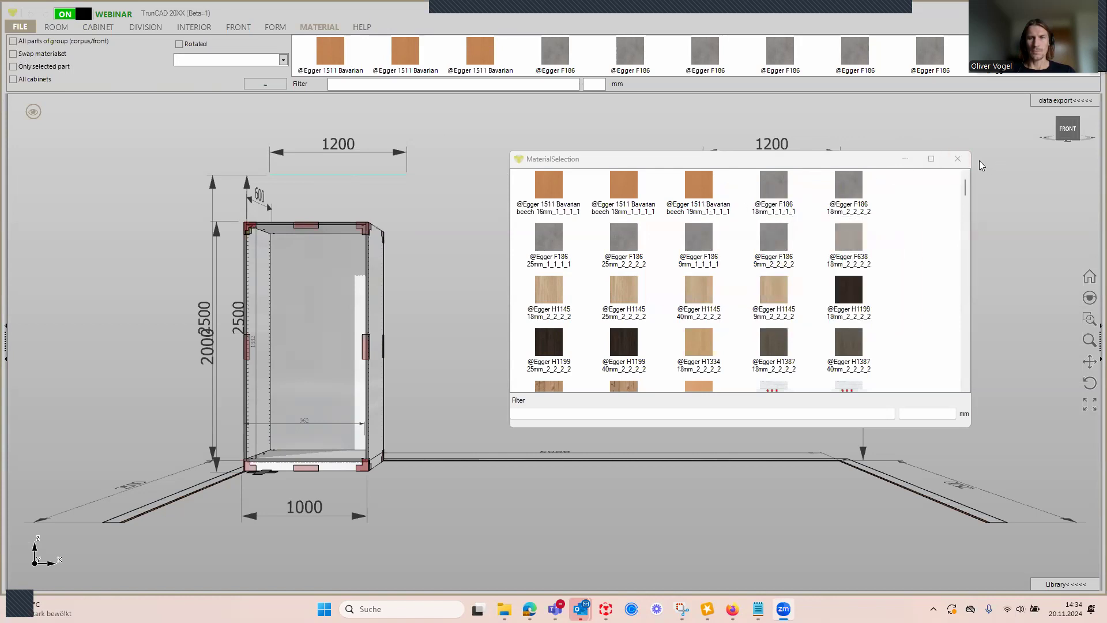
Step: Close the material selection window and open the material set editor in the free area beside the cabinet
{"action": "left_click", "coordinate": [958, 160]}
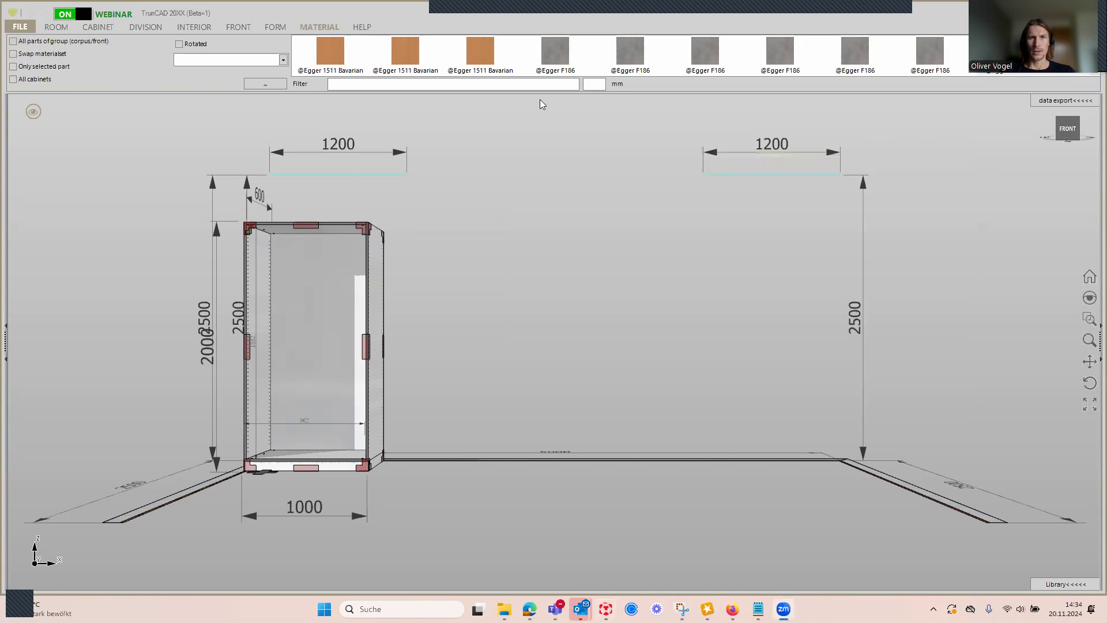
{"action": "scroll", "coordinate": [493, 75], "scroll_direction": "down", "scroll_amount": 1}
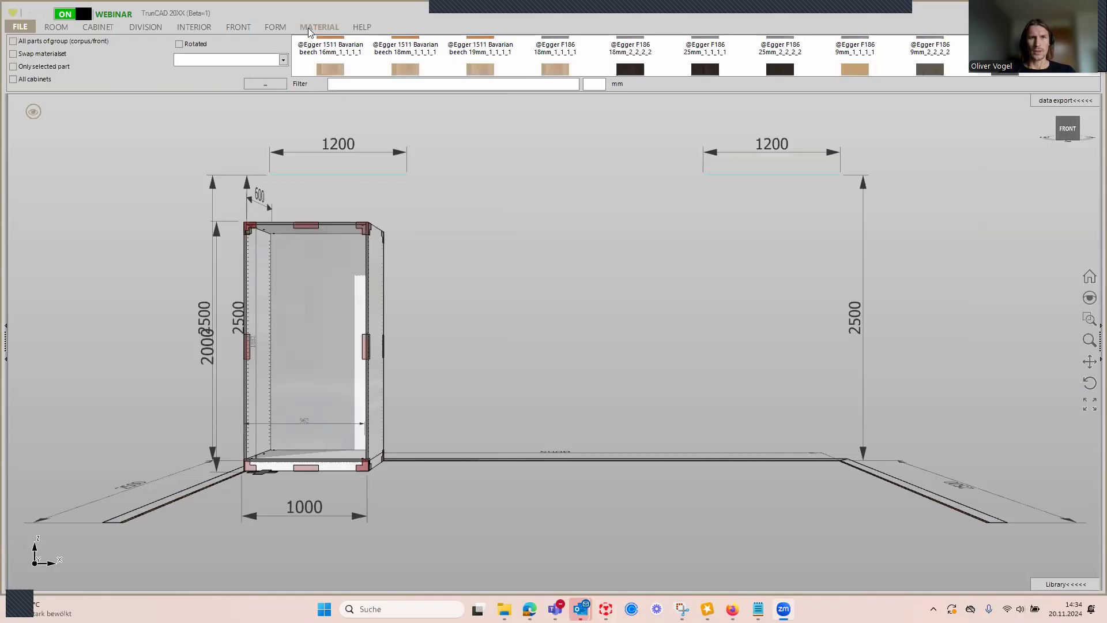
{"action": "left_click", "coordinate": [266, 85]}
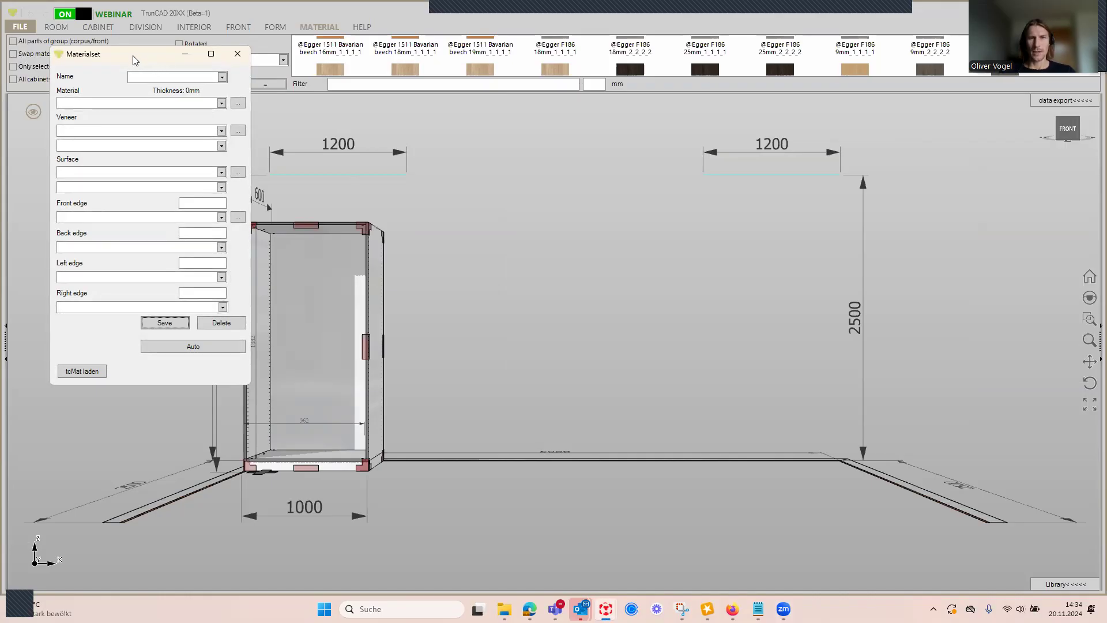
{"action": "left_click_drag", "start_coordinate": [132, 56], "coordinate": [513, 151]}
Step: Look through the existing material set names and the board materials available for a set
{"action": "left_click", "coordinate": [603, 173]}
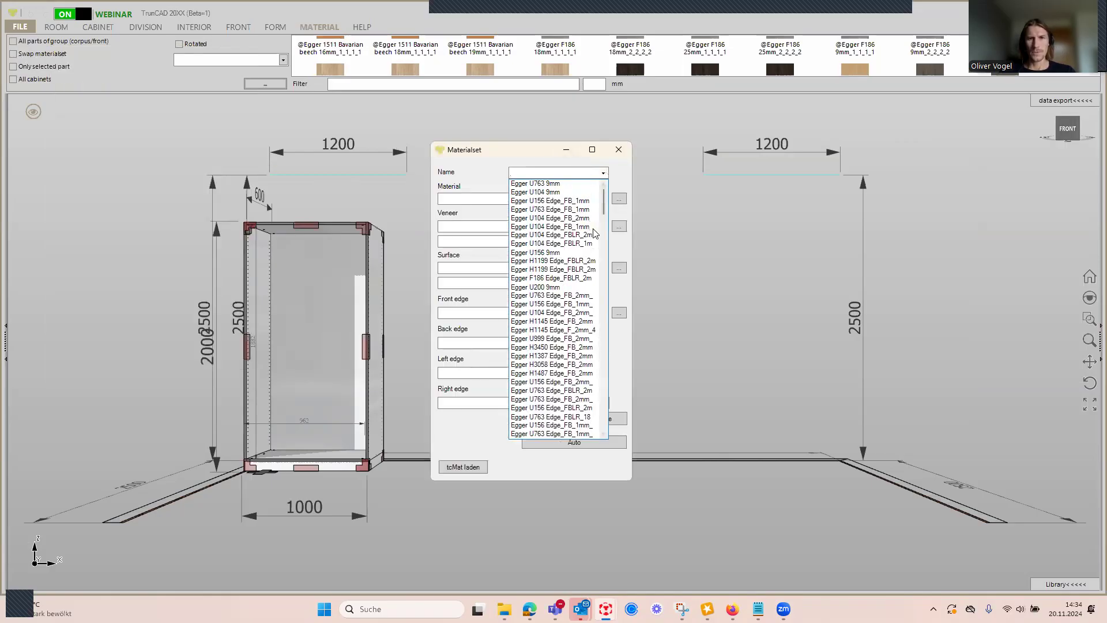
{"action": "scroll", "coordinate": [594, 233], "scroll_direction": "down", "scroll_amount": 12}
{"action": "scroll", "coordinate": [584, 238], "scroll_direction": "down", "scroll_amount": 9}
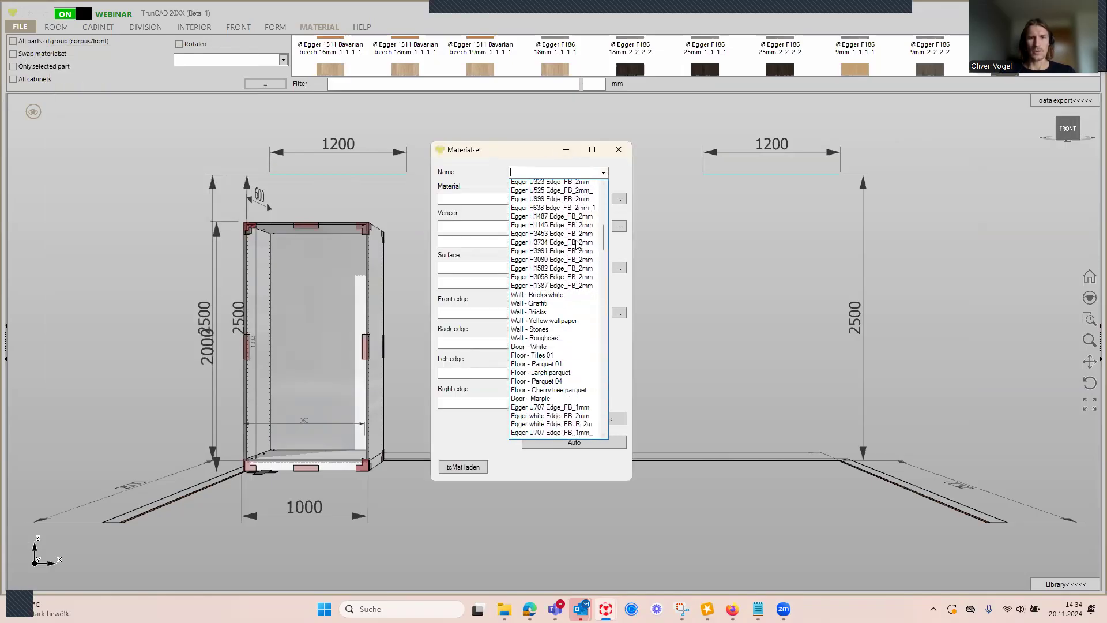
{"action": "left_click", "coordinate": [521, 168]}
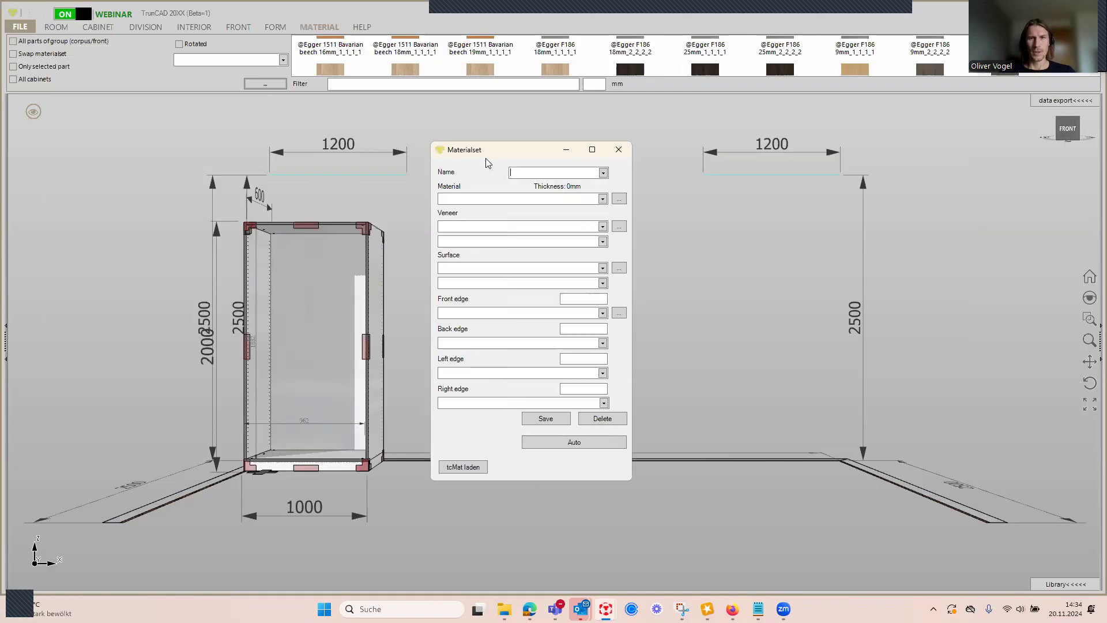
{"action": "left_click", "coordinate": [603, 199]}
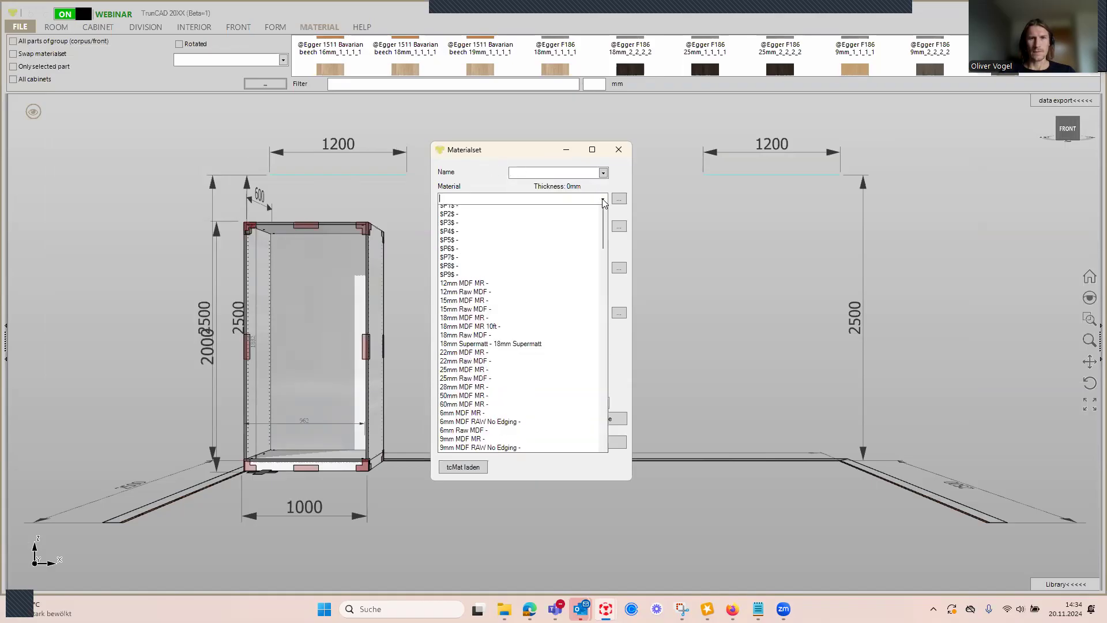
{"action": "scroll", "coordinate": [562, 267], "scroll_direction": "down", "scroll_amount": 5}
{"action": "scroll", "coordinate": [564, 269], "scroll_direction": "down", "scroll_amount": 15}
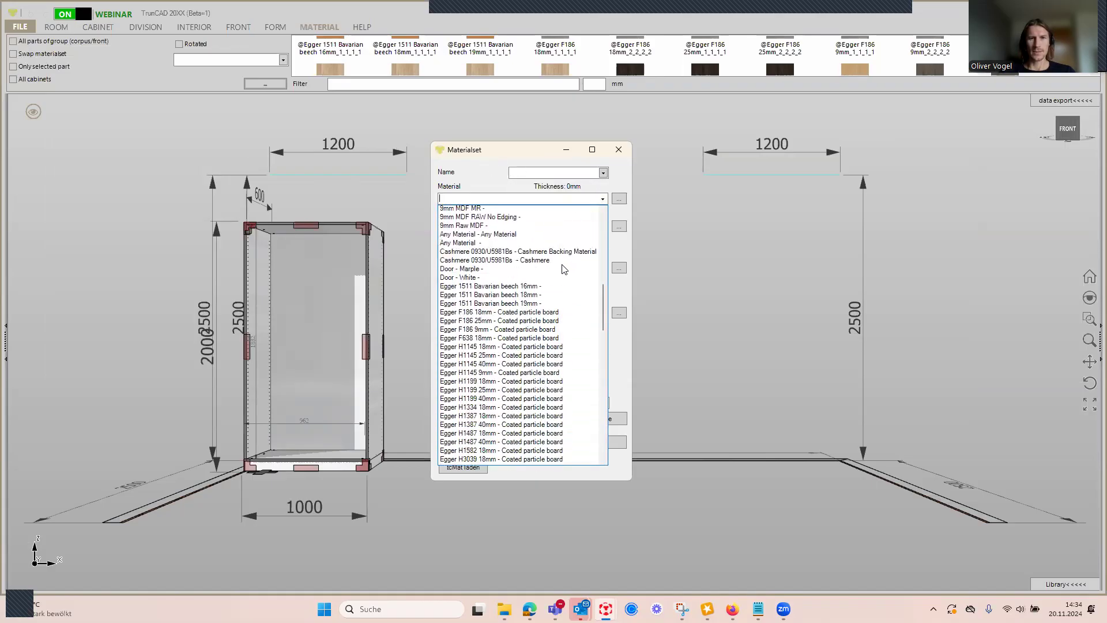
{"action": "left_click", "coordinate": [489, 176]}
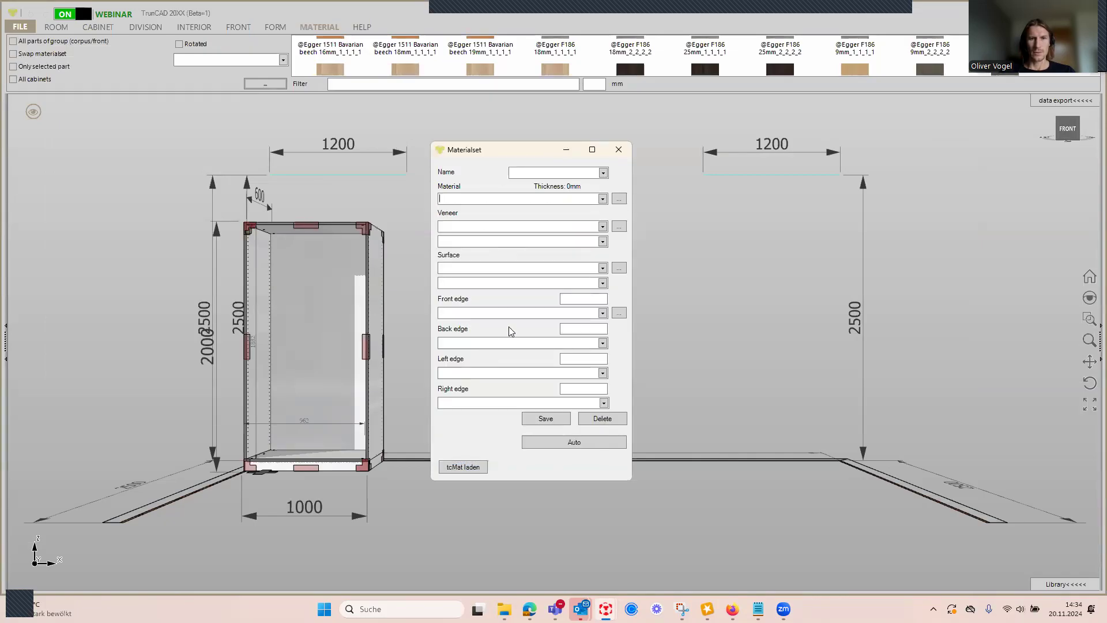
Step: Look through the edge bandings available for the material set's front edge
{"action": "left_click", "coordinate": [603, 316]}
{"action": "left_click", "coordinate": [602, 314]}
{"action": "left_click", "coordinate": [603, 314]}
{"action": "left_click", "coordinate": [602, 314]}
{"action": "scroll", "coordinate": [579, 373], "scroll_direction": "down", "scroll_amount": 20}
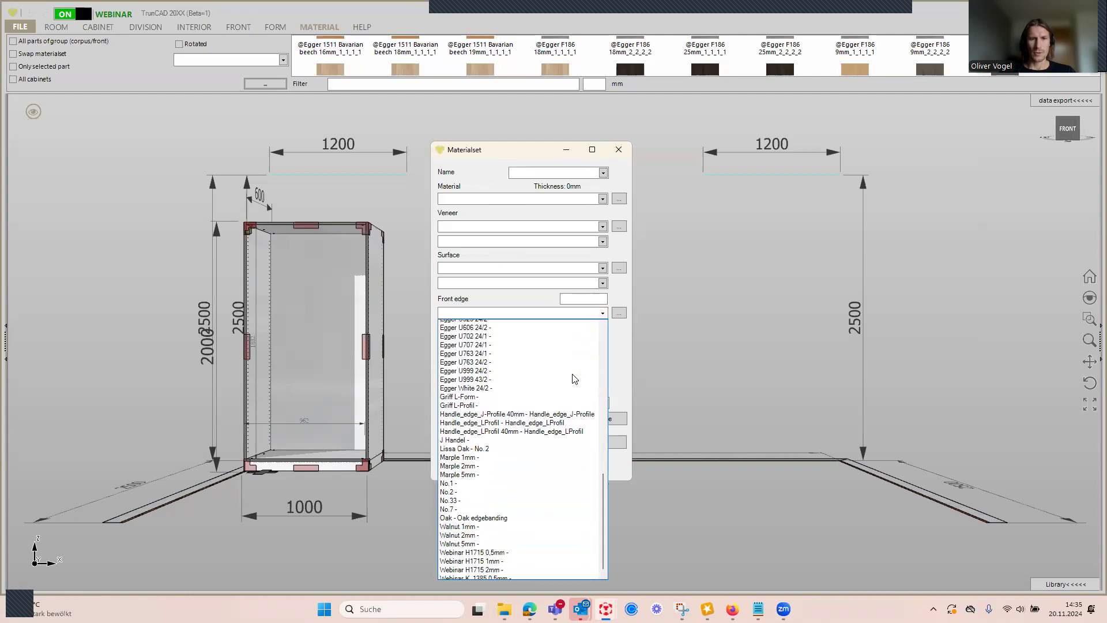
{"action": "scroll", "coordinate": [575, 379], "scroll_direction": "down", "scroll_amount": 1}
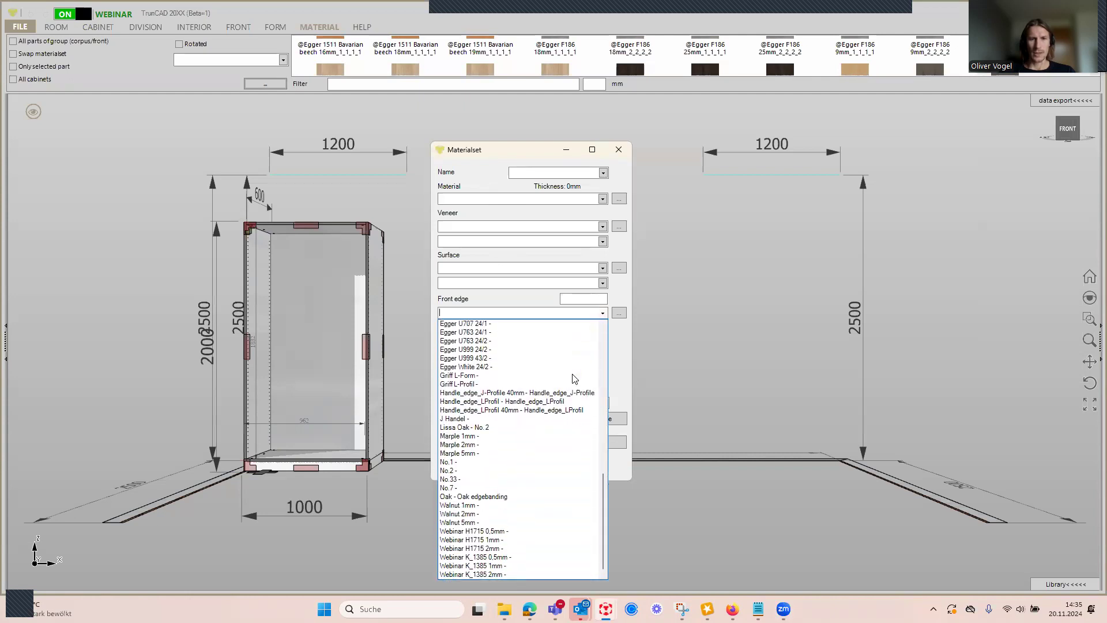
{"action": "left_click", "coordinate": [603, 316]}
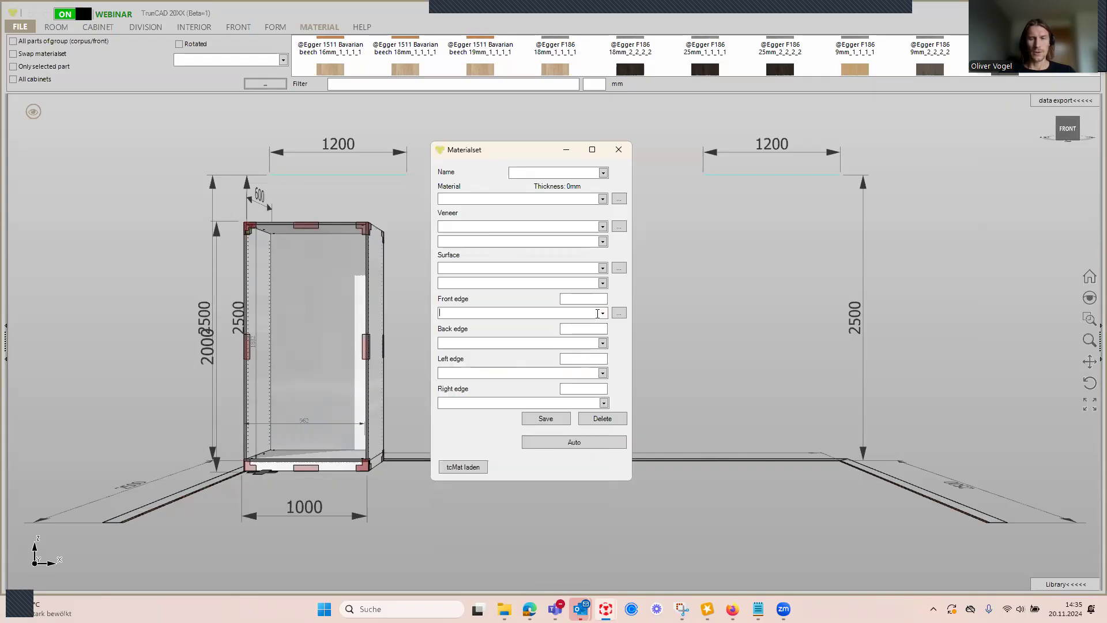
Step: Open the article editor for a new board material and arrange it beside the material set window
{"action": "left_click", "coordinate": [619, 202]}
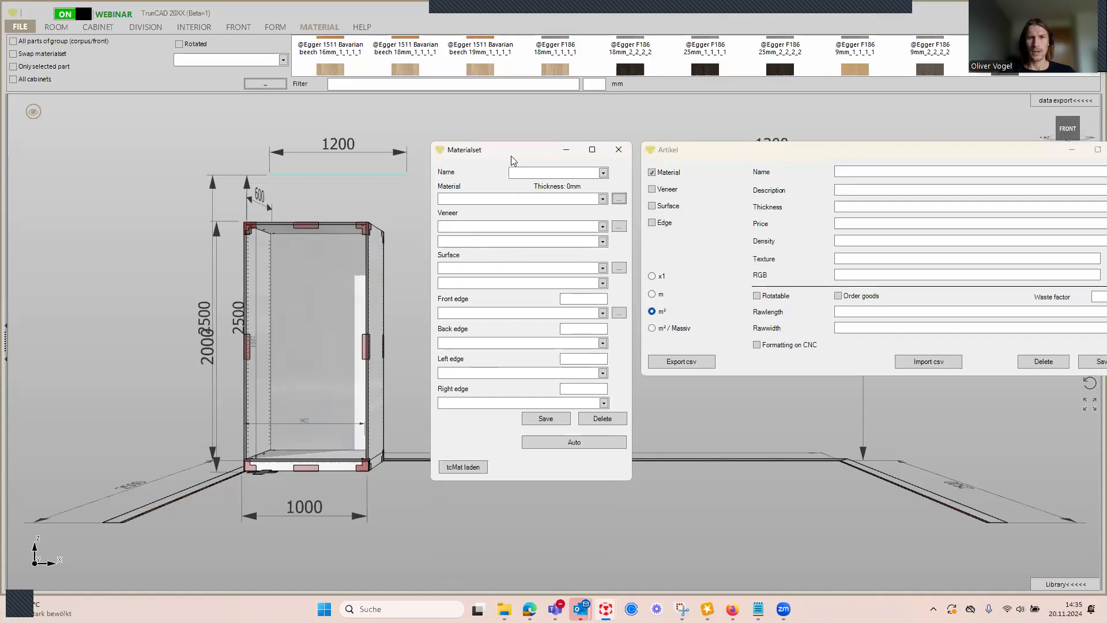
{"action": "left_click_drag", "start_coordinate": [511, 156], "coordinate": [469, 155]}
{"action": "left_click", "coordinate": [776, 151]}
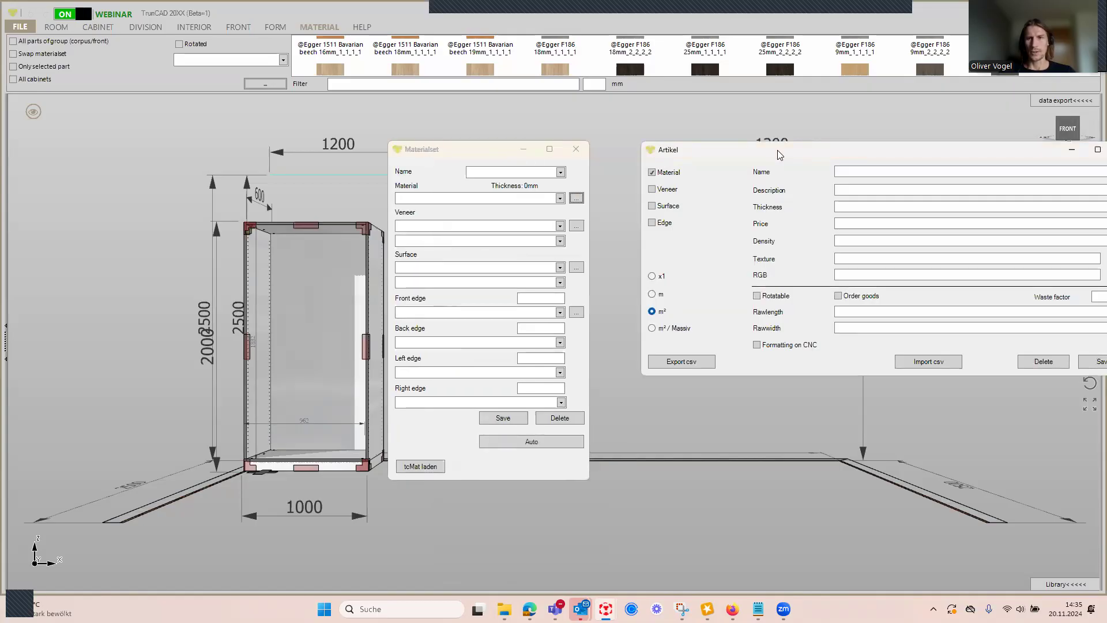
{"action": "left_click", "coordinate": [850, 169]}
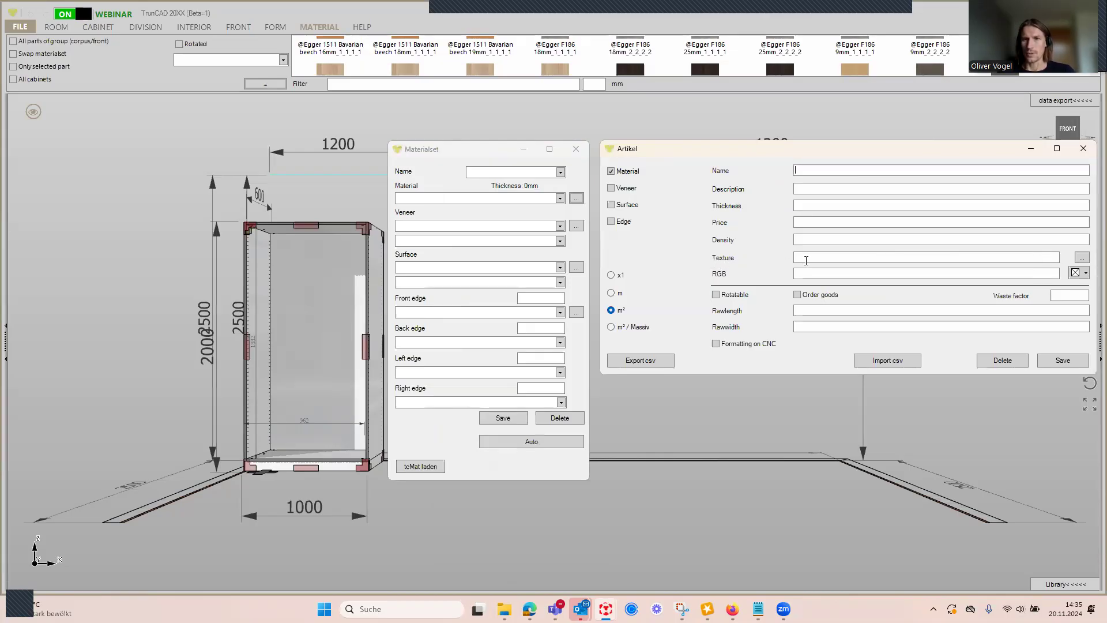
Step: Assign the H1710 image from the Egger2024 texture folder as the new material's texture
{"action": "left_click", "coordinate": [1087, 262]}
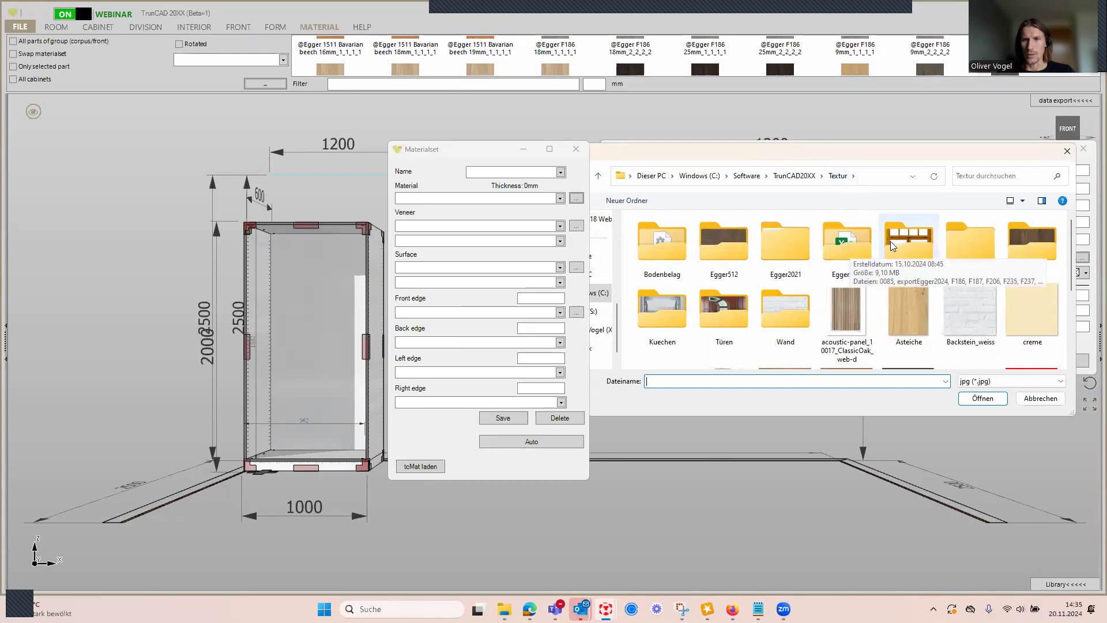
{"action": "double_click", "coordinate": [854, 251]}
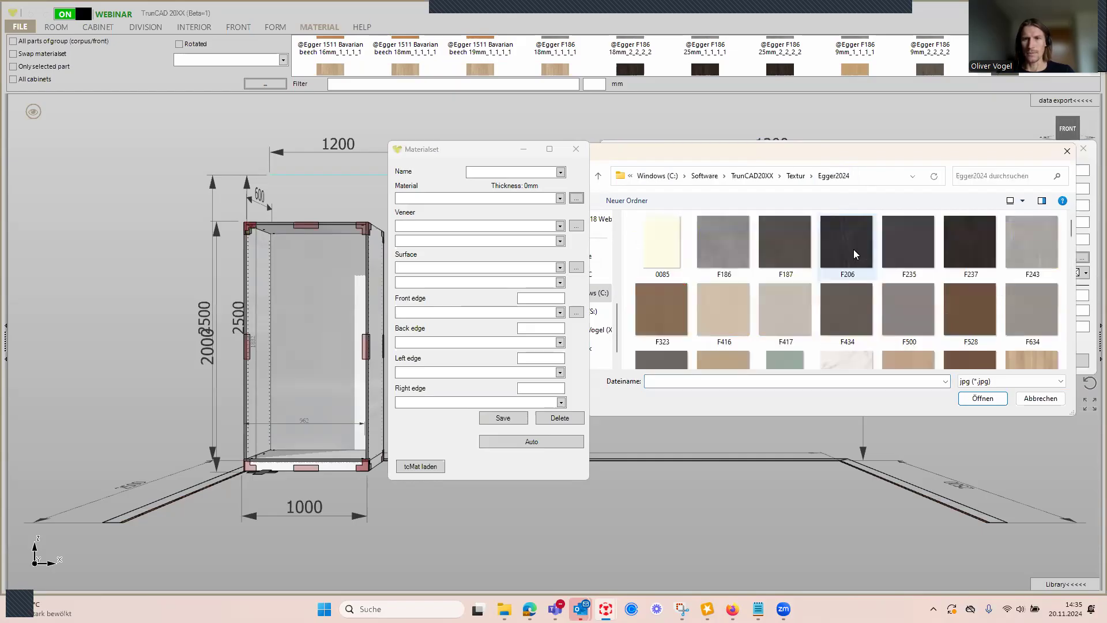
{"action": "scroll", "coordinate": [854, 251], "scroll_direction": "down", "scroll_amount": 2}
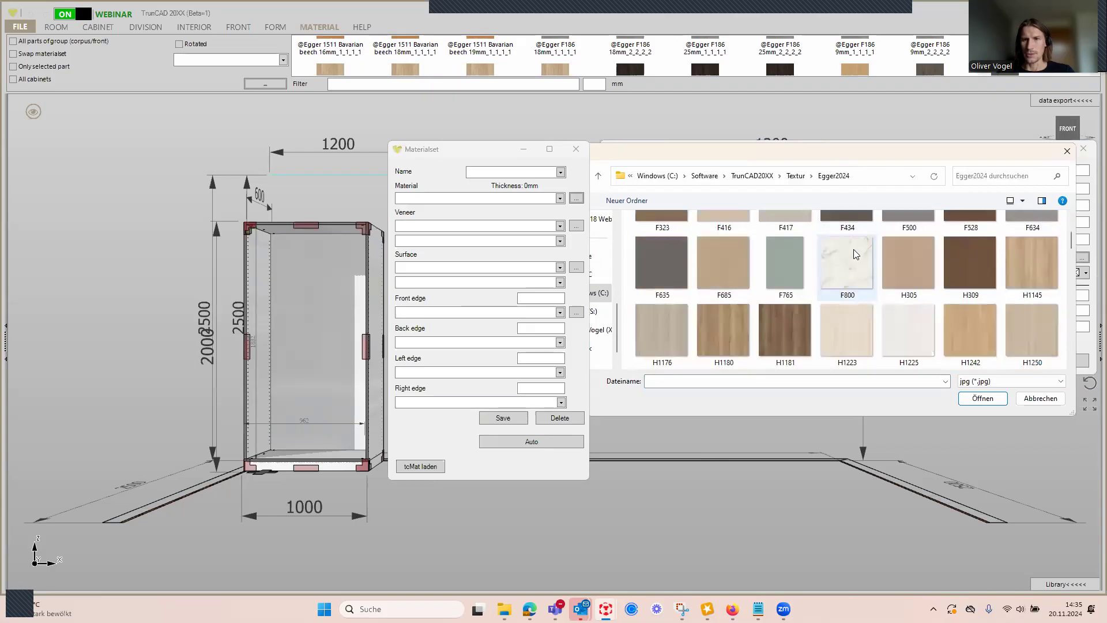
{"action": "scroll", "coordinate": [879, 242], "scroll_direction": "down", "scroll_amount": 3}
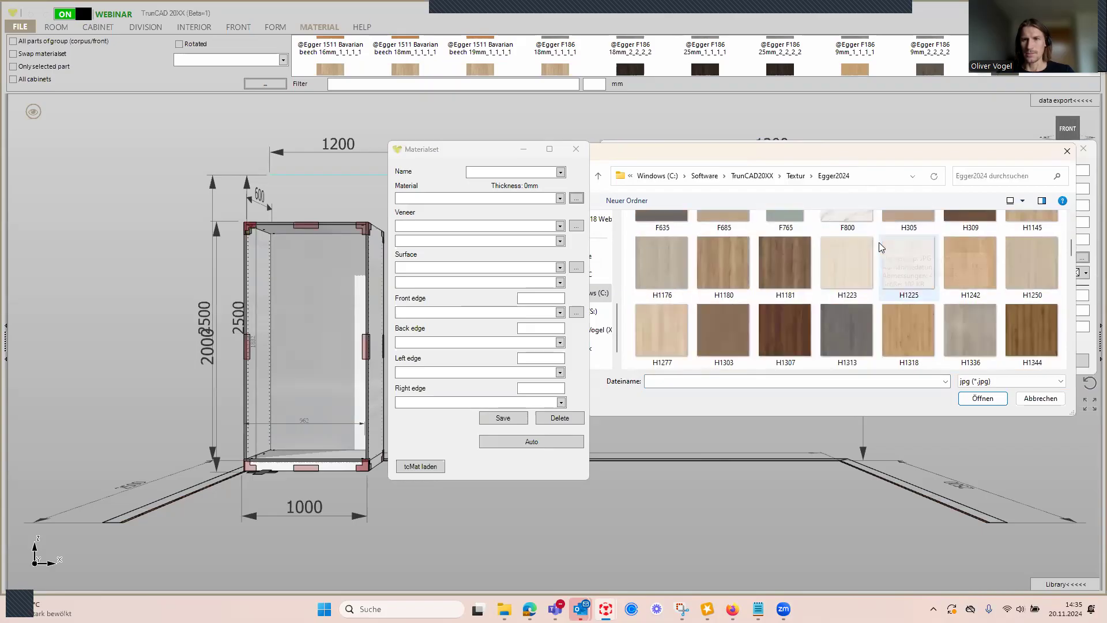
{"action": "scroll", "coordinate": [879, 245], "scroll_direction": "down", "scroll_amount": 6}
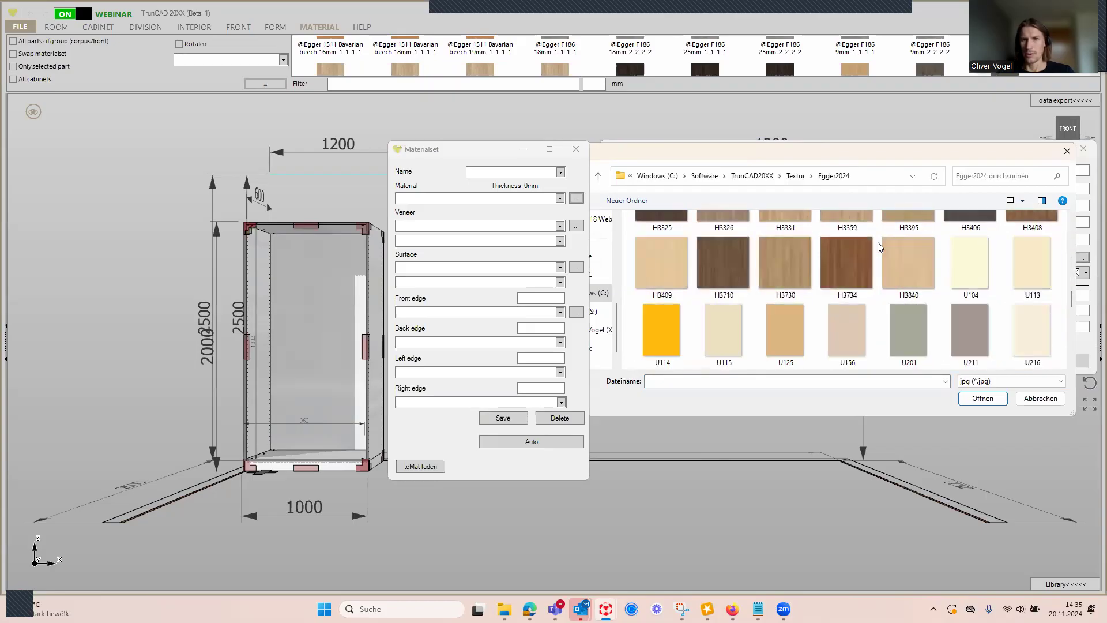
{"action": "scroll", "coordinate": [879, 246], "scroll_direction": "down", "scroll_amount": 2}
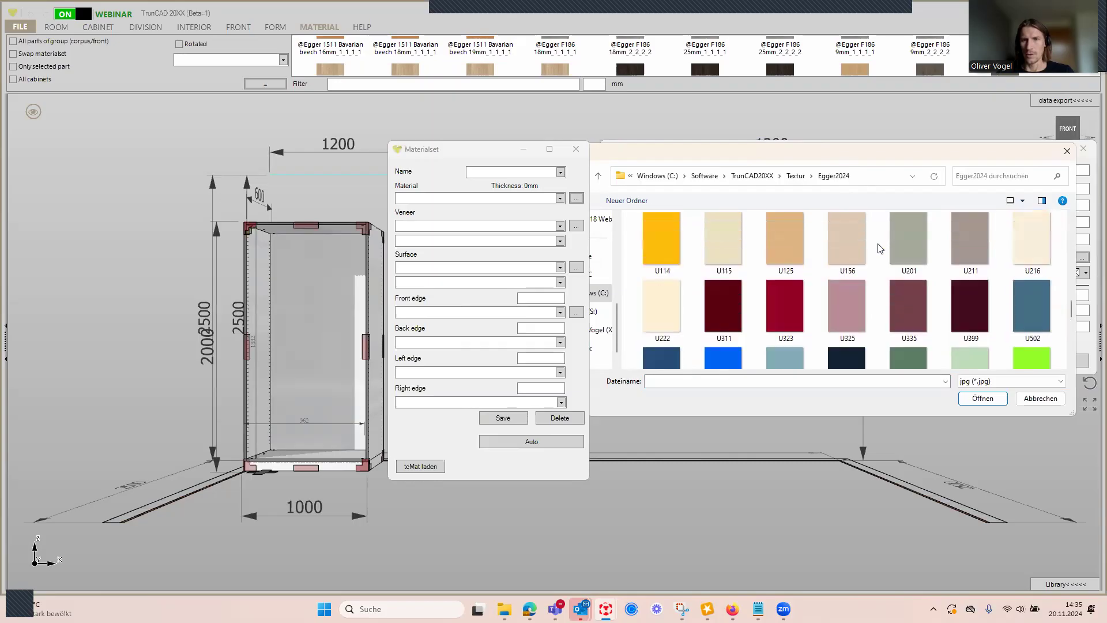
{"action": "scroll", "coordinate": [879, 248], "scroll_direction": "down", "scroll_amount": 4}
{"action": "scroll", "coordinate": [879, 248], "scroll_direction": "down", "scroll_amount": 2}
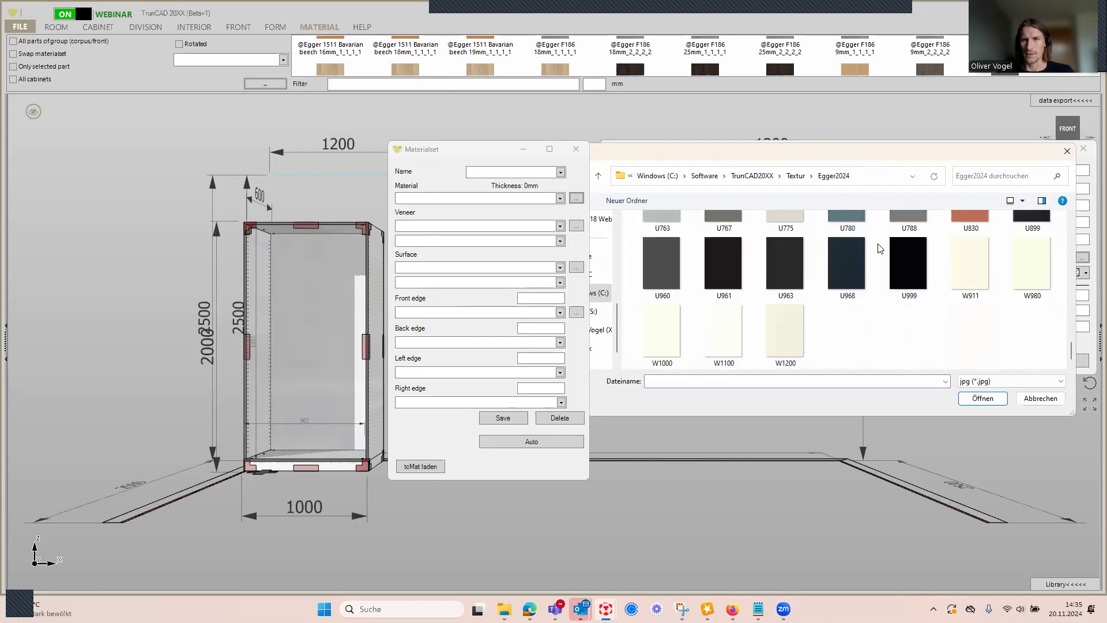
{"action": "scroll", "coordinate": [878, 280], "scroll_direction": "up", "scroll_amount": 12}
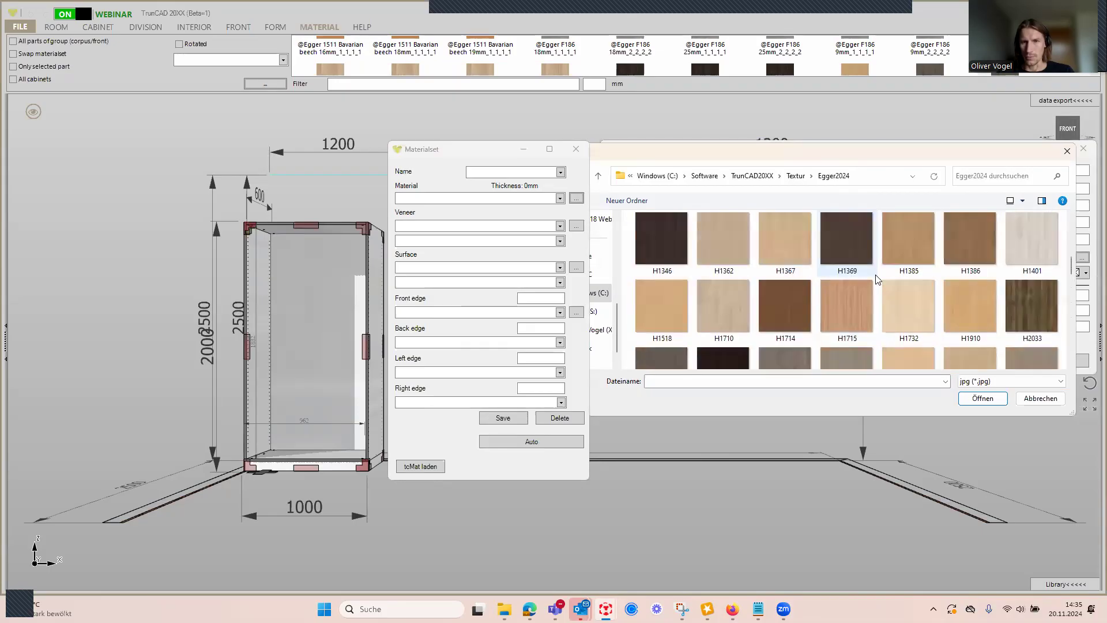
{"action": "scroll", "coordinate": [876, 279], "scroll_direction": "up", "scroll_amount": 2}
{"action": "scroll", "coordinate": [876, 277], "scroll_direction": "up", "scroll_amount": 2}
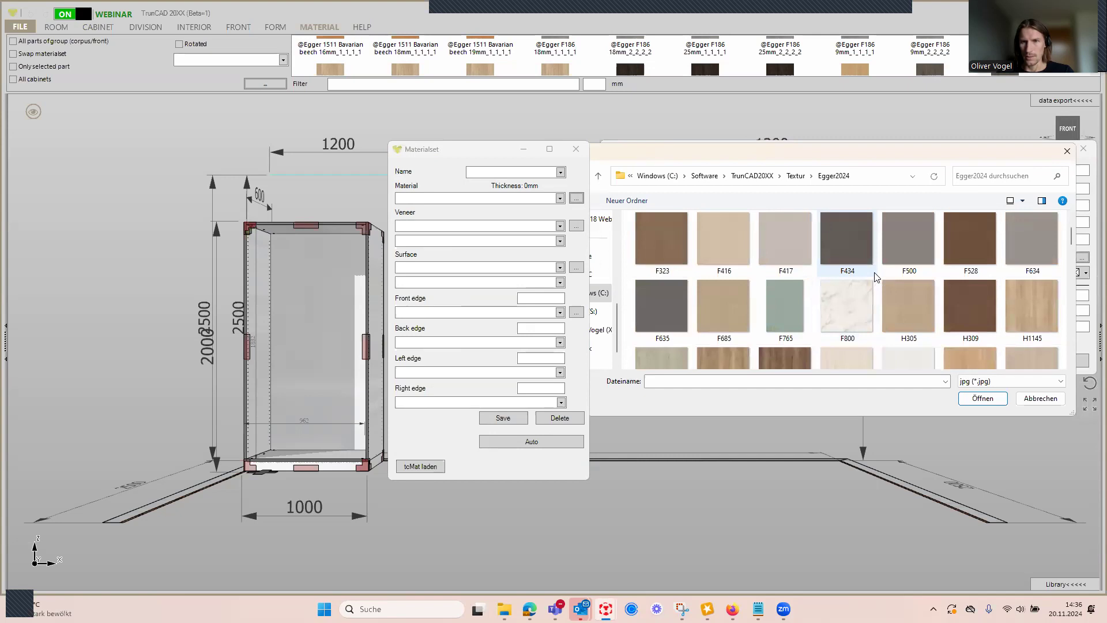
{"action": "scroll", "coordinate": [876, 276], "scroll_direction": "down", "scroll_amount": 2}
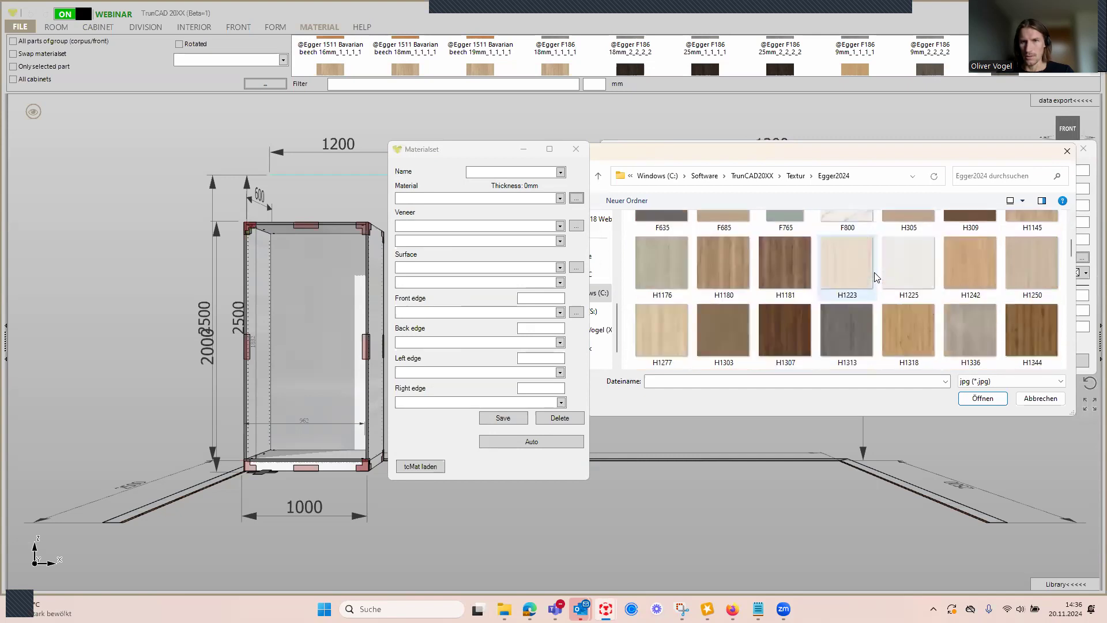
{"action": "scroll", "coordinate": [875, 277], "scroll_direction": "down", "scroll_amount": 1}
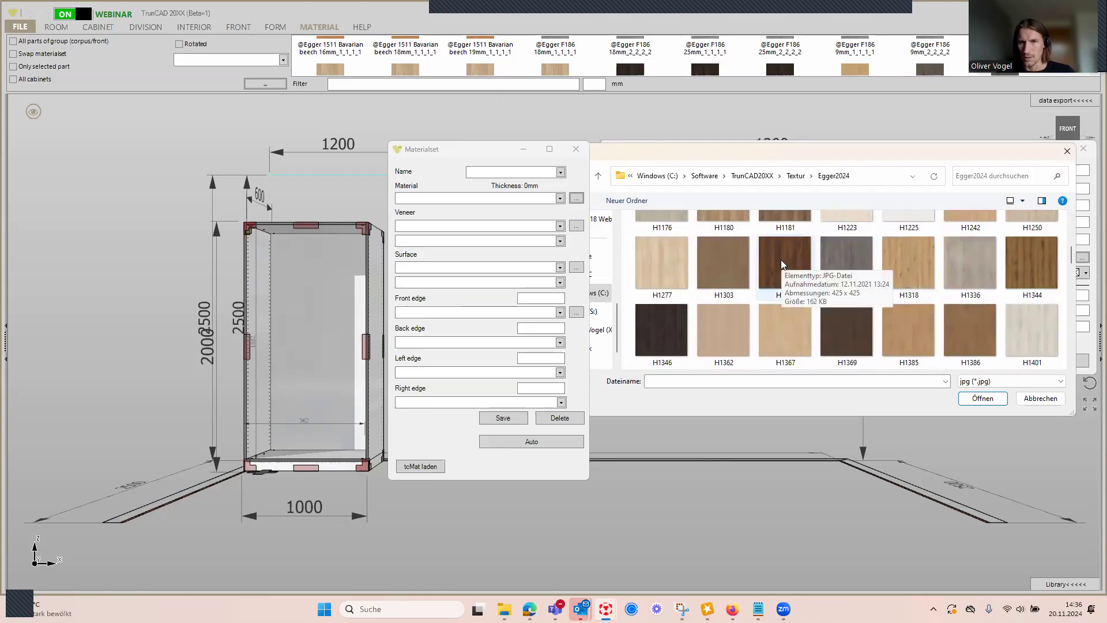
{"action": "scroll", "coordinate": [943, 252], "scroll_direction": "down", "scroll_amount": 1}
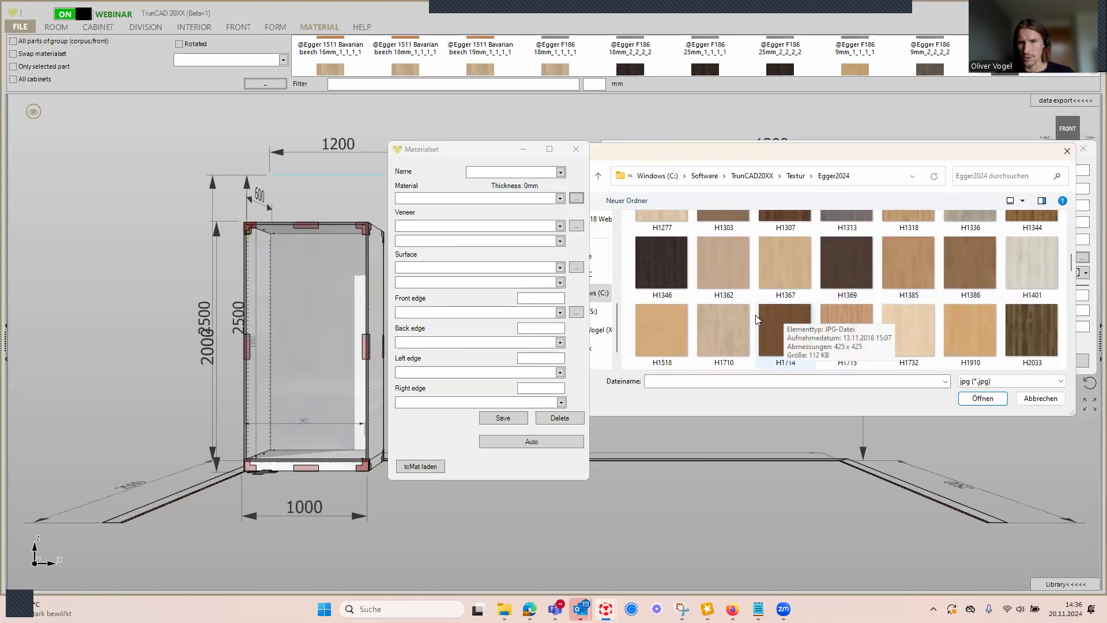
{"action": "left_click", "coordinate": [717, 330]}
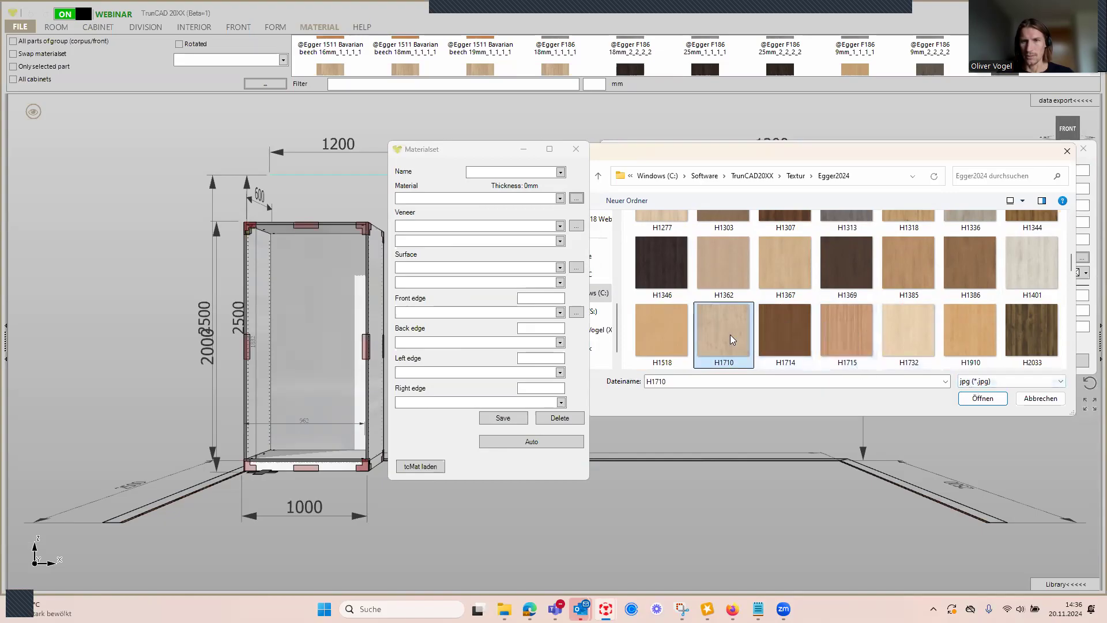
{"action": "double_click", "coordinate": [730, 334]}
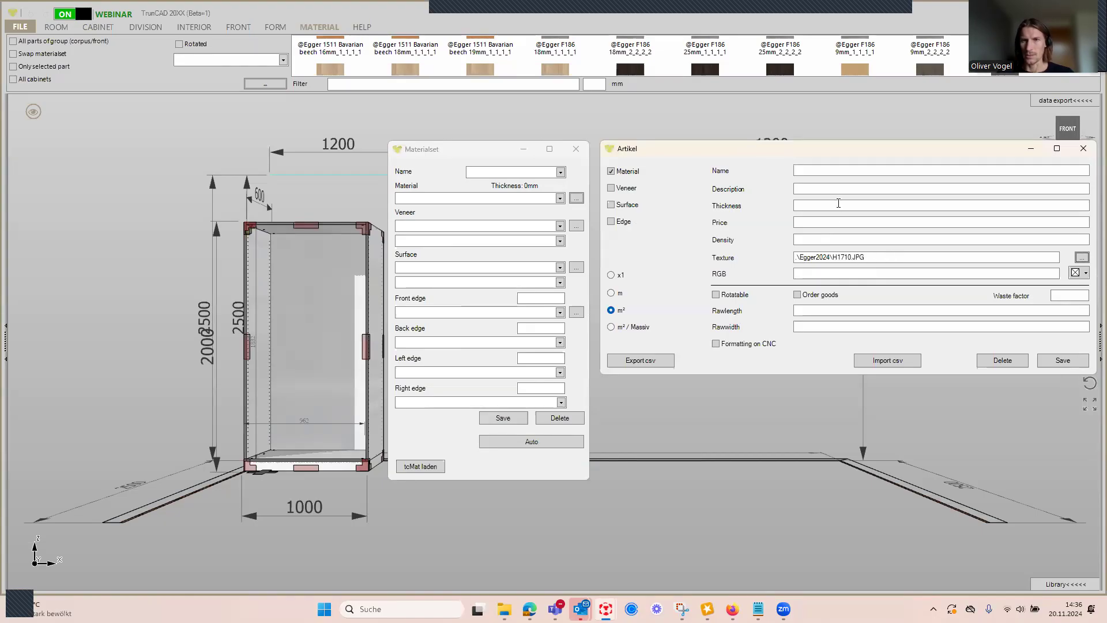
Step: Name the new material "Webinar H1710 18mm"
{"action": "left_click", "coordinate": [829, 170]}
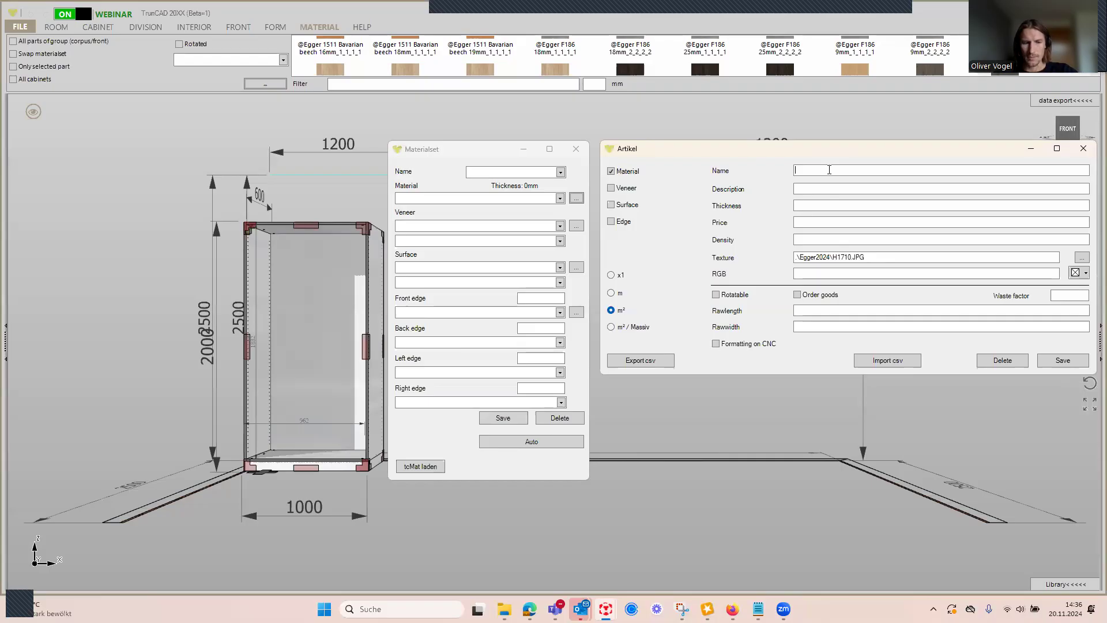
{"action": "type", "text": "Web"}
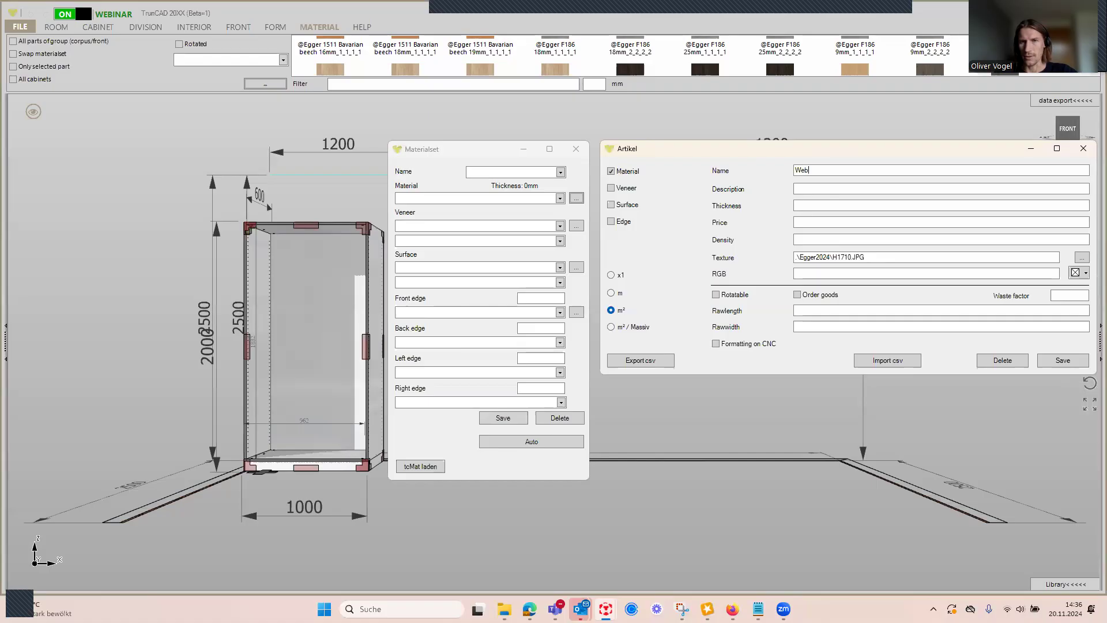
{"action": "type", "text": "inar H1710"}
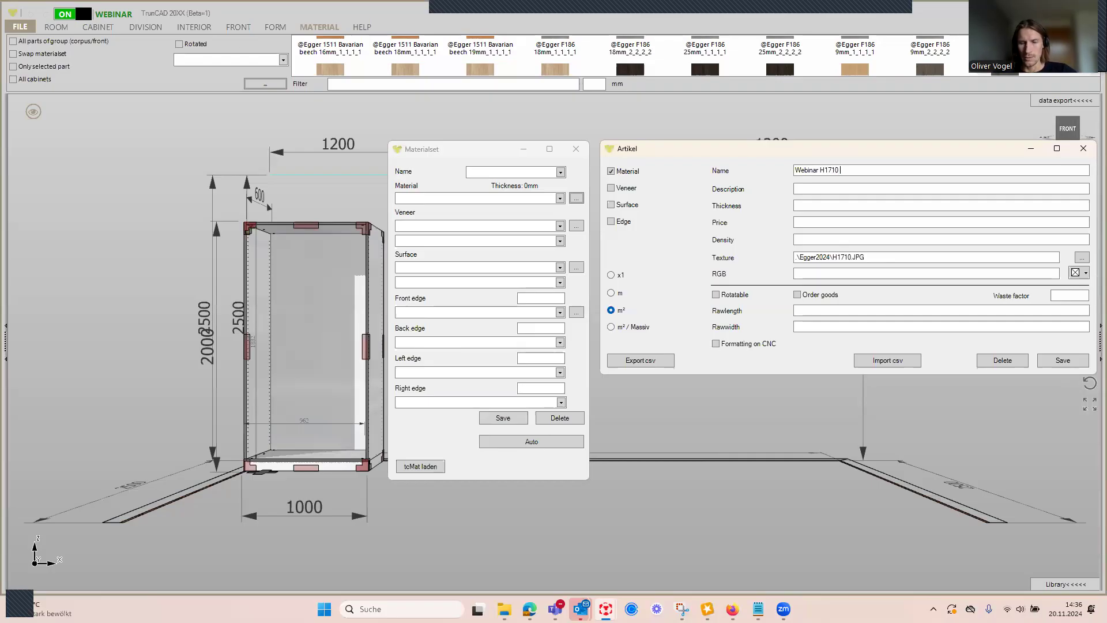
{"action": "type", "text": " 18mm"}
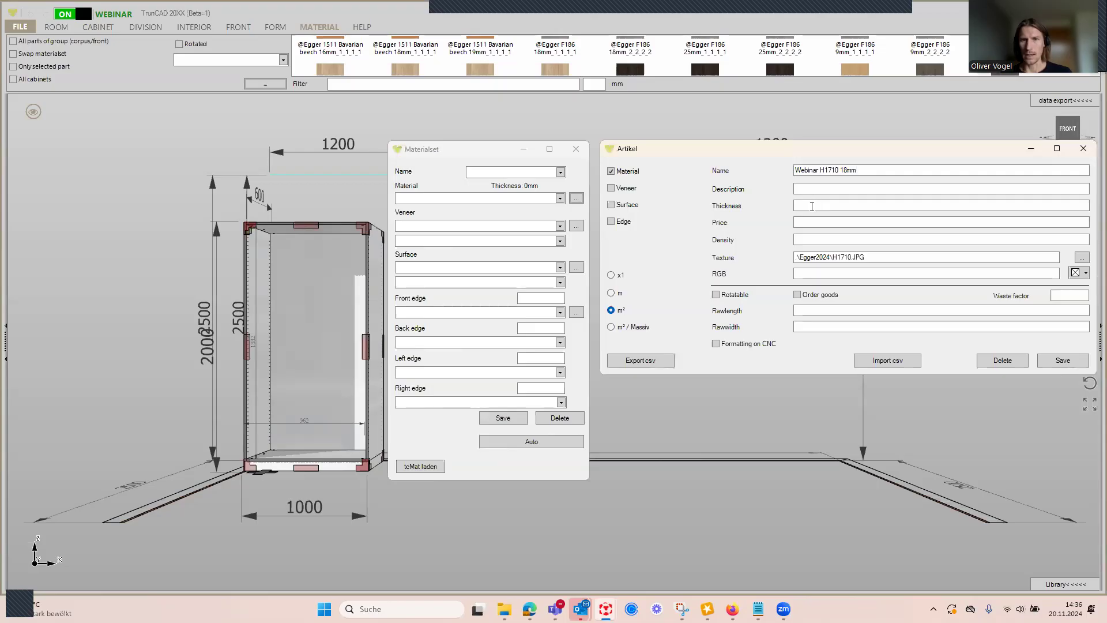
Step: Set the new material's thickness to 18 and its price to 20
{"action": "left_click", "coordinate": [798, 206]}
{"action": "type", "text": "18"}
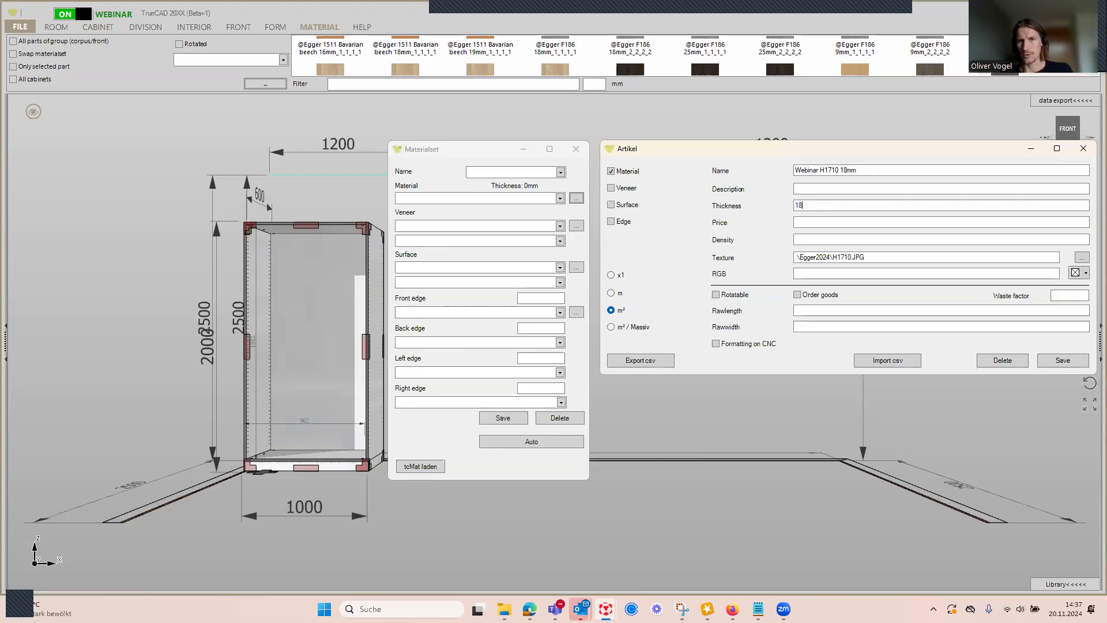
{"action": "left_click", "coordinate": [815, 224]}
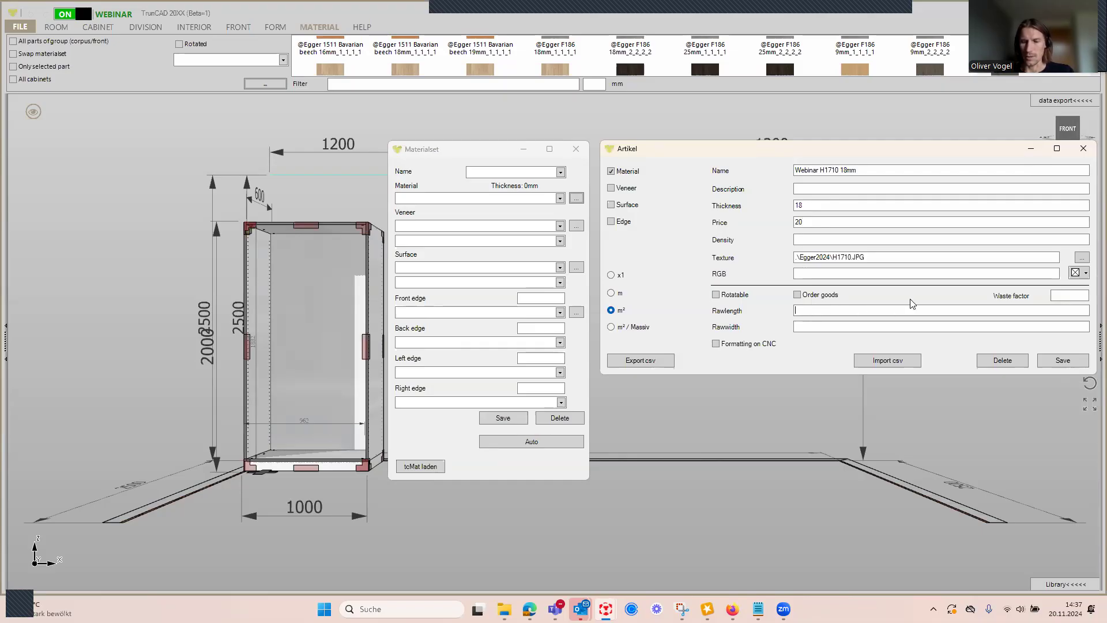
Step: Save the board article with raw length 2880, raw width 1440, formatting on CNC enabled and a waste factor of 15
{"action": "type", "text": "0"}
{"action": "type", "text": "14"}
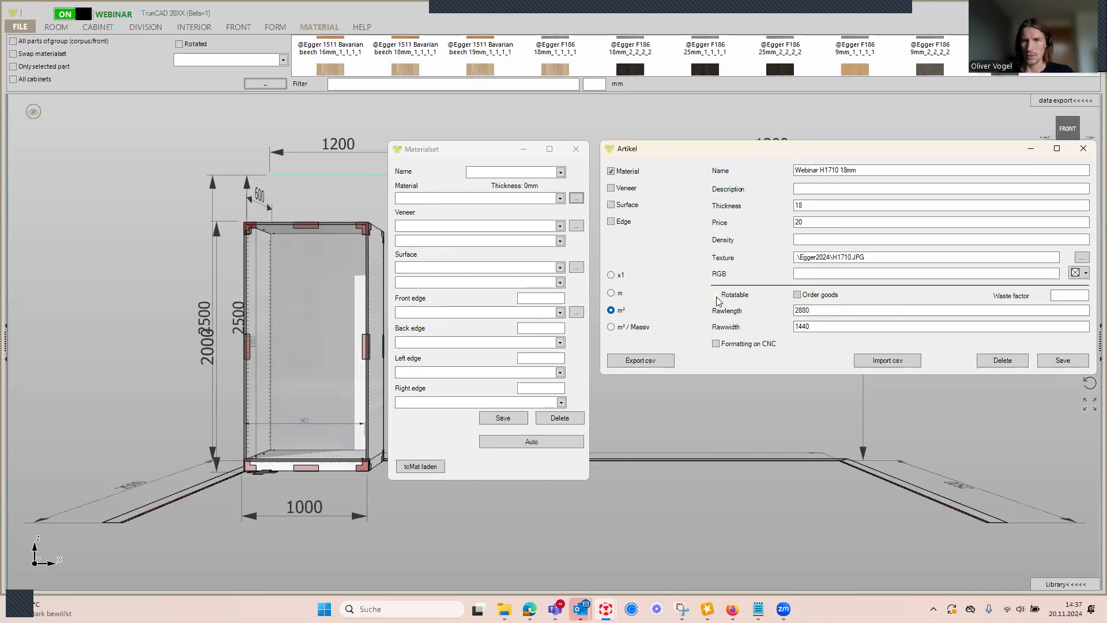
{"action": "left_click", "coordinate": [717, 345]}
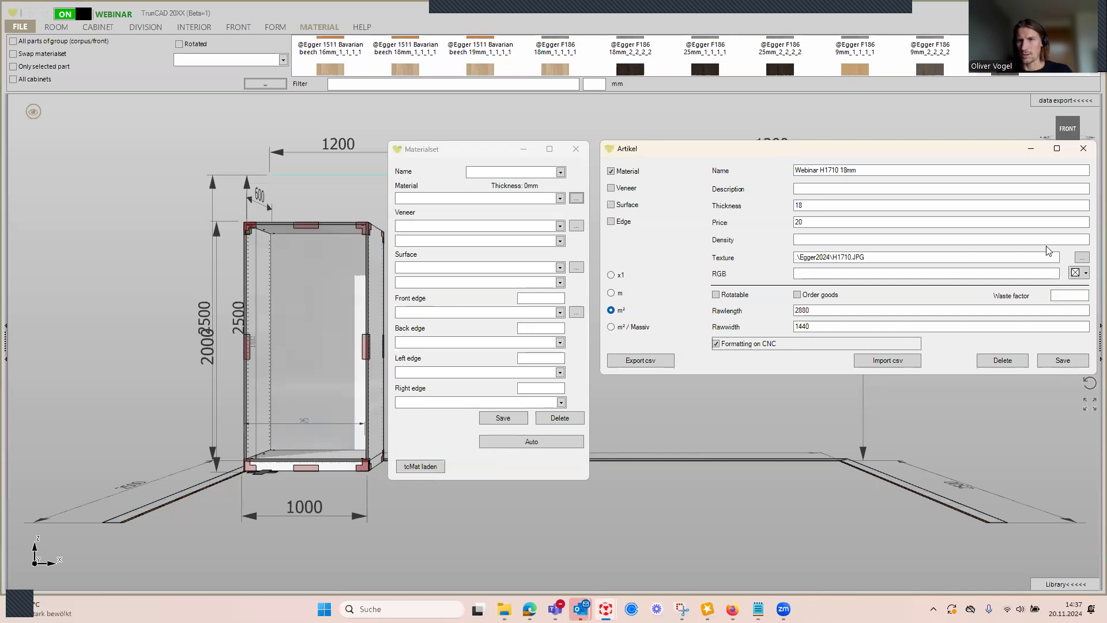
{"action": "left_click", "coordinate": [1062, 295]}
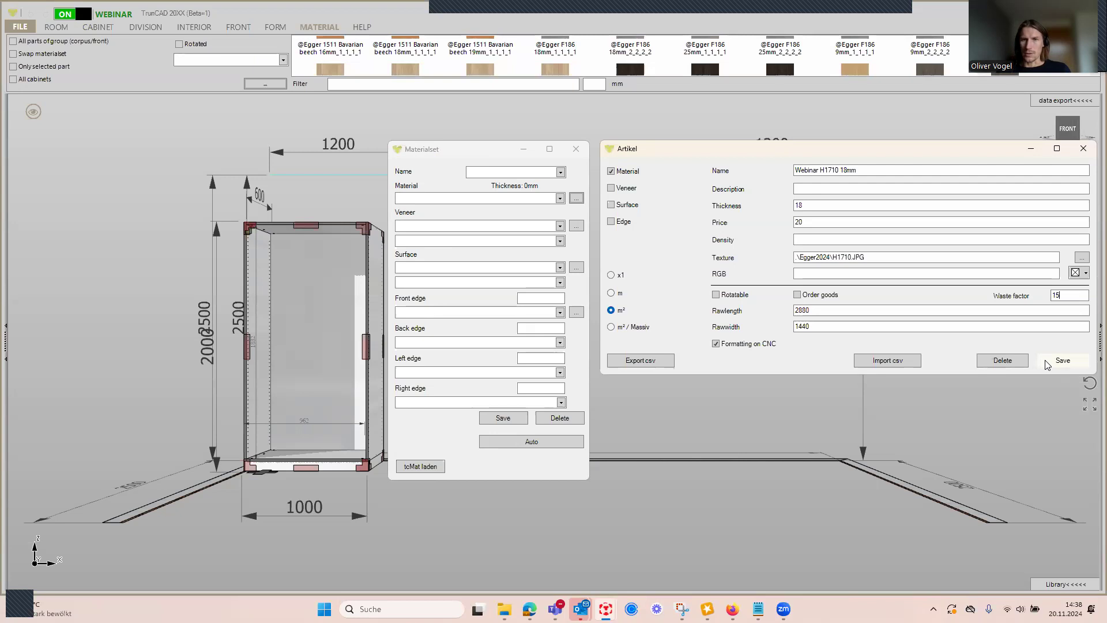
{"action": "left_click", "coordinate": [1061, 360]}
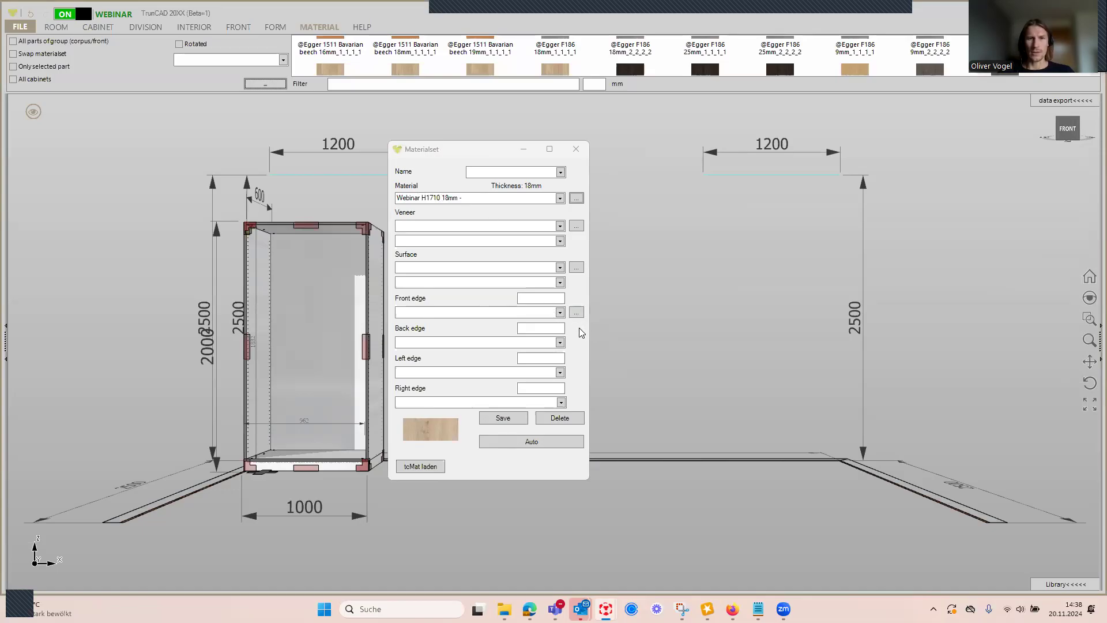
Step: Start a new front edge article and assign it the H1710 image from the Egger2024 texture folder
{"action": "left_click", "coordinate": [577, 313]}
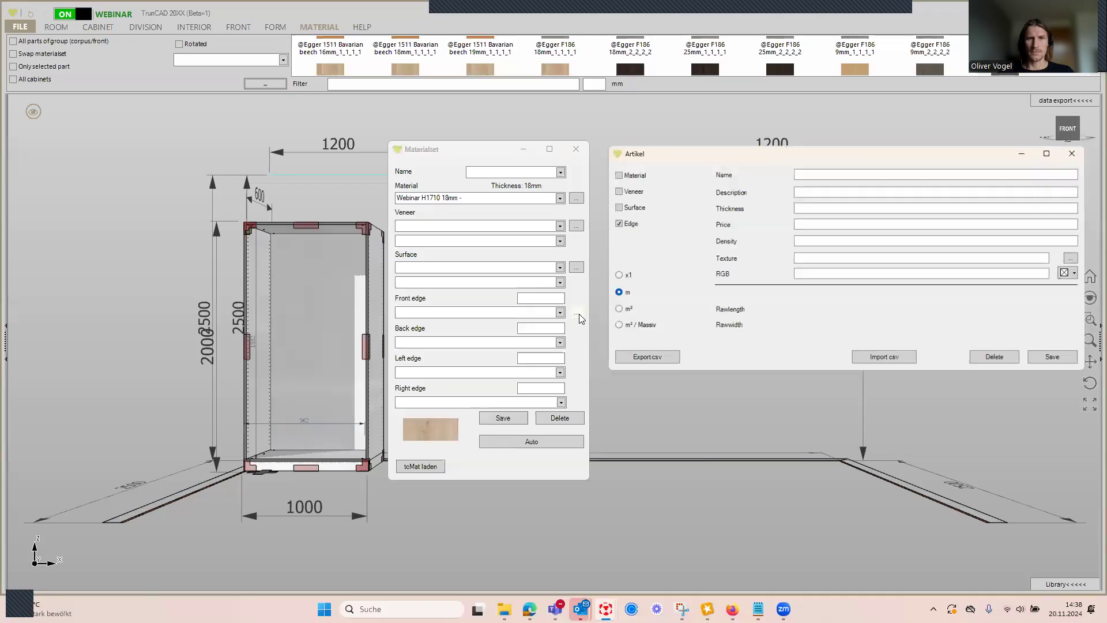
{"action": "left_click", "coordinate": [1082, 260]}
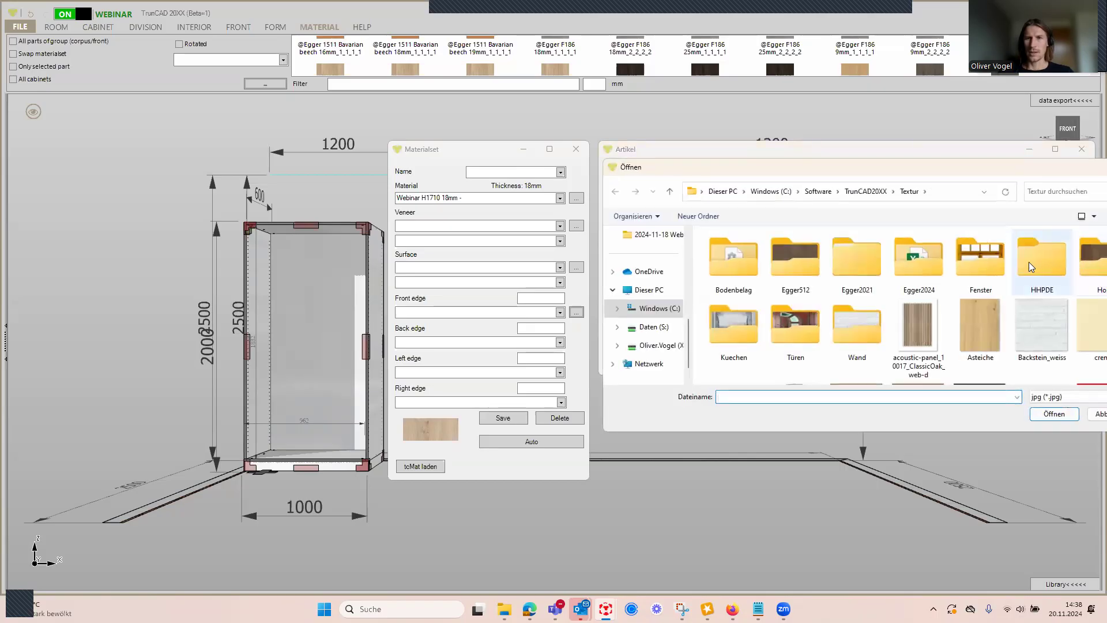
{"action": "double_click", "coordinate": [930, 267]}
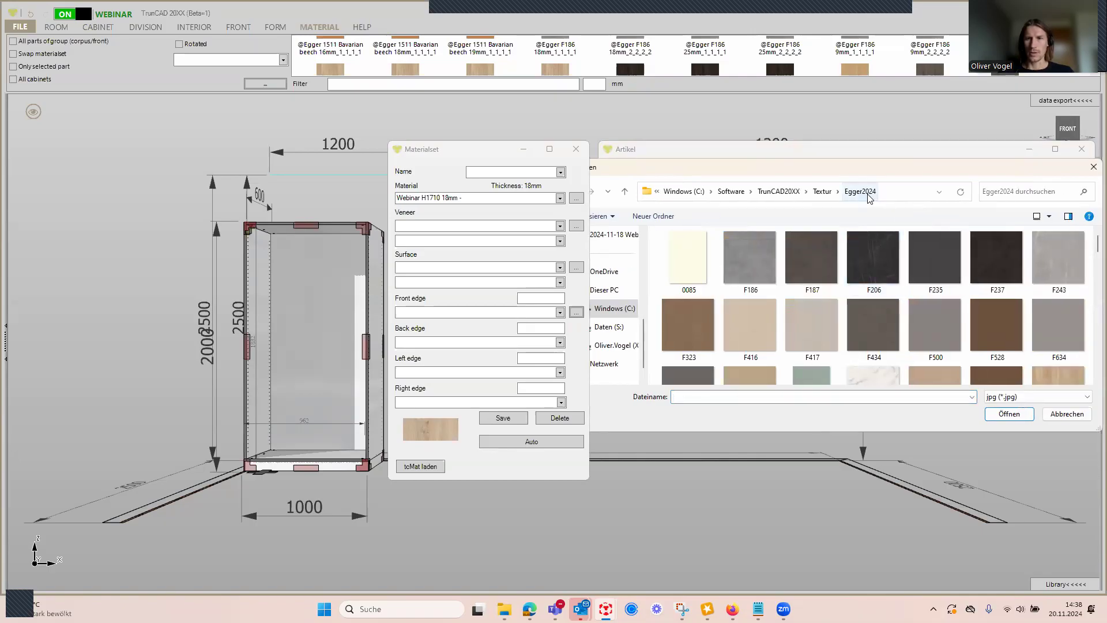
{"action": "scroll", "coordinate": [878, 303], "scroll_direction": "down", "scroll_amount": 3}
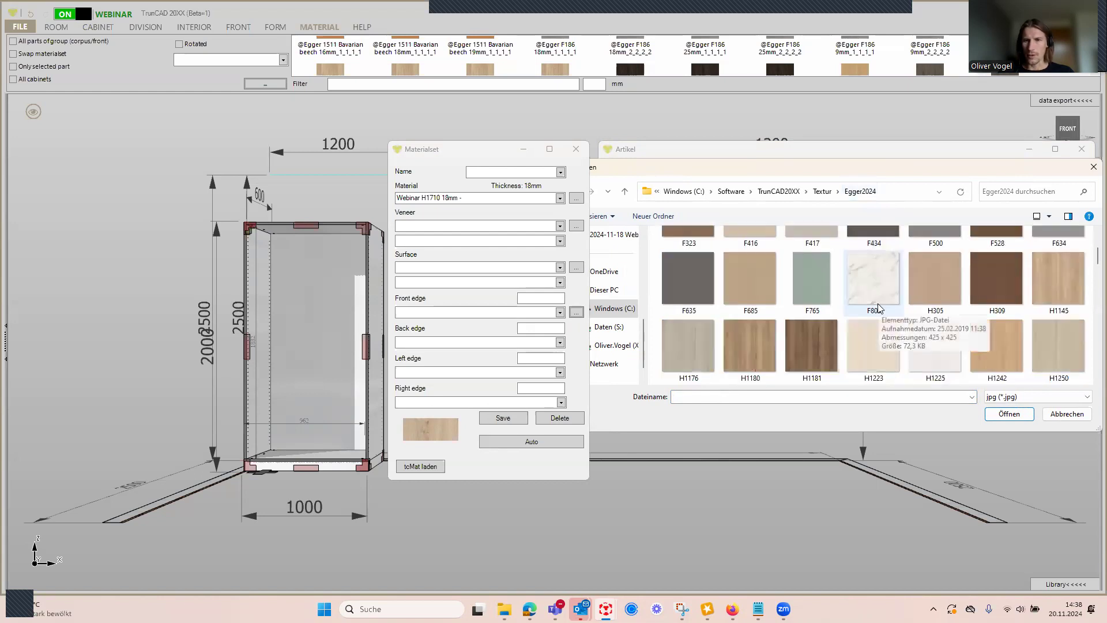
{"action": "scroll", "coordinate": [878, 308], "scroll_direction": "down", "scroll_amount": 2}
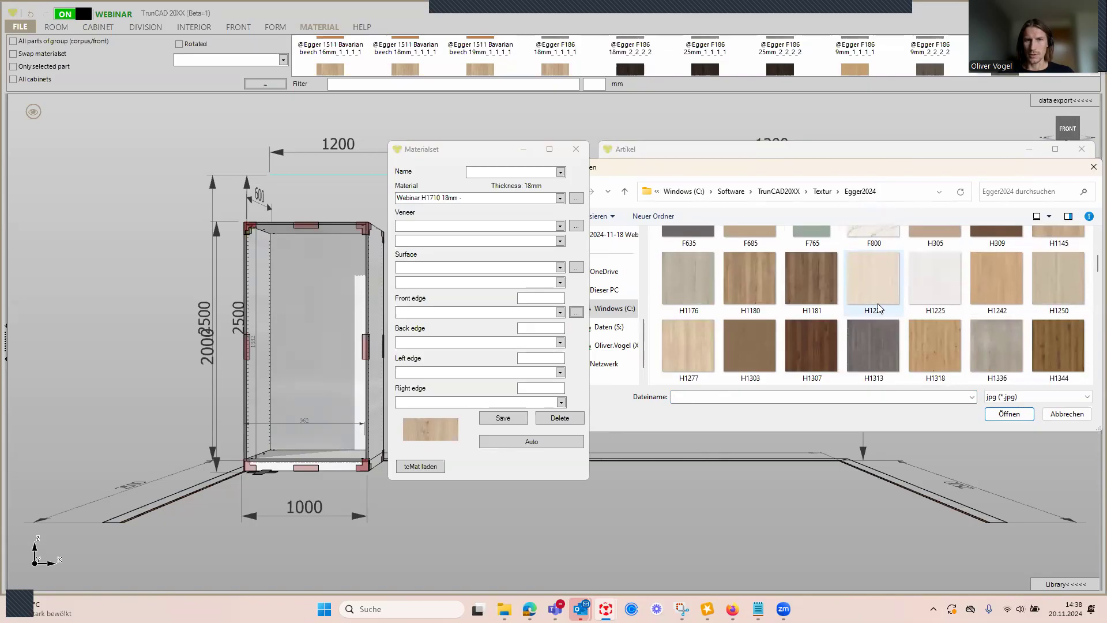
{"action": "scroll", "coordinate": [877, 308], "scroll_direction": "down", "scroll_amount": 3}
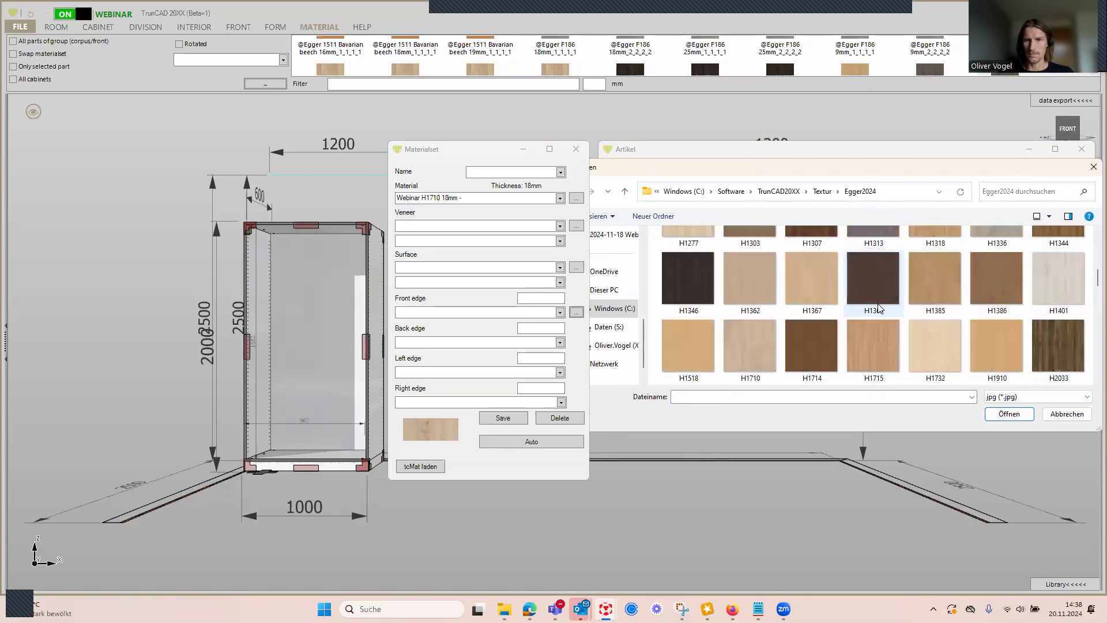
{"action": "left_click", "coordinate": [745, 350]}
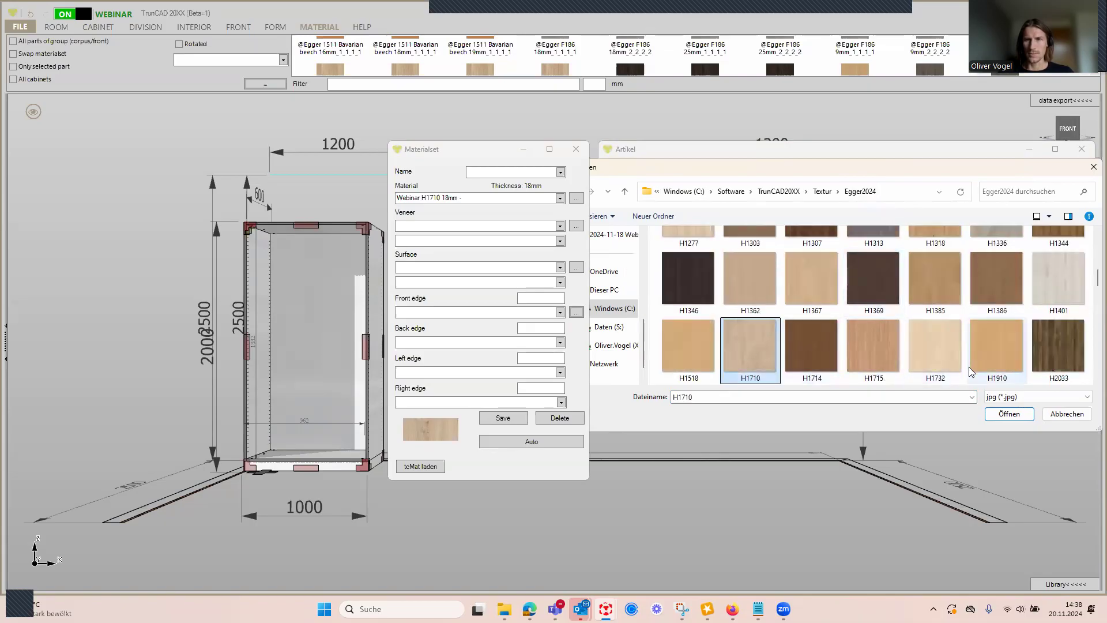
{"action": "left_click", "coordinate": [1009, 414]}
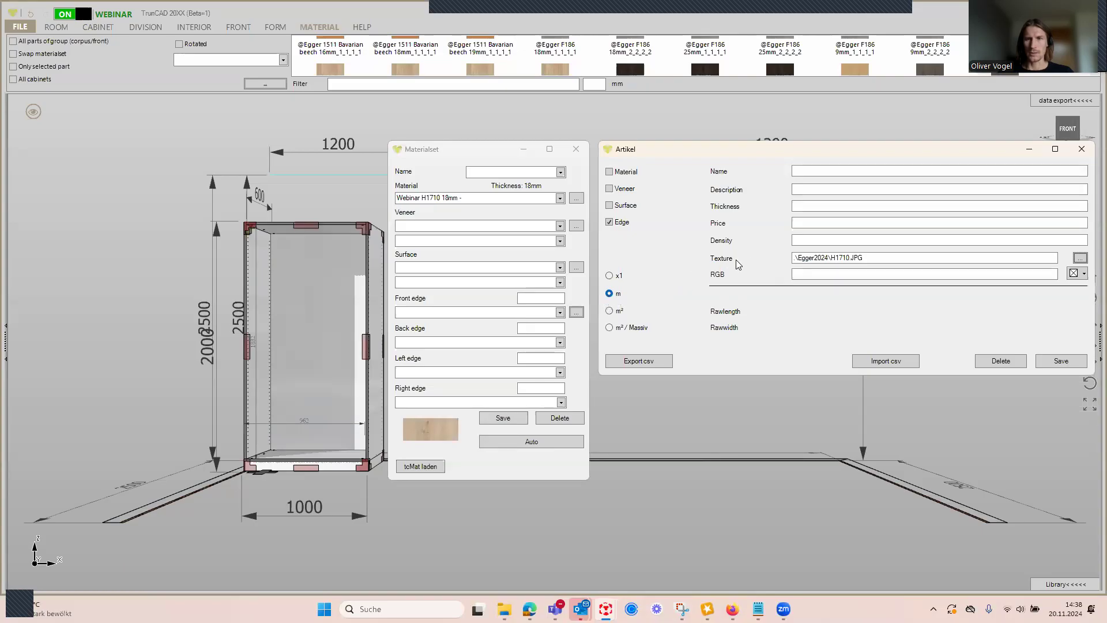
Step: Set the edge's thickness to 2, name it "Webinar H1710 2mm" based on the board's name, and save it
{"action": "left_click", "coordinate": [807, 207]}
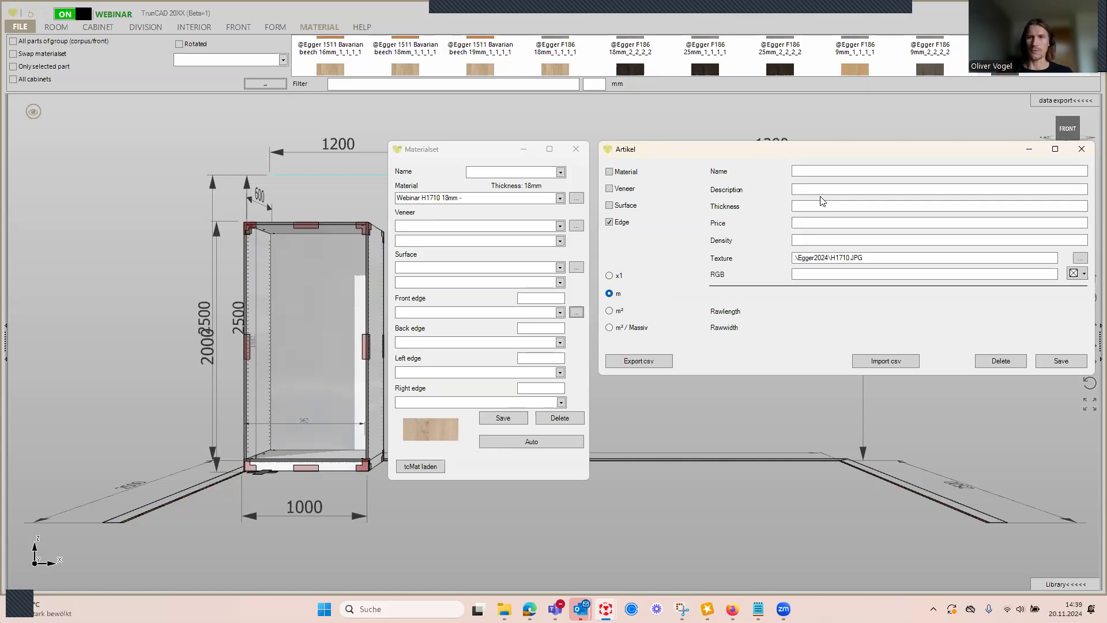
{"action": "type", "text": "2"}
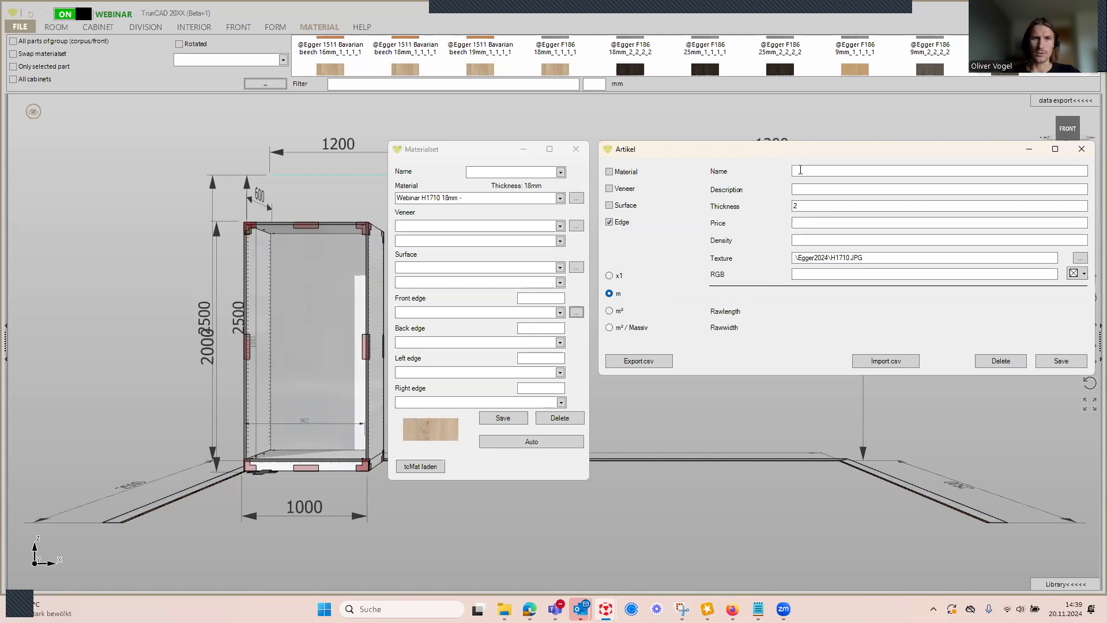
{"action": "left_click", "coordinate": [441, 198]}
{"action": "left_click", "coordinate": [440, 197]}
{"action": "left_click_drag", "start_coordinate": [440, 198], "coordinate": [387, 199]}
{"action": "key", "text": "ctrl+c"}
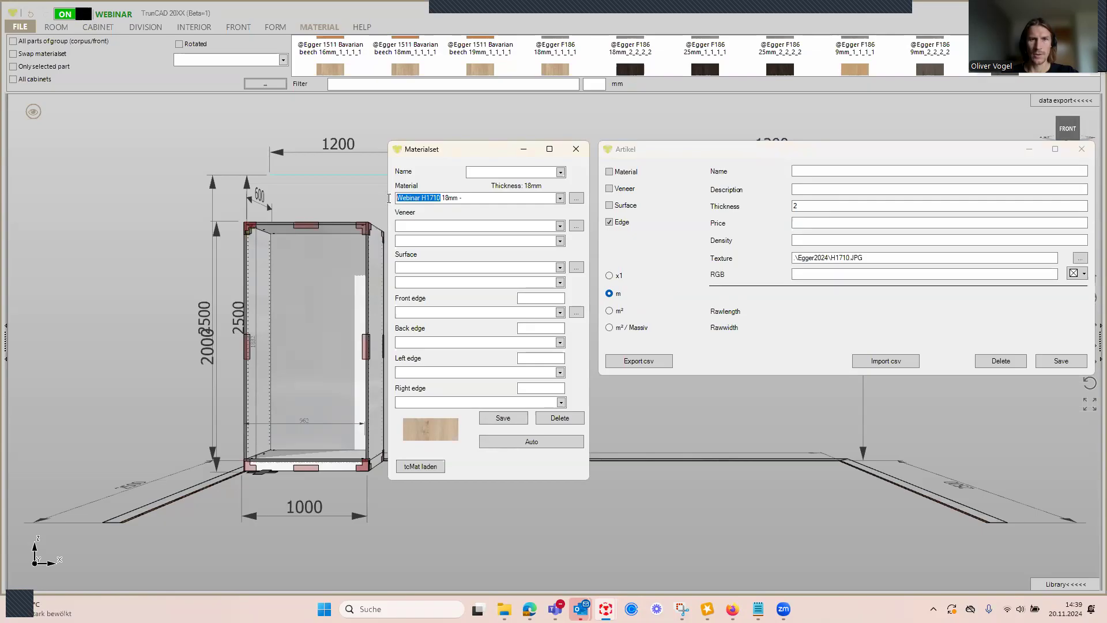
{"action": "left_click", "coordinate": [914, 171]}
{"action": "key", "text": "ctrl+v"}
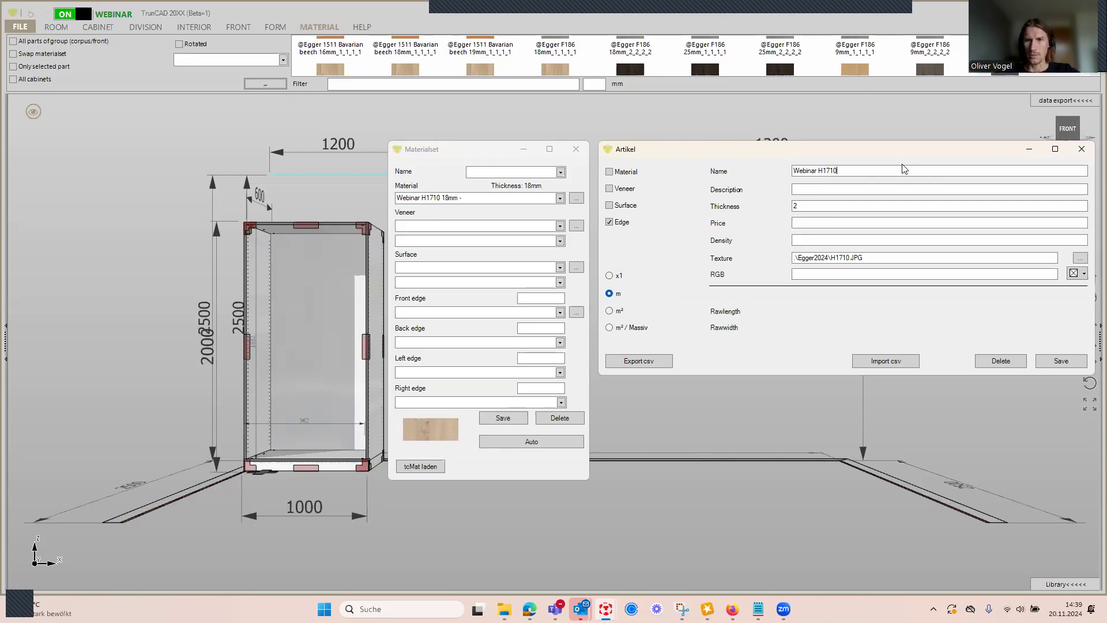
{"action": "type", "text": "2mm"}
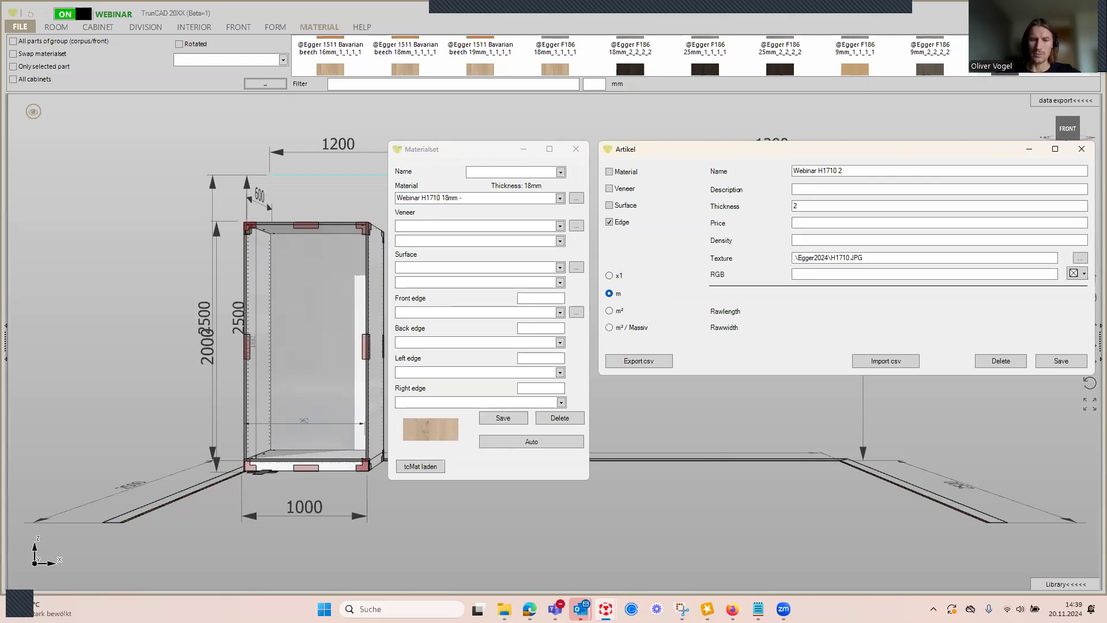
{"action": "left_click", "coordinate": [1056, 361]}
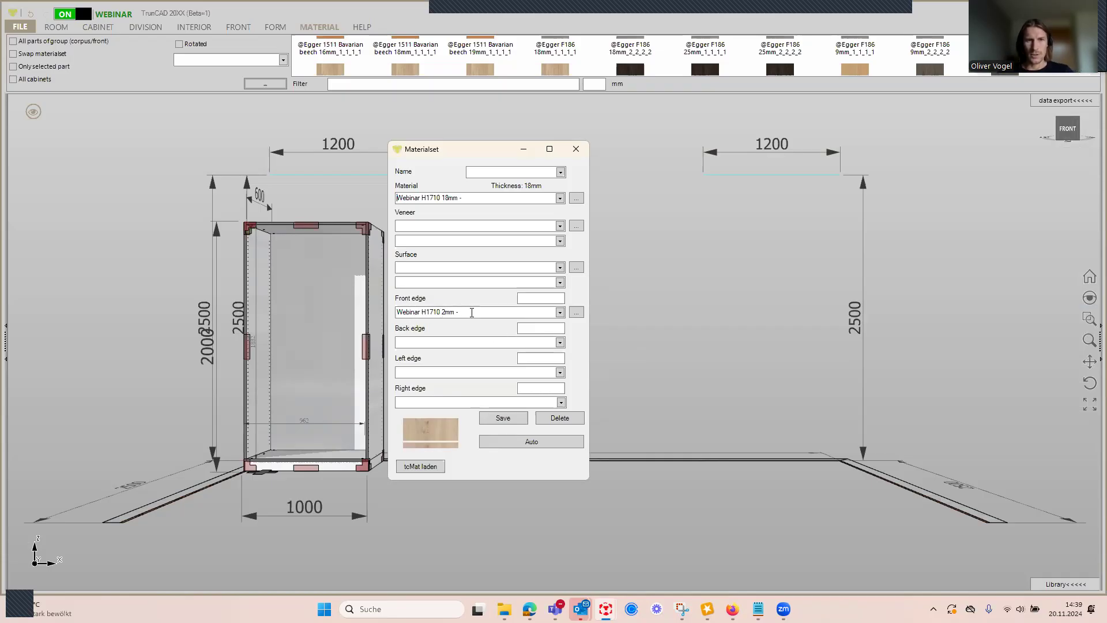
Step: Reopen the 2 mm front edge article, set its price to 4 and save it
{"action": "left_click", "coordinate": [576, 312]}
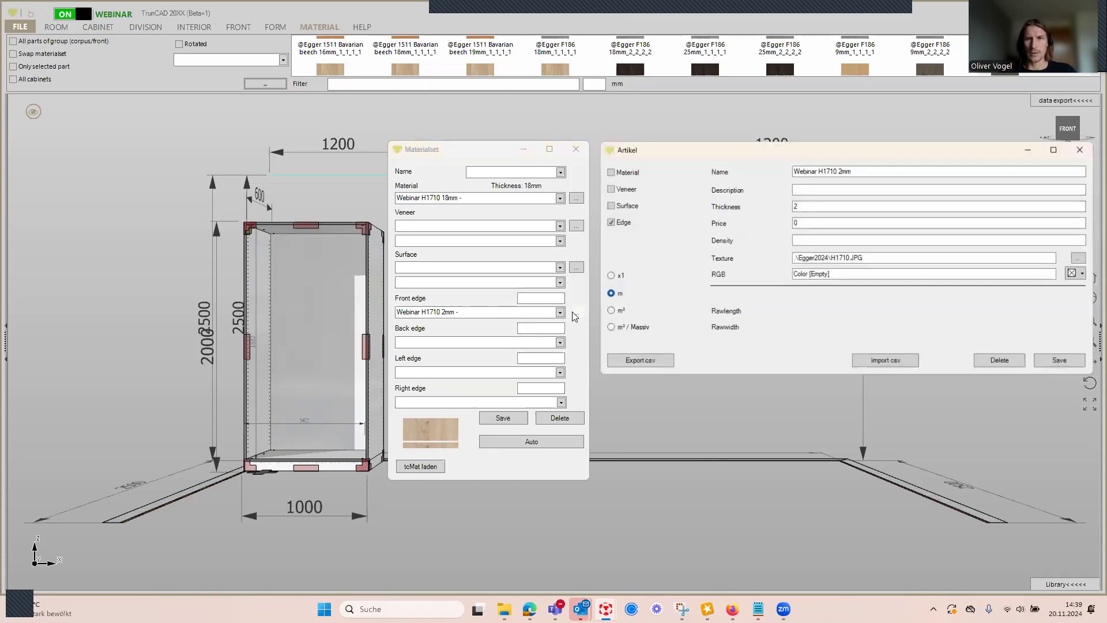
{"action": "double_click", "coordinate": [807, 223]}
{"action": "type", "text": "4"}
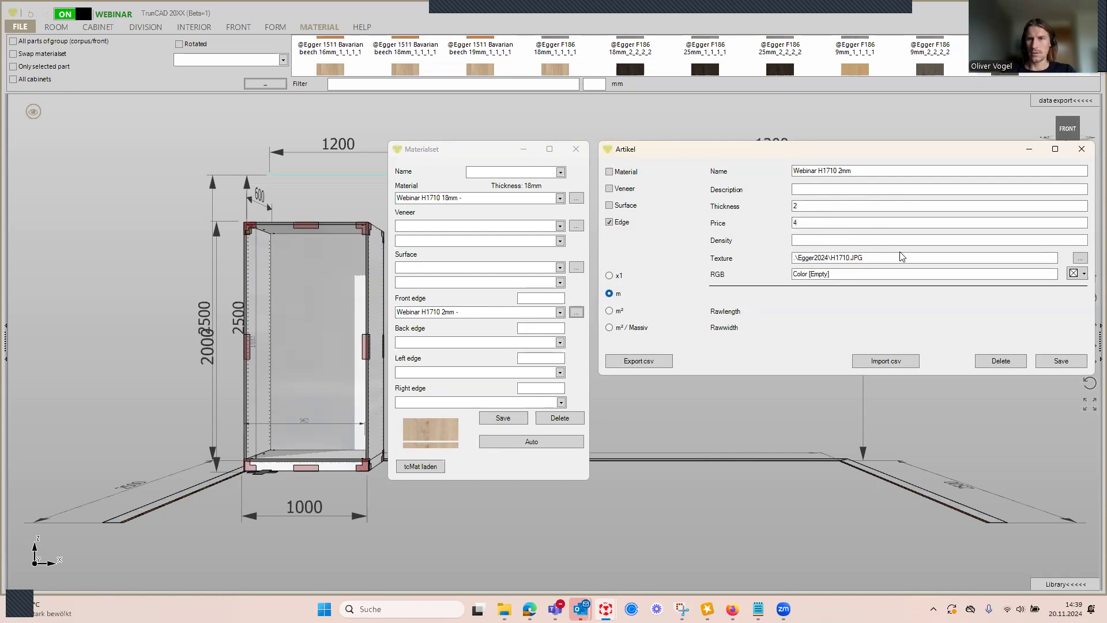
{"action": "left_click", "coordinate": [1053, 360]}
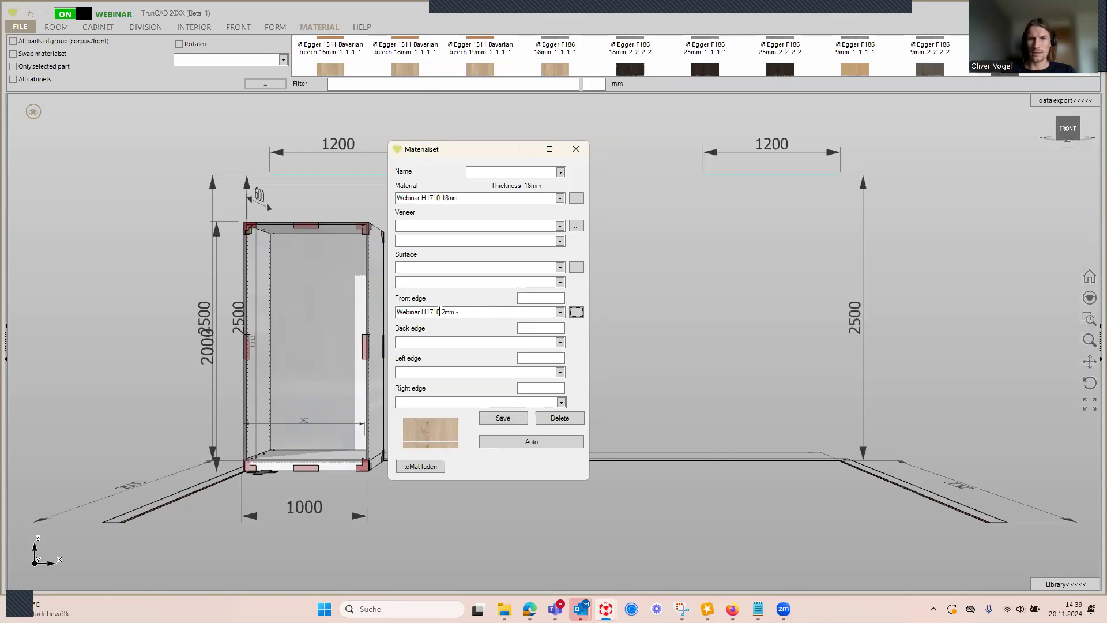
Step: Create a 1 mm variant of the edge article with thickness 1 and the name "Webinar H1710 1mm"
{"action": "left_click", "coordinate": [577, 317]}
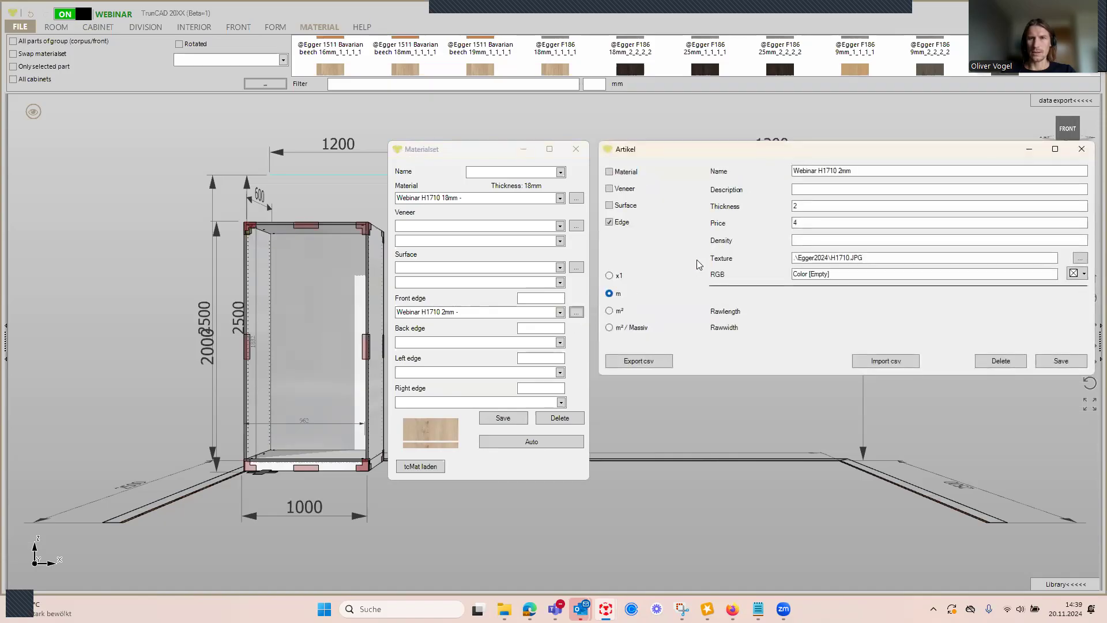
{"action": "left_click", "coordinate": [802, 206]}
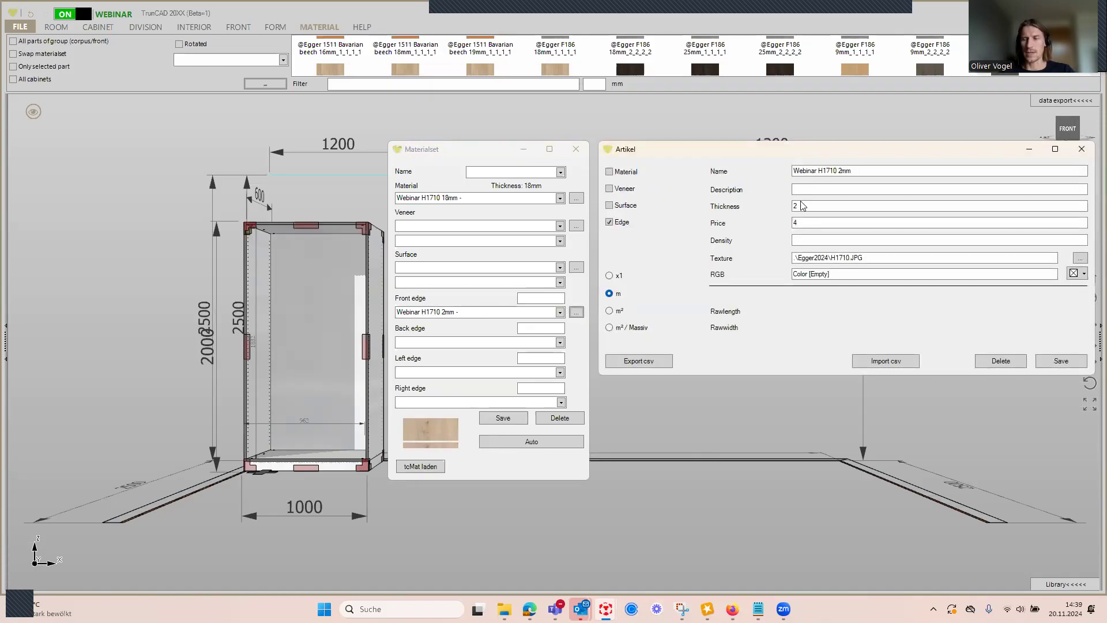
{"action": "key", "text": "BackSpace"}
{"action": "type", "text": "1"}
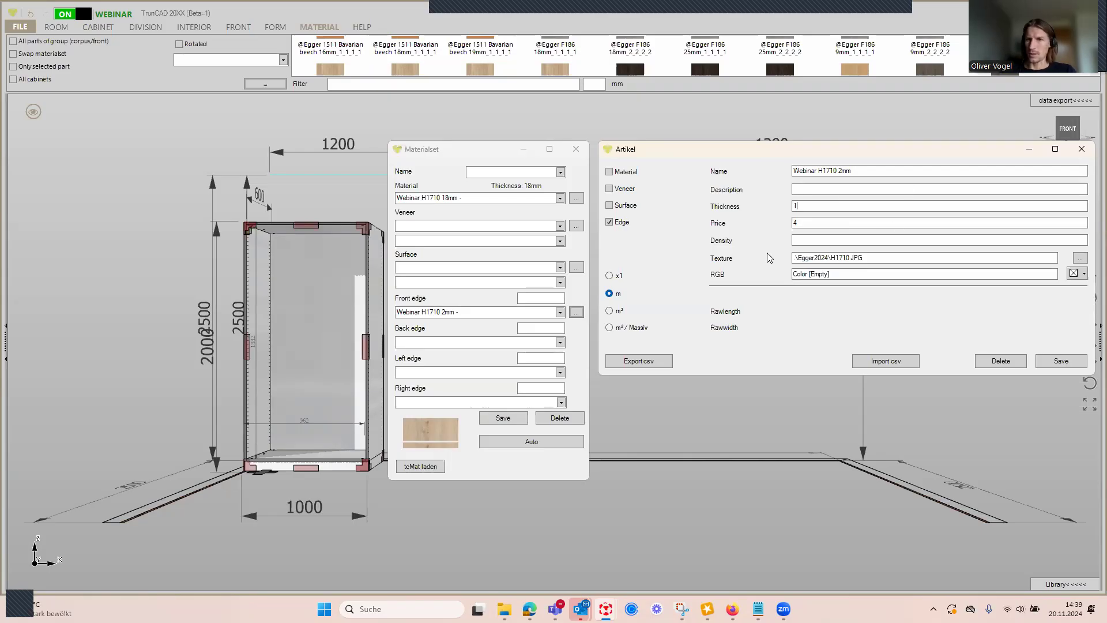
{"action": "left_click", "coordinate": [840, 171]}
{"action": "key", "text": "BackSpace"}
{"action": "type", "text": "1"}
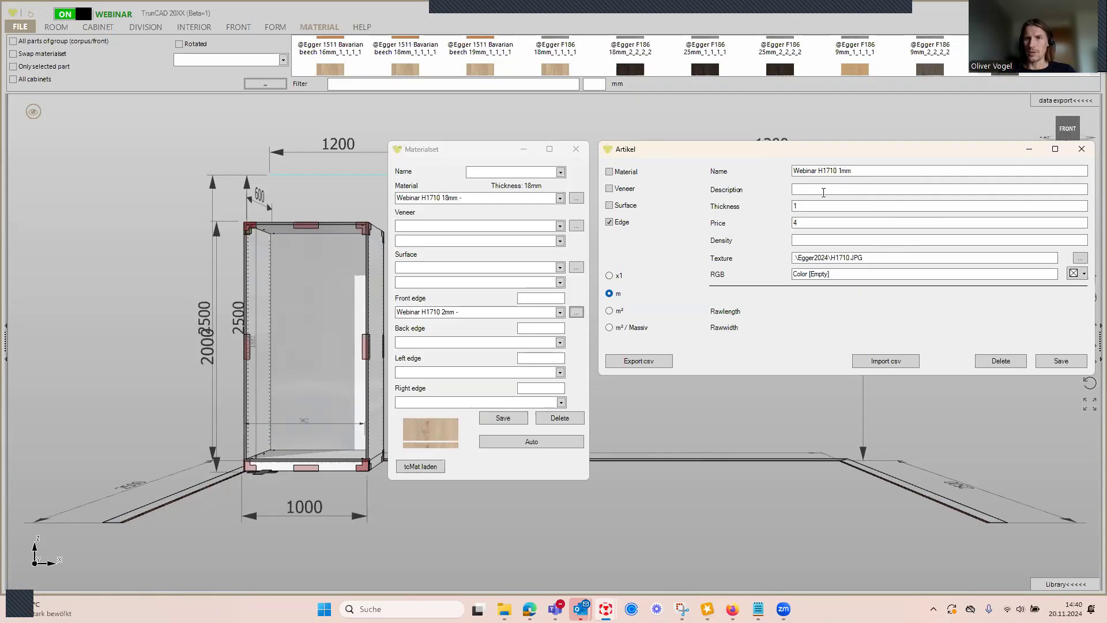
{"action": "left_click", "coordinate": [1050, 362]}
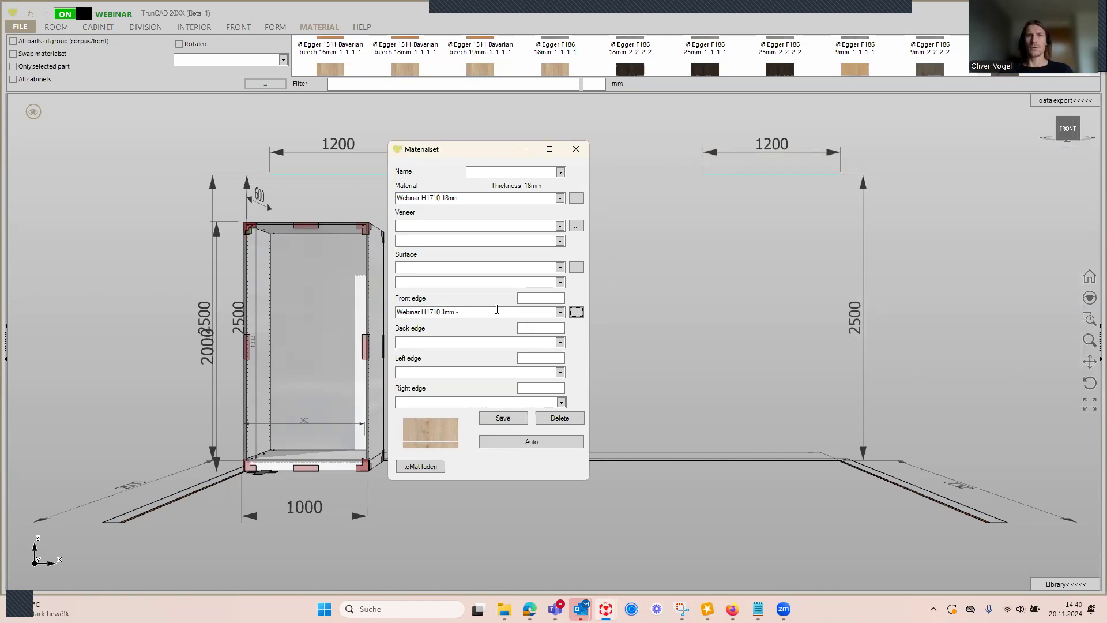
Step: Create a 0.5 mm variant of the edge article with thickness 0.5 and the name "Webinar H1710 0.5mm"
{"action": "left_click", "coordinate": [577, 313]}
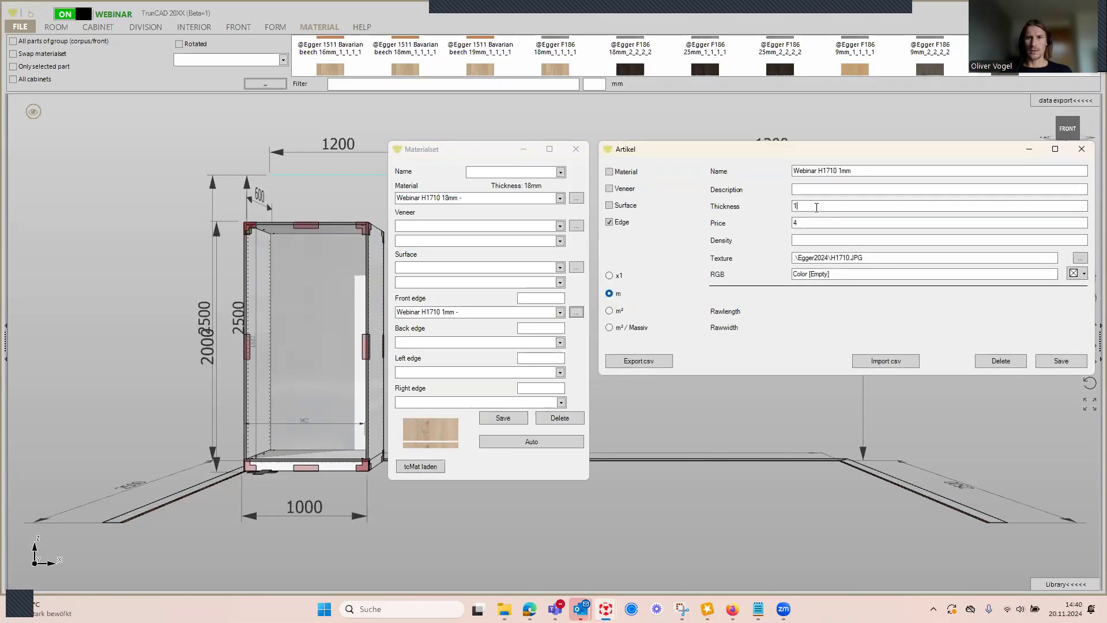
{"action": "key", "text": "BackSpace"}
{"action": "type", "text": "0"}
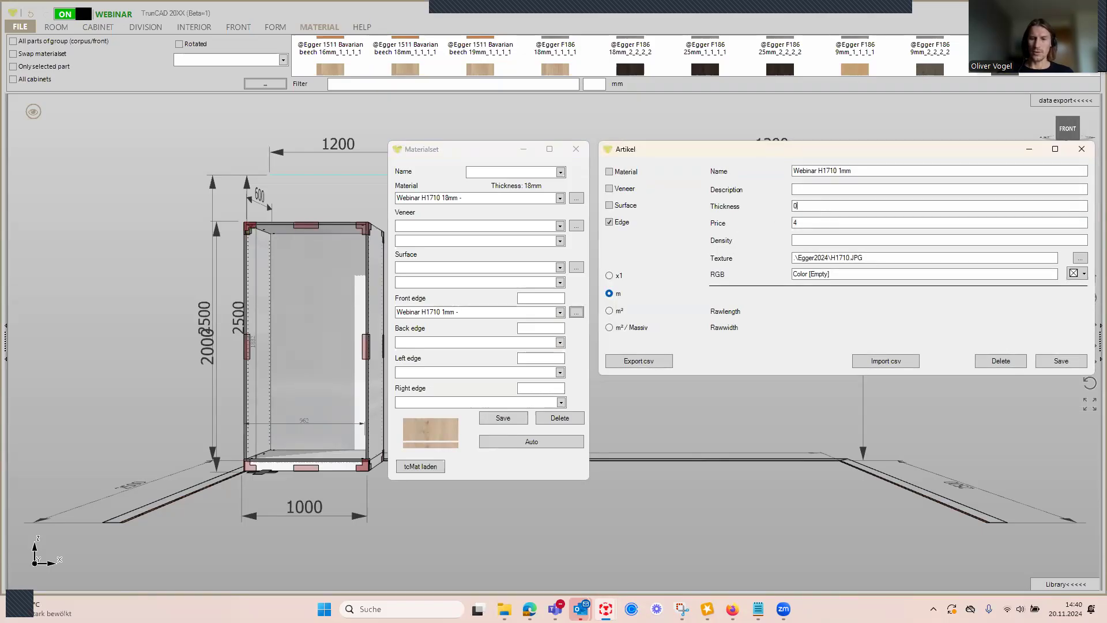
{"action": "type", "text": ".5"}
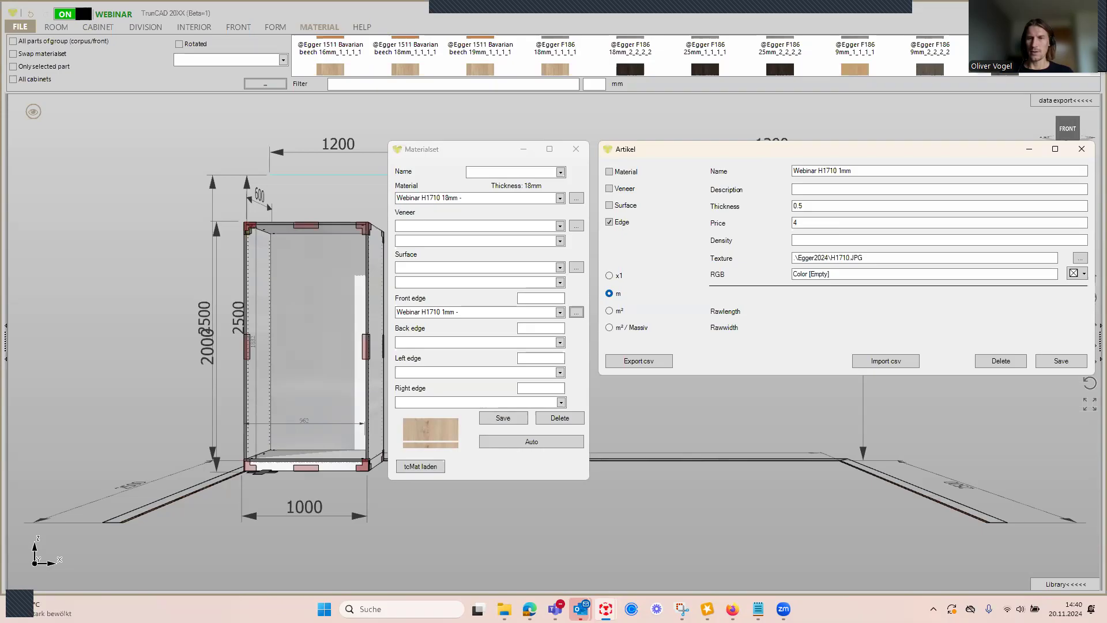
{"action": "key", "text": "BackSpace"}
{"action": "type", "text": "0.5"}
{"action": "left_click", "coordinate": [1060, 360]}
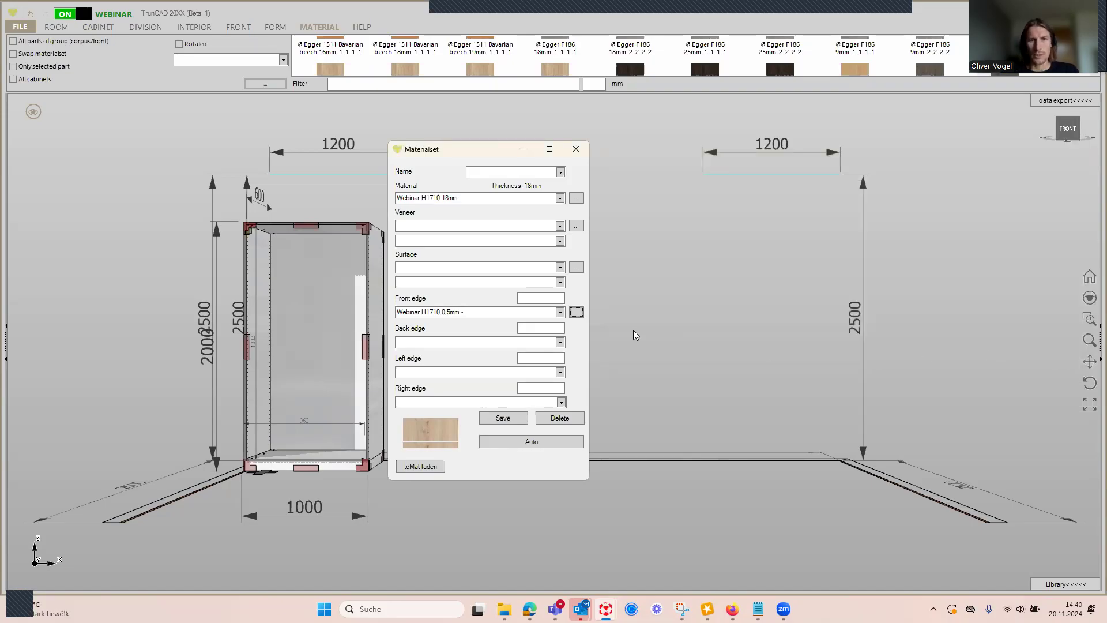
Step: Check the available front edges and board materials for the new Webinar H1710 articles
{"action": "left_click", "coordinate": [564, 313]}
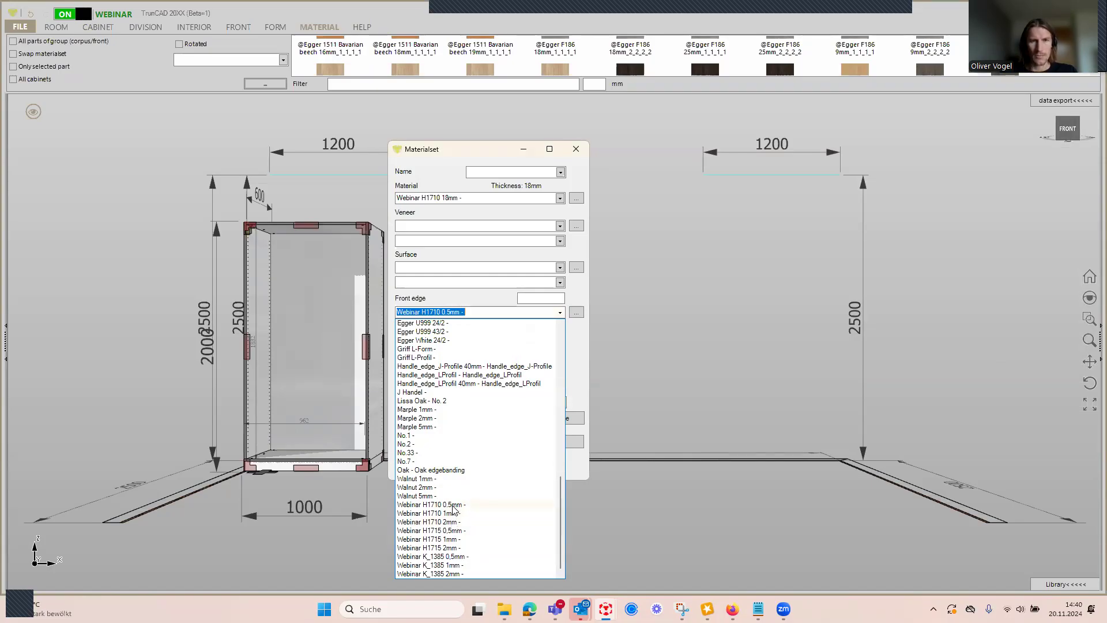
{"action": "left_click", "coordinate": [443, 180]}
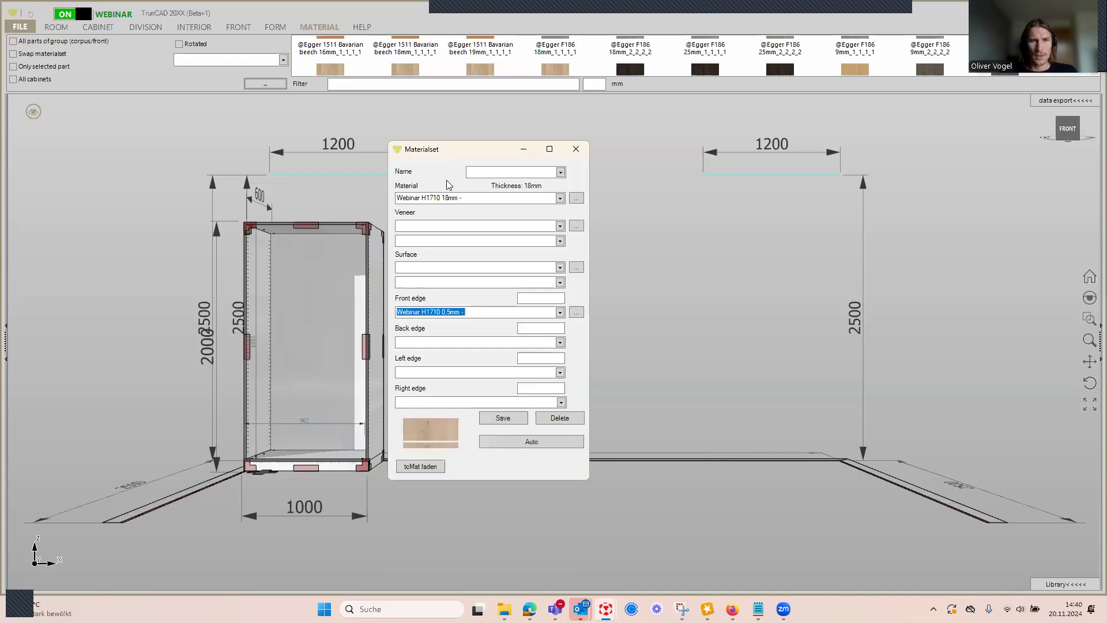
{"action": "left_click", "coordinate": [559, 199]}
{"action": "left_click", "coordinate": [559, 200]}
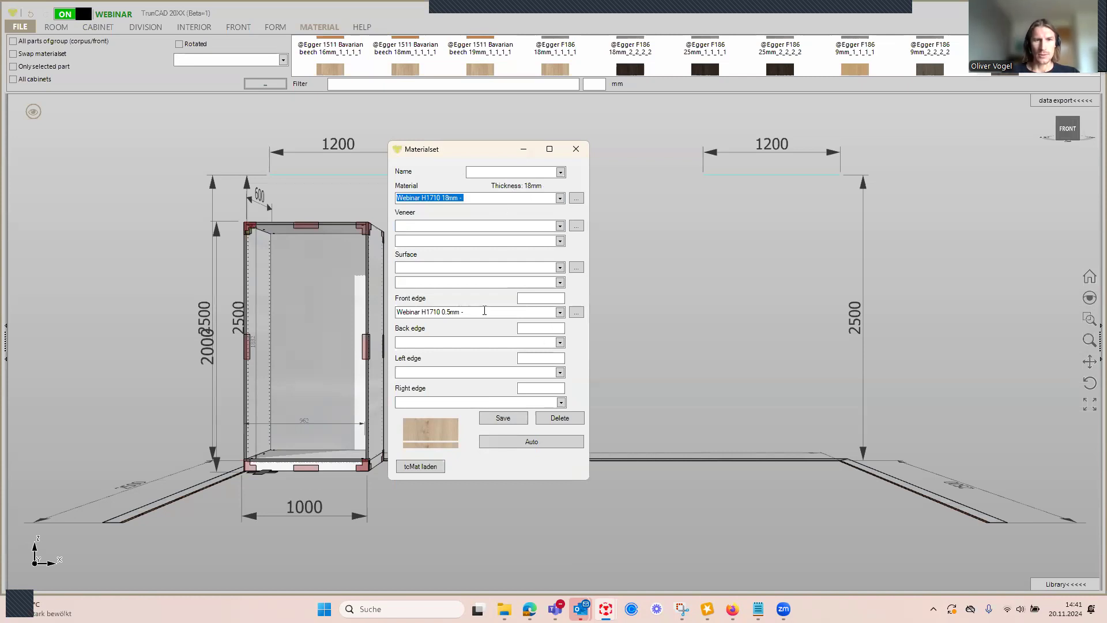
Step: Copy the front edge article "Webinar H1710 0.5mm" into the back edge and the name of the material set
{"action": "left_click", "coordinate": [487, 312]}
{"action": "key", "text": "ctrl+c"}
{"action": "right_click", "coordinate": [427, 316]}
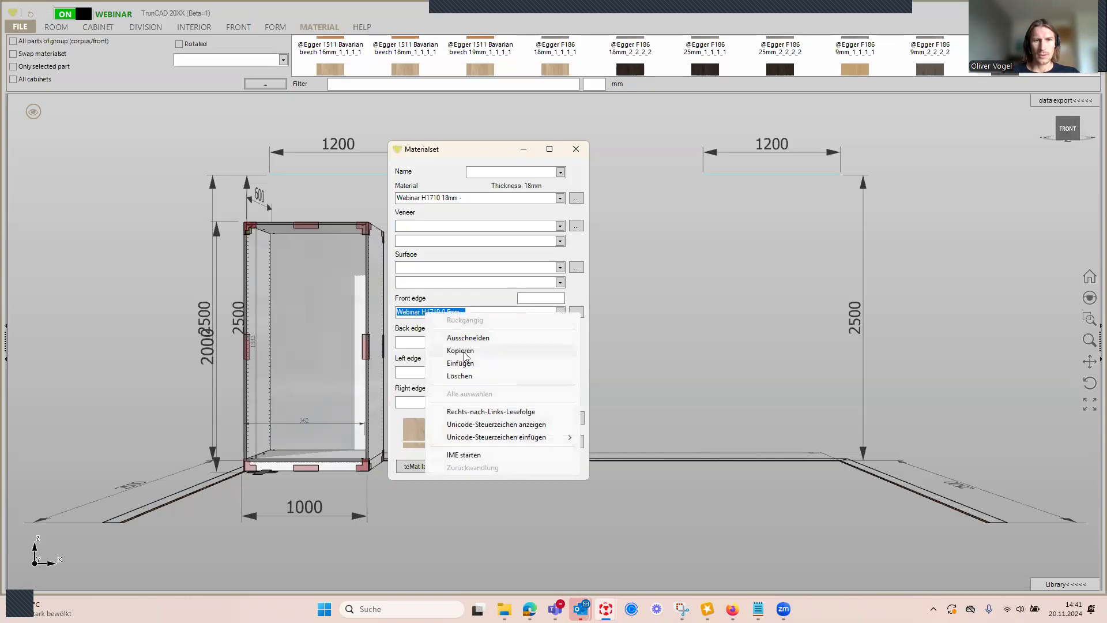
{"action": "key", "text": "Escape"}
{"action": "left_click", "coordinate": [436, 341]}
{"action": "right_click", "coordinate": [436, 342]}
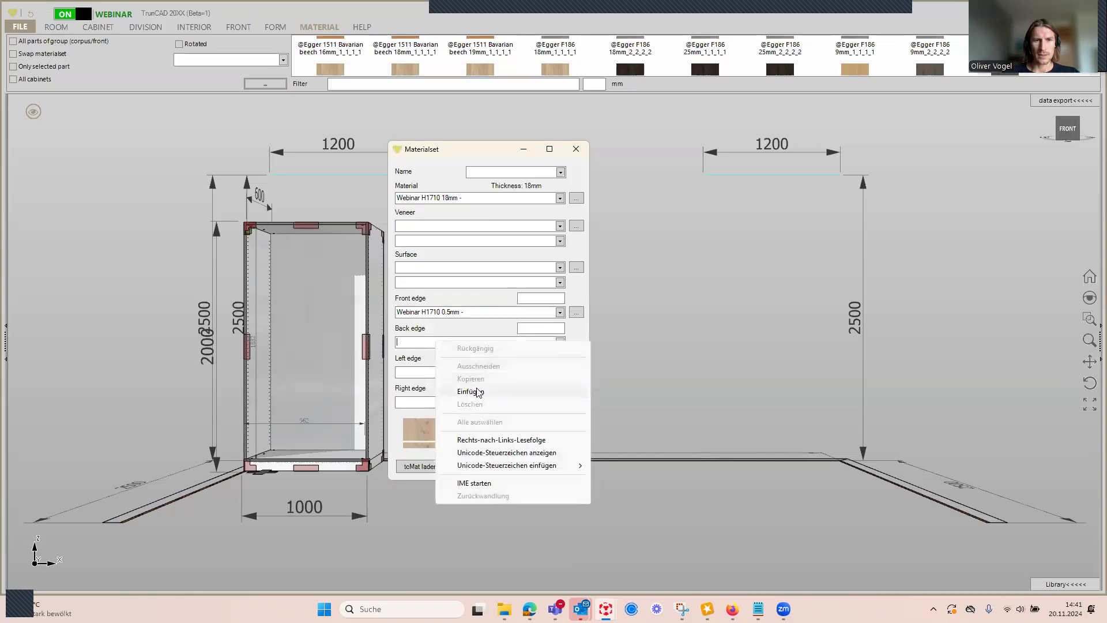
{"action": "left_click", "coordinate": [470, 388]}
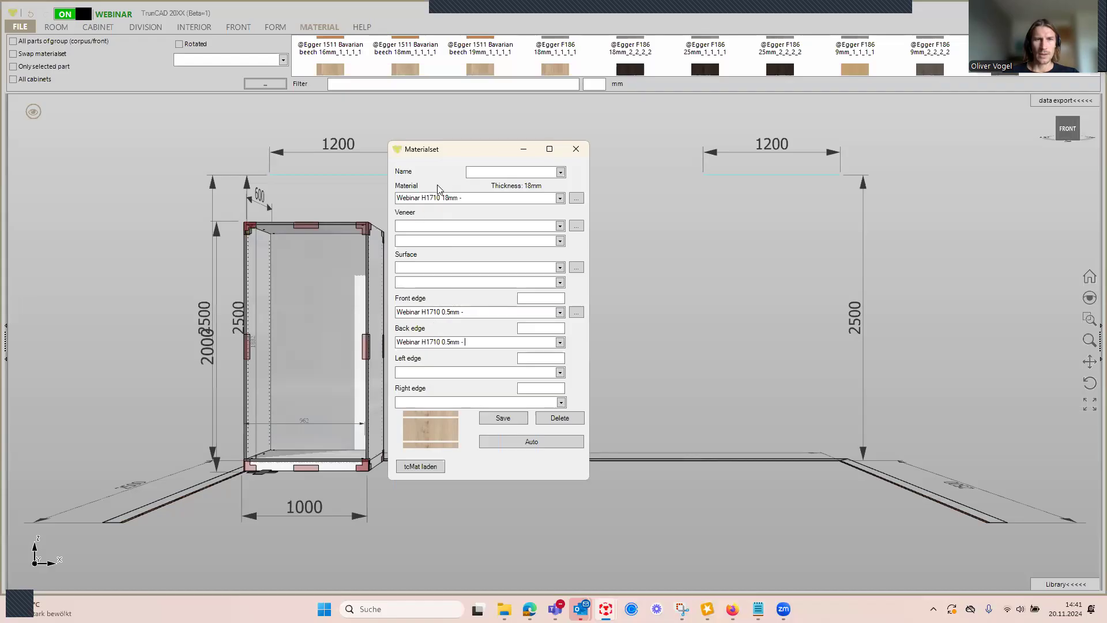
{"action": "right_click", "coordinate": [486, 172]}
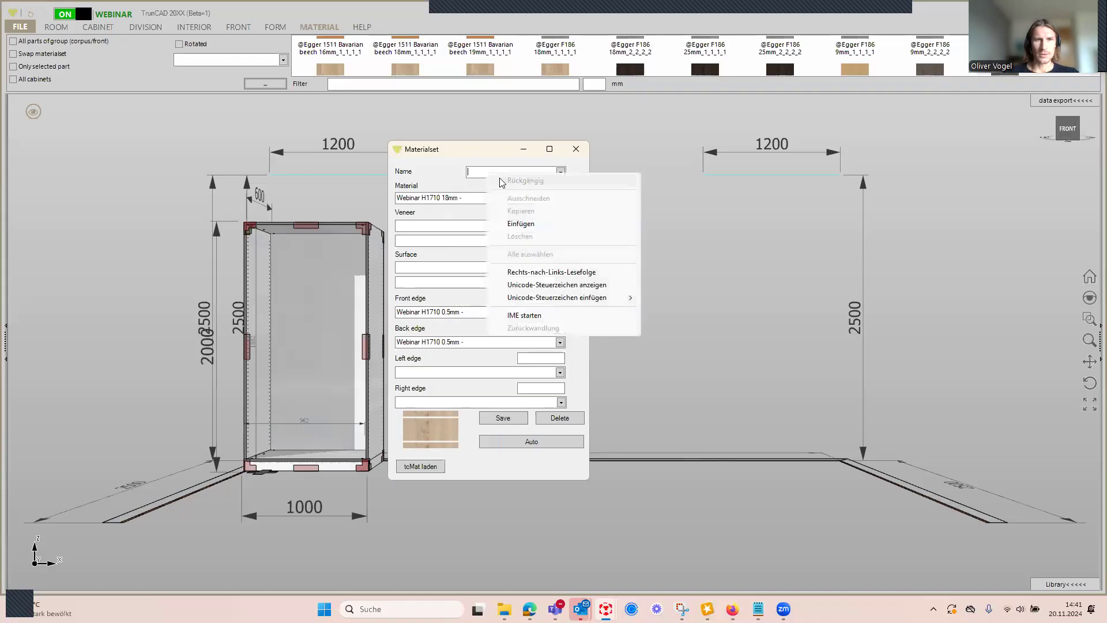
{"action": "left_click", "coordinate": [529, 223]}
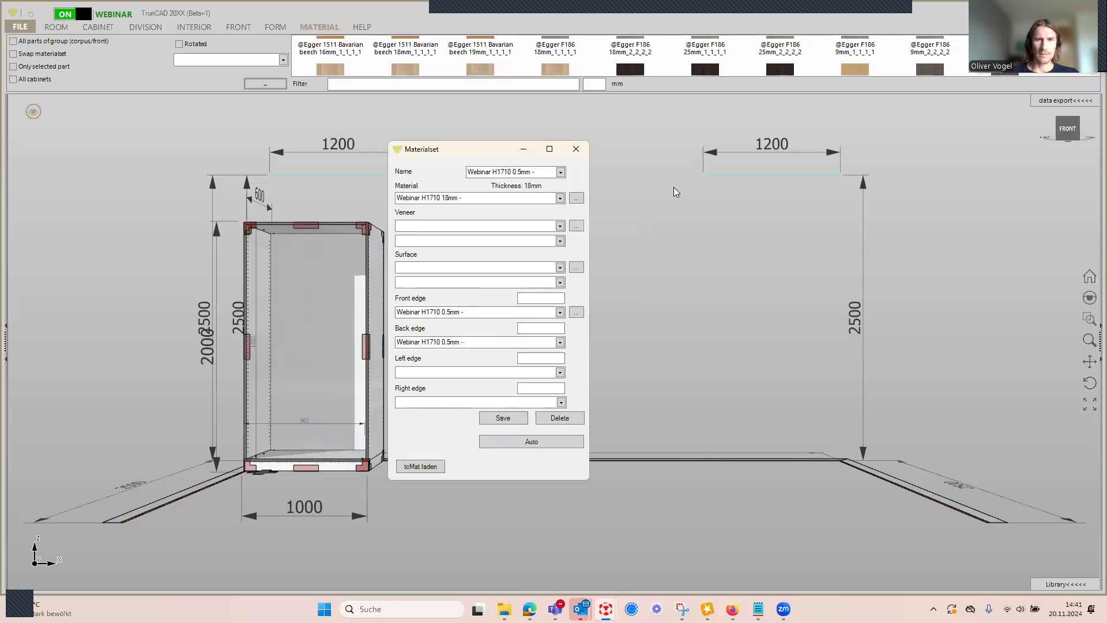
Step: Clear the material set's name and its back edge
{"action": "key", "text": "BackSpace"}
{"action": "key", "text": "BackSpace"}
{"action": "key", "text": "BackSpace"}
{"action": "key", "text": "BackSpace"}
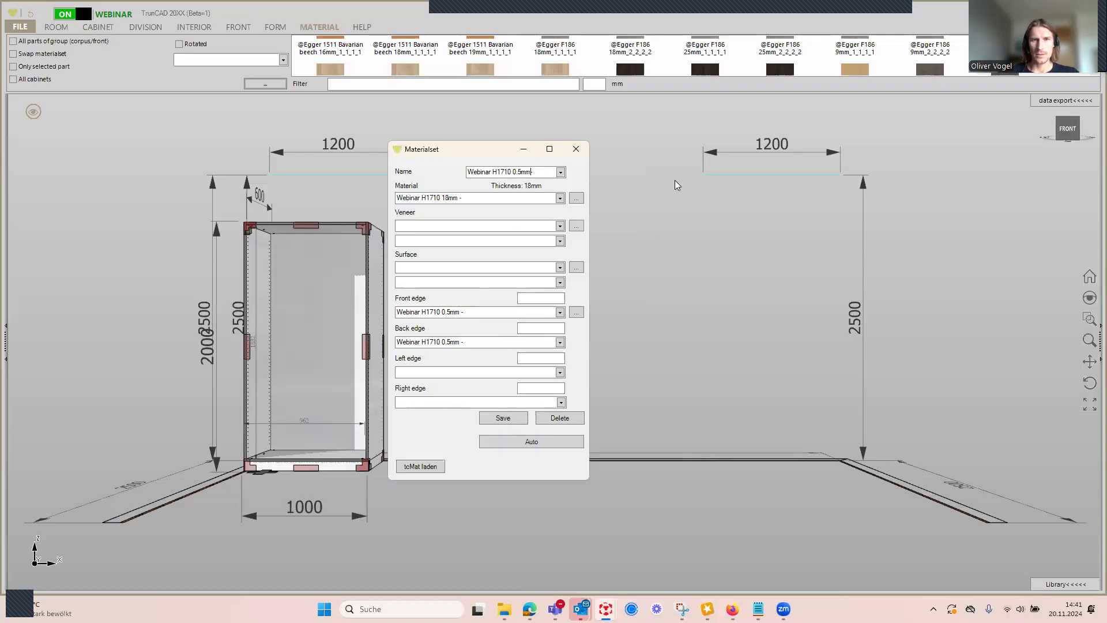
{"action": "key", "text": "BackSpace"}
{"action": "key", "text": "BackSpace"}
{"action": "key", "text": "BackSpace"}
{"action": "key", "text": "BackSpace"}
{"action": "key", "text": "BackSpace"}
{"action": "key", "text": "BackSpace"}
{"action": "key", "text": "BackSpace"}
{"action": "key", "text": "BackSpace"}
{"action": "key", "text": "BackSpace"}
{"action": "key", "text": "BackSpace"}
{"action": "key", "text": "BackSpace"}
{"action": "key", "text": "BackSpace"}
{"action": "key", "text": "BackSpace"}
{"action": "key", "text": "BackSpace"}
{"action": "key", "text": "BackSpace"}
{"action": "key", "text": "BackSpace"}
{"action": "key", "text": "BackSpace"}
{"action": "key", "text": "BackSpace"}
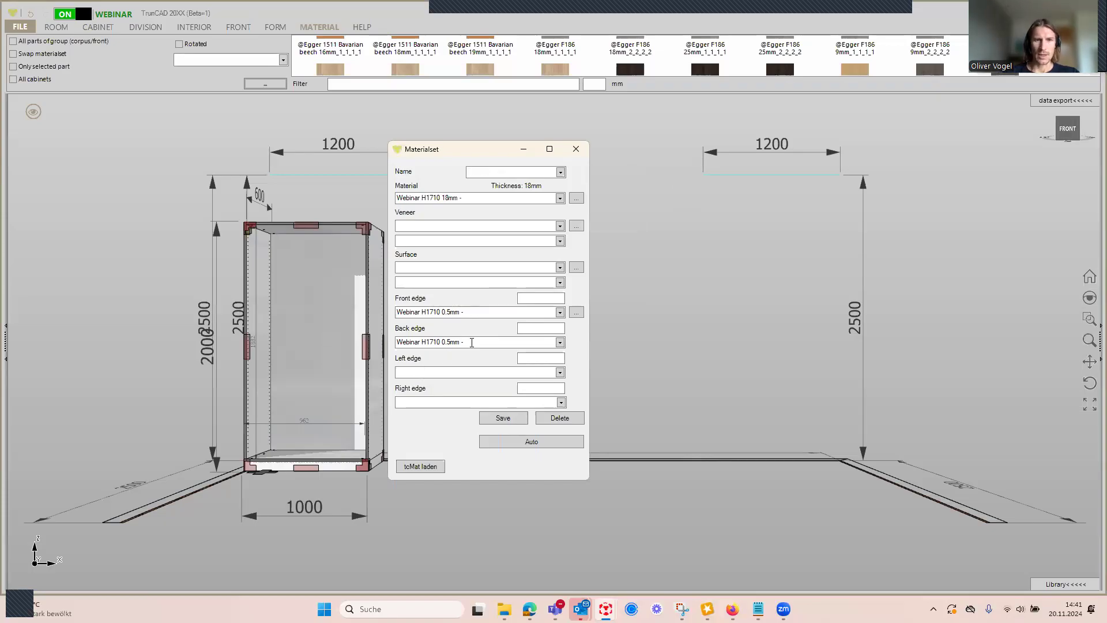
{"action": "left_click", "coordinate": [473, 342]}
{"action": "key", "text": "BackSpace"}
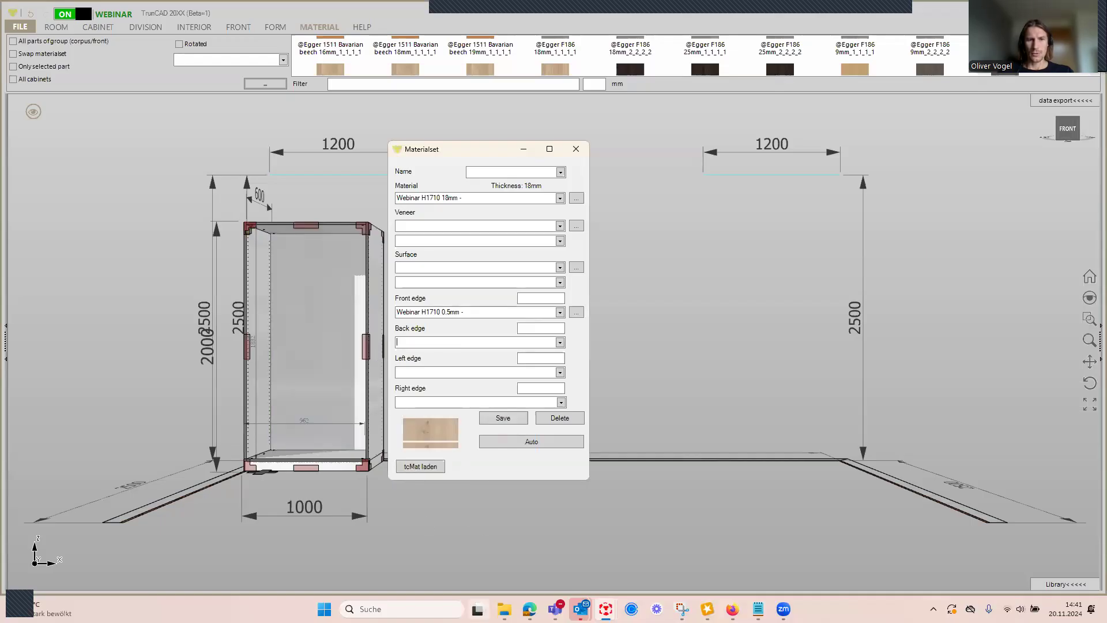
Step: Switch to File Explorer, close the Materialset window and open the folder C:\Software\TrunCAD20XX
{"action": "mouse_move", "coordinate": [504, 609]}
{"action": "left_click", "coordinate": [502, 547]}
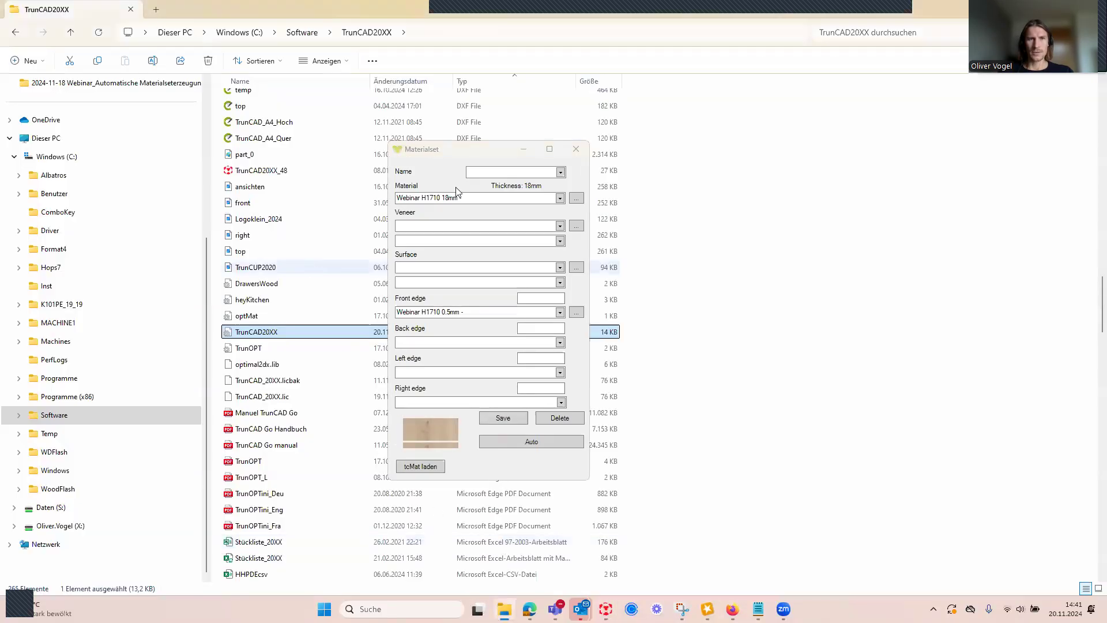
{"action": "left_click", "coordinate": [575, 150]}
{"action": "left_click", "coordinate": [301, 33]}
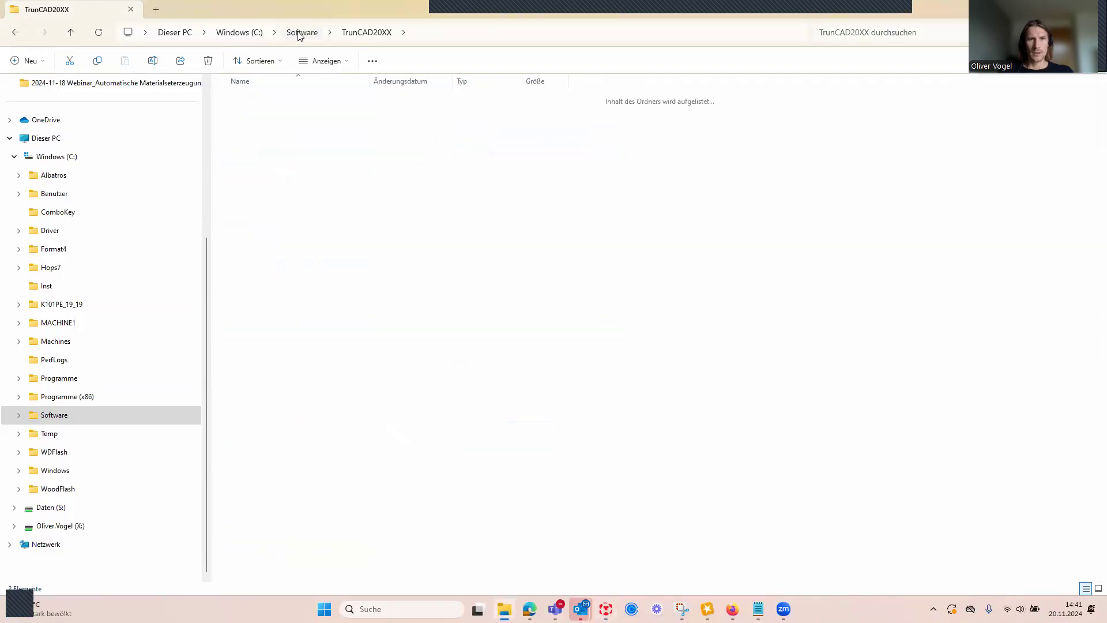
{"action": "left_click", "coordinate": [251, 35]}
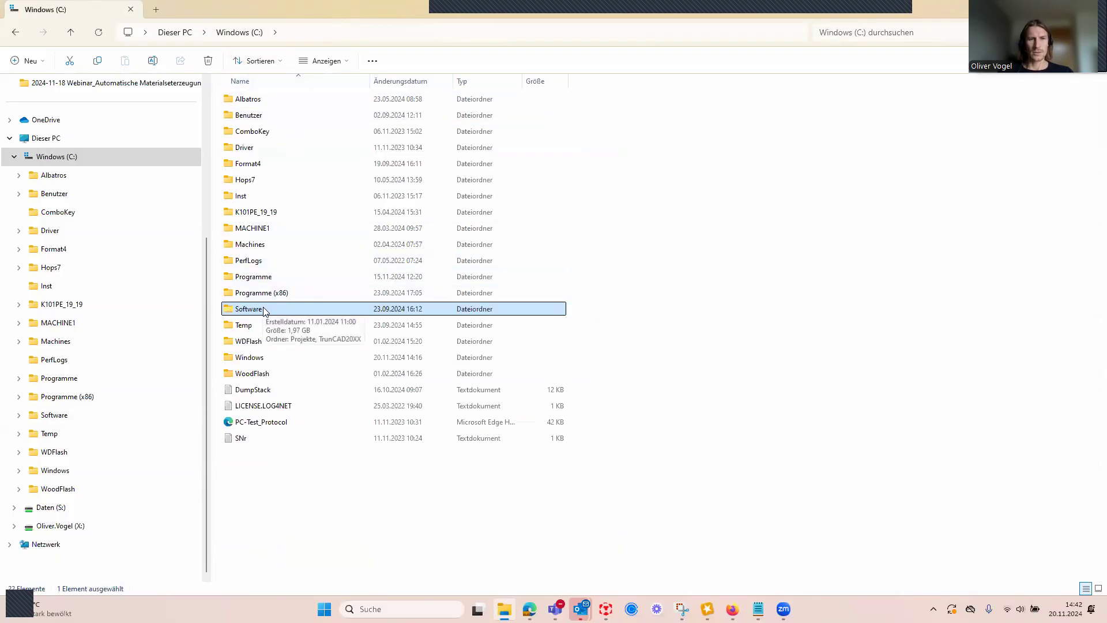
{"action": "double_click", "coordinate": [263, 312]}
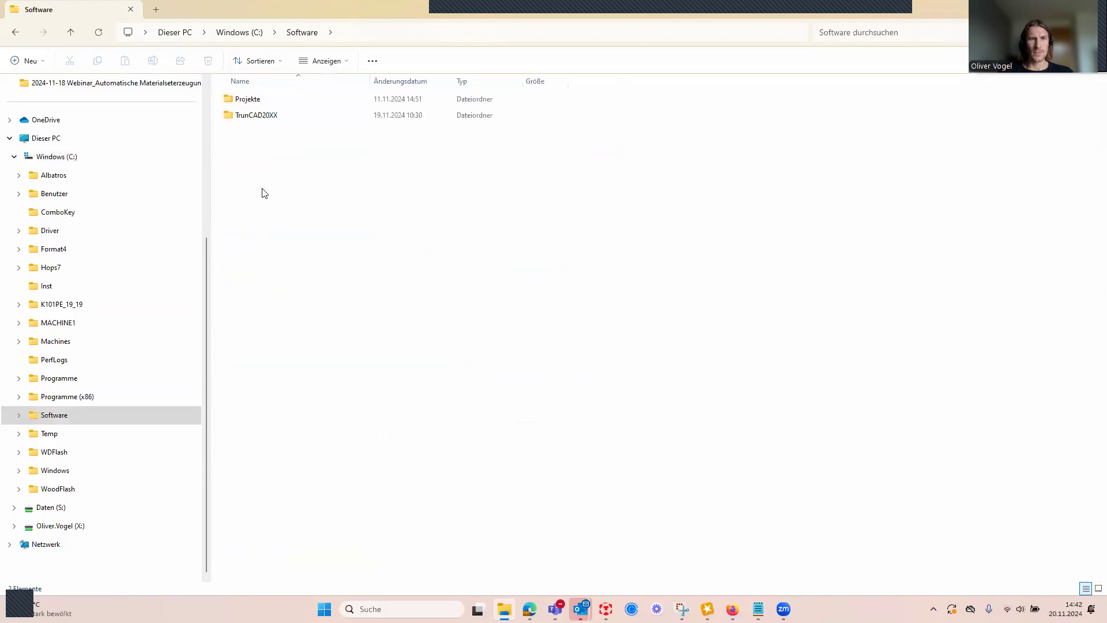
{"action": "left_click", "coordinate": [258, 120]}
{"action": "double_click", "coordinate": [260, 123]}
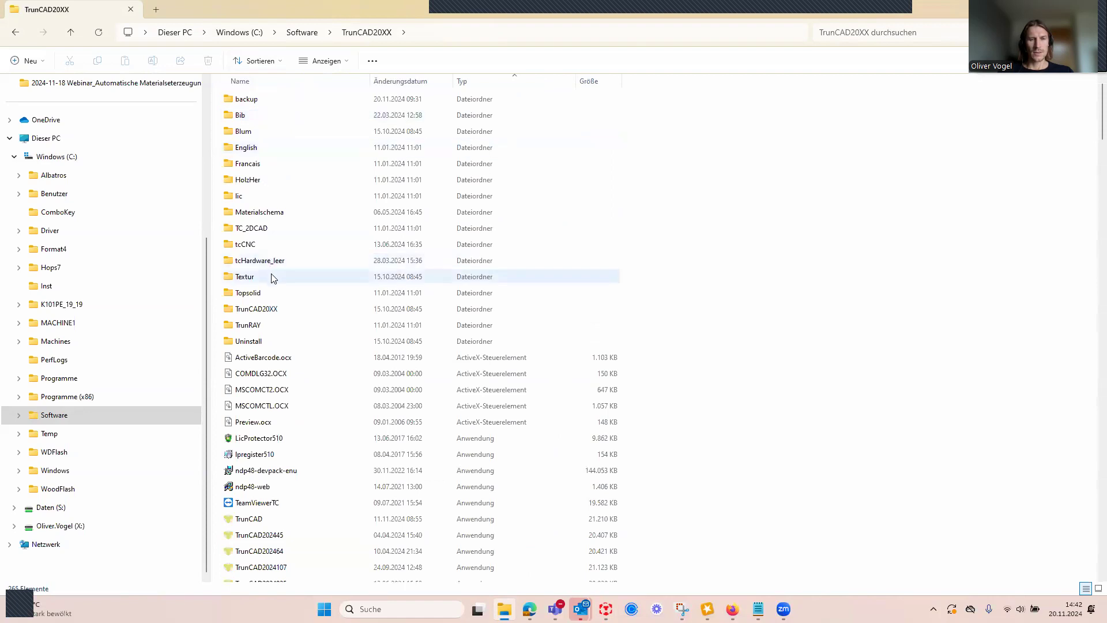
Step: Open the TrunCAD20XX configuration settings file (TrunCAD20XX.ini) from the program folder
{"action": "scroll", "coordinate": [272, 278], "scroll_direction": "down", "scroll_amount": 20}
{"action": "scroll", "coordinate": [272, 277], "scroll_direction": "down", "scroll_amount": 13}
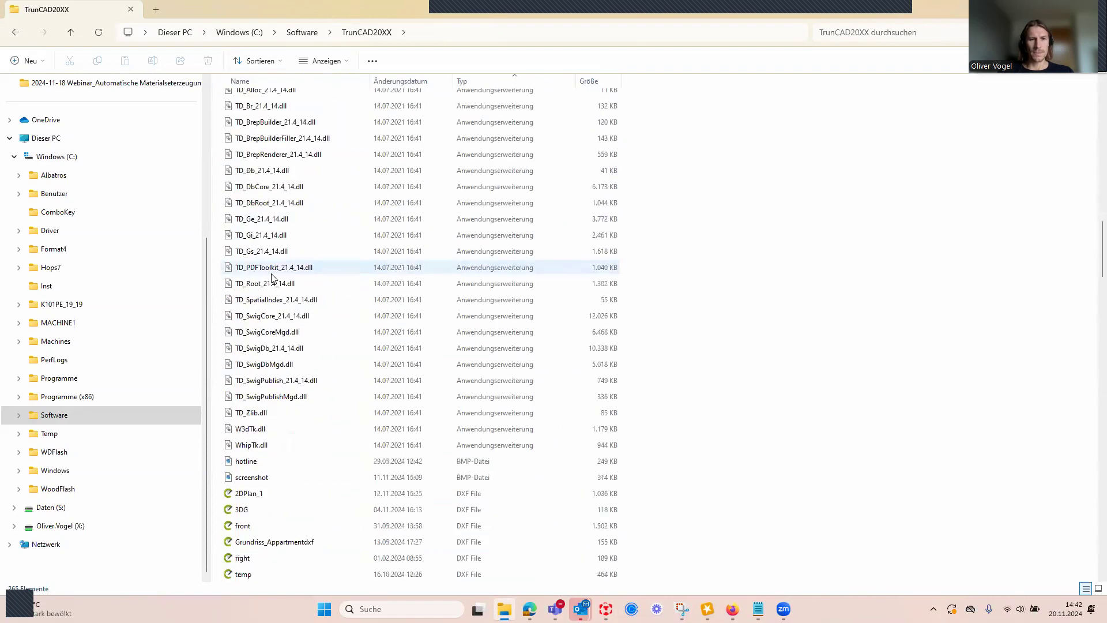
{"action": "scroll", "coordinate": [272, 278], "scroll_direction": "down", "scroll_amount": 1}
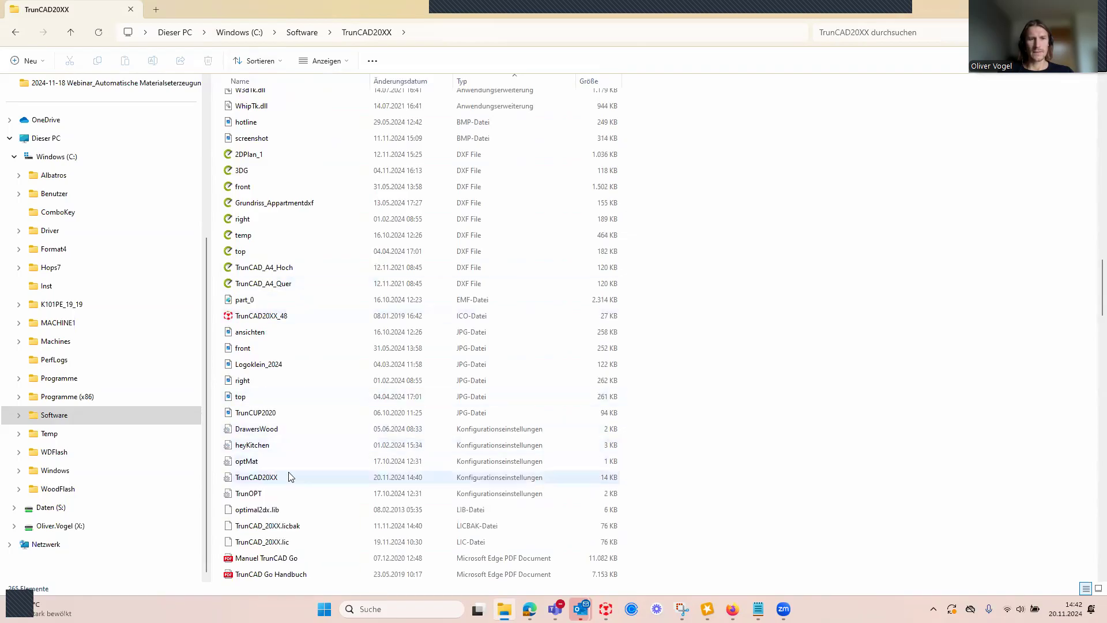
{"action": "left_click", "coordinate": [273, 480]}
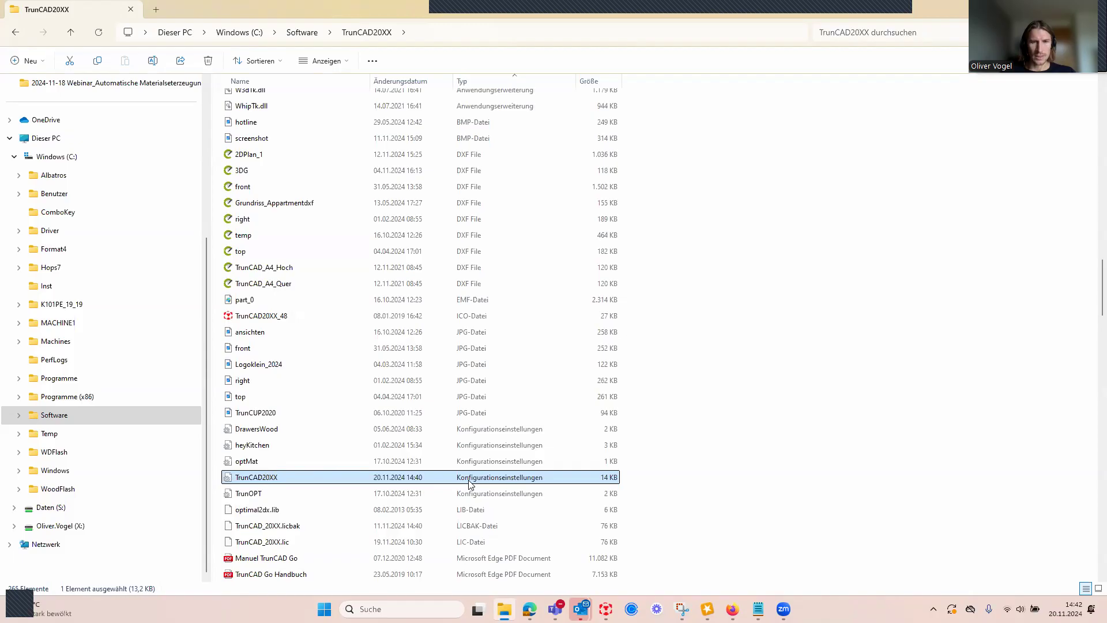
{"action": "double_click", "coordinate": [287, 483]}
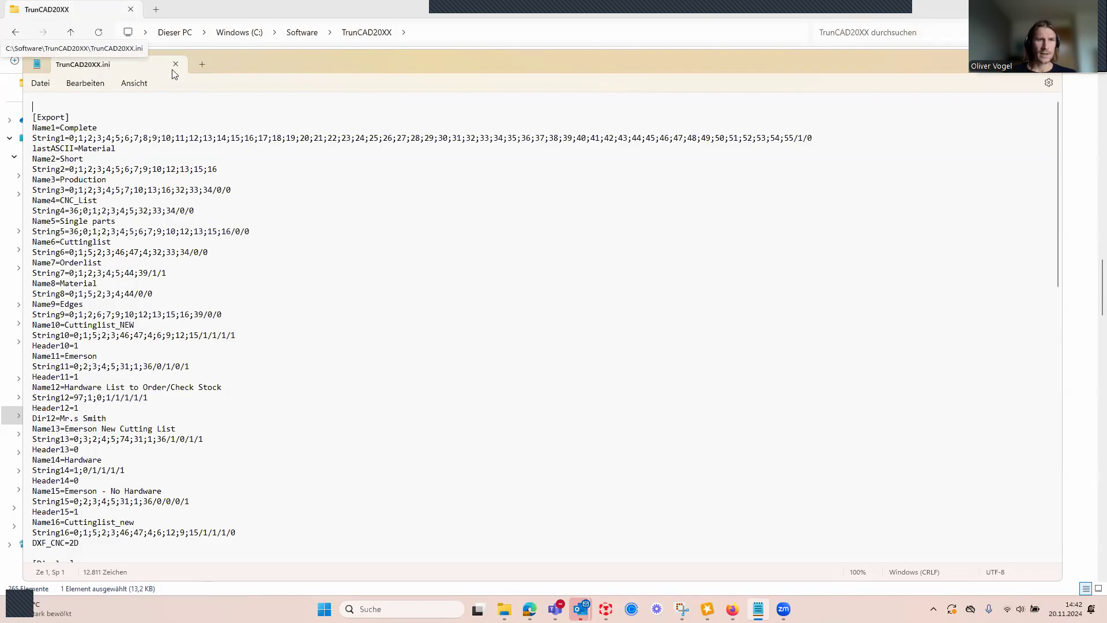
Step: Find the [MatSetAuto] section at the end of TrunCAD20XX.ini
{"action": "left_click_drag", "start_coordinate": [242, 58], "coordinate": [242, 45]}
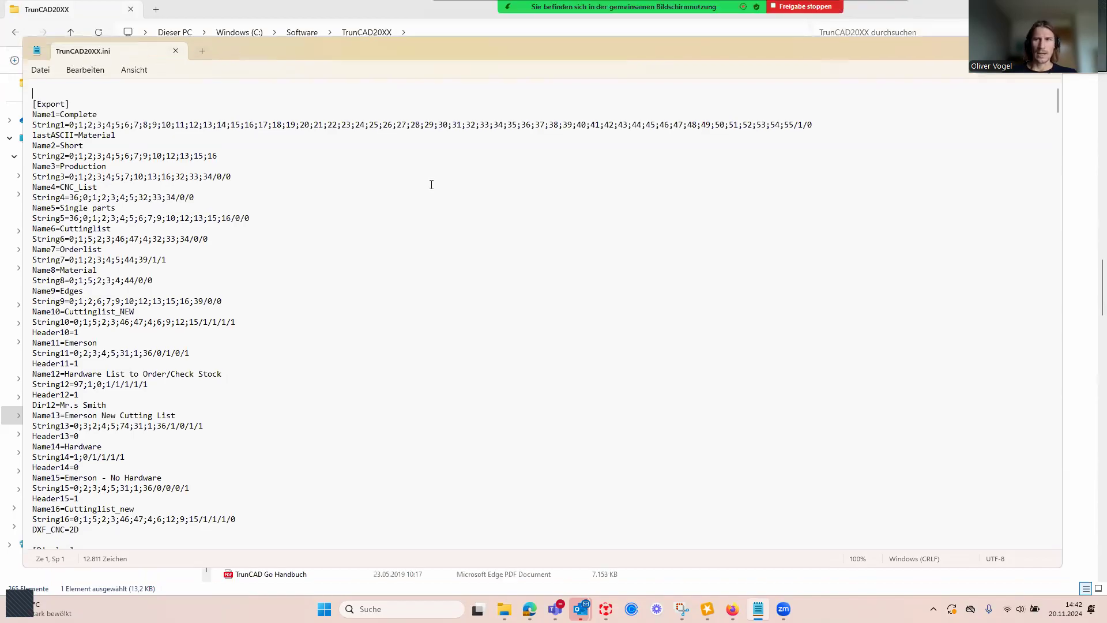
{"action": "scroll", "coordinate": [427, 295], "scroll_direction": "down", "scroll_amount": 15}
{"action": "scroll", "coordinate": [428, 296], "scroll_direction": "down", "scroll_amount": 20}
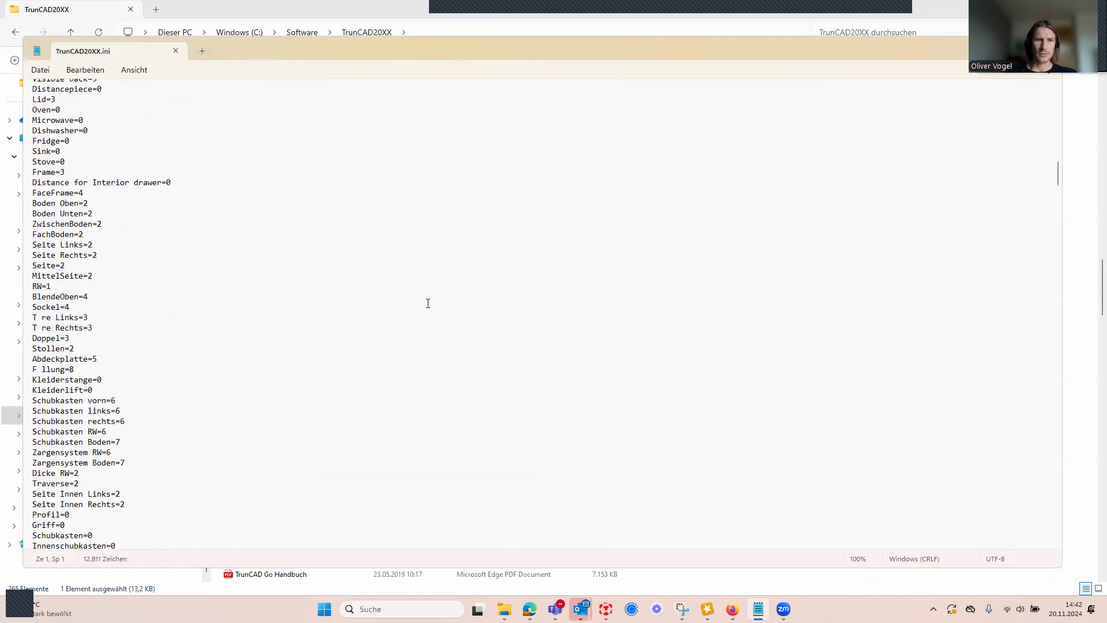
{"action": "scroll", "coordinate": [429, 314], "scroll_direction": "down", "scroll_amount": 20}
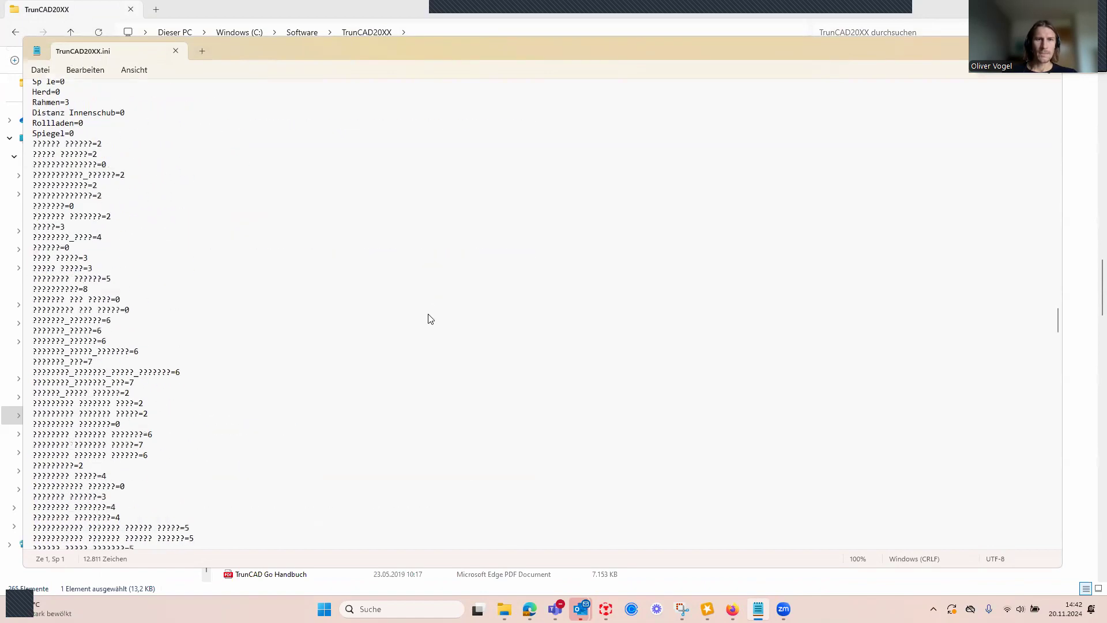
{"action": "scroll", "coordinate": [438, 343], "scroll_direction": "down", "scroll_amount": 20}
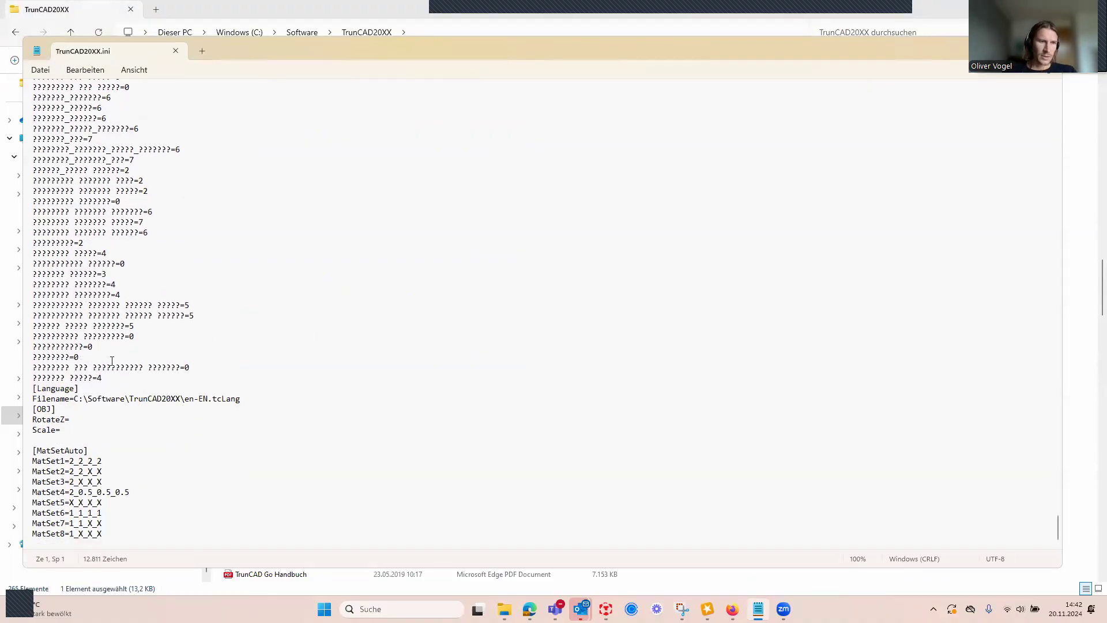
{"action": "left_click", "coordinate": [36, 449]}
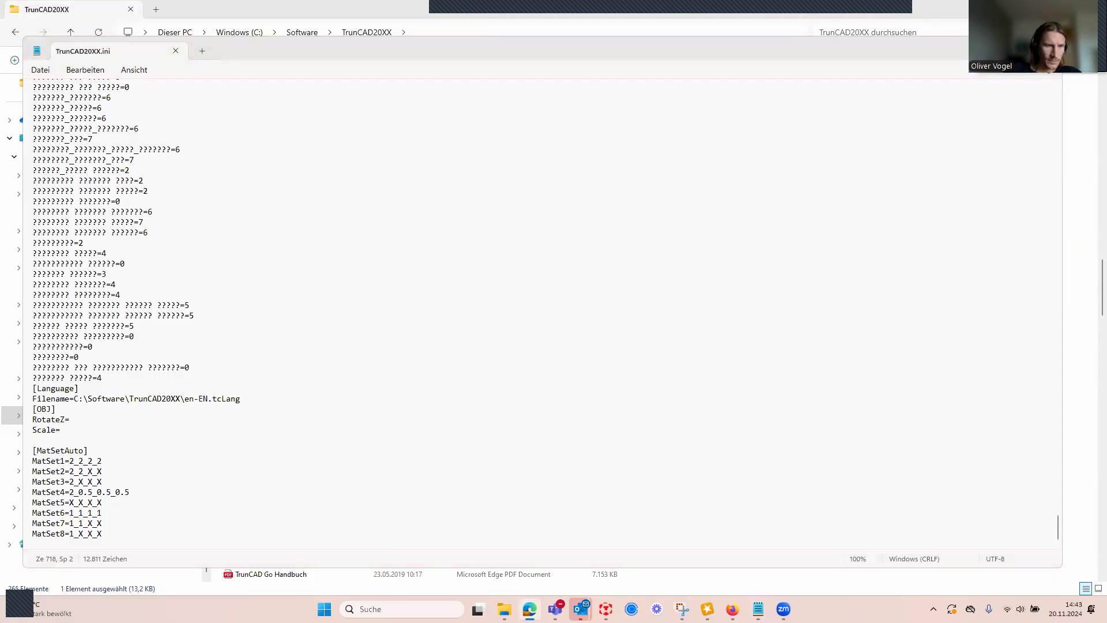
{"action": "left_click", "coordinate": [54, 409]}
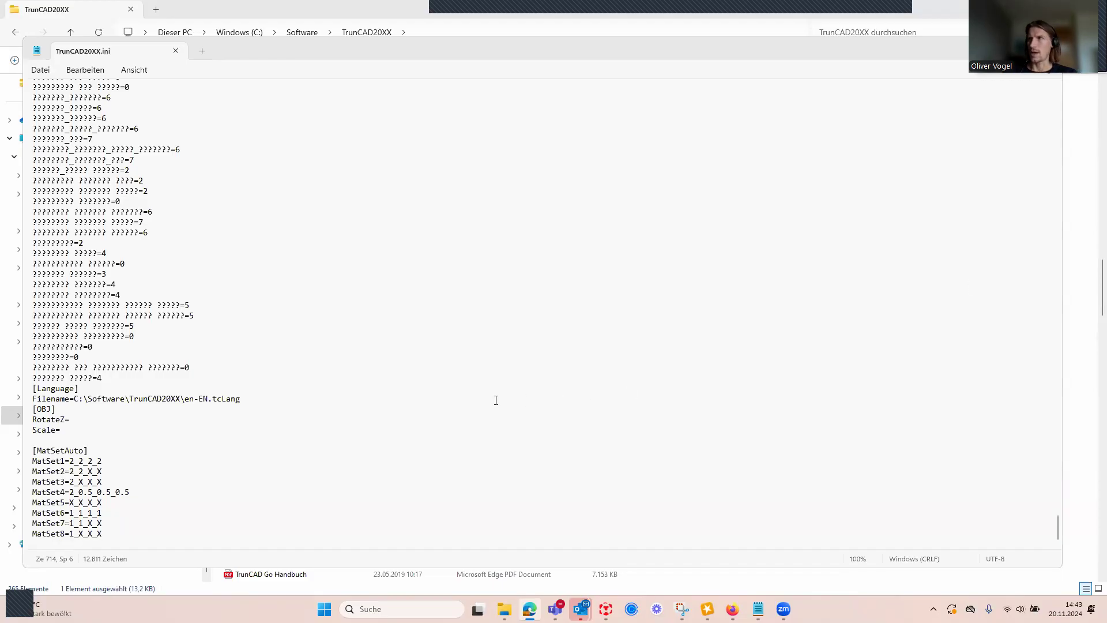
{"action": "left_click", "coordinate": [35, 450]}
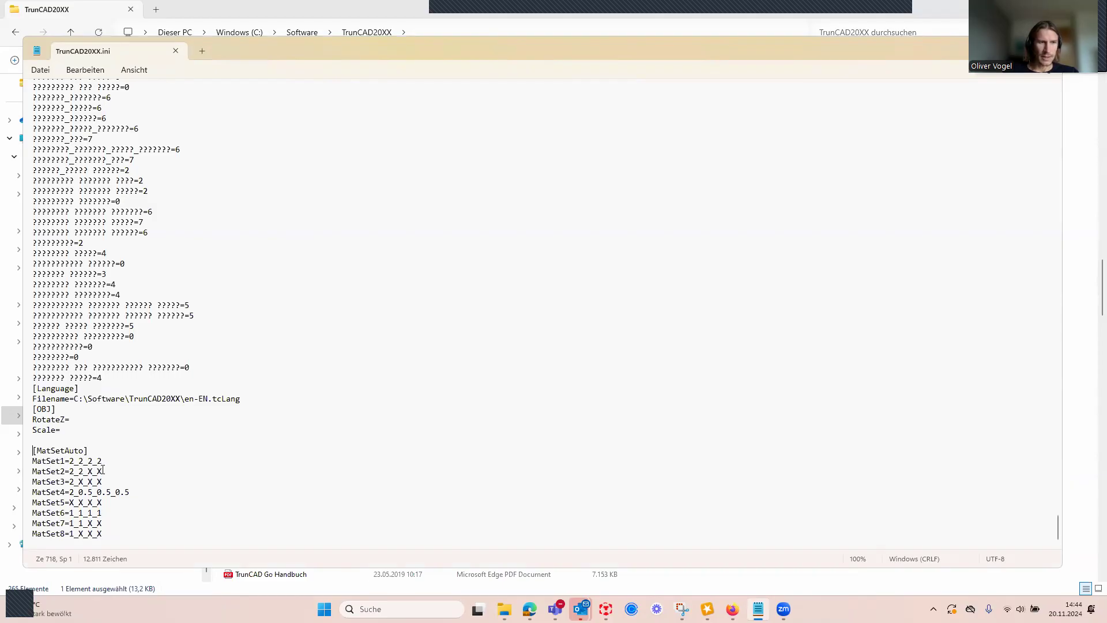
Step: Examine the edge combinations defined for MatSet3, MatSet4 and MatSet5 in the [MatSetAuto] section
{"action": "left_click", "coordinate": [28, 483]}
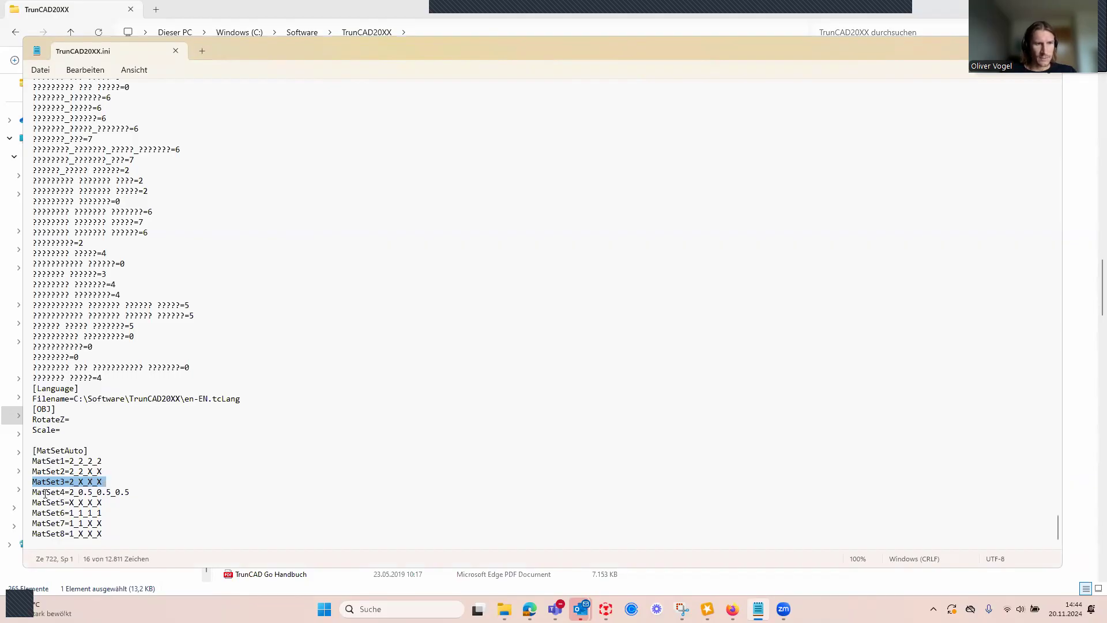
{"action": "mouse_move", "coordinate": [36, 493]}
{"action": "left_mouse_down"}
{"action": "mouse_move", "coordinate": [141, 495]}
{"action": "mouse_move", "coordinate": [33, 495]}
{"action": "left_mouse_up"}
{"action": "left_click", "coordinate": [142, 495]}
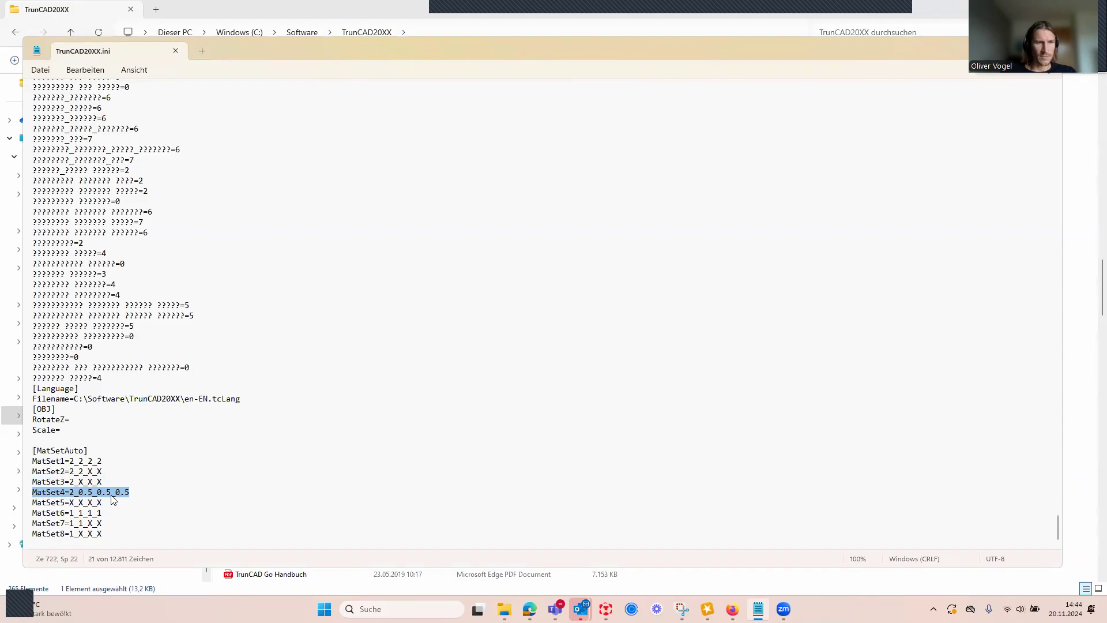
{"action": "left_click", "coordinate": [104, 500]}
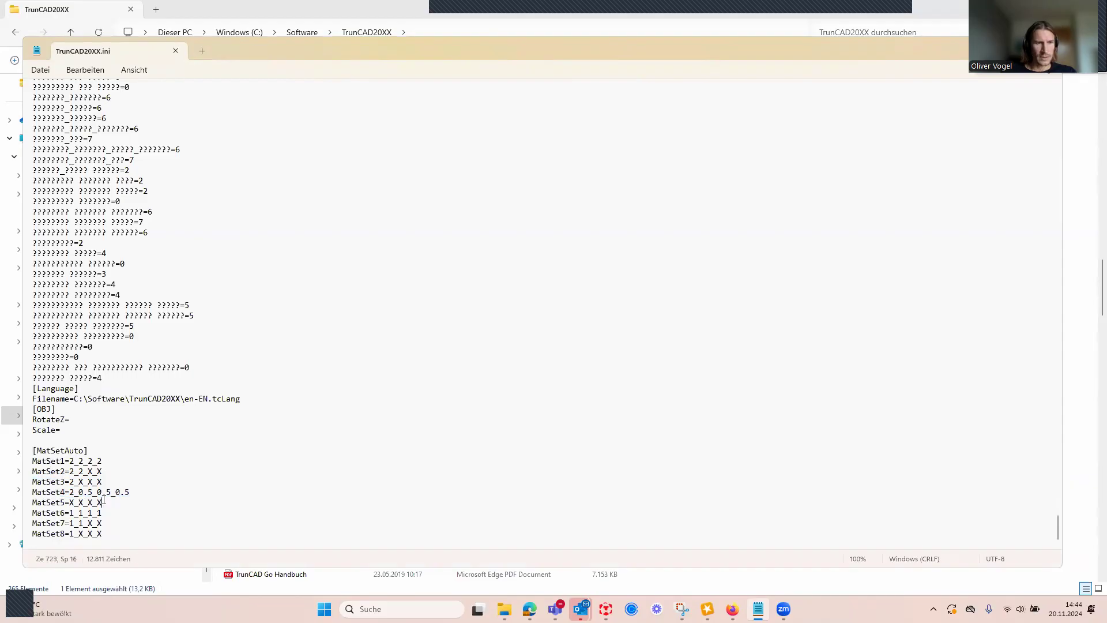
{"action": "left_click", "coordinate": [26, 506]}
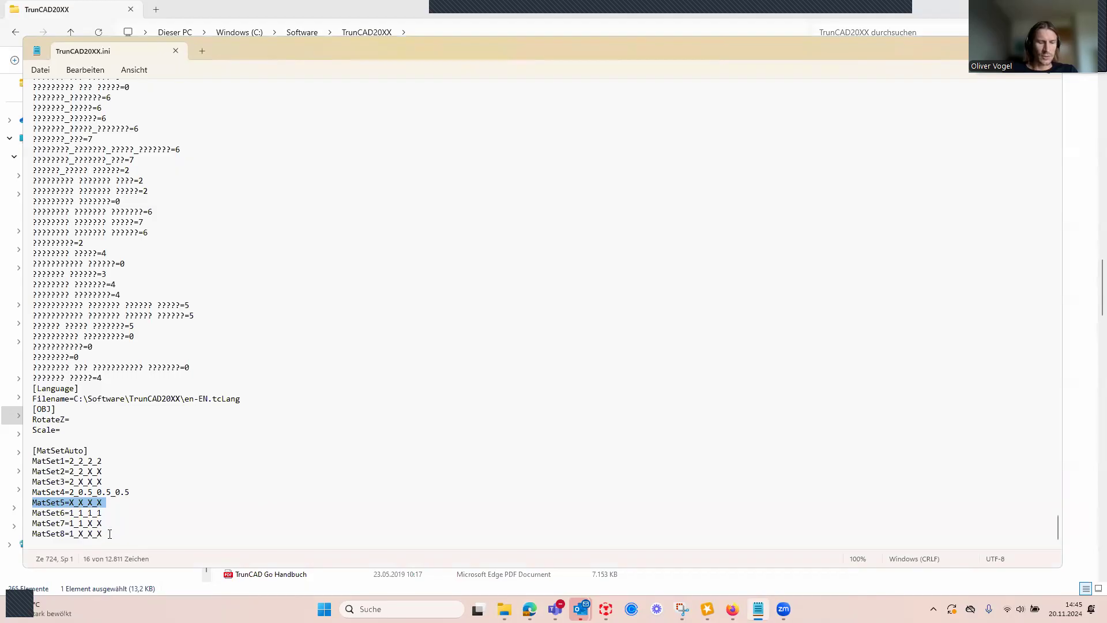
Step: Add the line MatSet9=0.5_0.5_0.5_0.5 at the end of the [MatSetAuto] section and save the file
{"action": "left_click", "coordinate": [110, 534]}
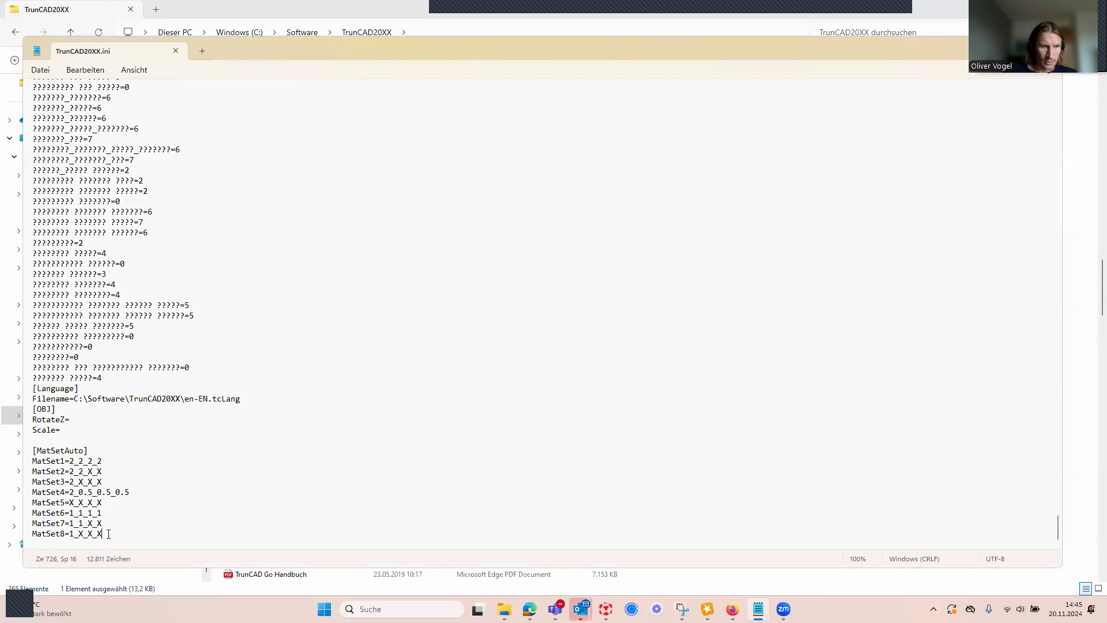
{"action": "key", "text": "Return"}
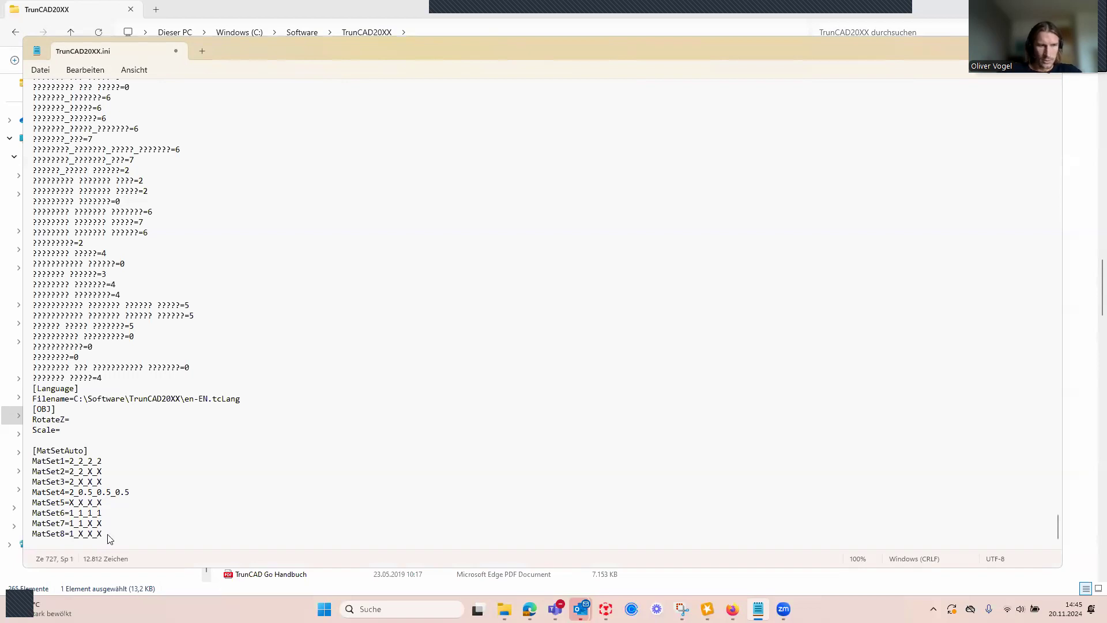
{"action": "type", "text": "Ma"}
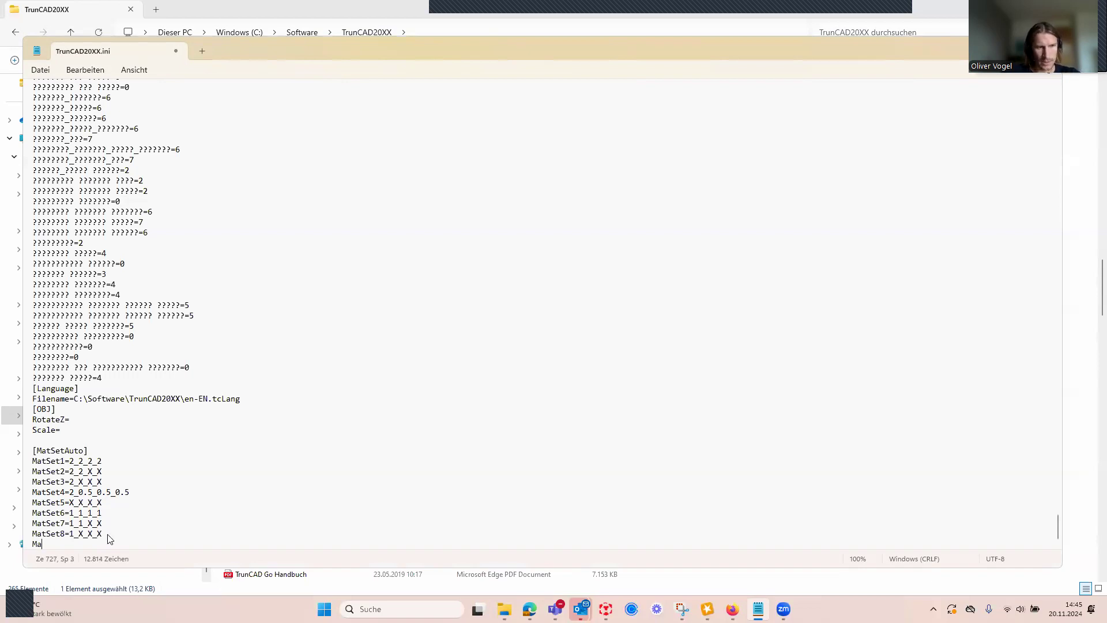
{"action": "type", "text": "t Set"}
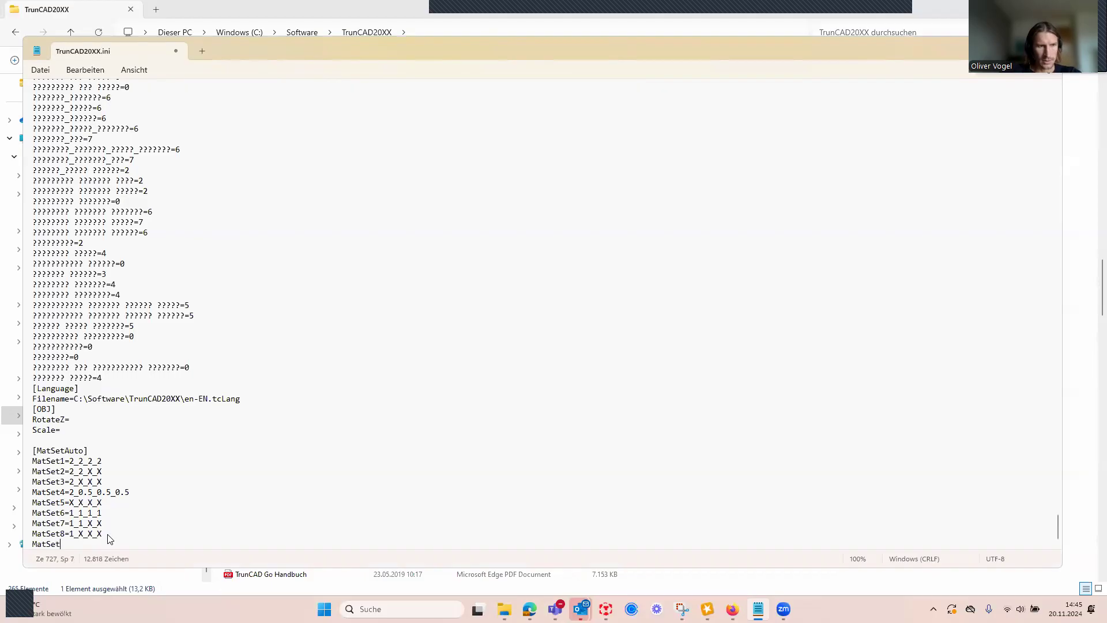
{"action": "type", "text": "9=0"}
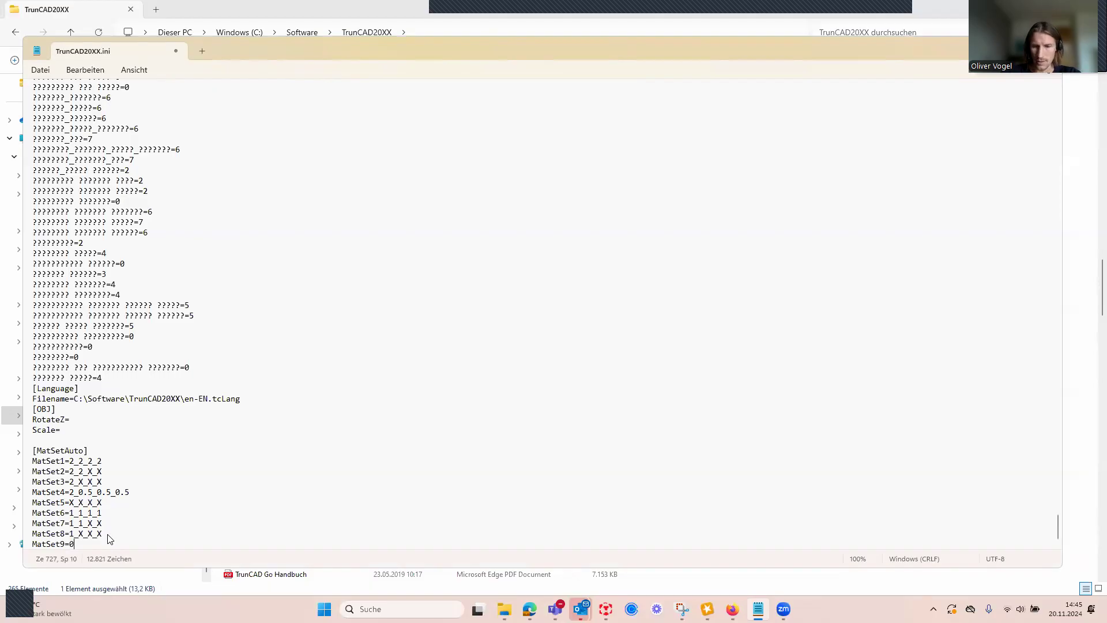
{"action": "type", "text": ".5"}
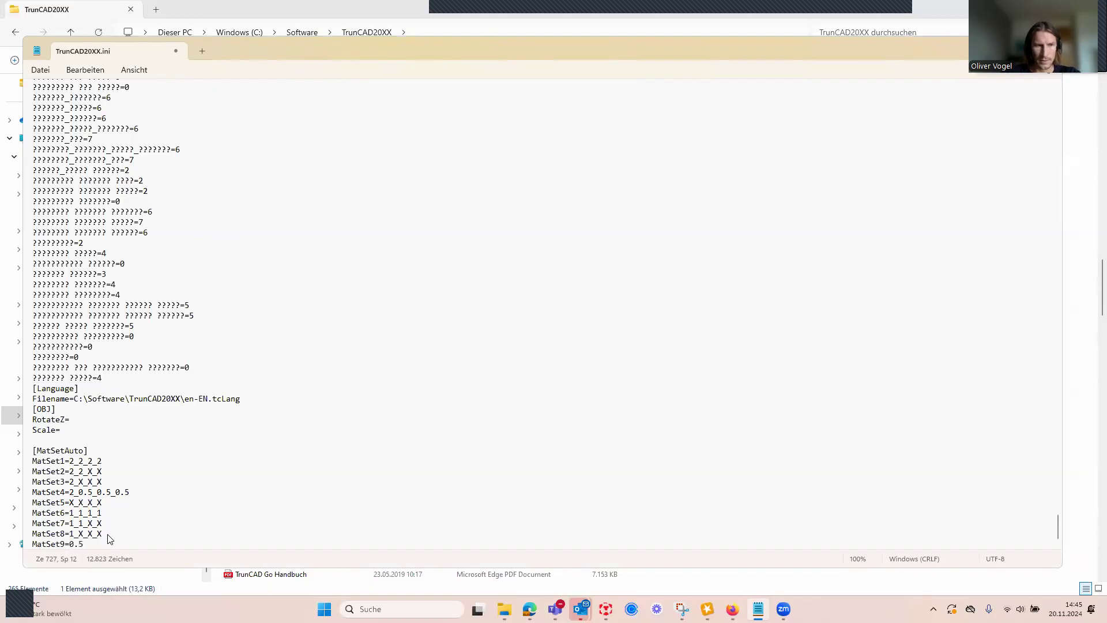
{"action": "type", "text": "_"}
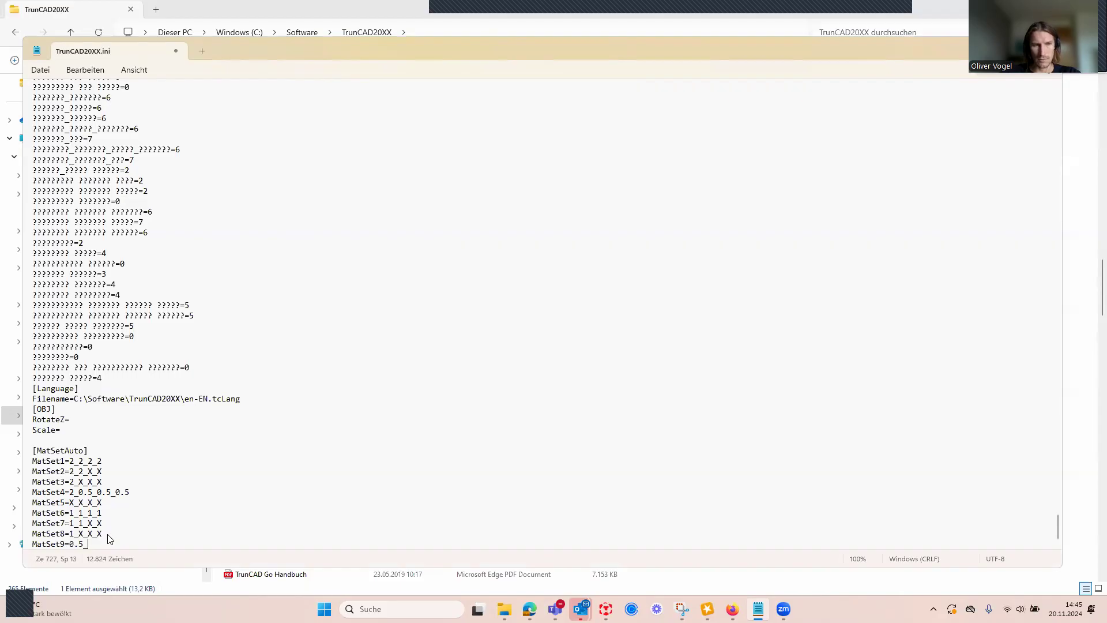
{"action": "type", "text": "0.5"}
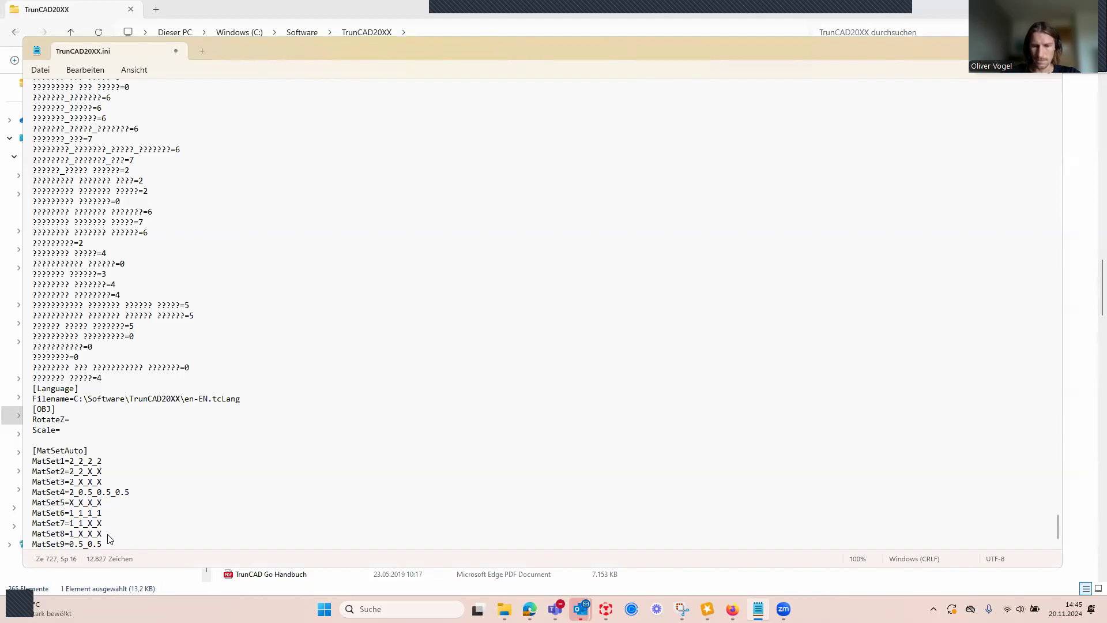
{"action": "type", "text": "_0.5_"}
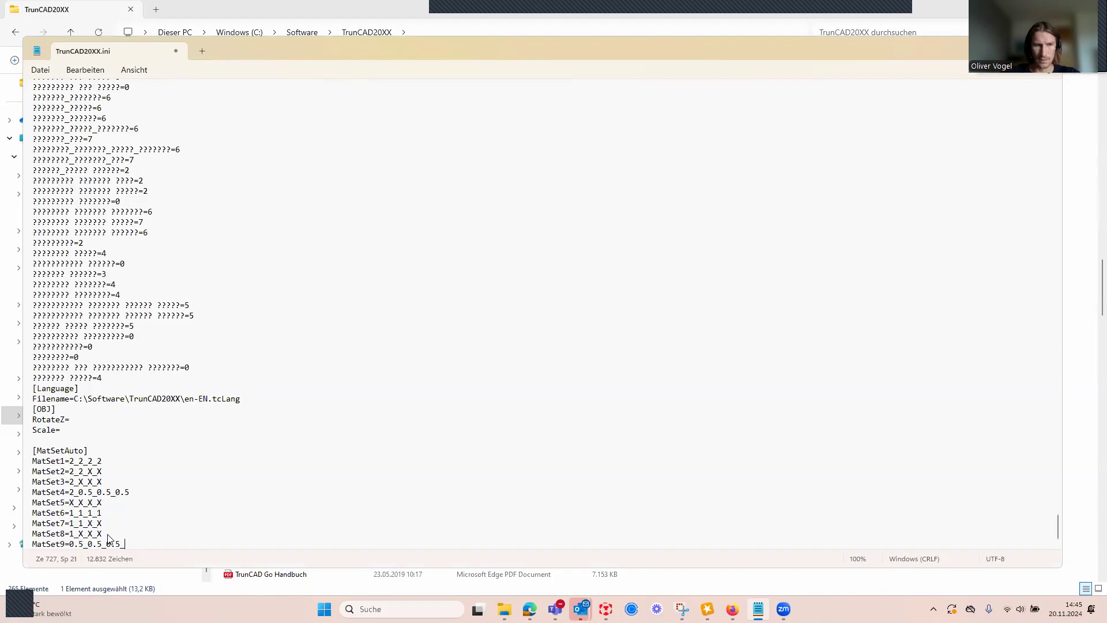
{"action": "type", "text": "0.5"}
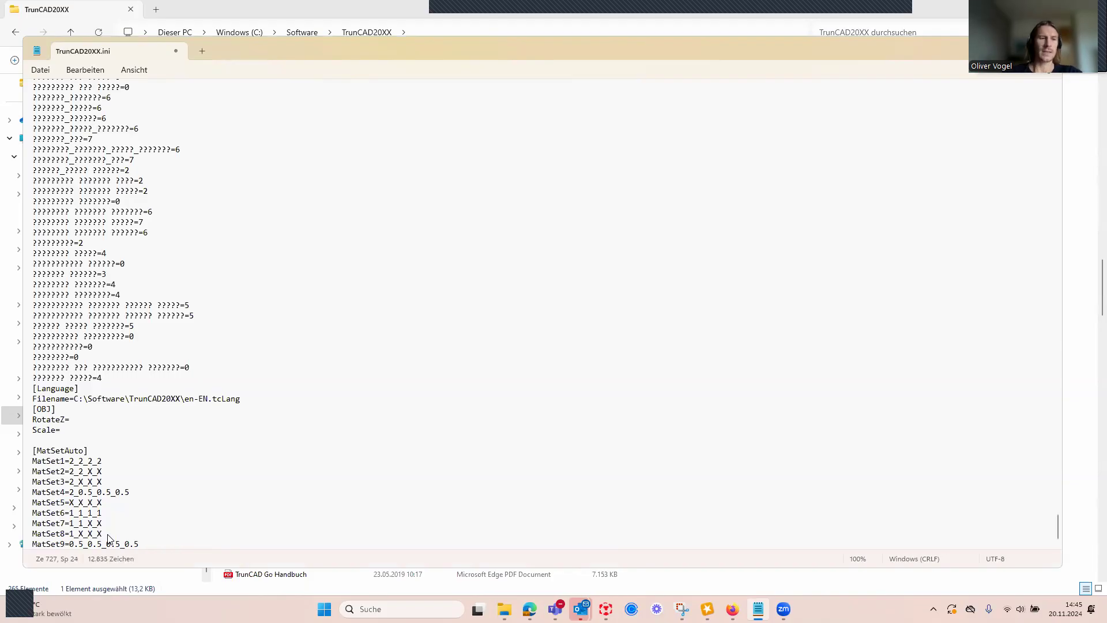
{"action": "scroll", "coordinate": [81, 483], "scroll_direction": "down", "scroll_amount": 1}
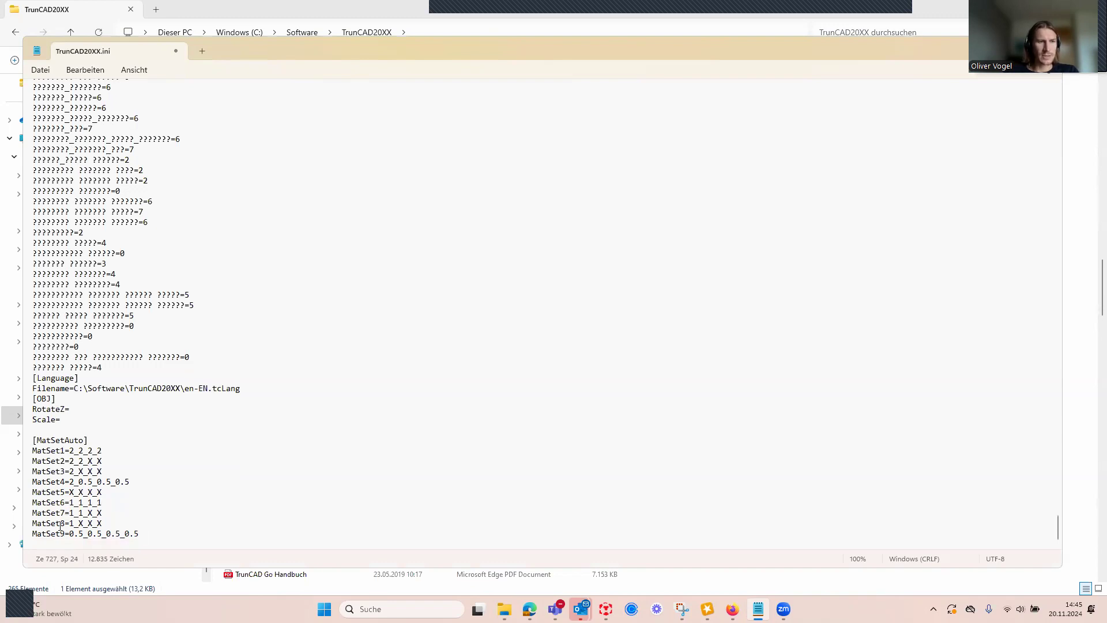
{"action": "left_click", "coordinate": [40, 74]}
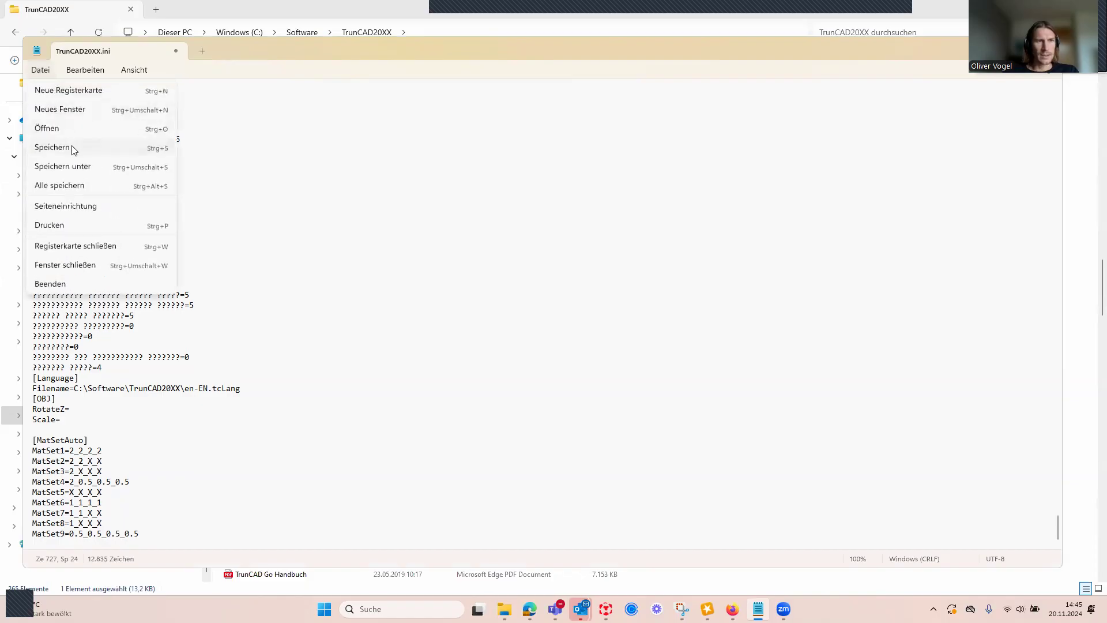
{"action": "left_click", "coordinate": [52, 147]}
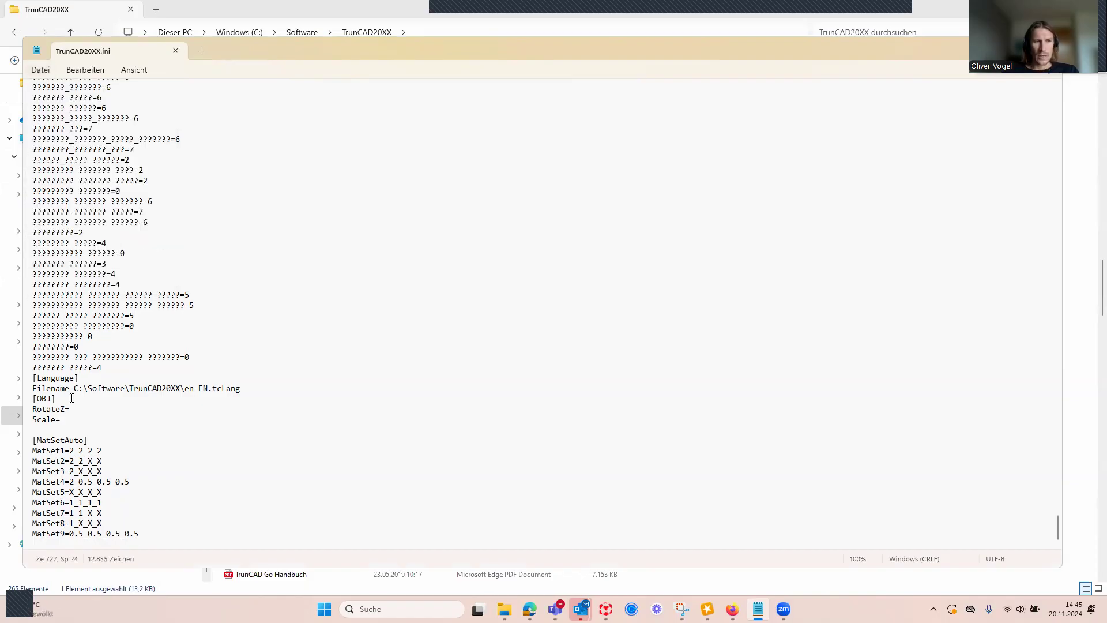
Step: Close the running TrunCAD20XX and start the program again
{"action": "mouse_move", "coordinate": [555, 609]}
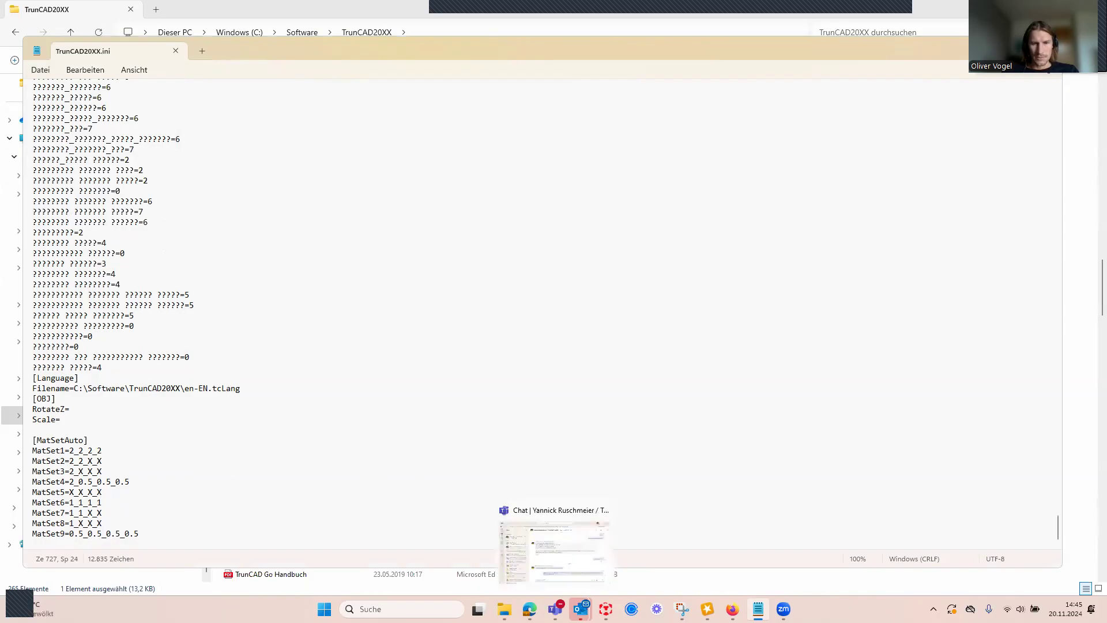
{"action": "left_click", "coordinate": [606, 609]}
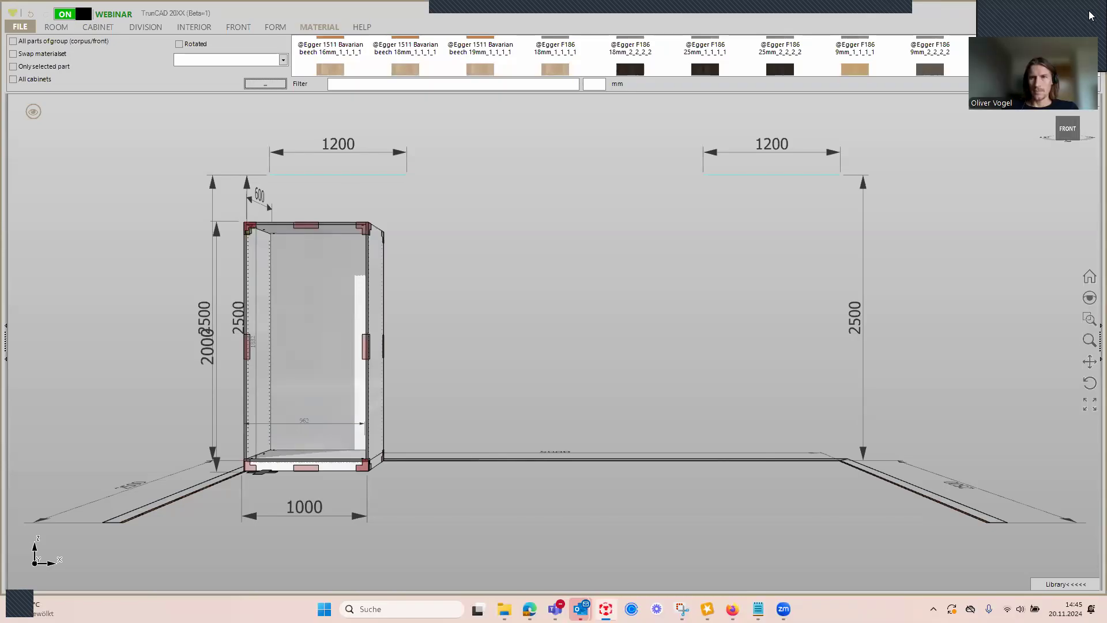
{"action": "left_click", "coordinate": [1081, 16]}
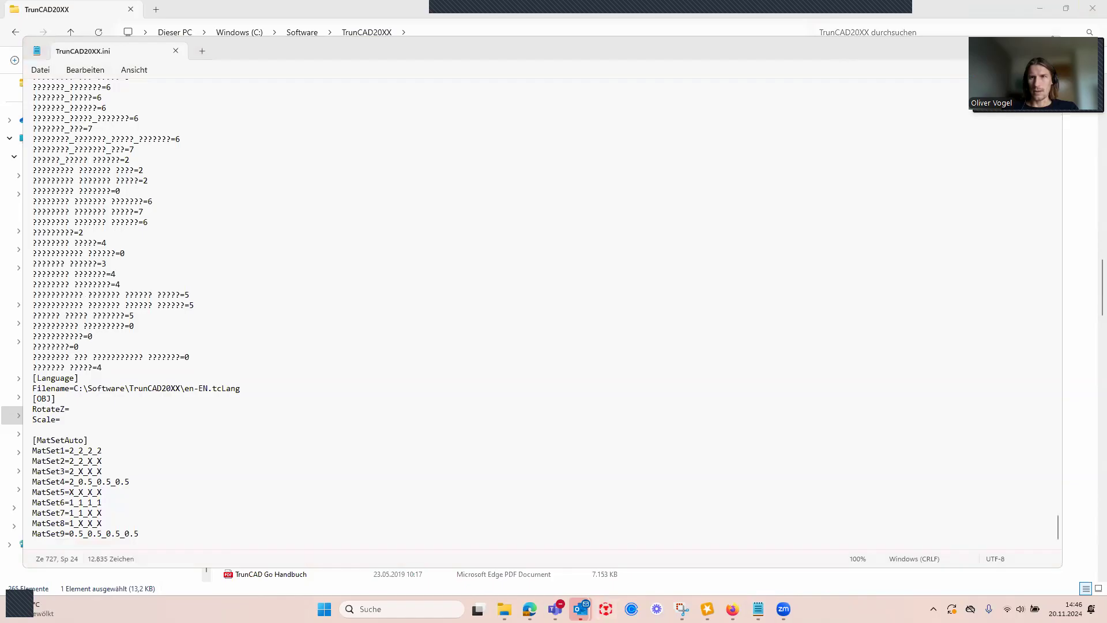
{"action": "key", "text": "super"}
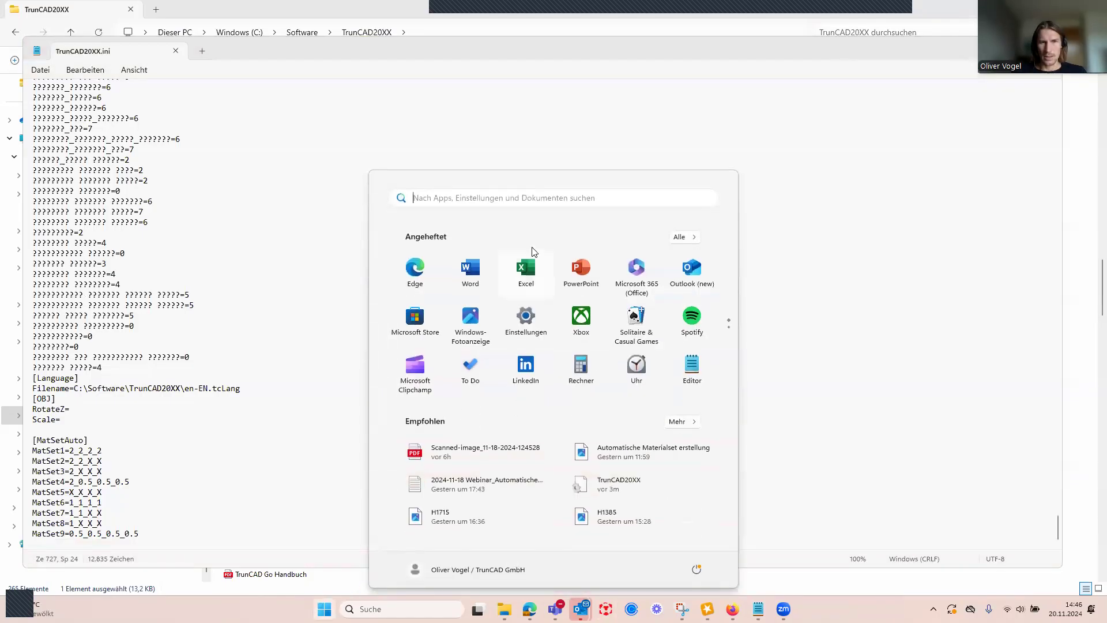
{"action": "left_click", "coordinate": [538, 201]}
{"action": "type", "text": "tr"}
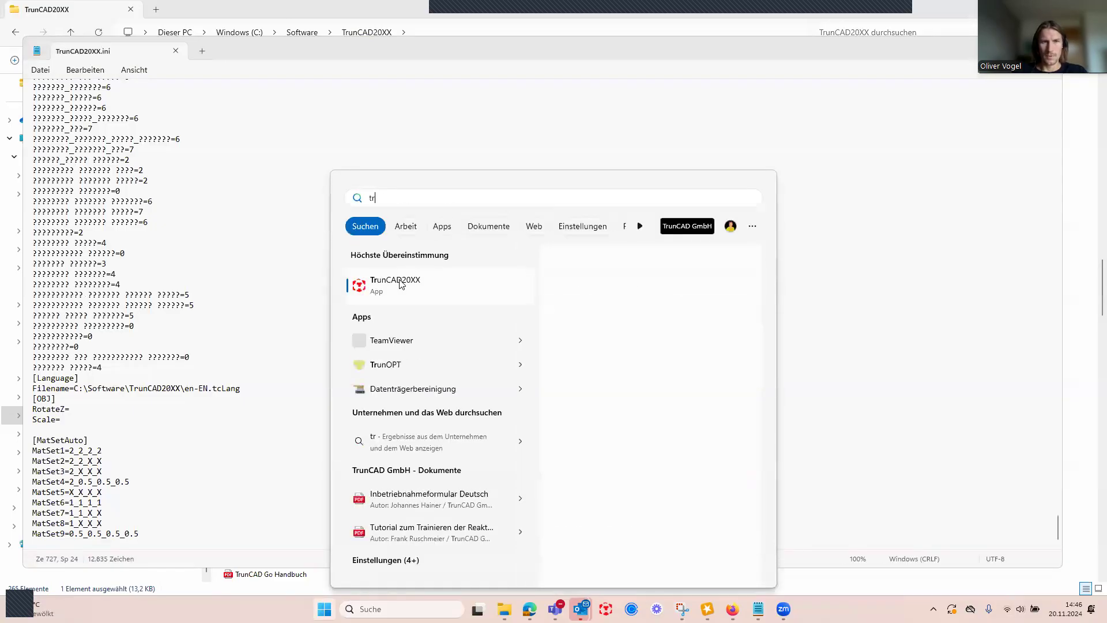
{"action": "left_click", "coordinate": [398, 284]}
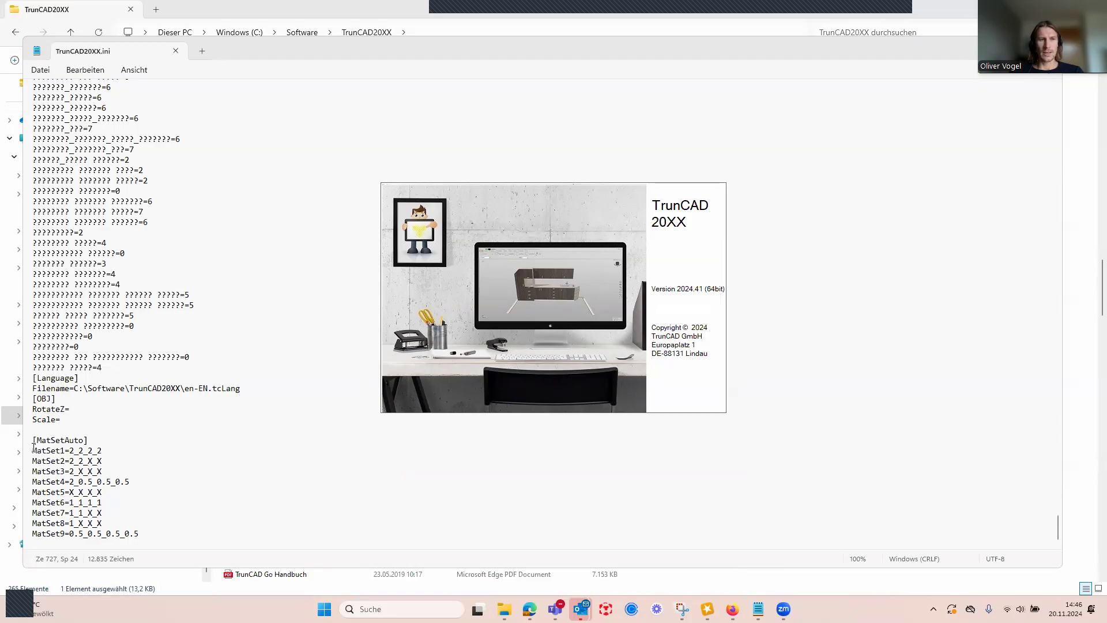
Step: Highlight the edge combinations MatSet1 to MatSet9 in the [MatSetAuto] section for review
{"action": "left_click_drag", "start_coordinate": [29, 452], "coordinate": [32, 468]}
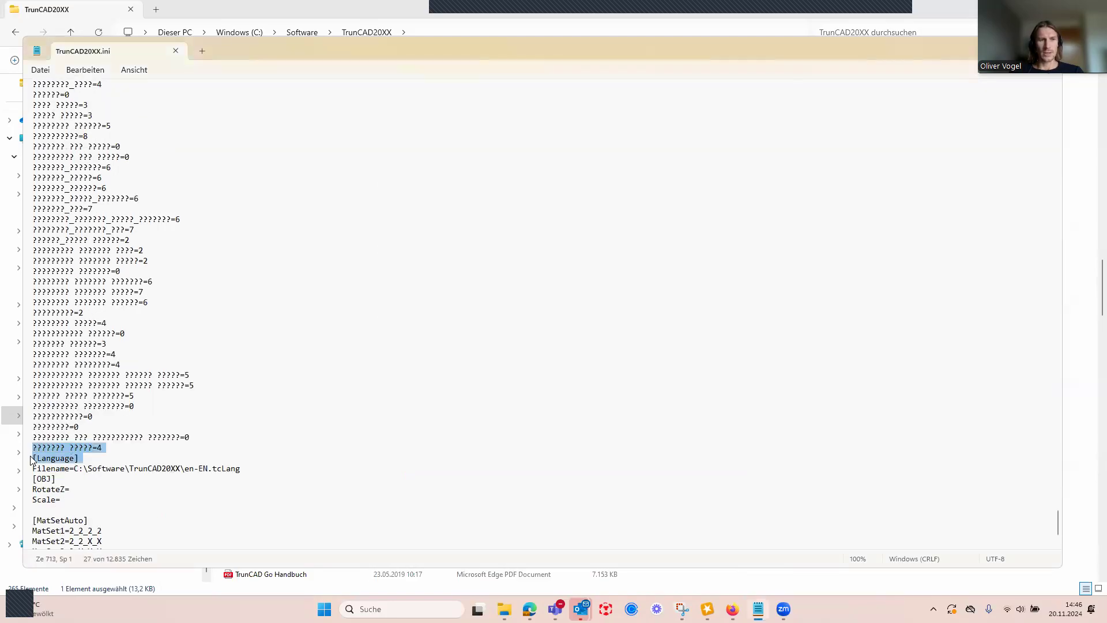
{"action": "scroll", "coordinate": [79, 502], "scroll_direction": "down", "scroll_amount": 3}
{"action": "left_click_drag", "start_coordinate": [140, 534], "coordinate": [32, 451]}
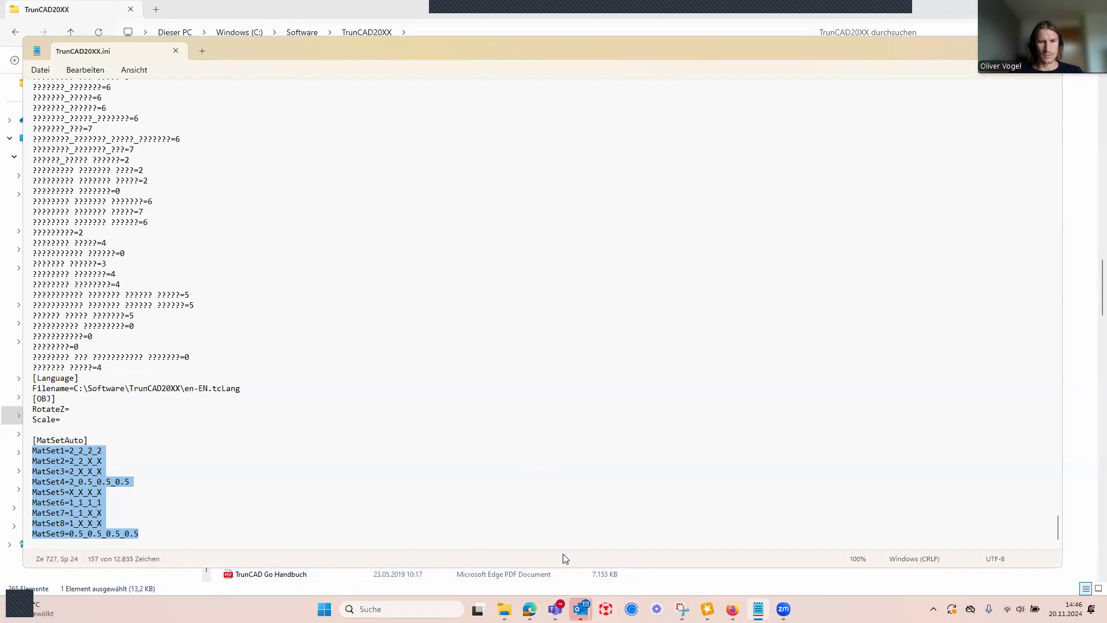
Step: Switch to the restarted TrunCAD20XX and maximize its window
{"action": "mouse_move", "coordinate": [606, 608]}
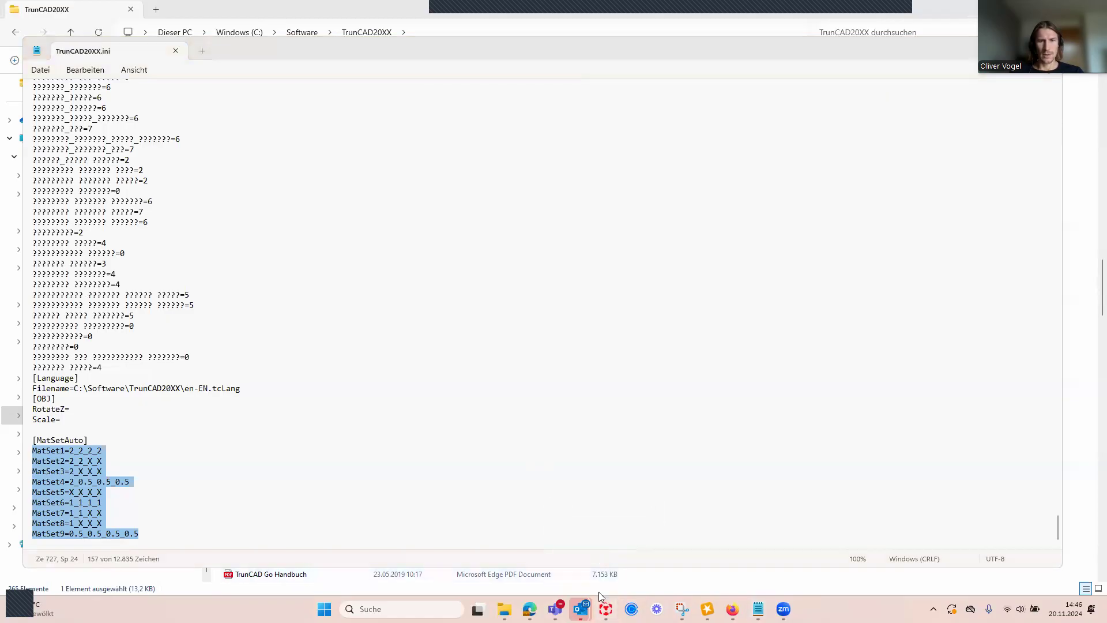
{"action": "left_click", "coordinate": [605, 555]}
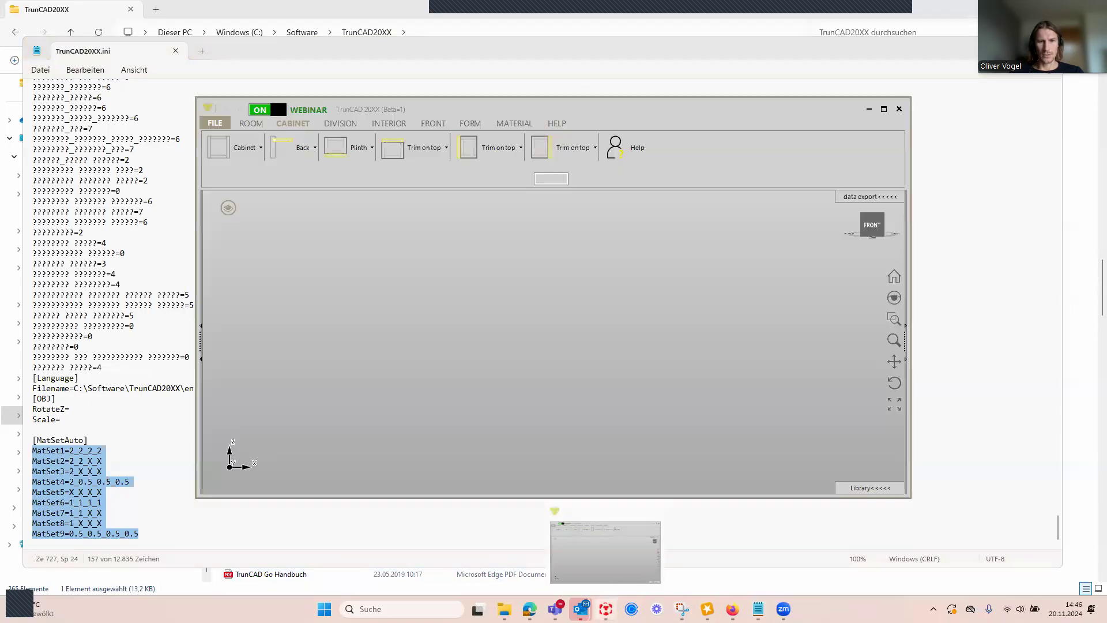
{"action": "left_click", "coordinate": [884, 111]}
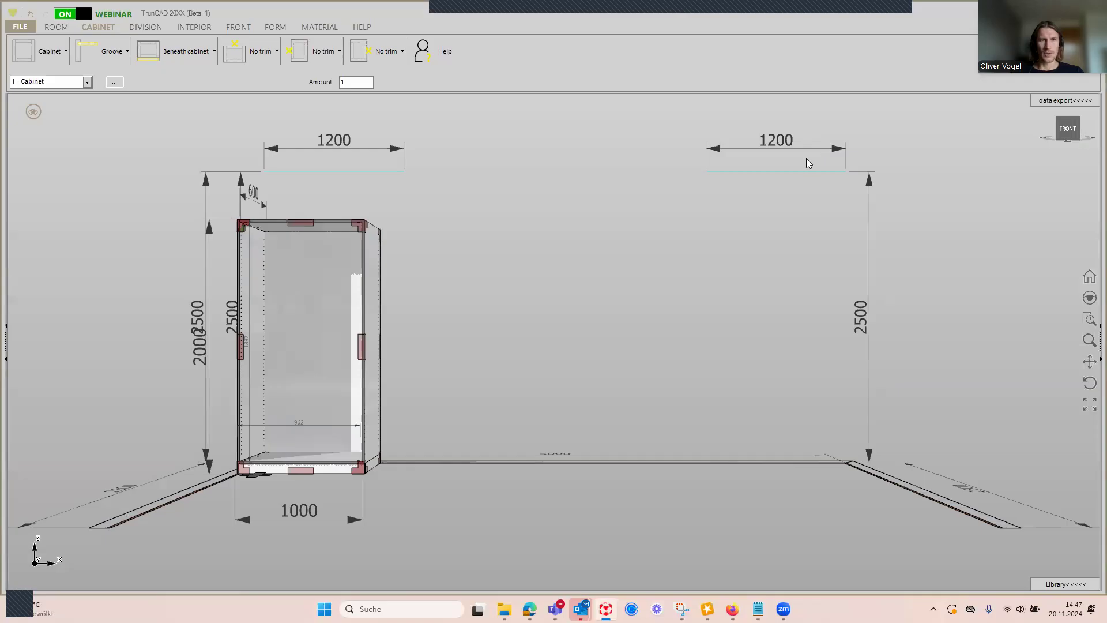
Step: Open the MaterialSelection window from the material settings and move it clear of the cabinet
{"action": "left_click", "coordinate": [322, 27]}
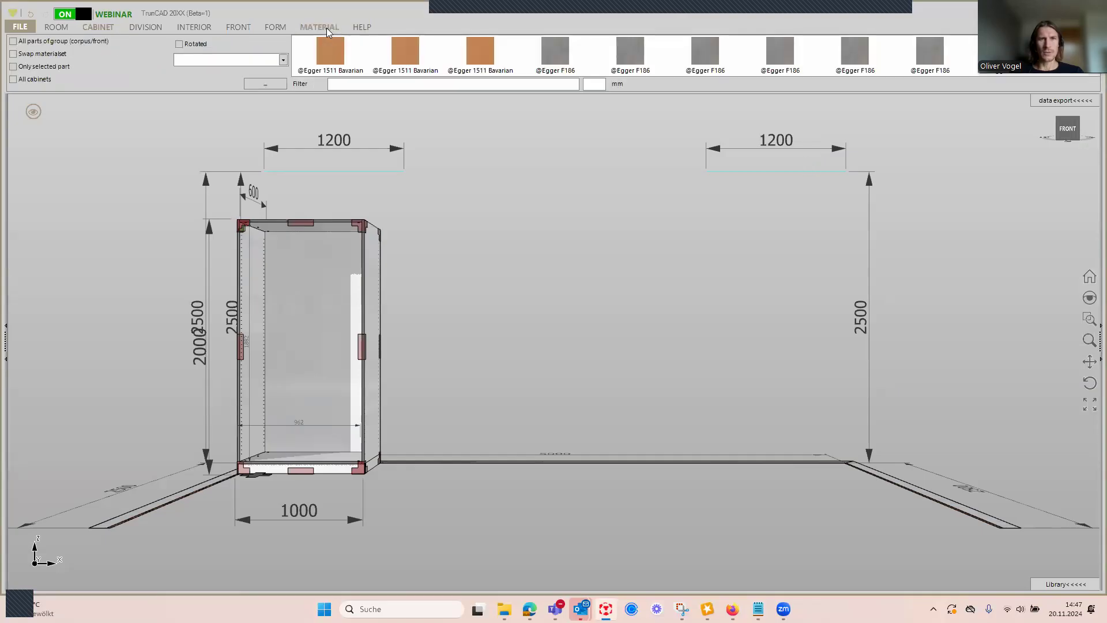
{"action": "left_click", "coordinate": [379, 85]}
{"action": "left_click", "coordinate": [319, 27]}
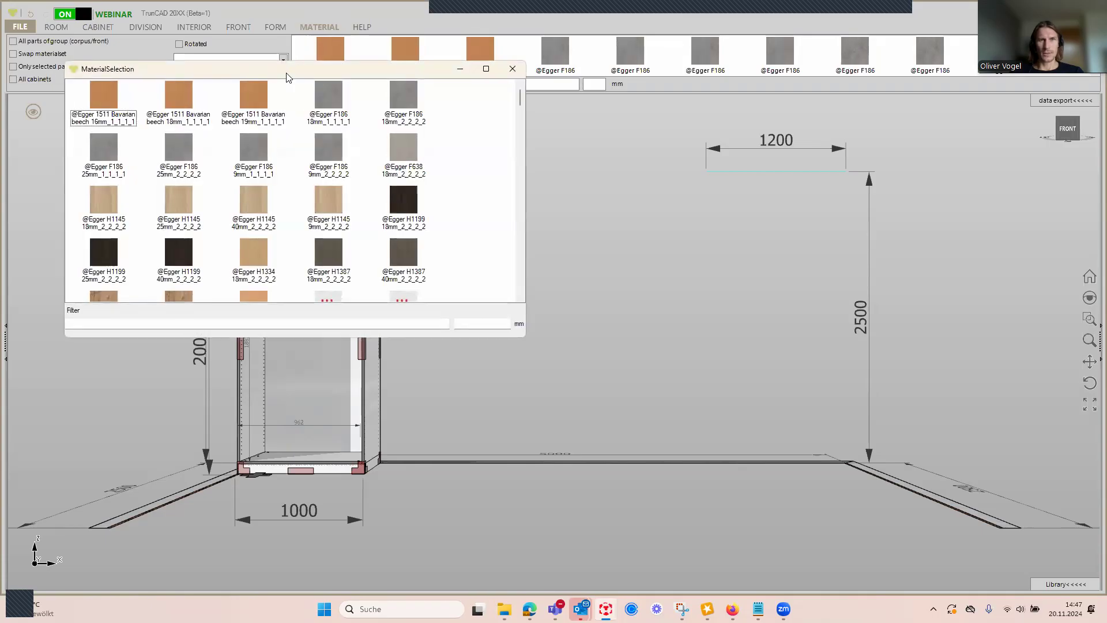
{"action": "left_click_drag", "start_coordinate": [288, 77], "coordinate": [759, 132]}
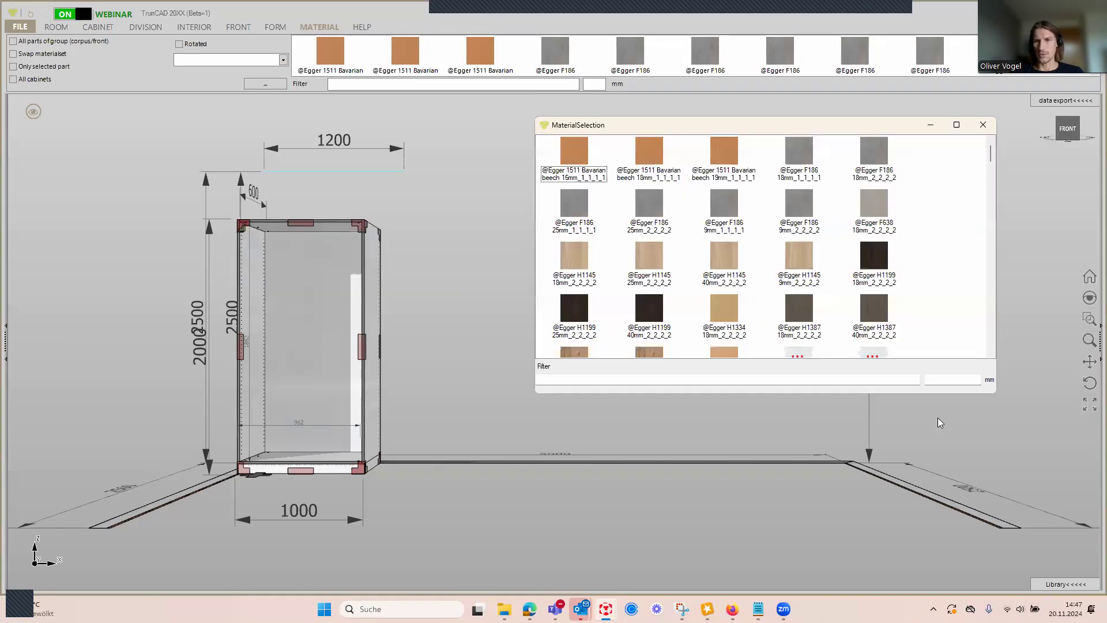
Step: Filter the material sets by 1710 and by 1715 to compare the existing sets, and clear the filter
{"action": "left_click", "coordinate": [685, 379]}
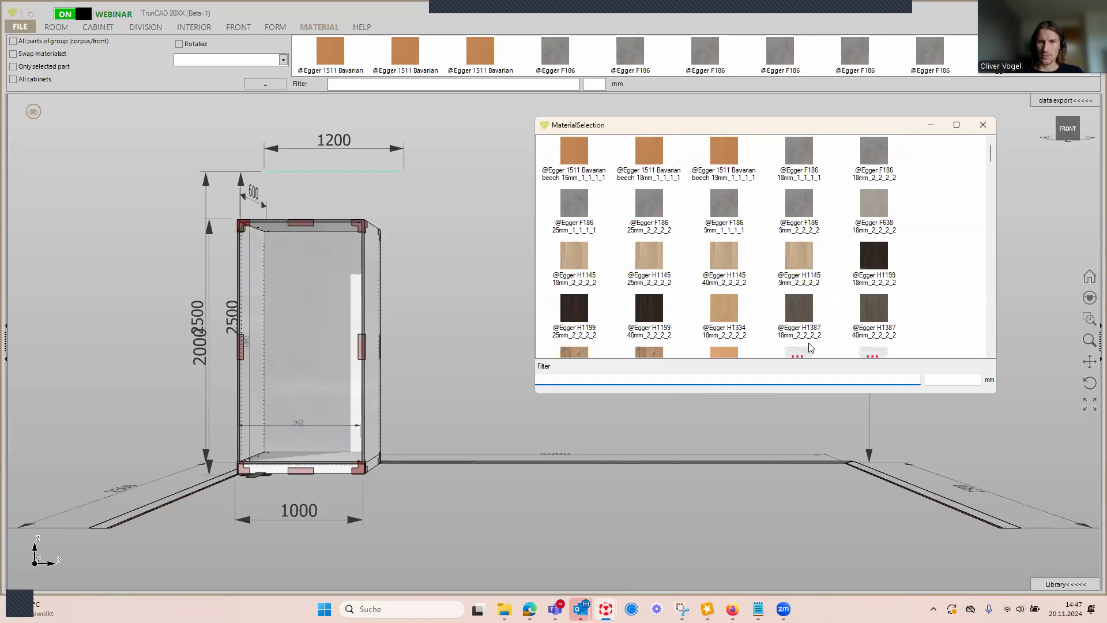
{"action": "type", "text": "171"}
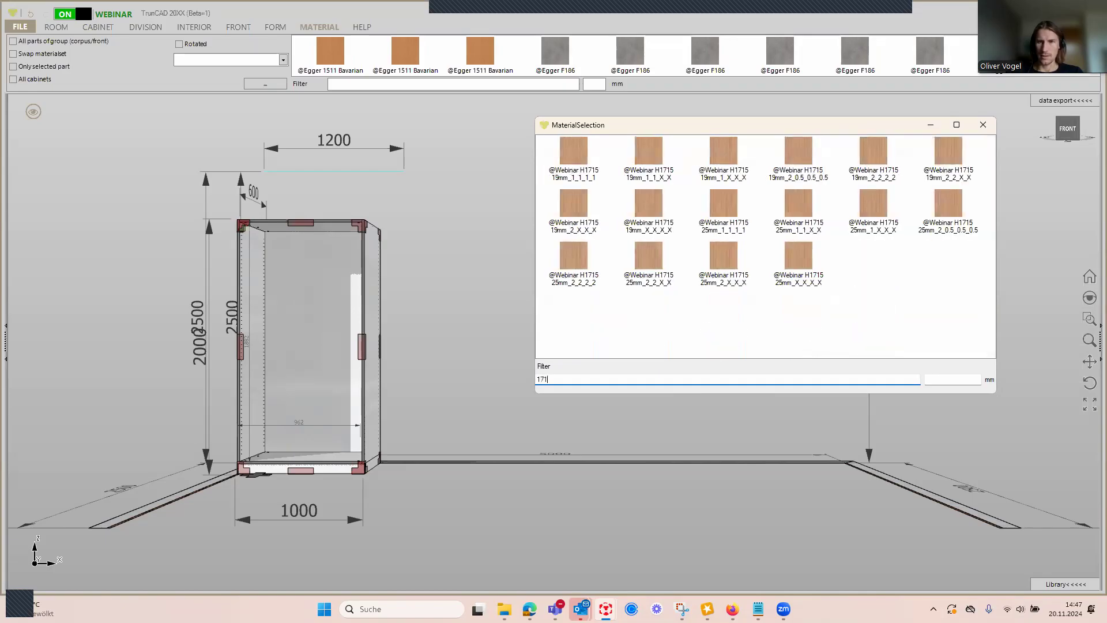
{"action": "type", "text": "0"}
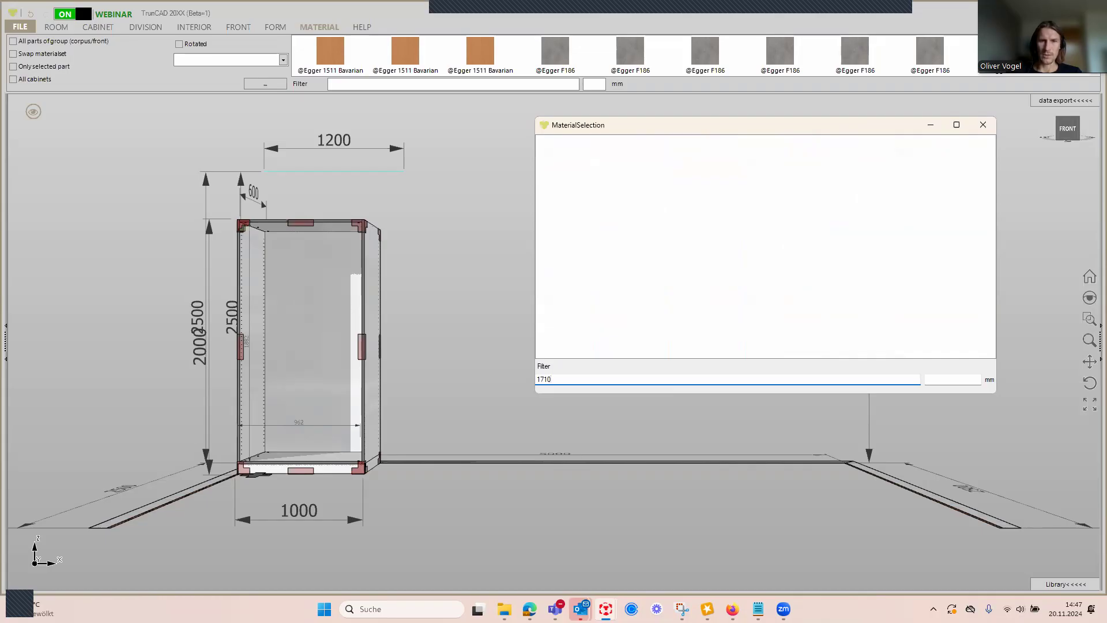
{"action": "key", "text": "BackSpace"}
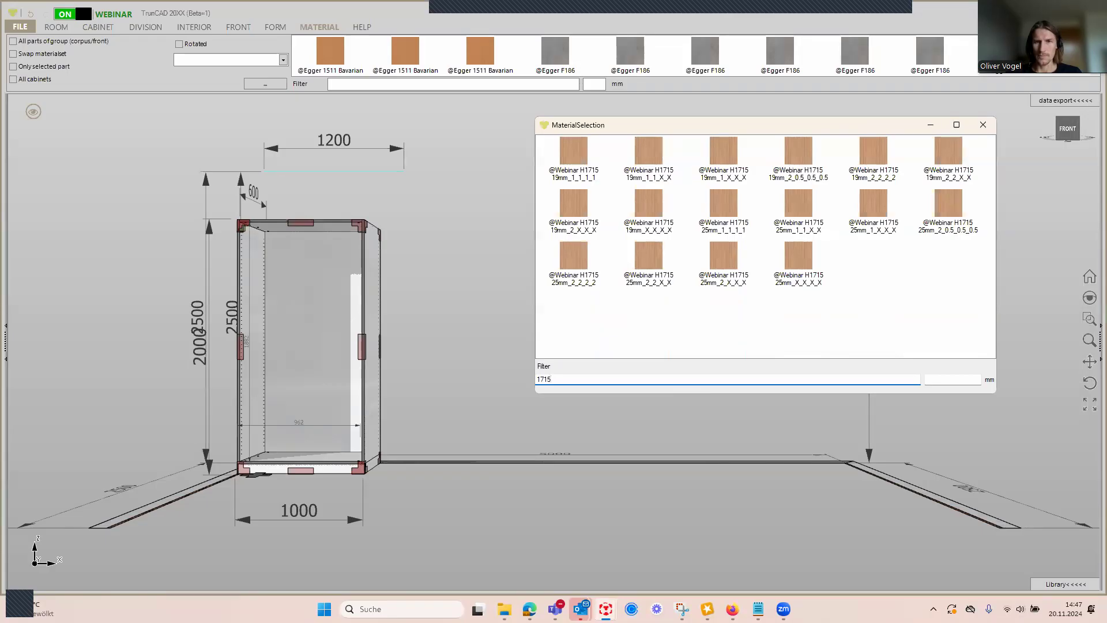
{"action": "key", "text": "BackSpace"}
{"action": "type", "text": "0"}
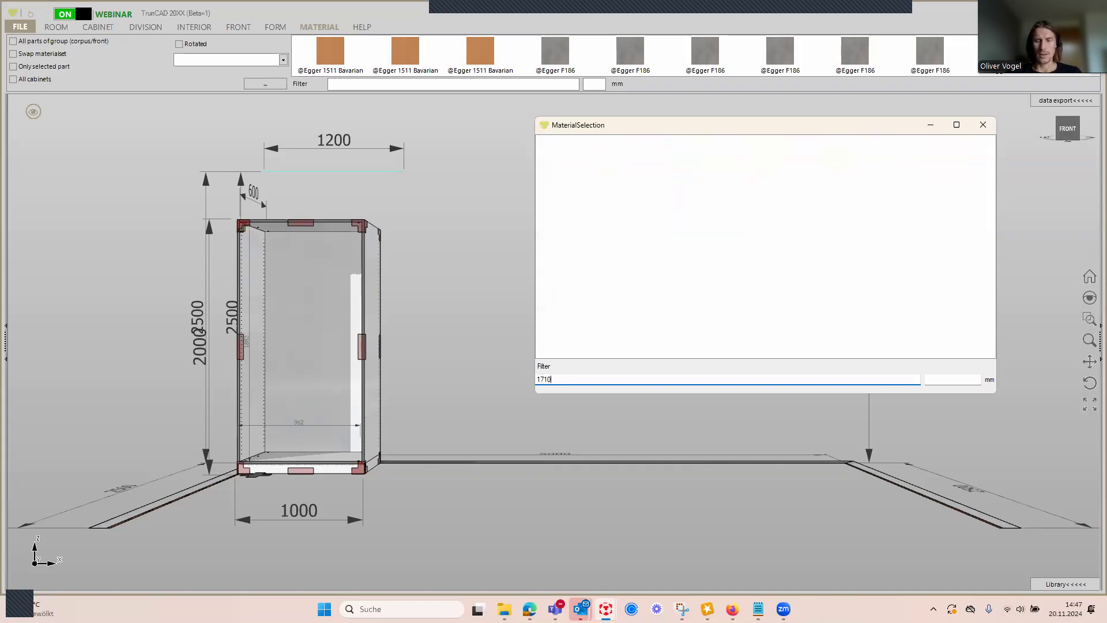
{"action": "key", "text": "BackSpace"}
{"action": "key", "text": "BackSpace"}
{"action": "key", "text": "BackSpace"}
{"action": "key", "text": "BackSpace"}
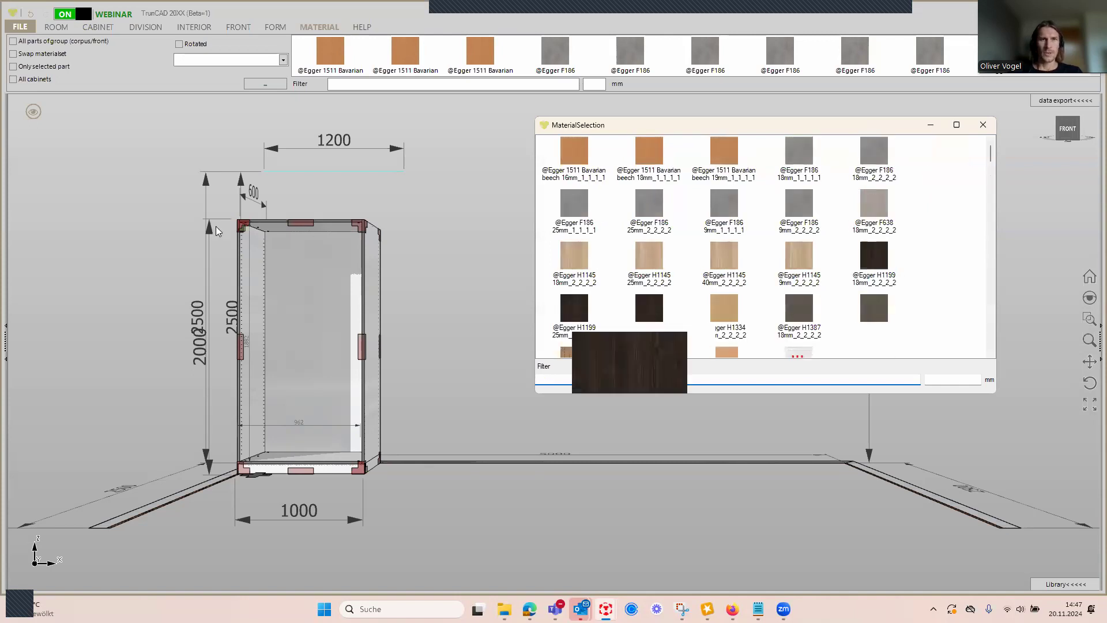
Step: Choose Webinar H1710 18mm as the board in the Materialset window and create its material sets automatically
{"action": "left_click", "coordinate": [260, 85]}
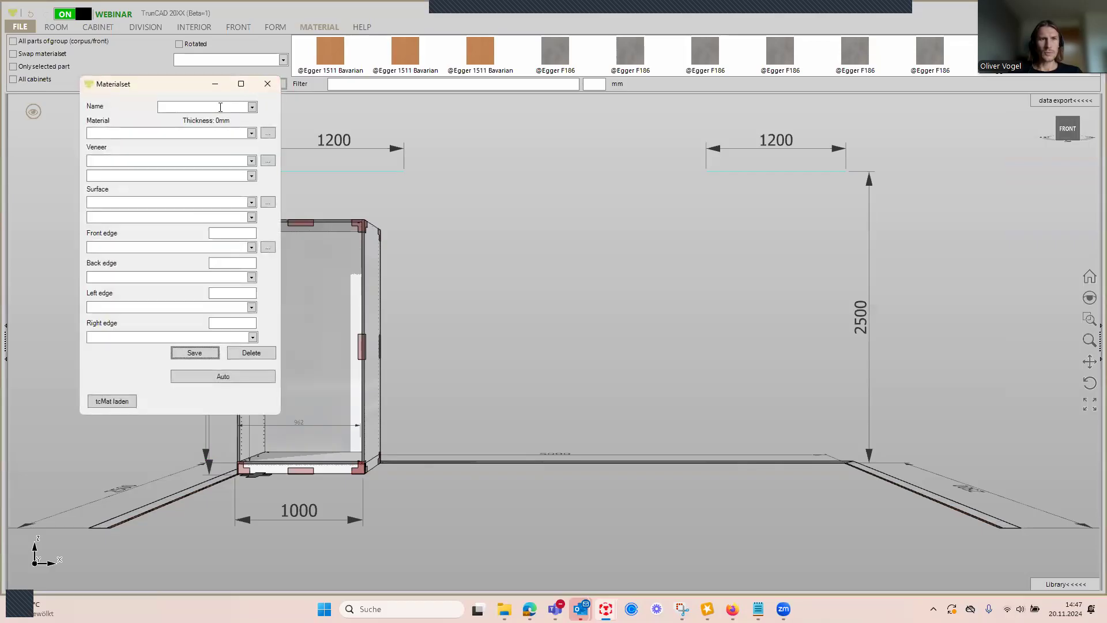
{"action": "left_click", "coordinate": [251, 133]}
{"action": "scroll", "coordinate": [218, 322], "scroll_direction": "down", "scroll_amount": 5}
{"action": "scroll", "coordinate": [207, 210], "scroll_direction": "down", "scroll_amount": 10}
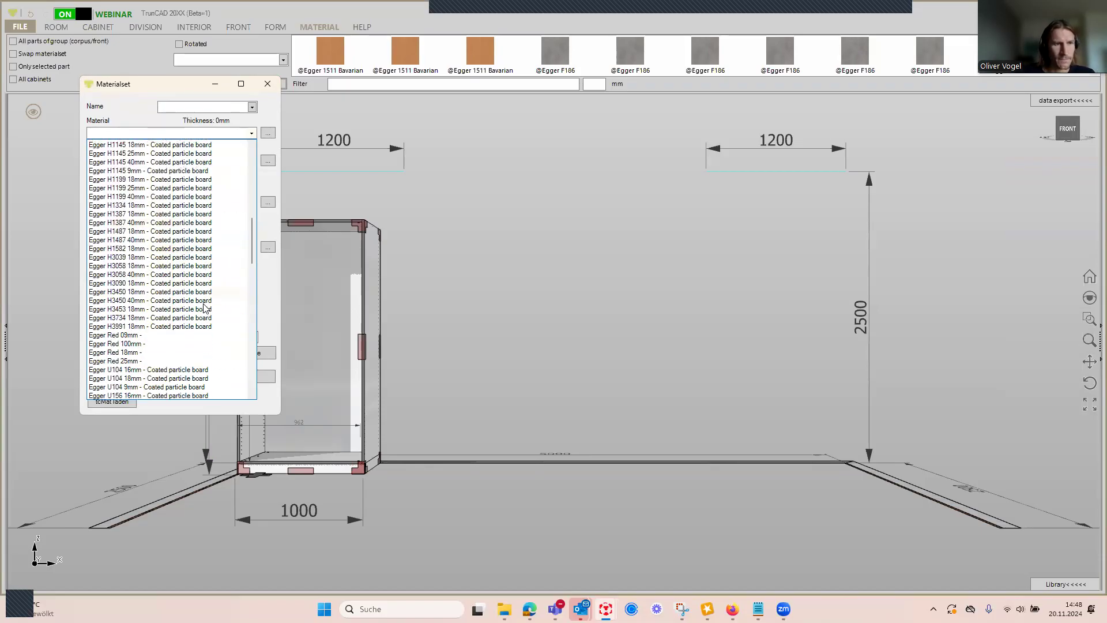
{"action": "scroll", "coordinate": [206, 310], "scroll_direction": "down", "scroll_amount": 15}
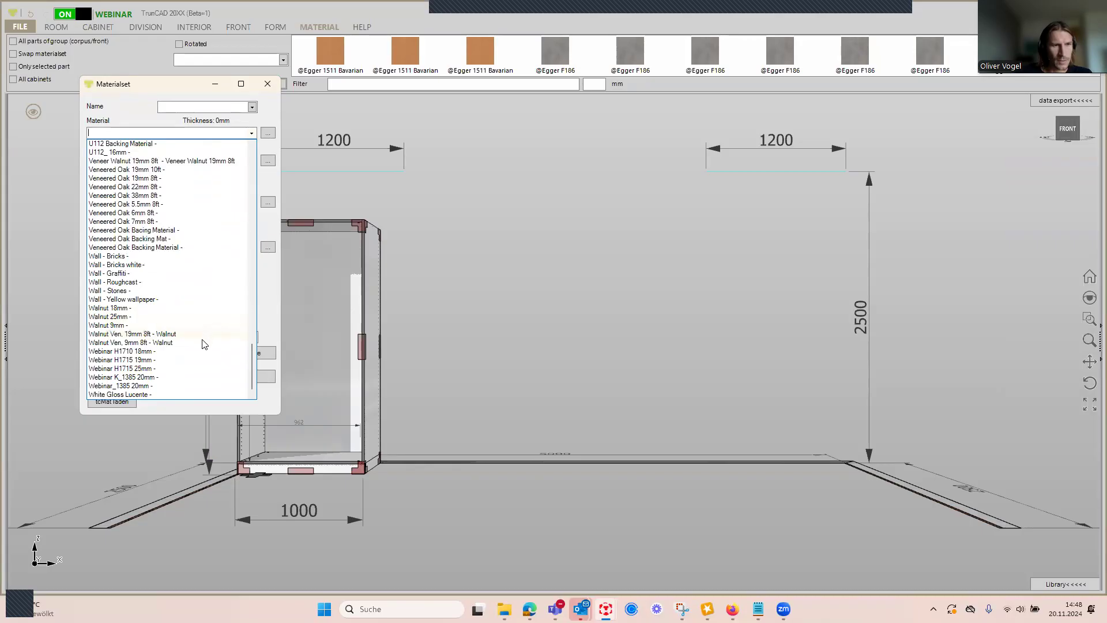
{"action": "left_click", "coordinate": [123, 352]}
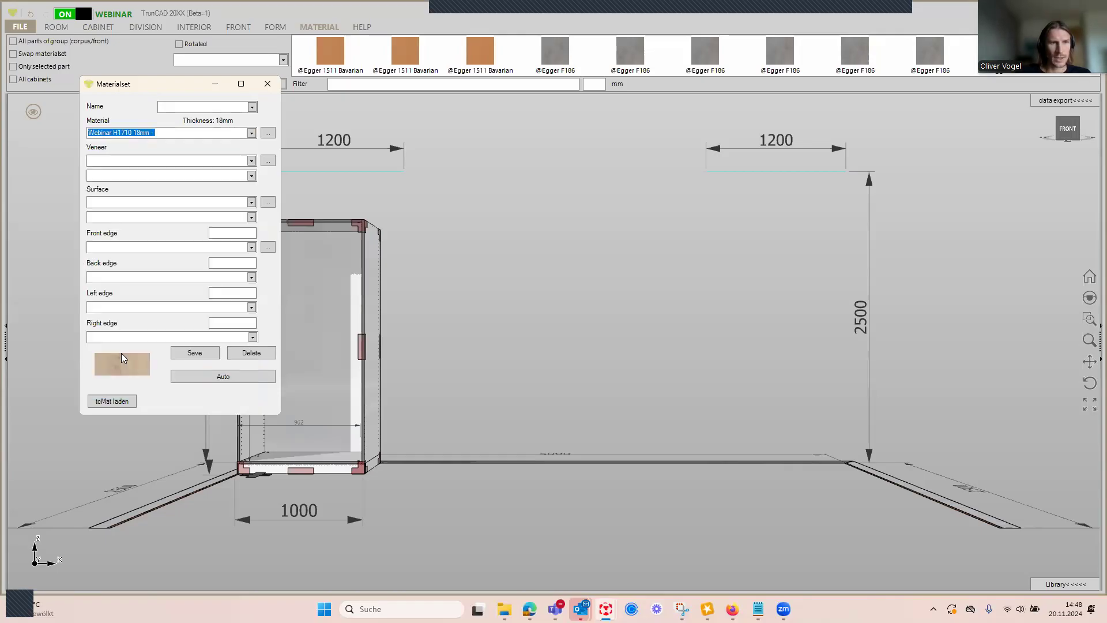
{"action": "left_click", "coordinate": [205, 381]}
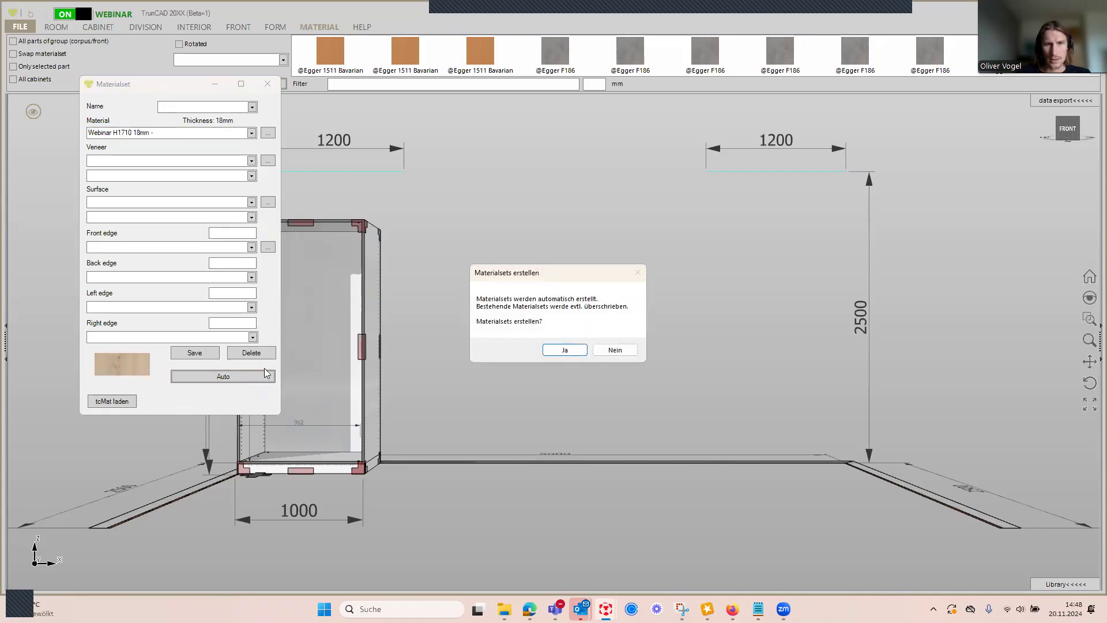
{"action": "left_click", "coordinate": [565, 353]}
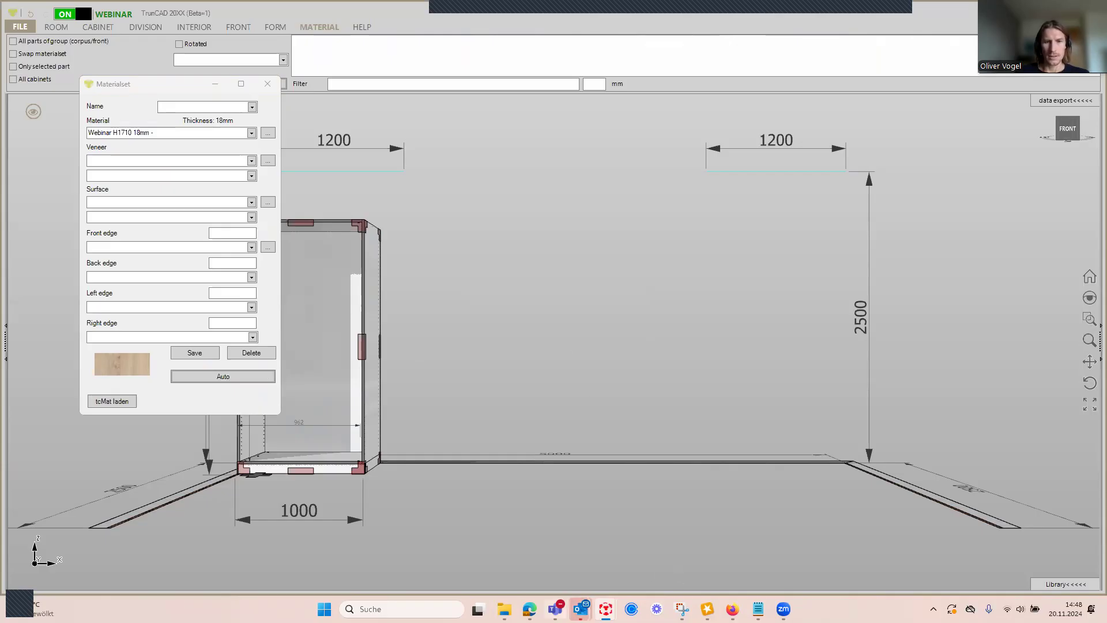
Step: Review the MatSet1 to MatSet9 edge combinations in TrunCAD20XX.ini and return to TrunCAD20XX
{"action": "mouse_move", "coordinate": [606, 608]}
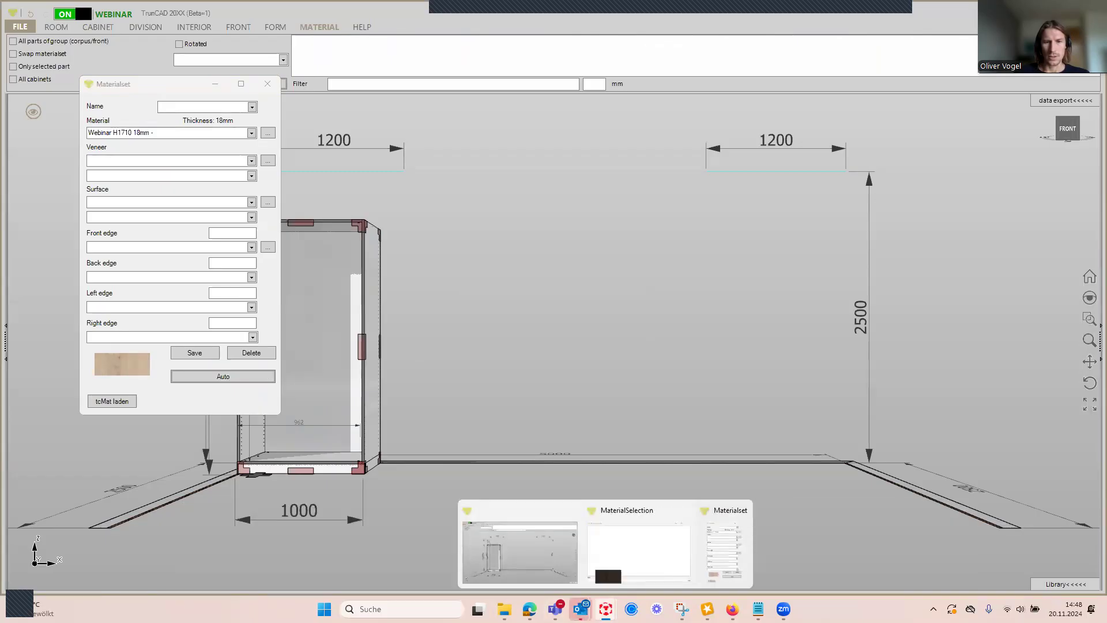
{"action": "mouse_move", "coordinate": [758, 609]}
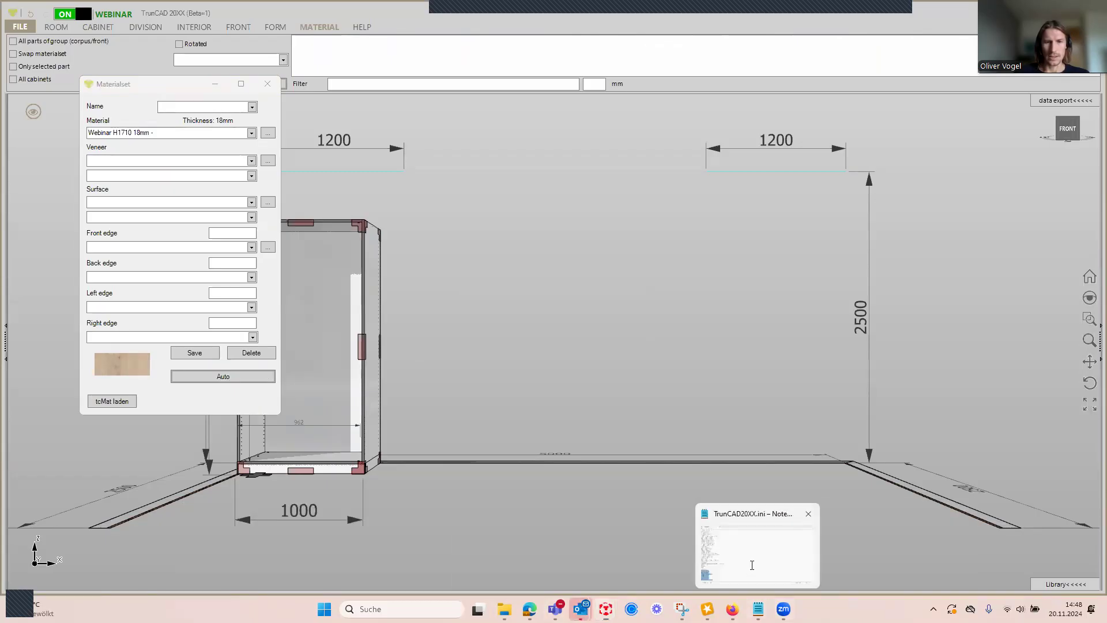
{"action": "left_click", "coordinate": [752, 567]}
{"action": "left_click", "coordinate": [51, 458]}
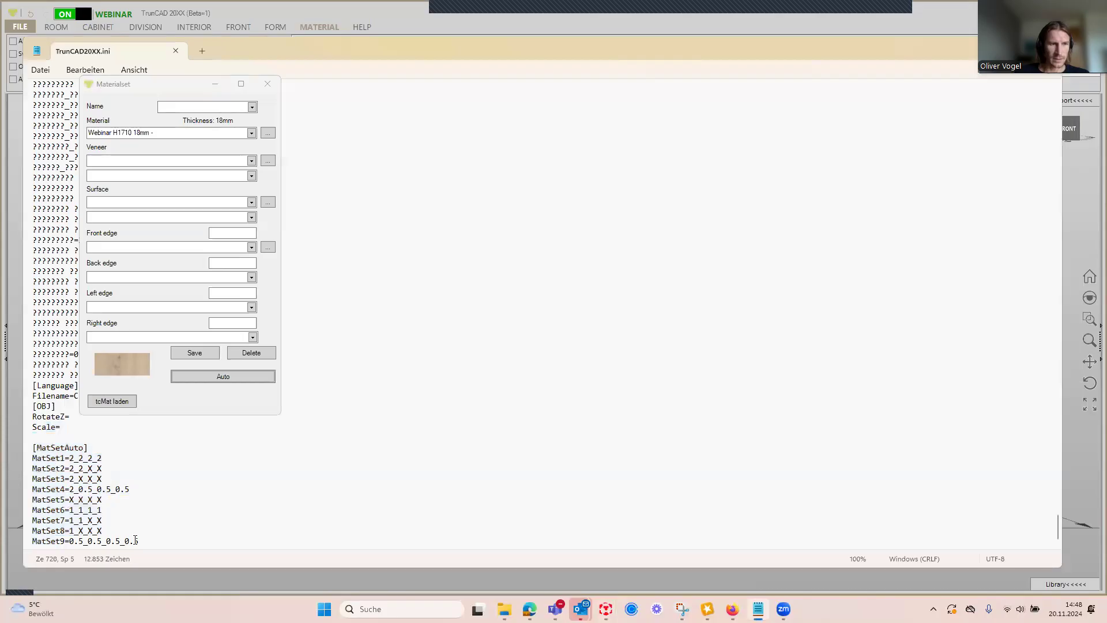
{"action": "left_click_drag", "start_coordinate": [138, 541], "coordinate": [22, 460]}
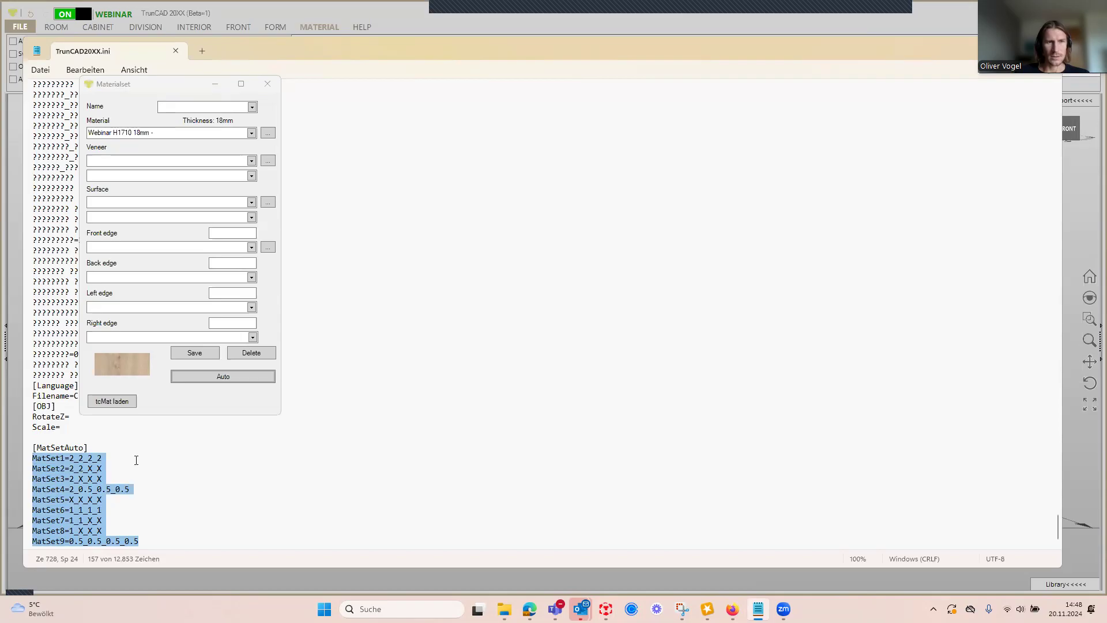
{"action": "left_click", "coordinate": [415, 16]}
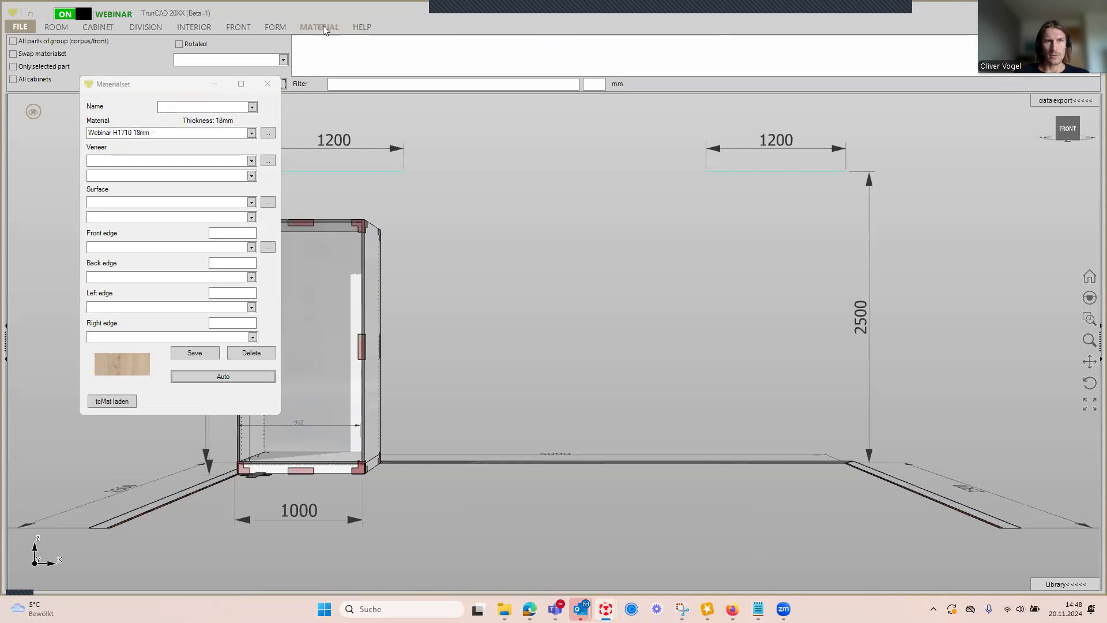
Step: Reopen the MaterialSelection window, filter it by 1710 to check the H1710 material sets, and close it
{"action": "mouse_move", "coordinate": [605, 609]}
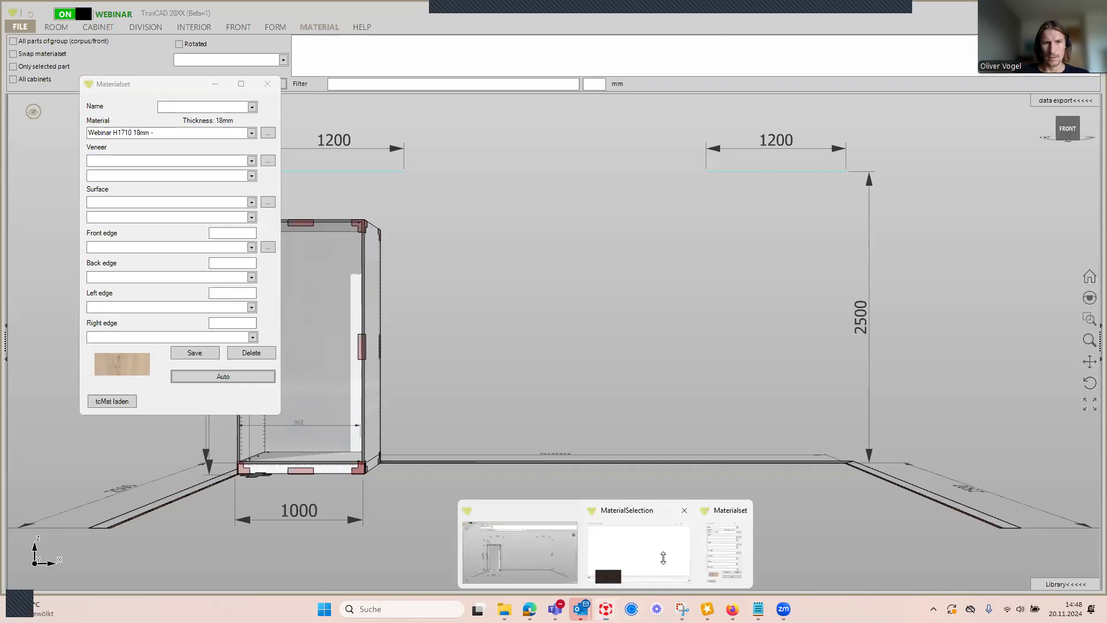
{"action": "left_click", "coordinate": [663, 559]}
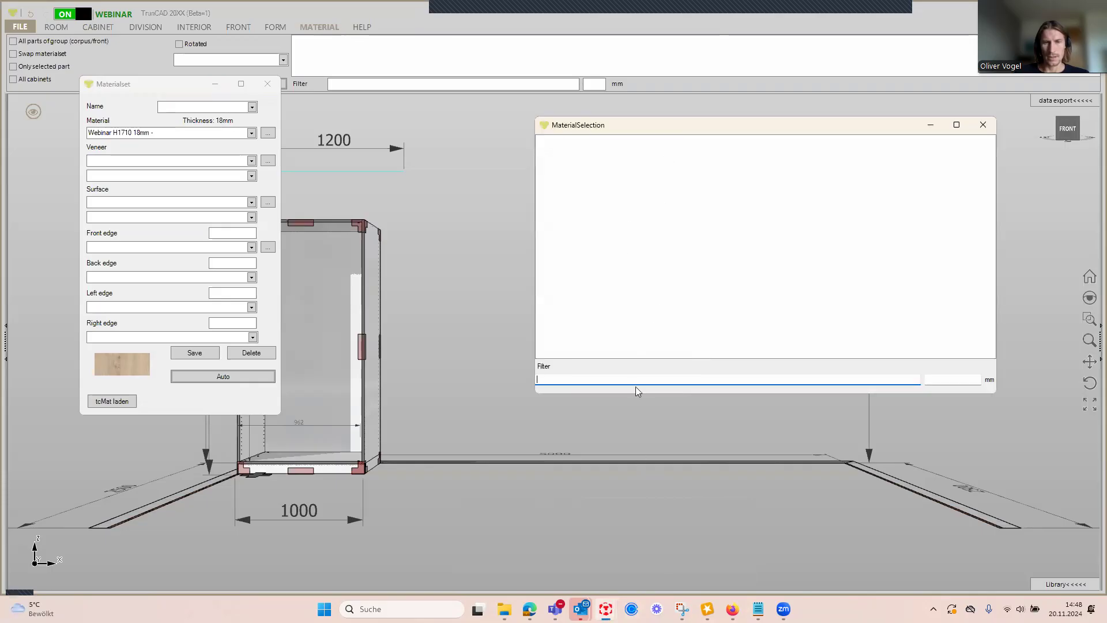
{"action": "left_click", "coordinate": [983, 124]}
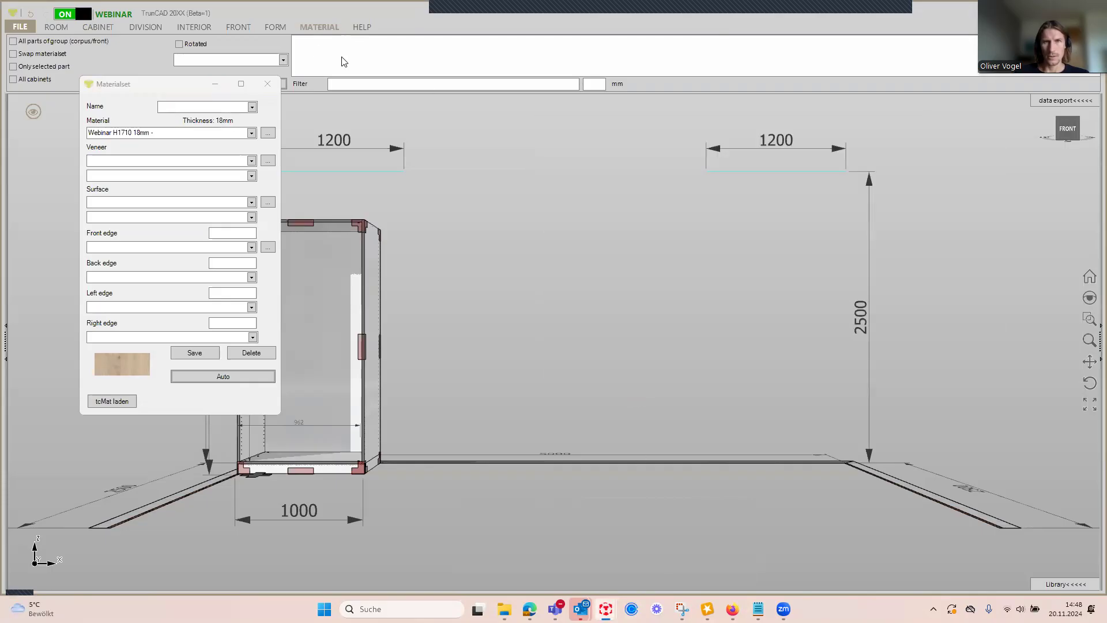
{"action": "left_click", "coordinate": [316, 27]}
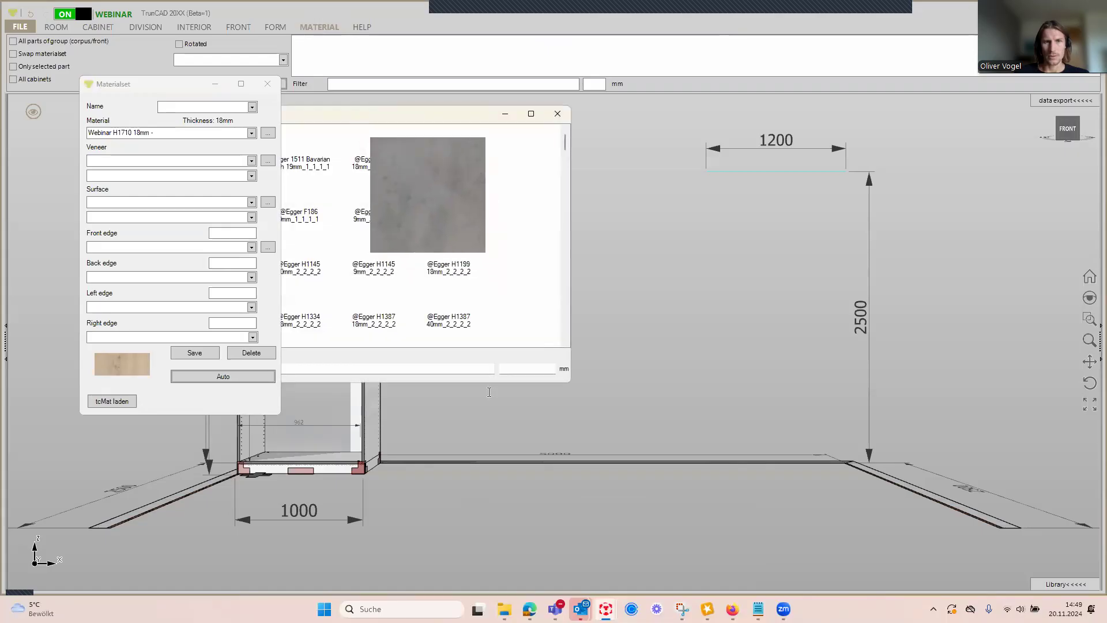
{"action": "type", "text": "1"}
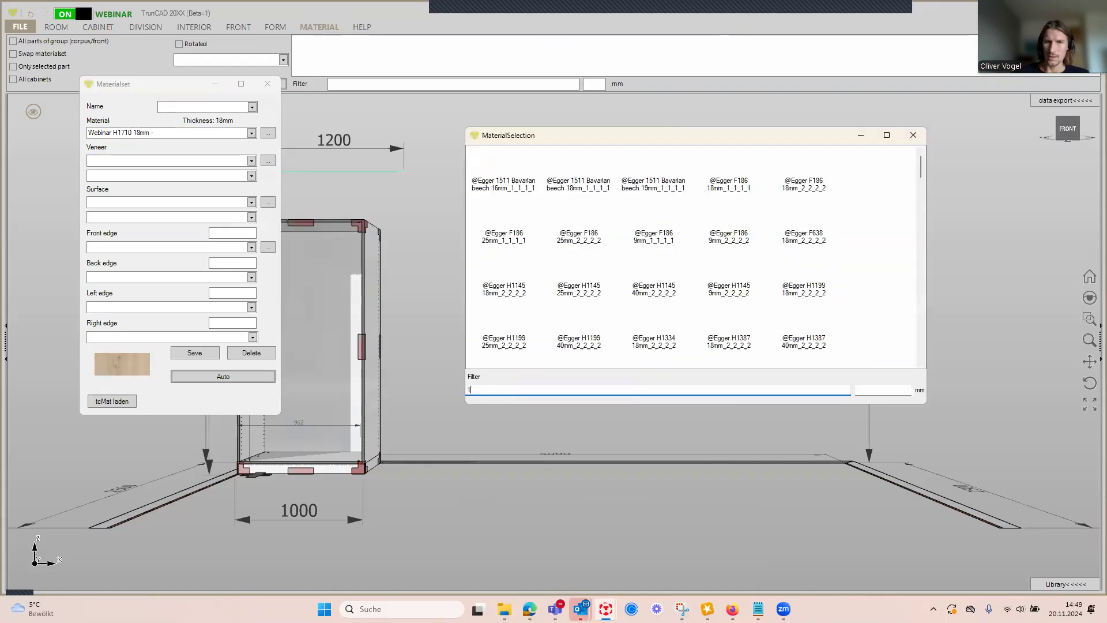
{"action": "type", "text": "71"}
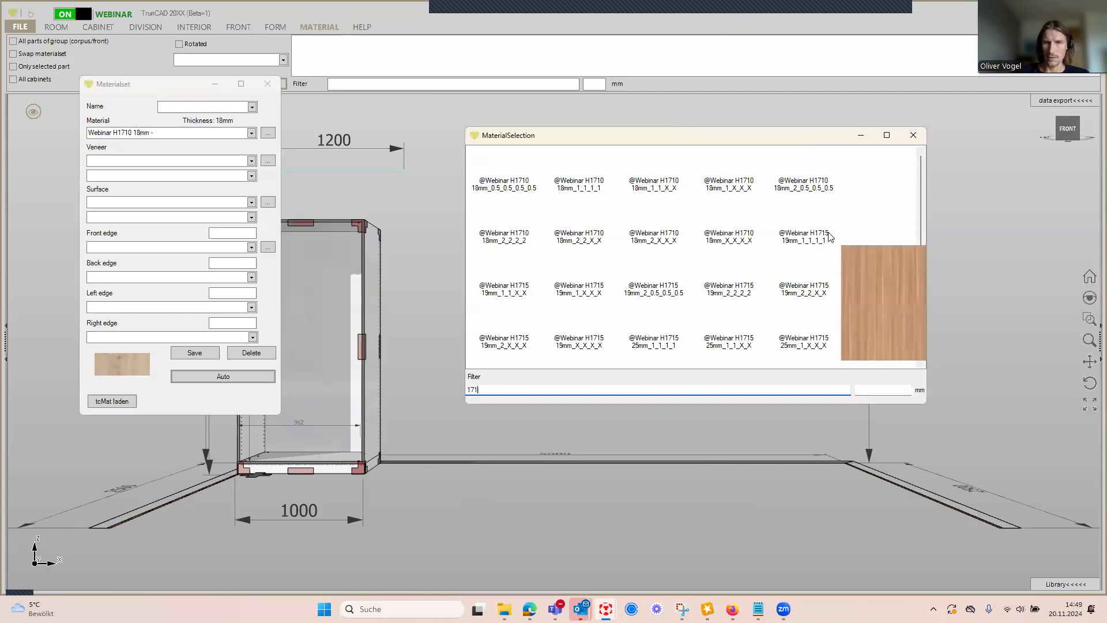
{"action": "type", "text": "0"}
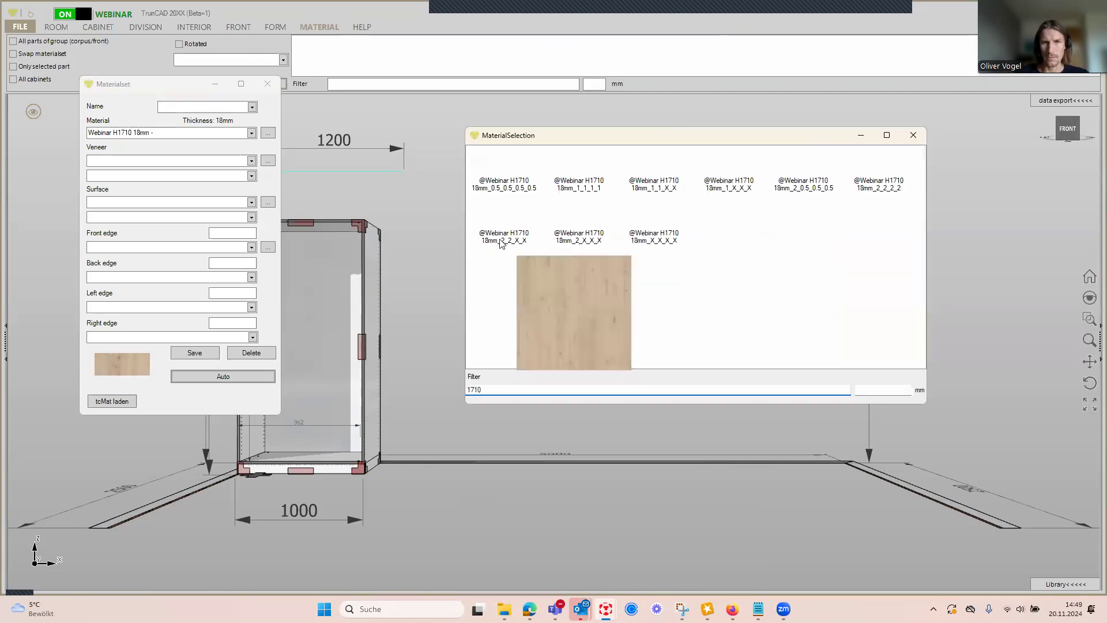
{"action": "mouse_move", "coordinate": [501, 244]}
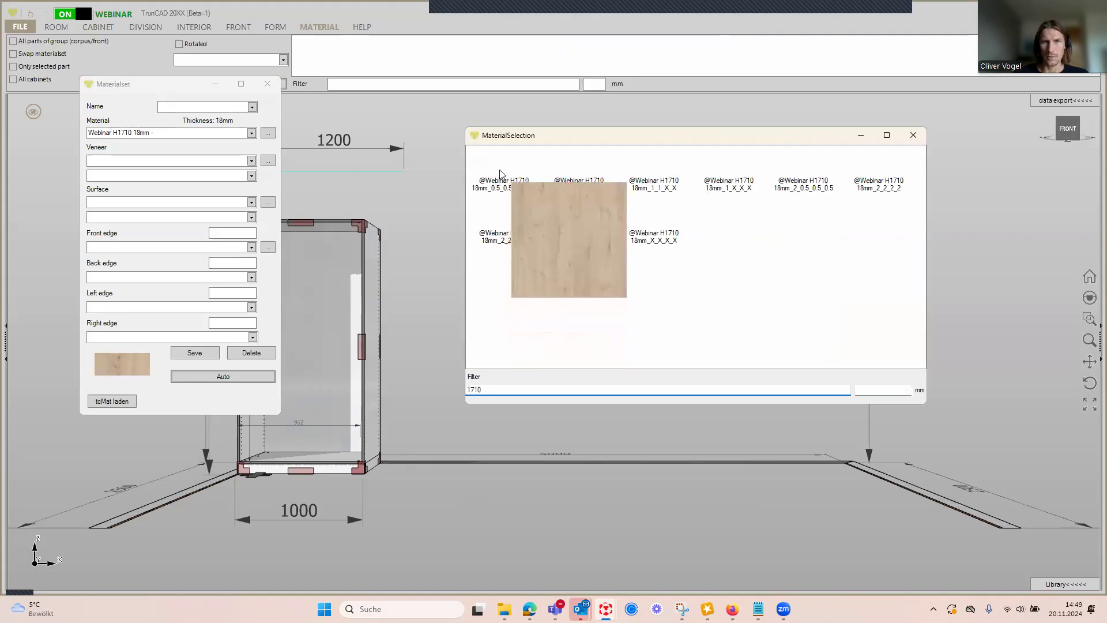
{"action": "left_click", "coordinate": [911, 135]}
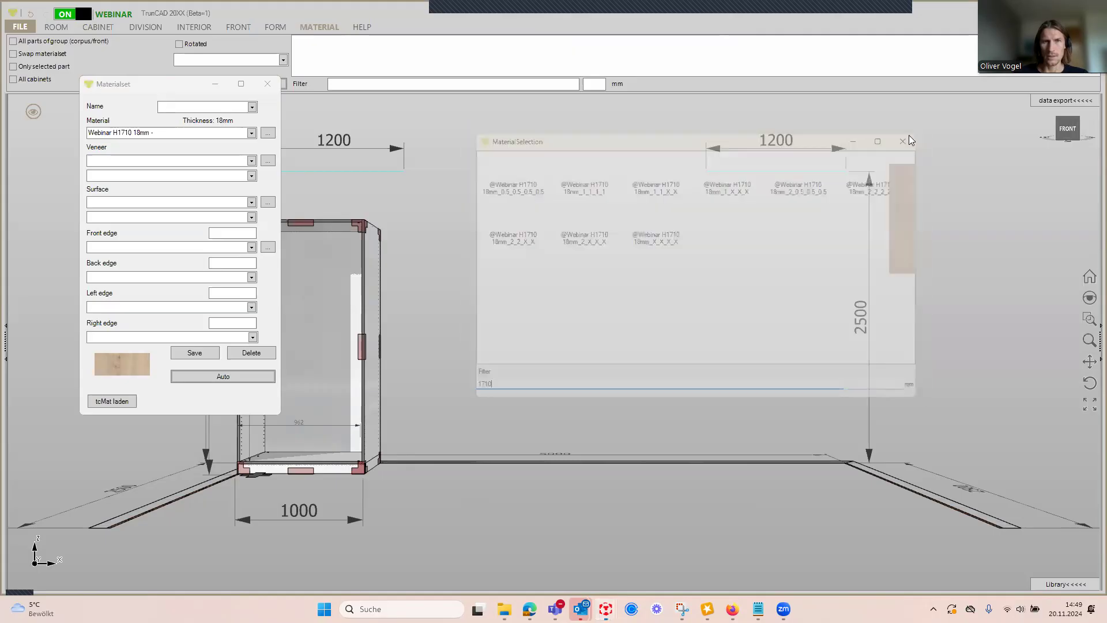
Step: Filter the material preview strip by 1710, and compare the H1710 edge combinations in a MaterialSelection window filtered by the same number
{"action": "left_click", "coordinate": [449, 82]}
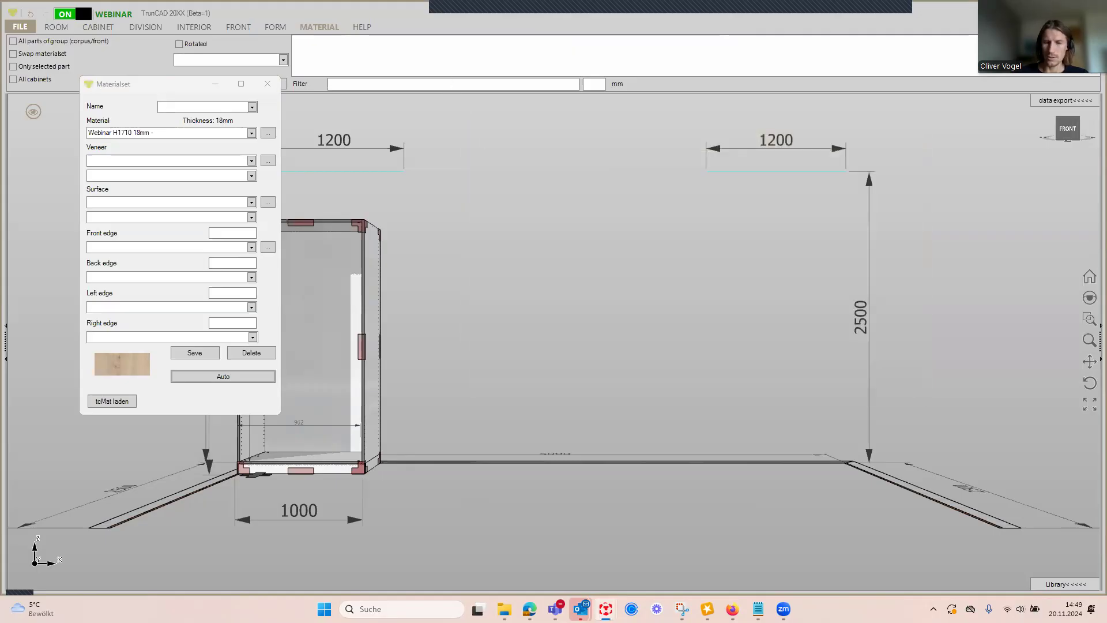
{"action": "type", "text": "171"}
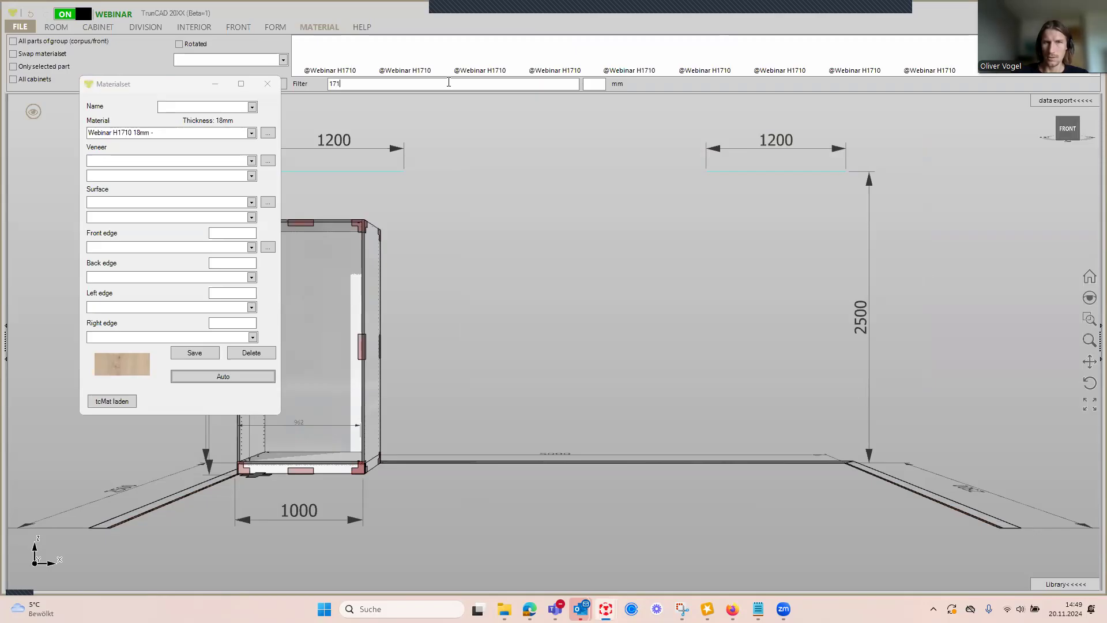
{"action": "left_click", "coordinate": [320, 25]}
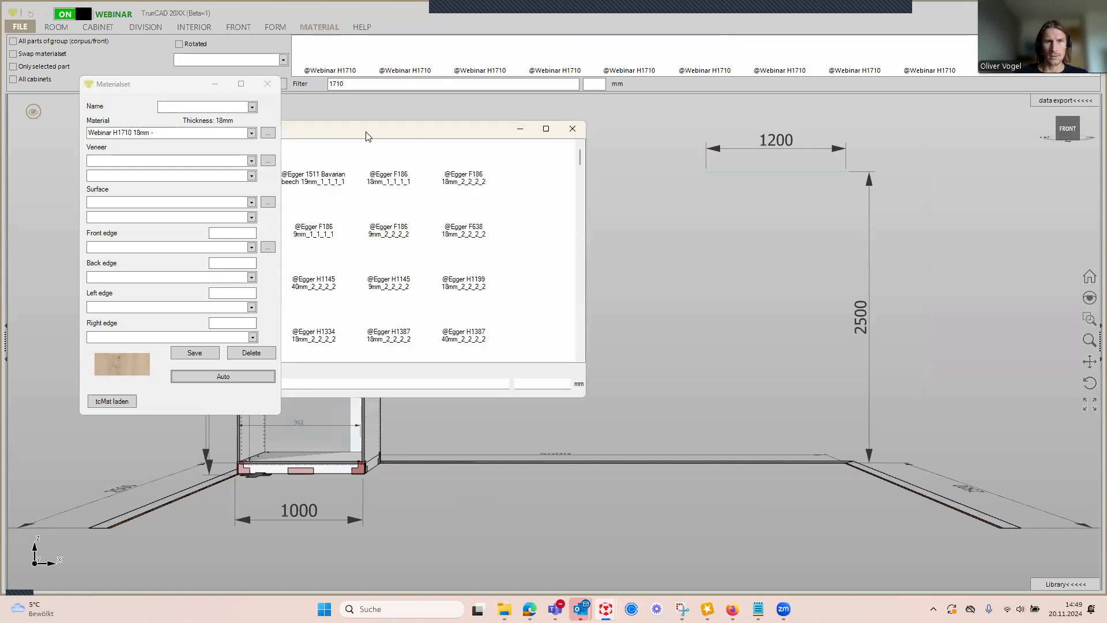
{"action": "left_click_drag", "start_coordinate": [368, 136], "coordinate": [704, 169]}
{"action": "left_click", "coordinate": [531, 414]}
{"action": "type", "text": "171"}
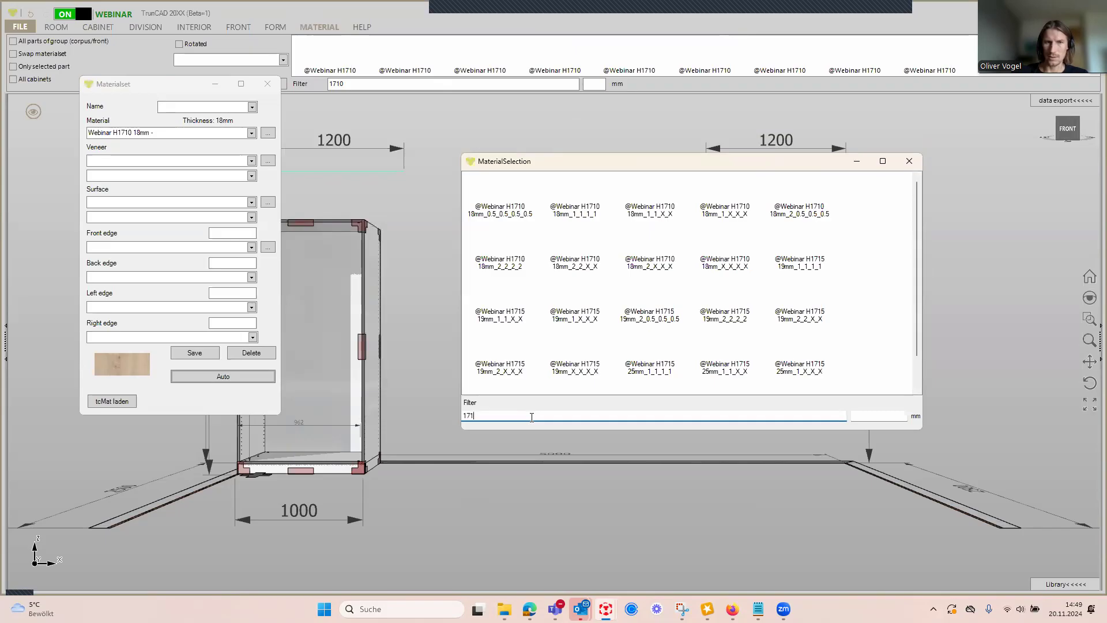
{"action": "type", "text": "0"}
{"action": "mouse_move", "coordinate": [503, 194]}
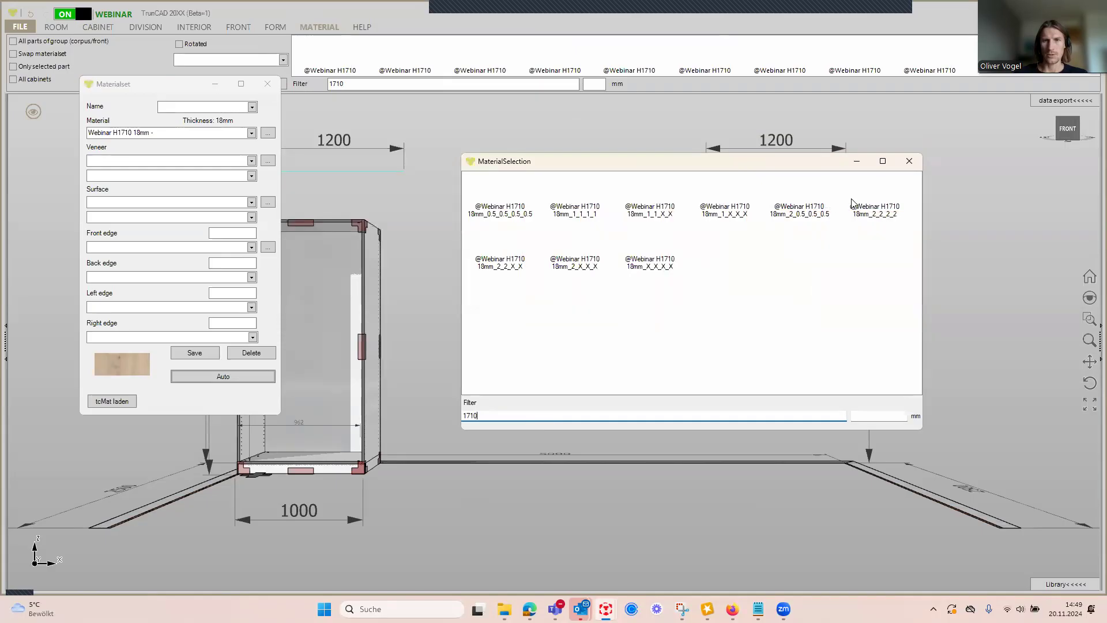
{"action": "mouse_move", "coordinate": [875, 203]}
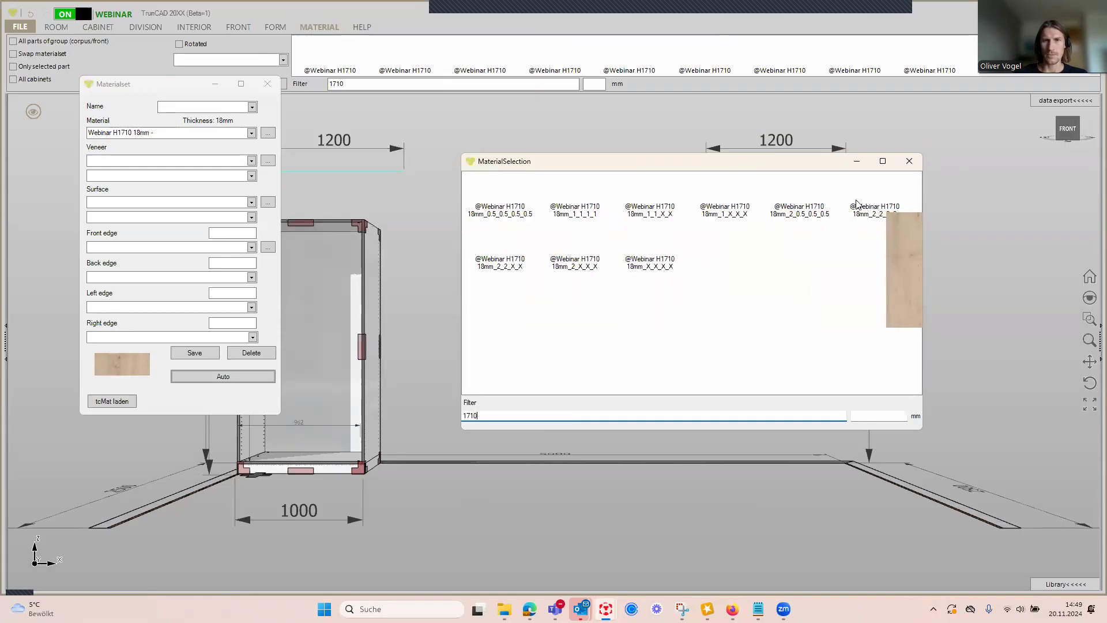
{"action": "left_click", "coordinate": [908, 165]}
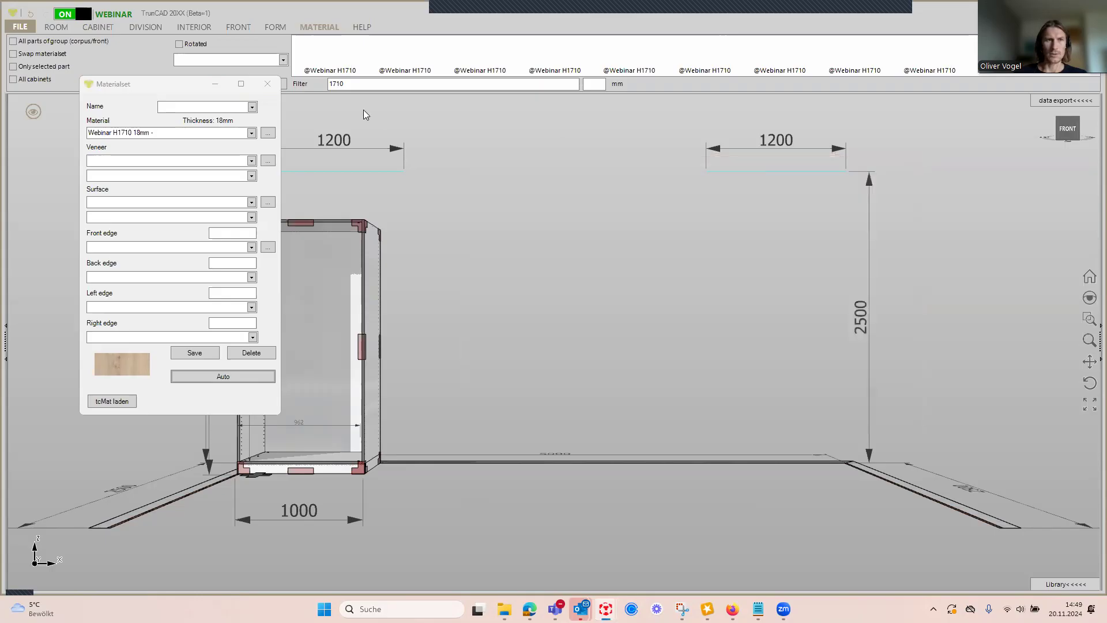
Step: Close the Materialset window and display the cabinet shaded without edge lines, with the room shown
{"action": "left_click", "coordinate": [268, 86]}
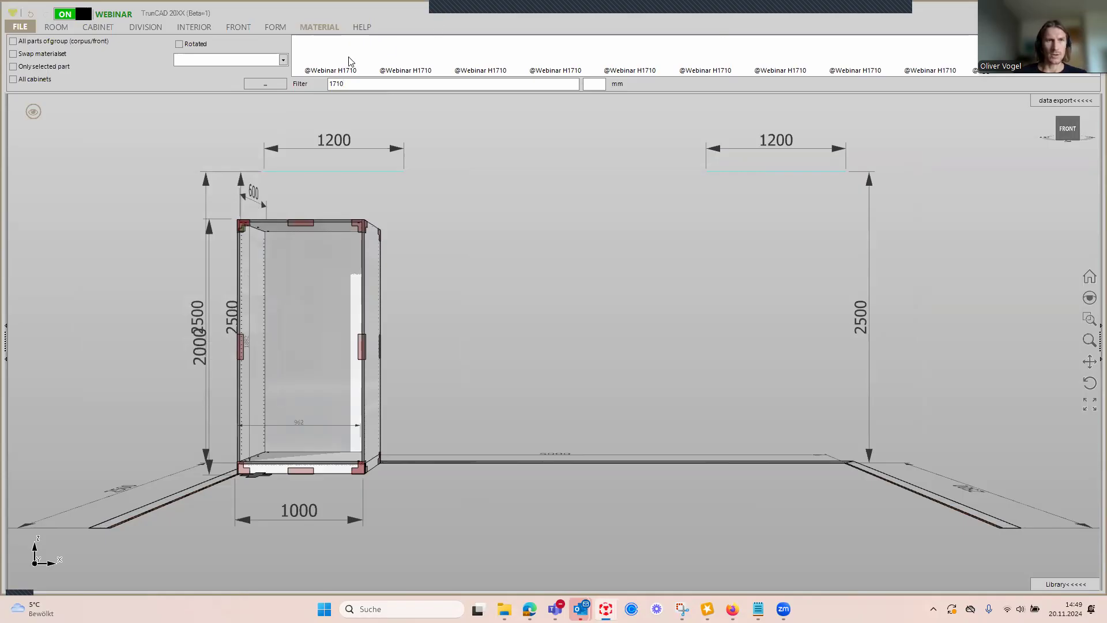
{"action": "left_click", "coordinate": [34, 110]}
{"action": "left_click", "coordinate": [28, 39]}
{"action": "left_click", "coordinate": [29, 39]}
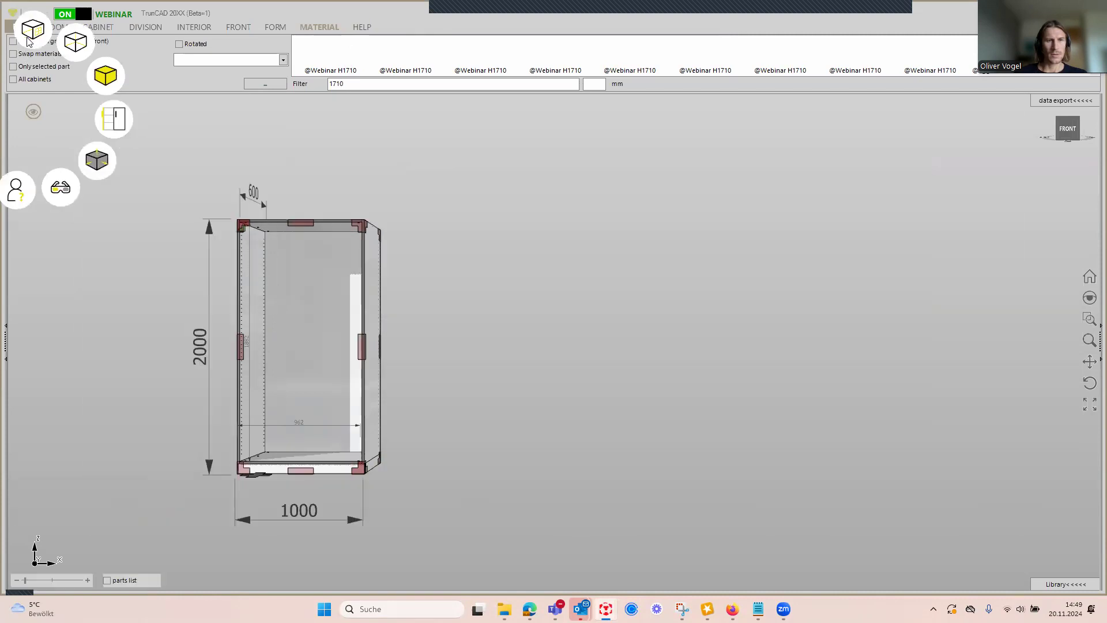
{"action": "left_click", "coordinate": [103, 82]}
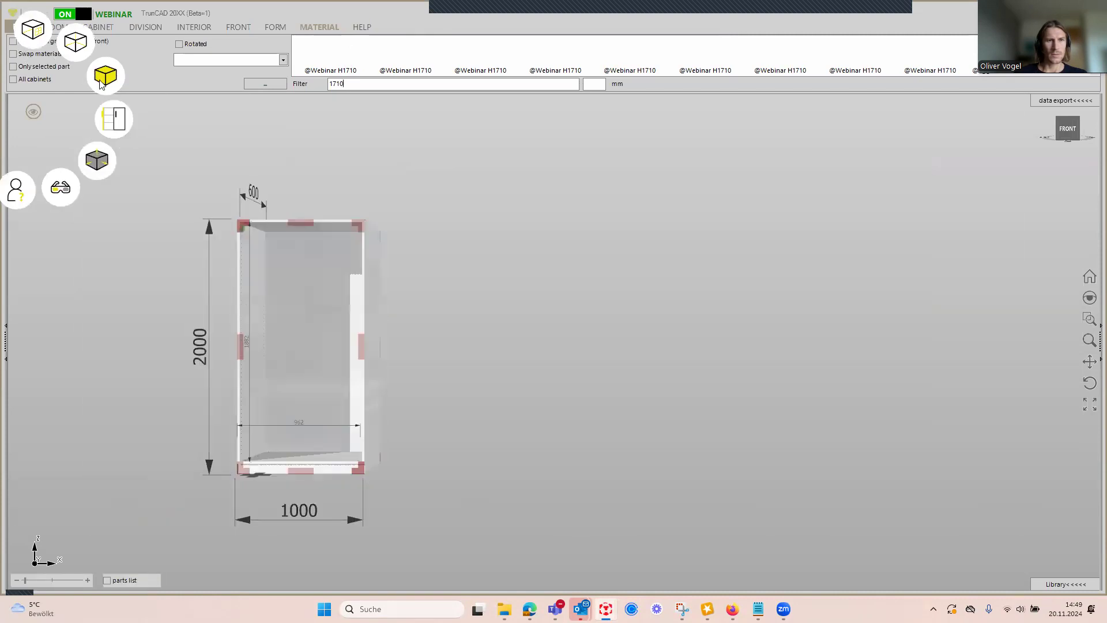
{"action": "left_click", "coordinate": [34, 33]}
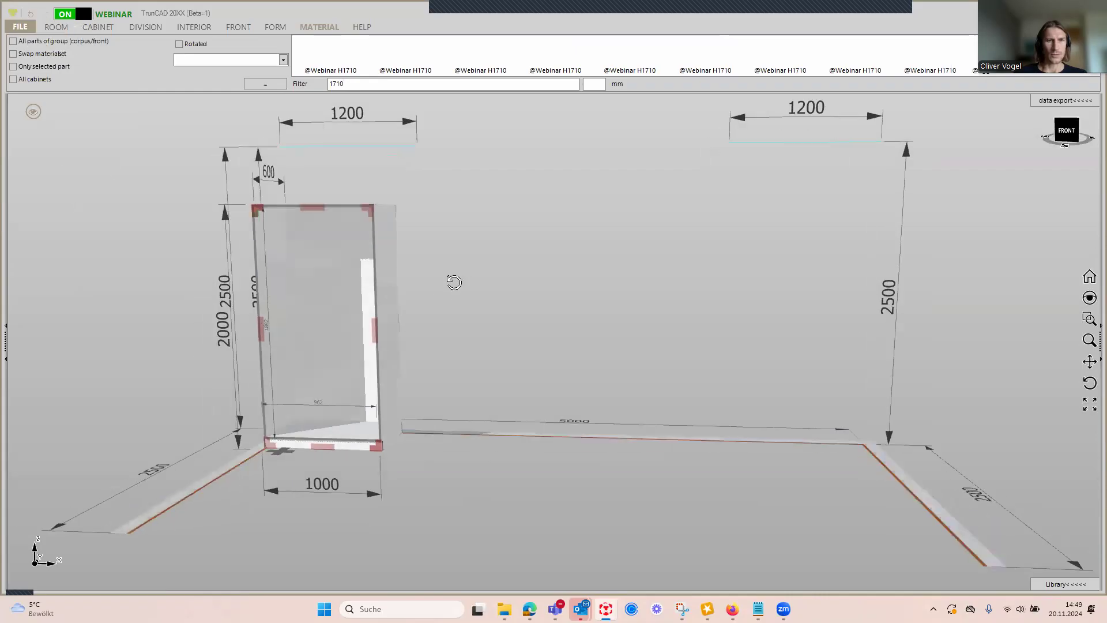
Step: Clear the material filter and filter by 1710 again, and open the MaterialSelection window clear of the cabinet
{"action": "double_click", "coordinate": [421, 84]}
{"action": "key", "text": "BackSpace"}
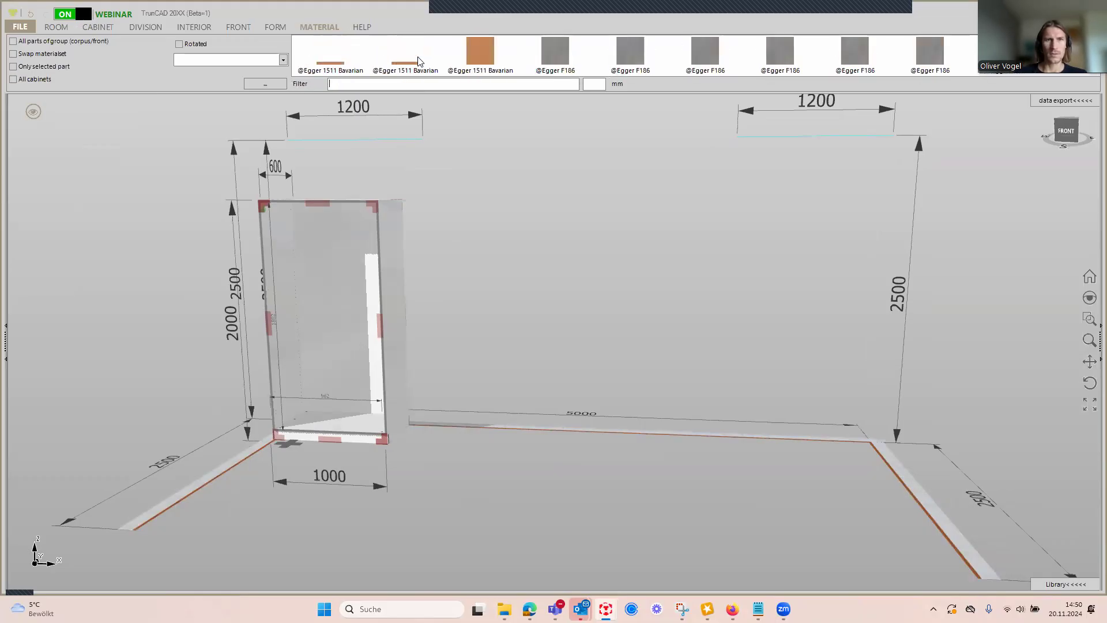
{"action": "type", "text": "1710"}
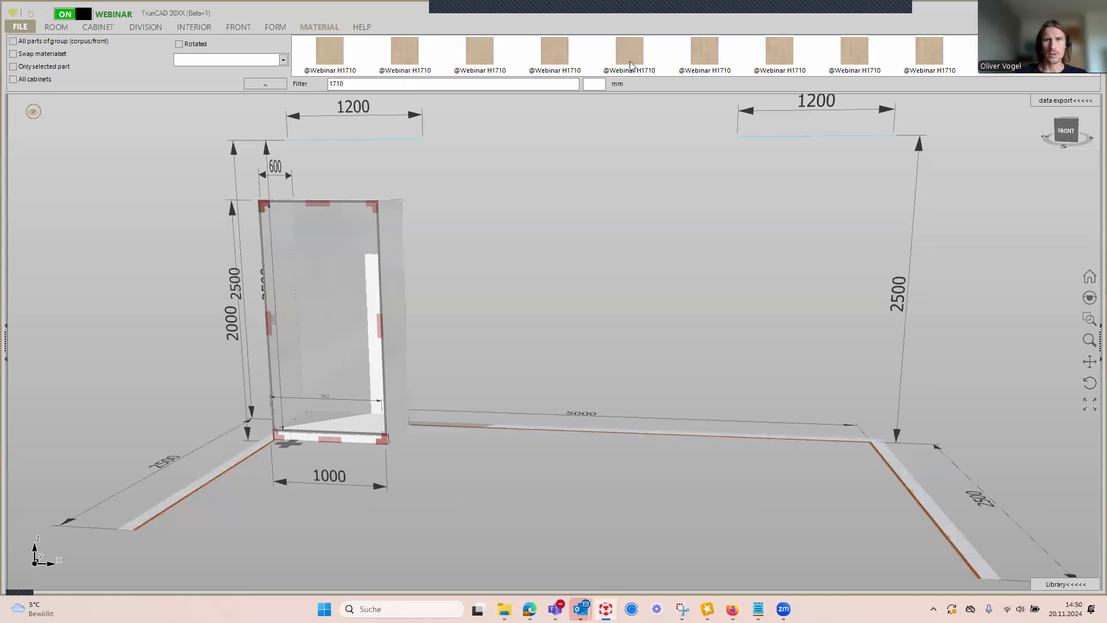
{"action": "left_click", "coordinate": [319, 26]}
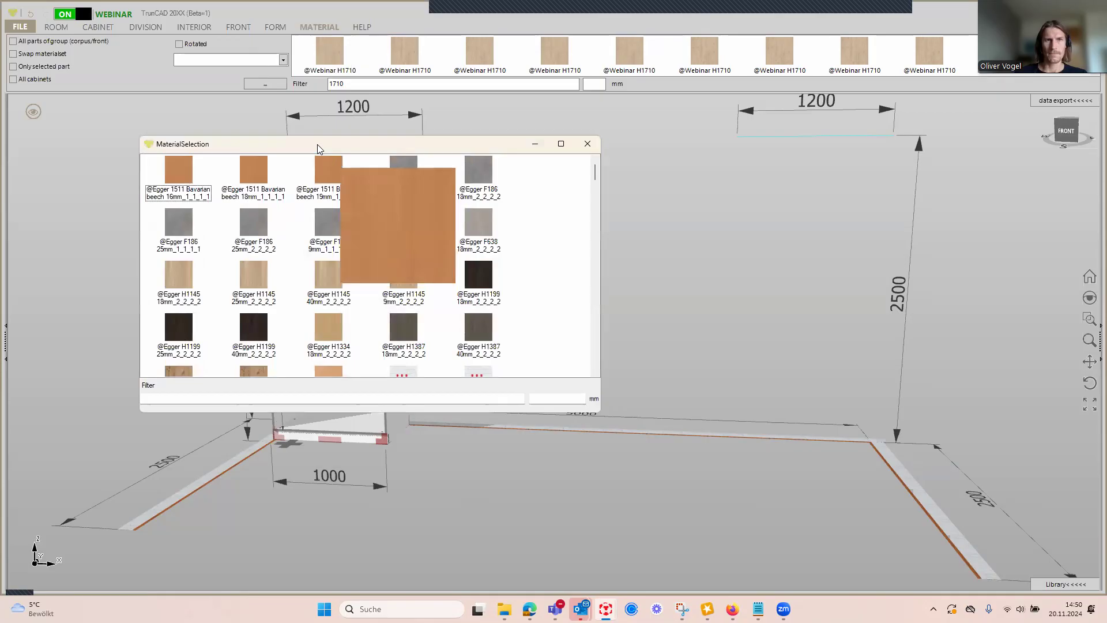
{"action": "left_click_drag", "start_coordinate": [317, 144], "coordinate": [660, 163]}
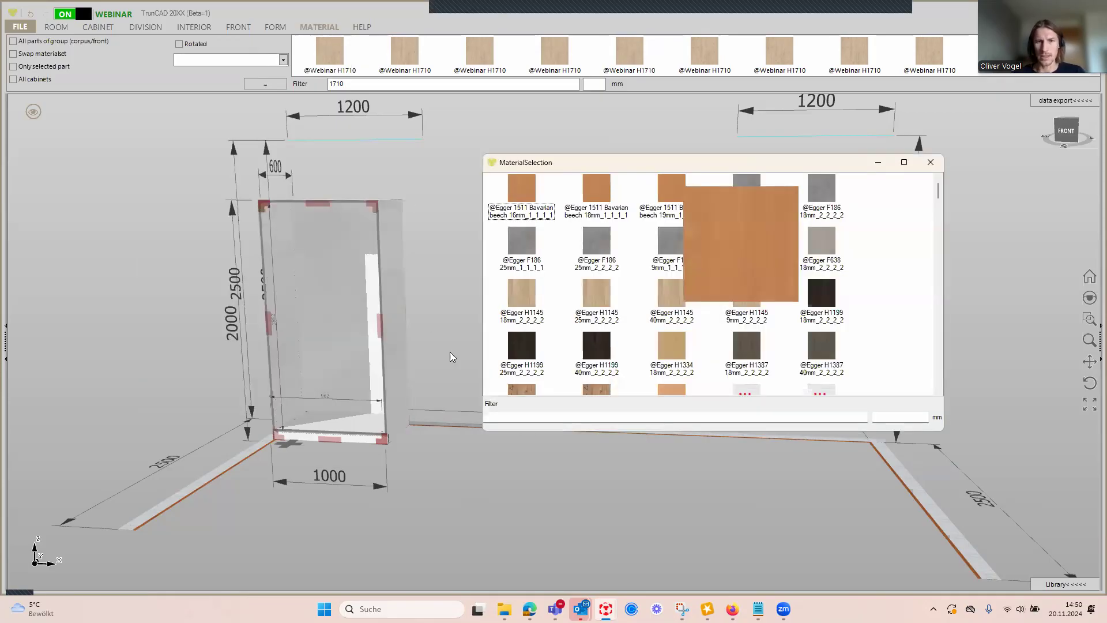
Step: Filter the MaterialSelection window by 1710 and move it further away from the cabinet
{"action": "left_click", "coordinate": [518, 417]}
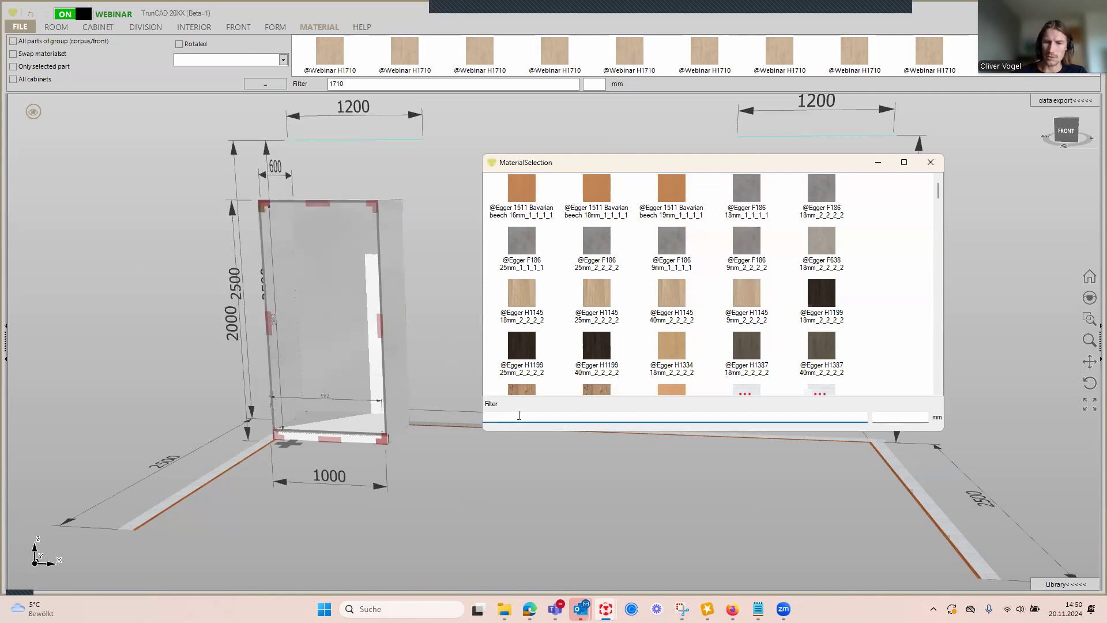
{"action": "type", "text": "1710"}
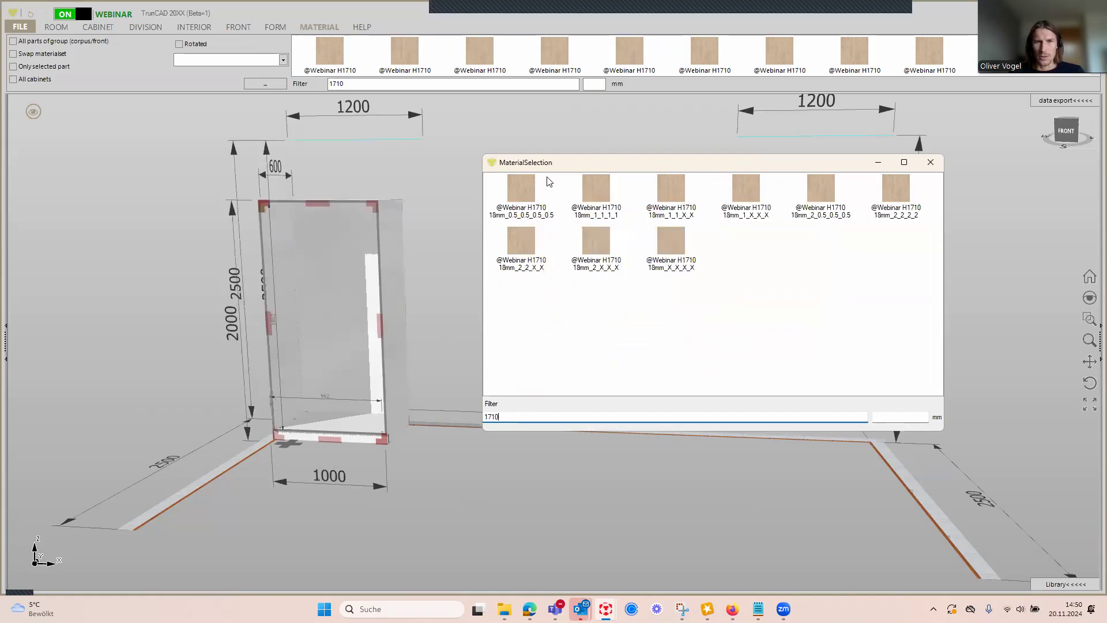
{"action": "left_click_drag", "start_coordinate": [585, 167], "coordinate": [627, 162]}
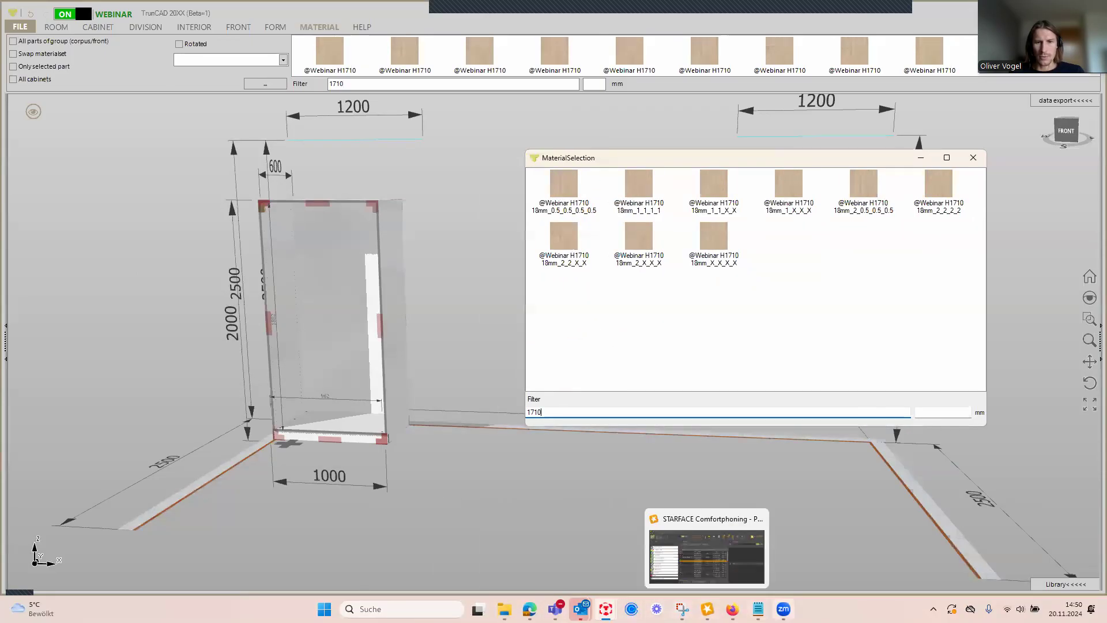
Step: Switch to TrunCAD20XX.ini in the text editor, place the MaterialSelection window over it, and compare the H1710 sets with the [MatSetAuto] entries
{"action": "mouse_move", "coordinate": [758, 609]}
{"action": "left_click", "coordinate": [752, 563]}
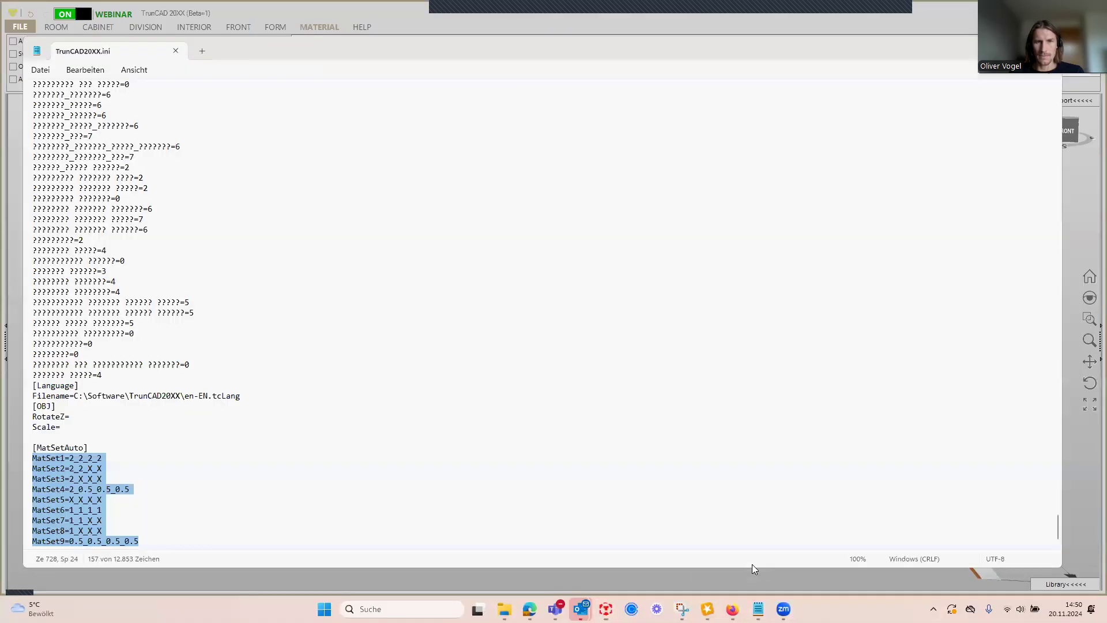
{"action": "mouse_move", "coordinate": [605, 609]}
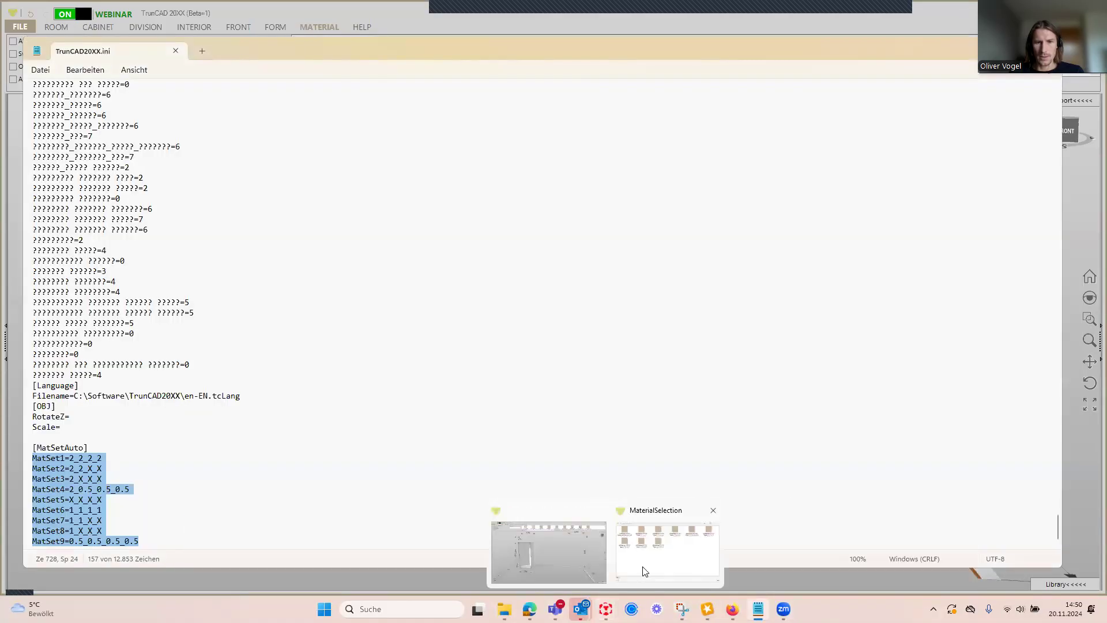
{"action": "left_click", "coordinate": [646, 564]}
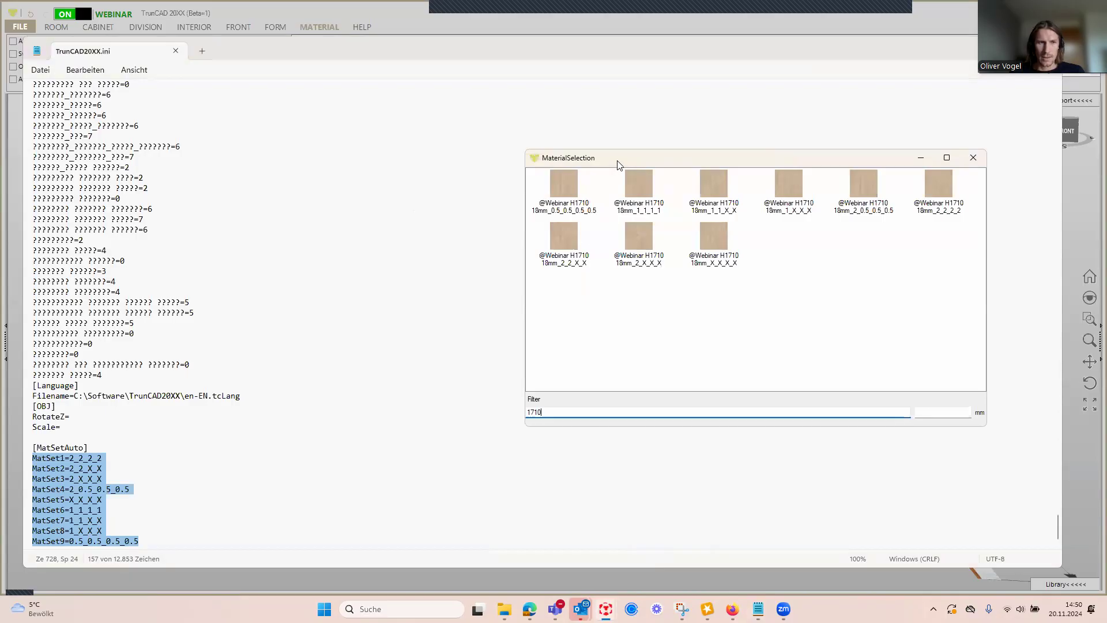
{"action": "left_click_drag", "start_coordinate": [615, 164], "coordinate": [365, 248]}
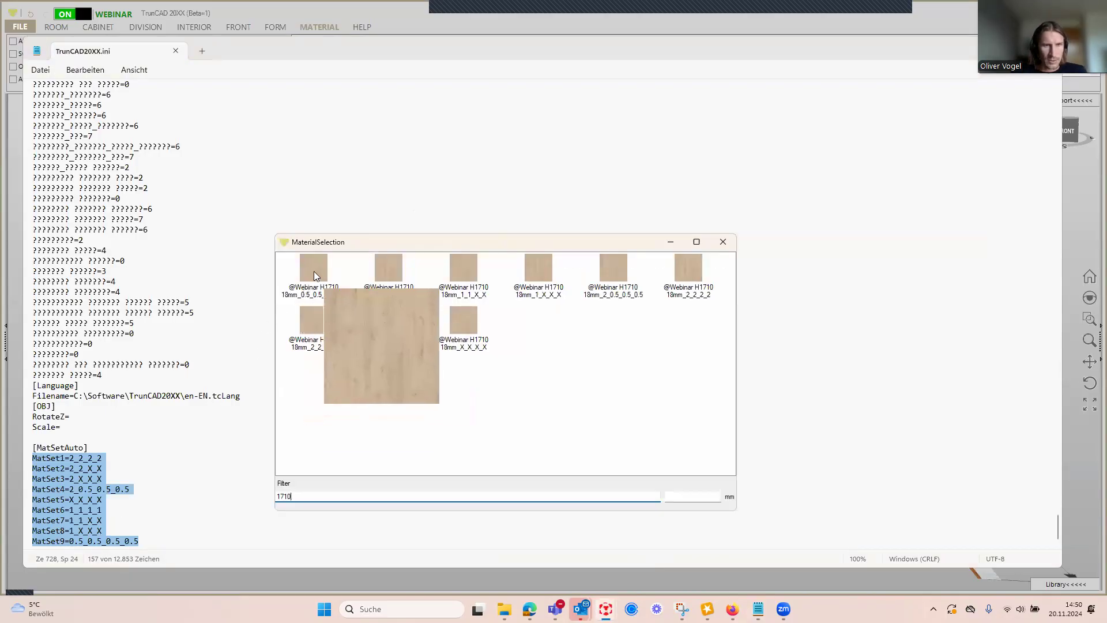
{"action": "mouse_move", "coordinate": [378, 290]}
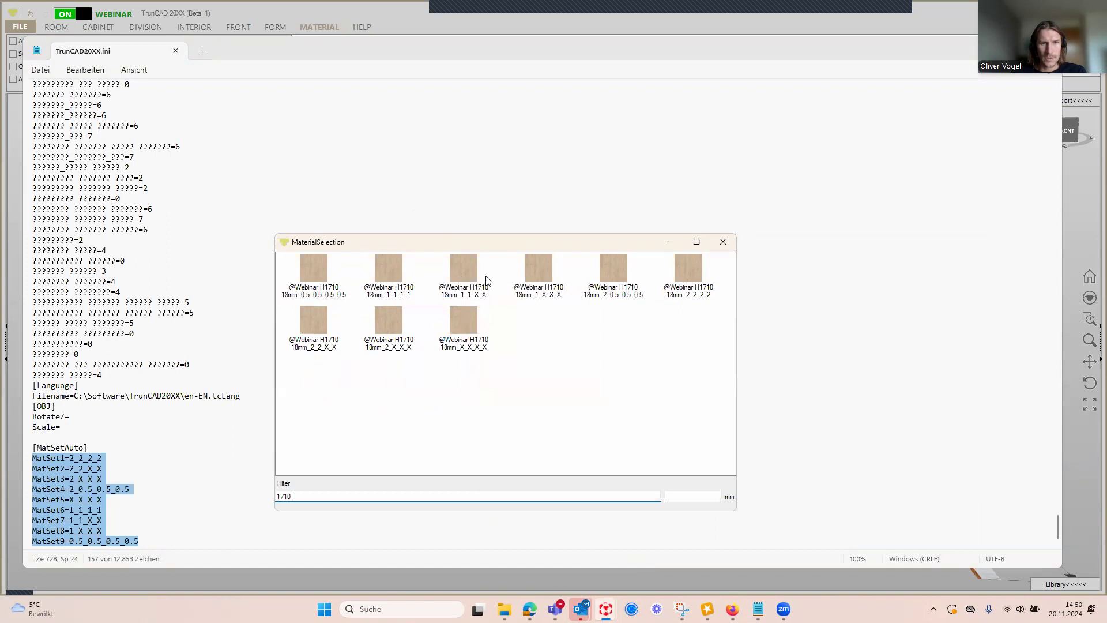
{"action": "mouse_move", "coordinate": [474, 273]}
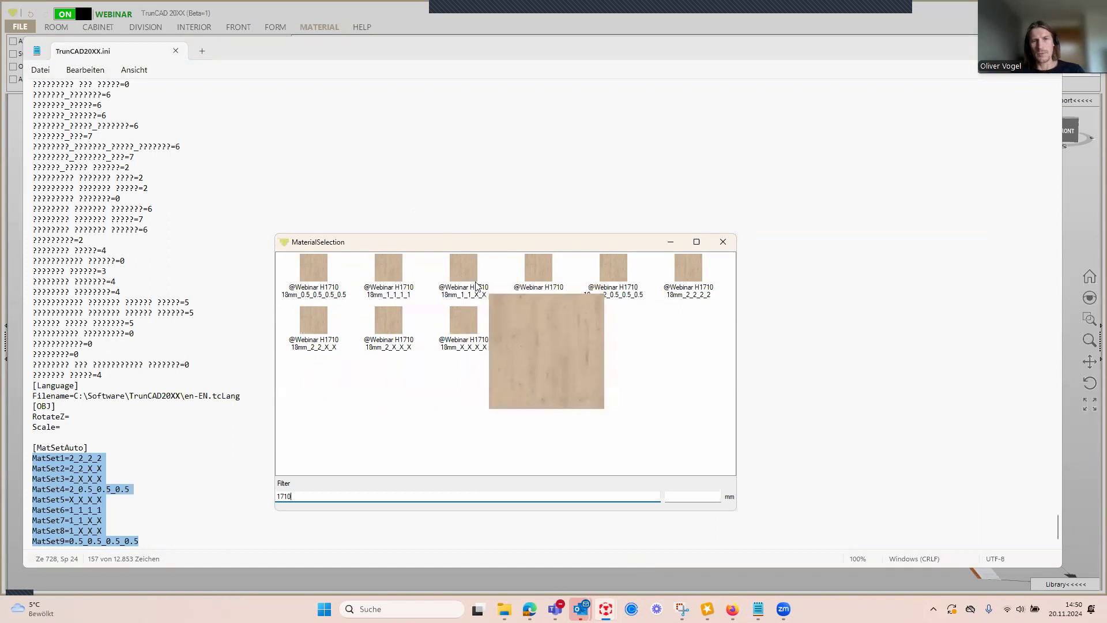
{"action": "mouse_move", "coordinate": [546, 268]}
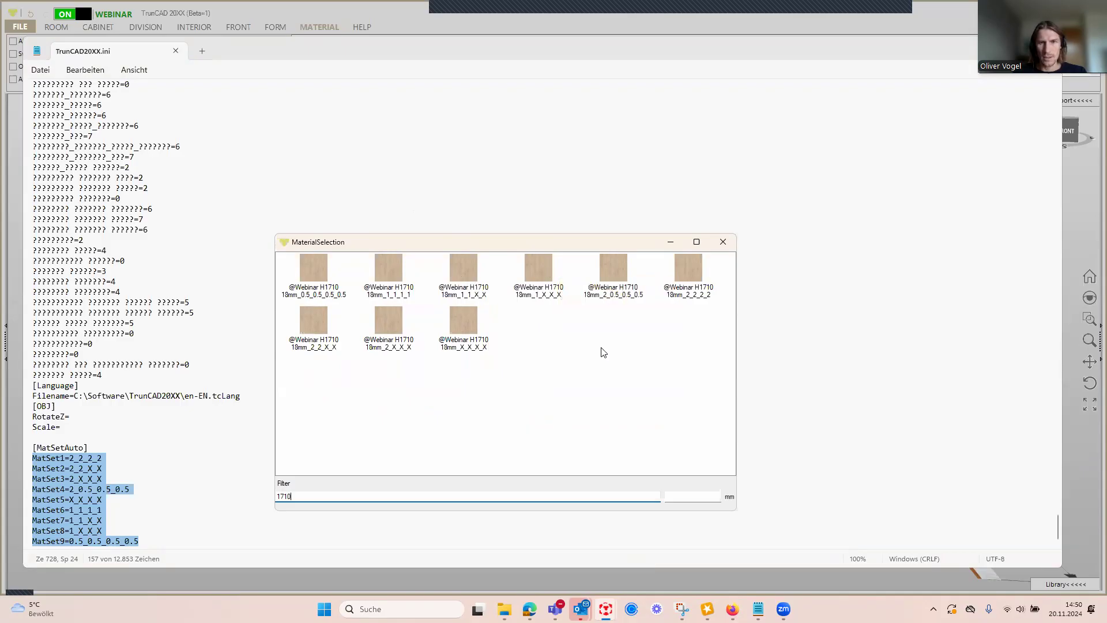
Step: Highlight the MatSet4=2_0.5_0.5_0.5 line in the ini file and compare it with the matching H1710 sets in the MaterialSelection window
{"action": "left_click", "coordinate": [104, 465]}
{"action": "left_click_drag", "start_coordinate": [138, 493], "coordinate": [28, 493]}
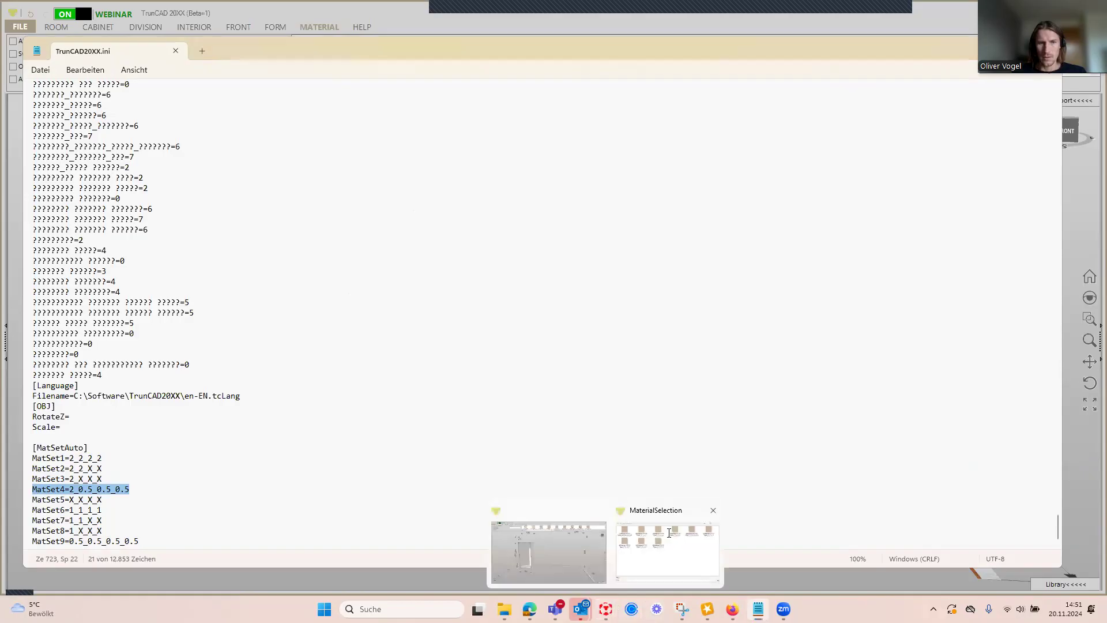
{"action": "left_click", "coordinate": [668, 537]}
{"action": "mouse_move", "coordinate": [631, 273]}
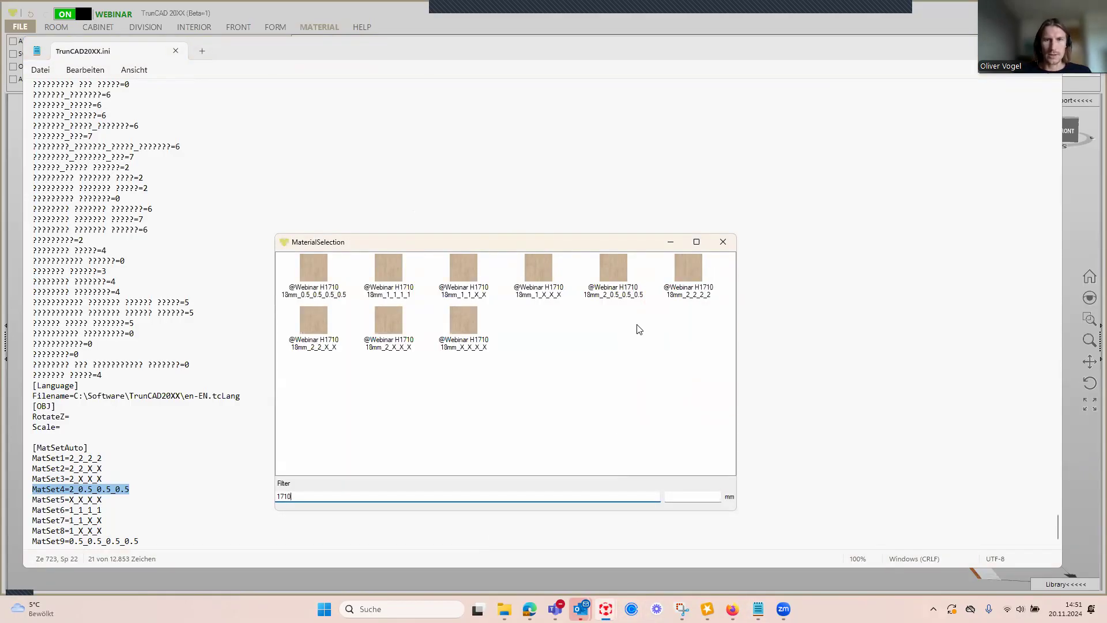
{"action": "mouse_move", "coordinate": [670, 293]}
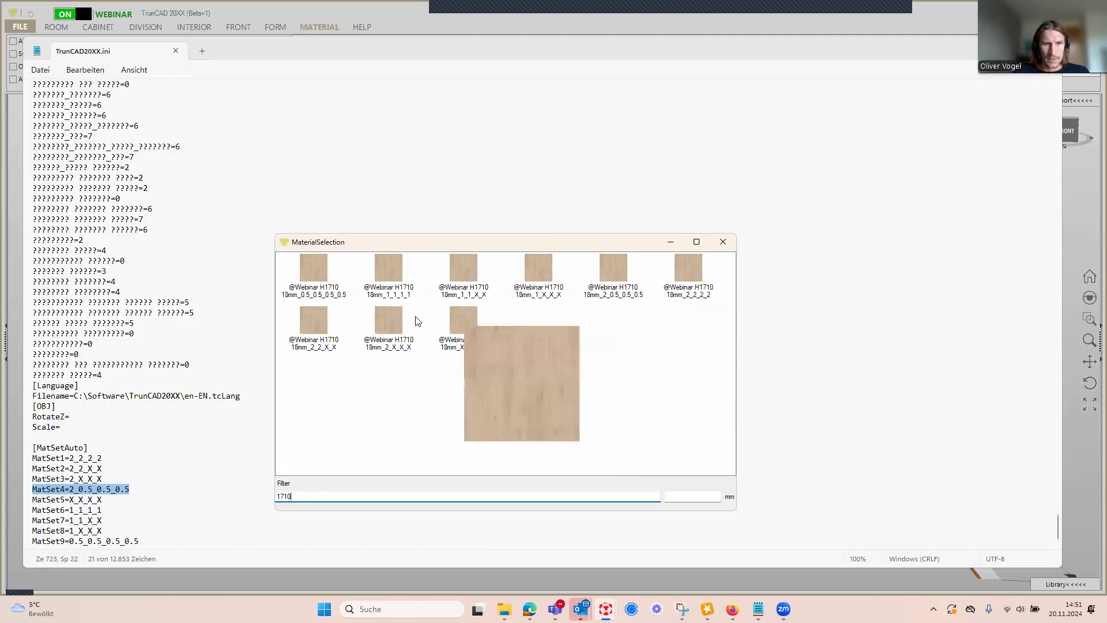
{"action": "mouse_move", "coordinate": [315, 326]}
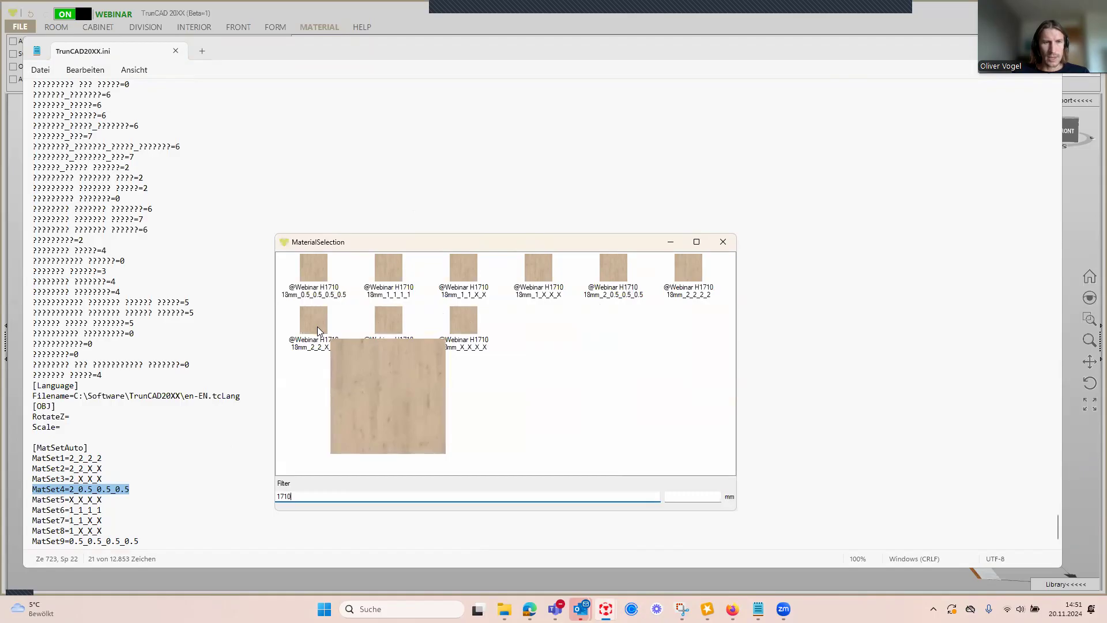
{"action": "mouse_move", "coordinate": [460, 343]}
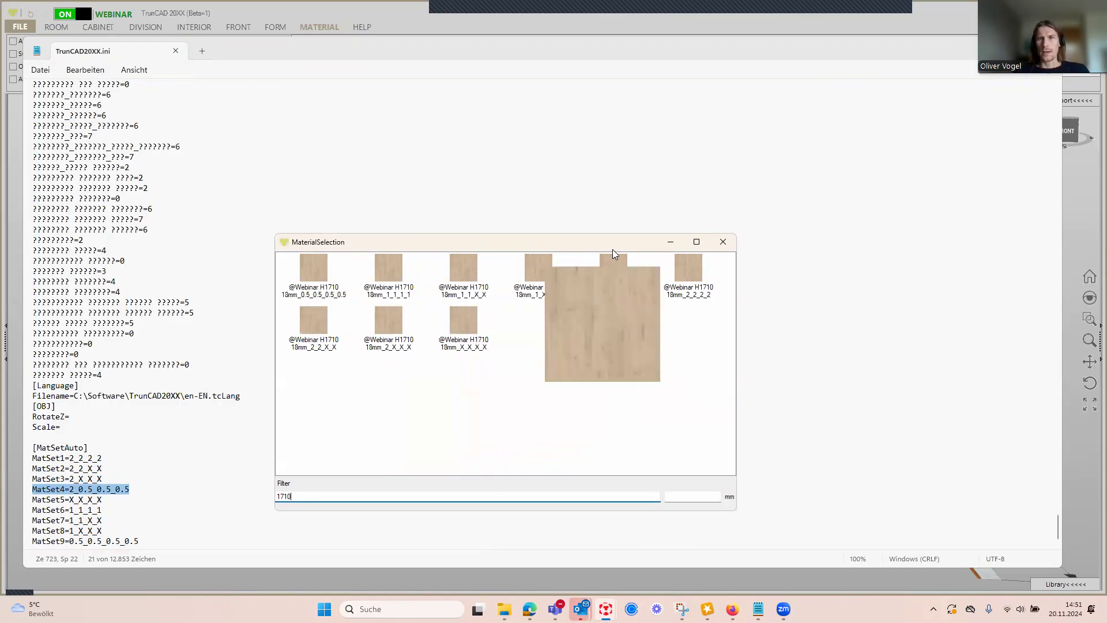
Step: Minimize the ini file and clear the MaterialSelection window from the cabinet view
{"action": "left_click", "coordinate": [791, 46]}
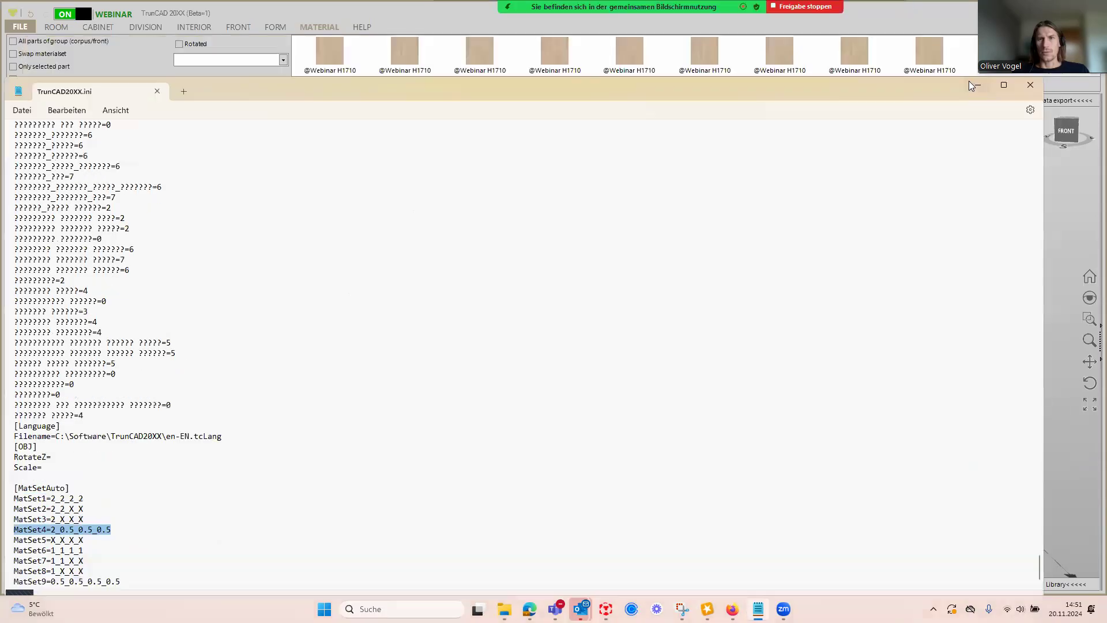
{"action": "left_click", "coordinate": [977, 83]}
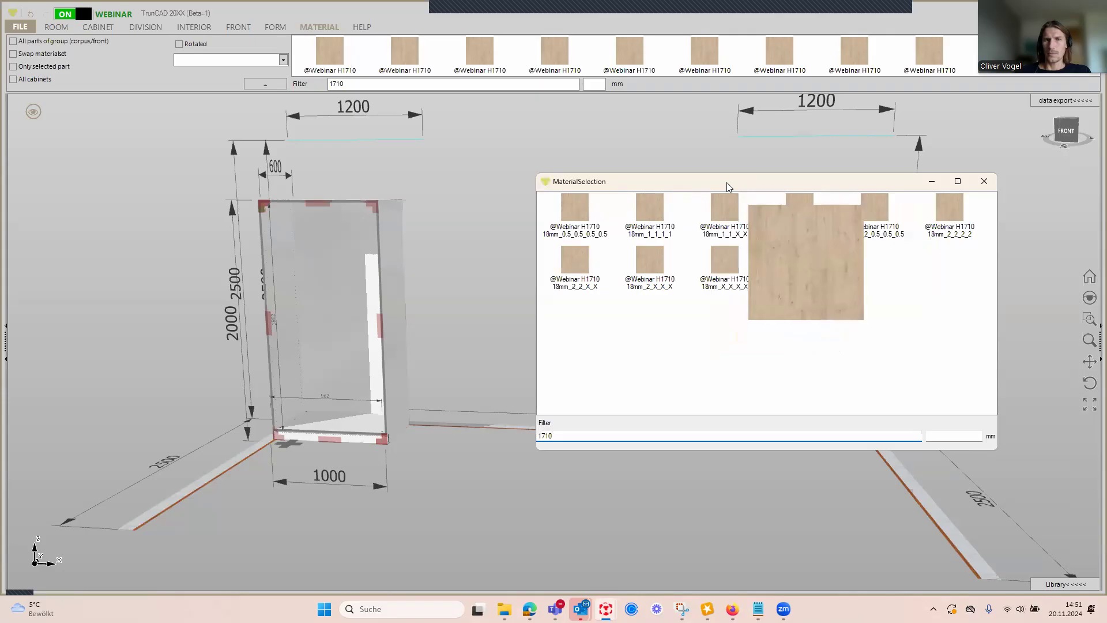
{"action": "left_click_drag", "start_coordinate": [728, 183], "coordinate": [809, 141]}
Step: Divide the cabinet with one vertical partition and split its left compartment with three horizontal shelves
{"action": "scroll", "coordinate": [390, 271], "scroll_direction": "down", "scroll_amount": 4}
{"action": "middle_click_drag", "start_coordinate": [385, 275], "coordinate": [150, 144]}
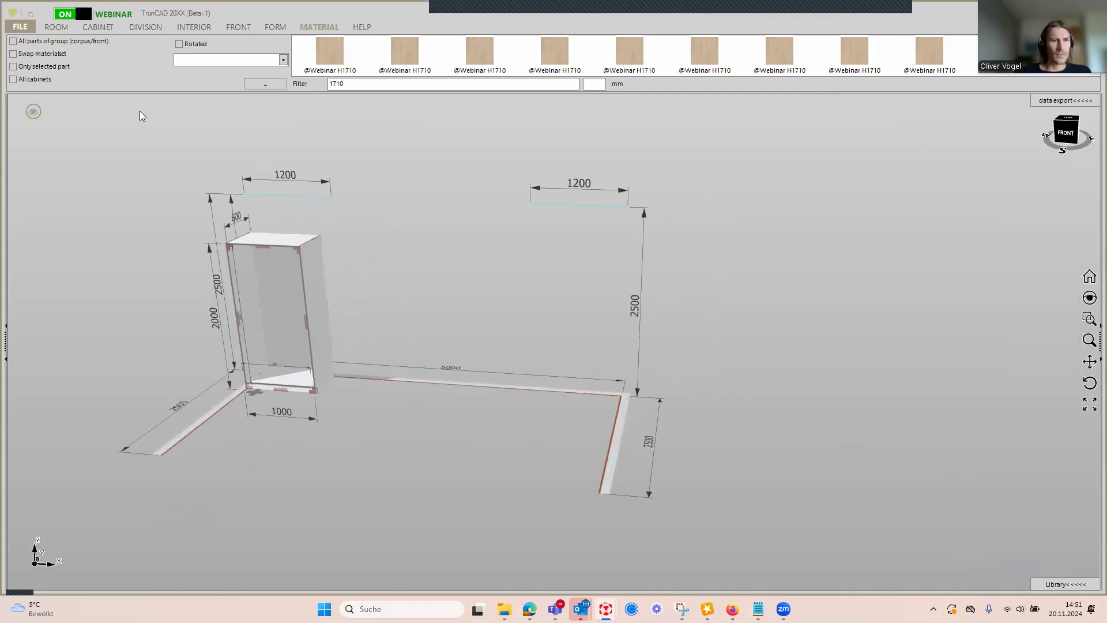
{"action": "left_click", "coordinate": [144, 27]}
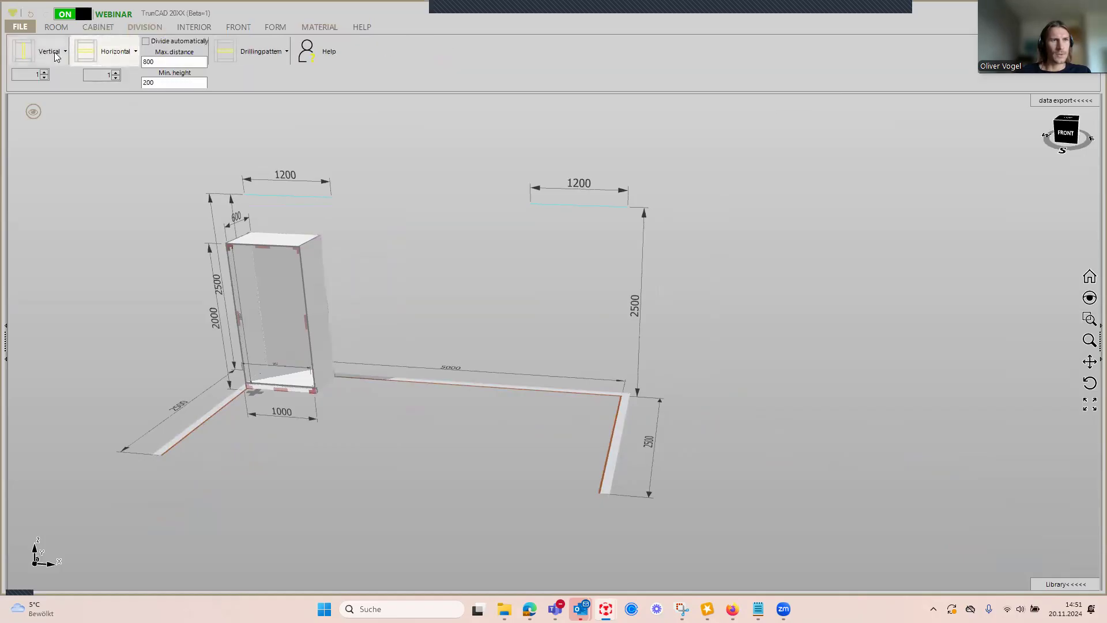
{"action": "left_click", "coordinate": [23, 51]}
{"action": "left_click", "coordinate": [257, 307]}
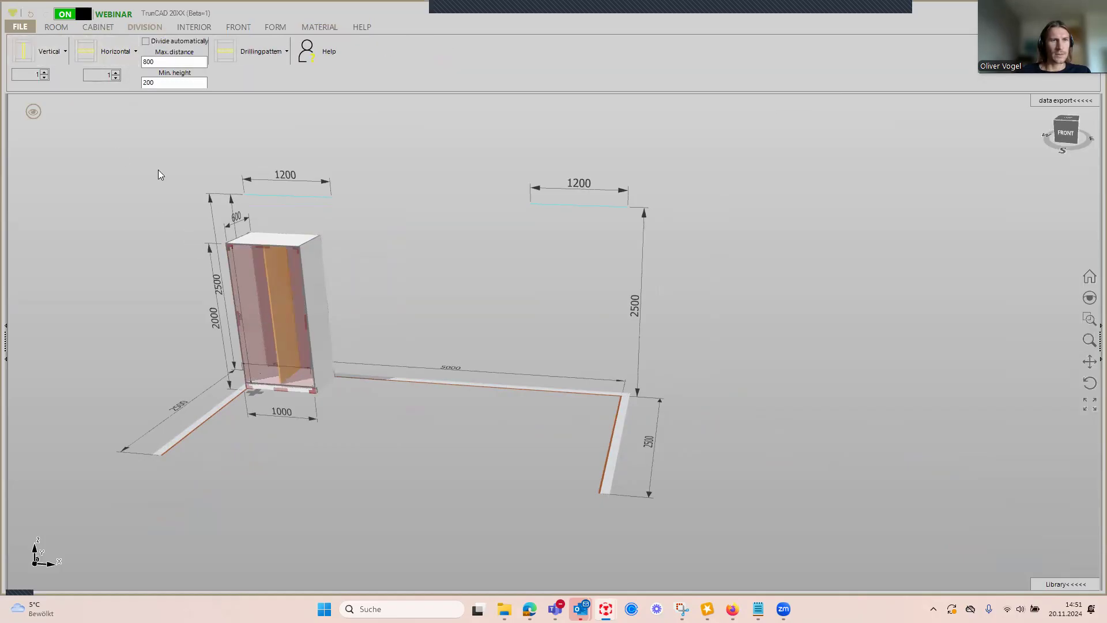
{"action": "left_click", "coordinate": [116, 72]}
{"action": "left_click", "coordinate": [116, 72]}
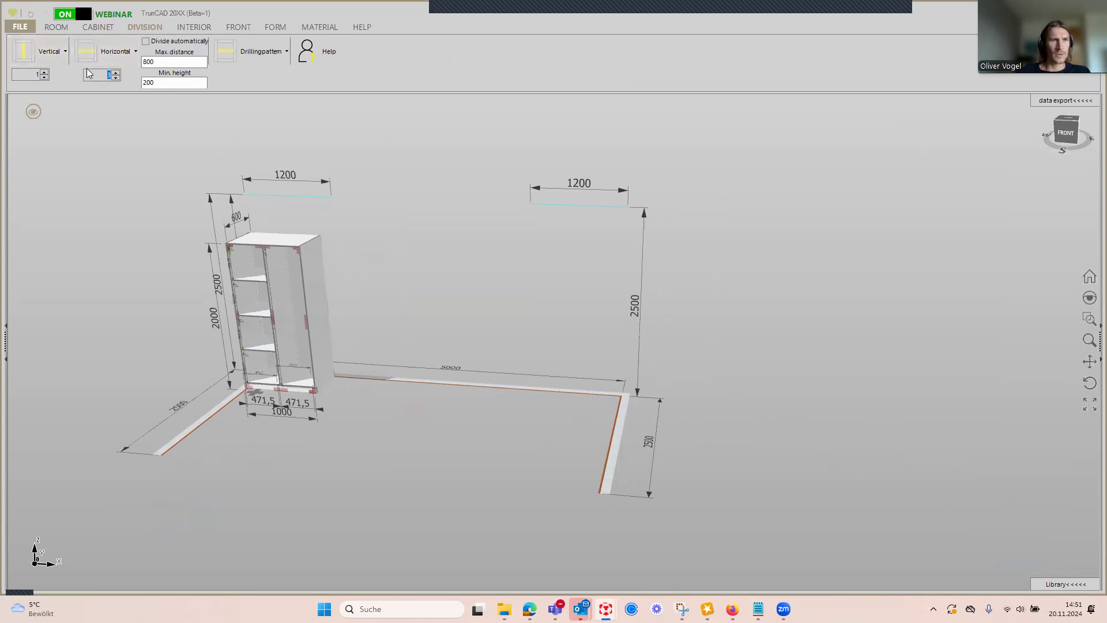
Step: Set the horizontal division count to 1 and divide the cabinet's right compartment with one shelf
{"action": "left_click", "coordinate": [117, 77]}
{"action": "left_click", "coordinate": [117, 77]}
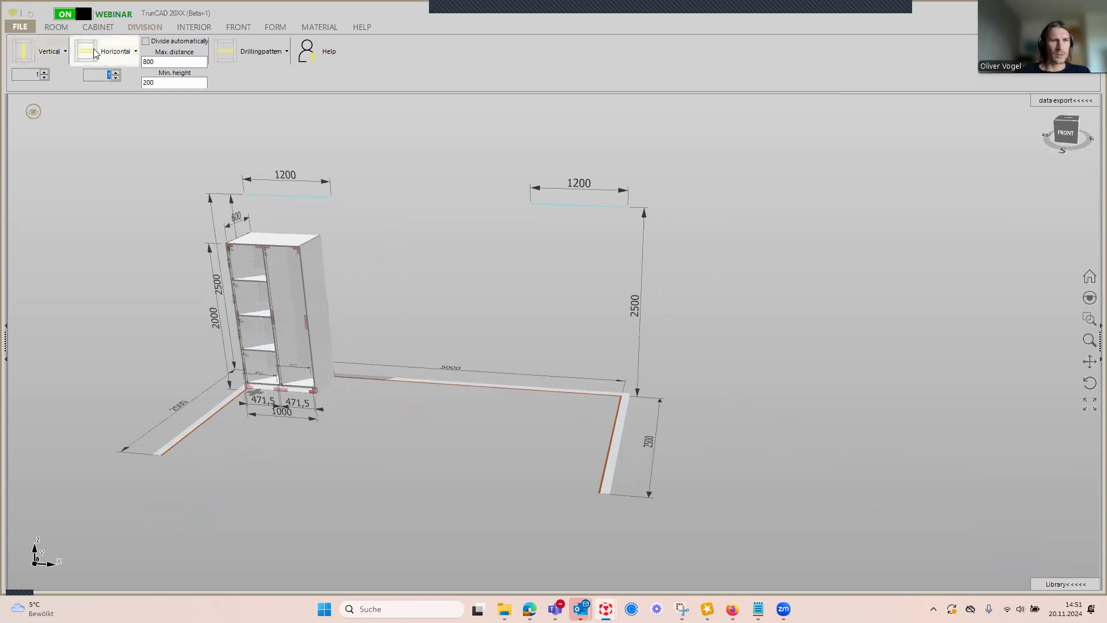
{"action": "left_click", "coordinate": [288, 330]}
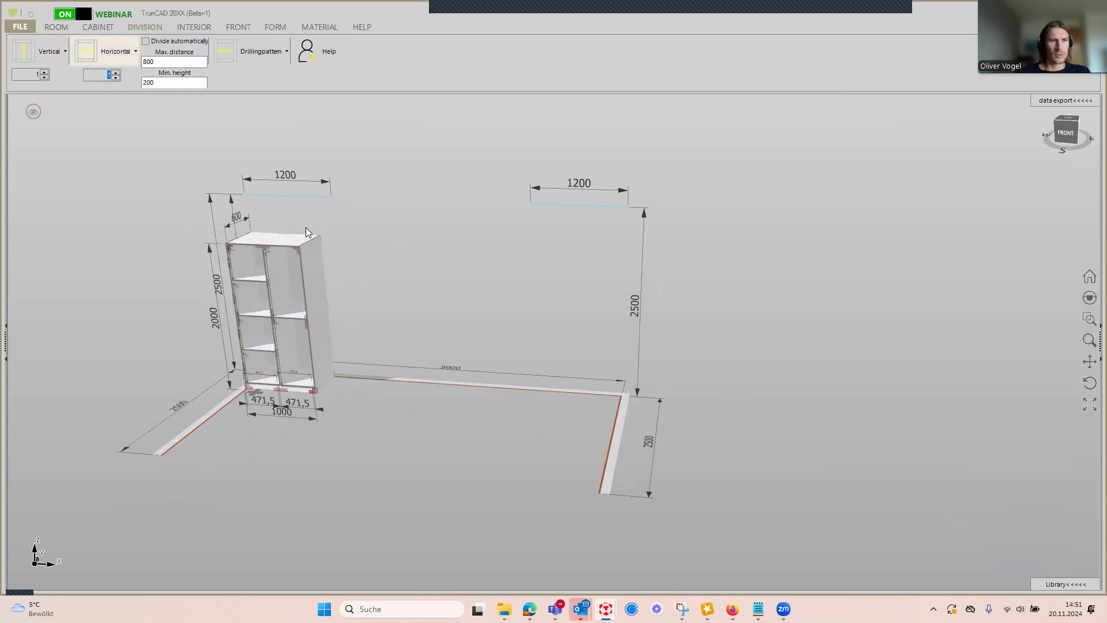
Step: Add a right door to the upper right compartment of the cabinet
{"action": "left_click", "coordinate": [236, 28]}
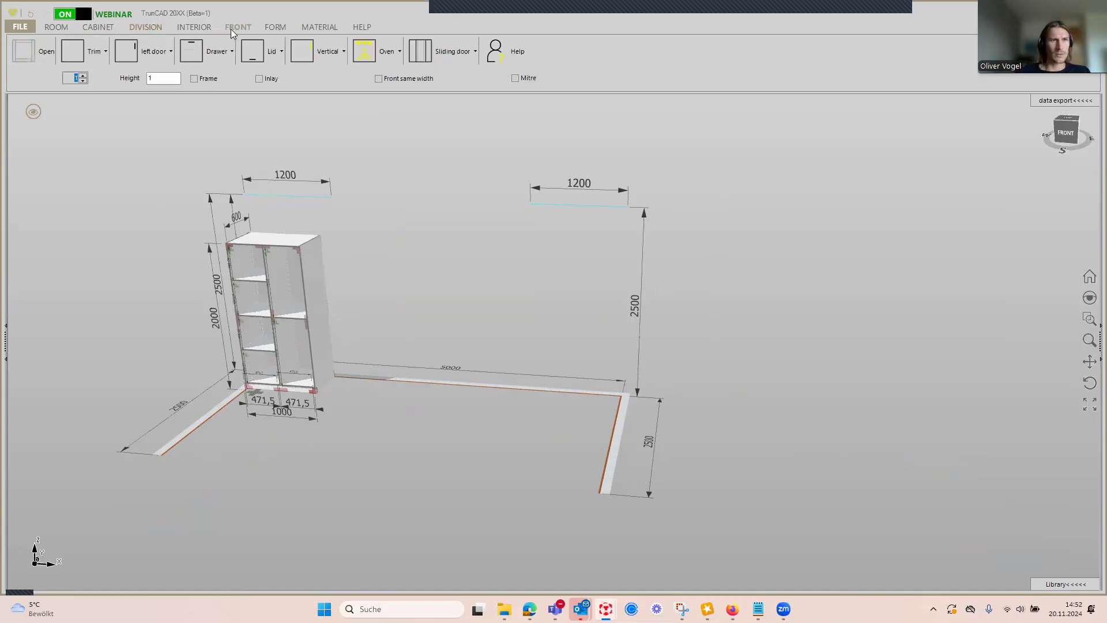
{"action": "left_click", "coordinate": [154, 57]}
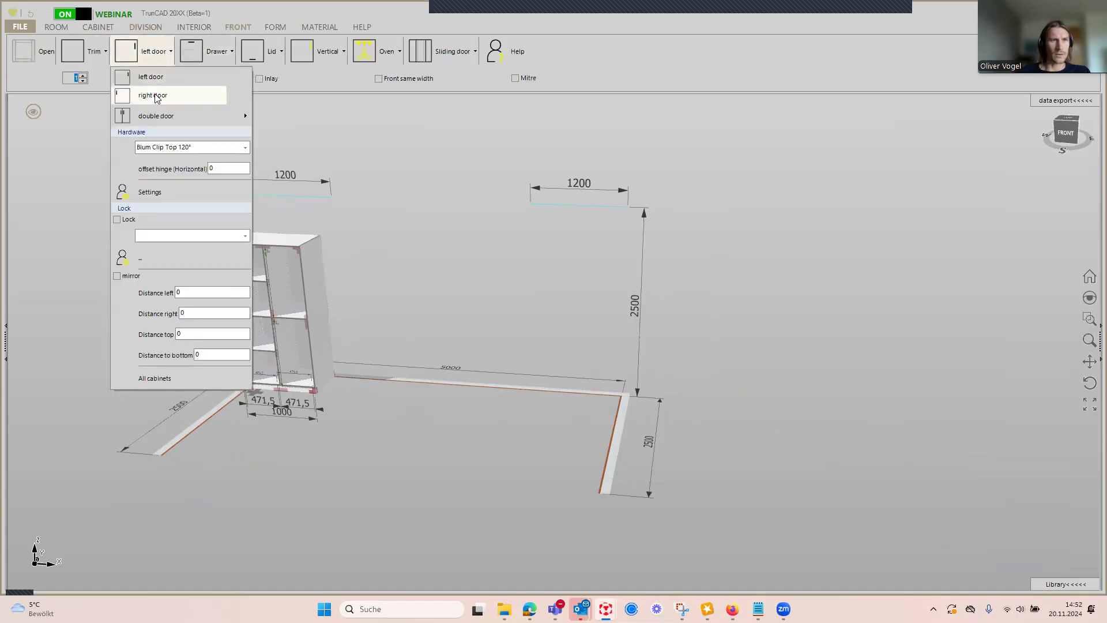
{"action": "left_click", "coordinate": [153, 95]}
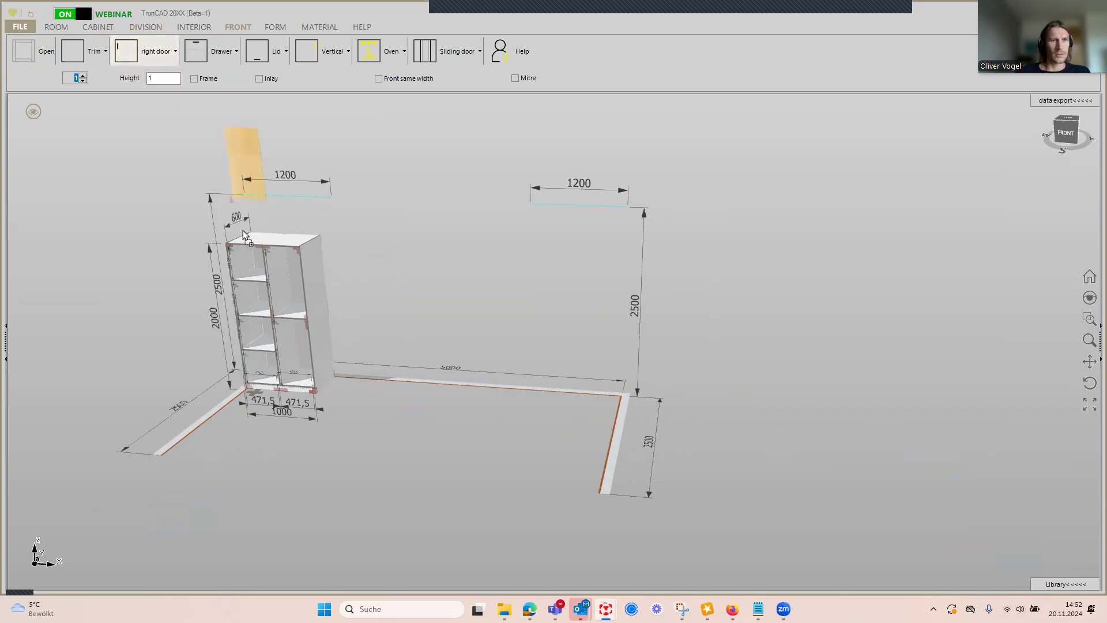
{"action": "left_click", "coordinate": [279, 278]}
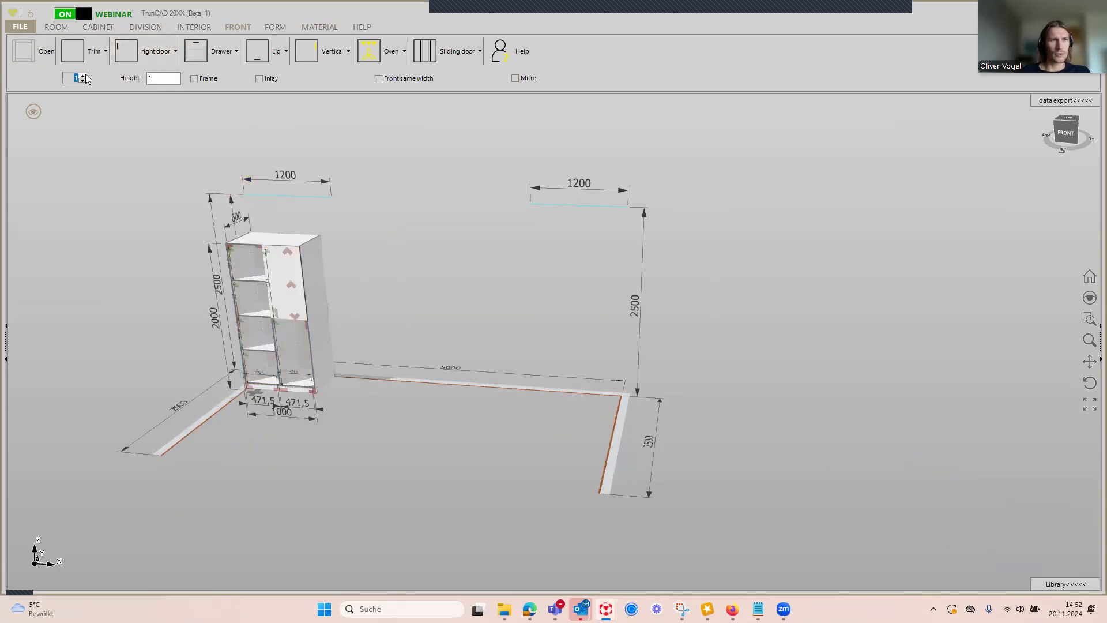
{"action": "left_click", "coordinate": [220, 53]}
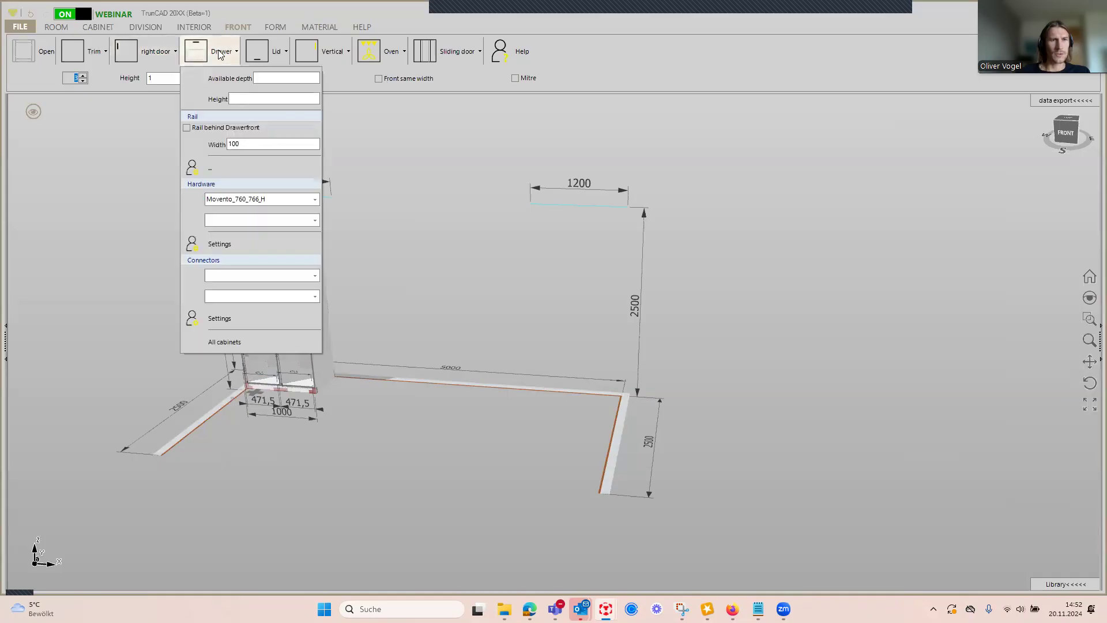
{"action": "left_click", "coordinate": [302, 359]}
{"action": "scroll", "coordinate": [286, 305], "scroll_direction": "up", "scroll_amount": 3}
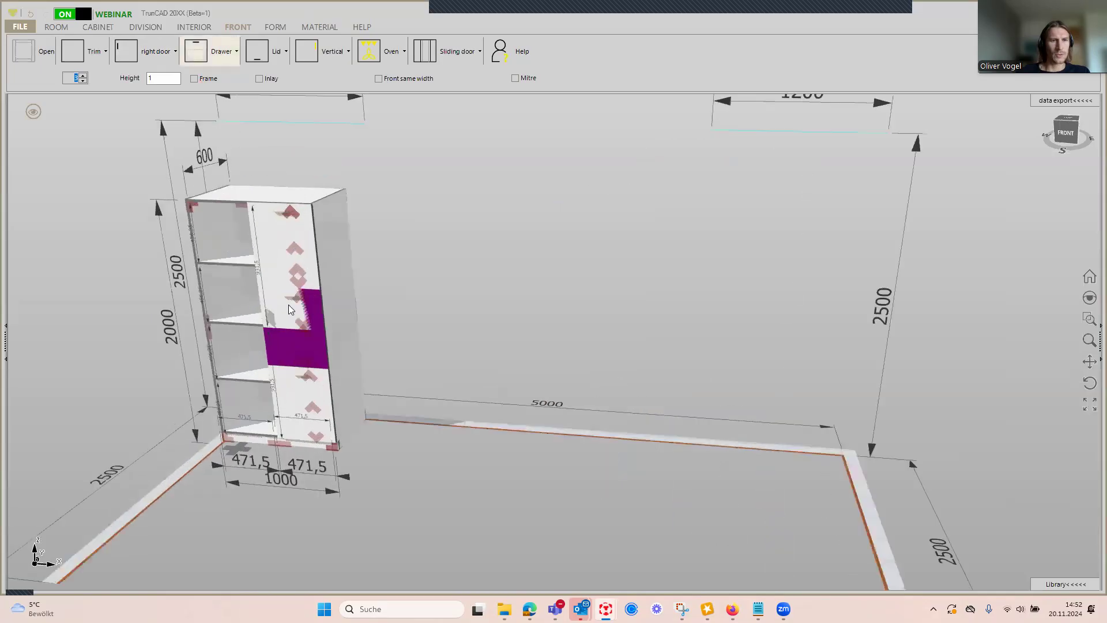
{"action": "left_click", "coordinate": [31, 14]}
Step: Fit three drawers into the lower right compartment of the cabinet
{"action": "left_click_drag", "start_coordinate": [199, 54], "coordinate": [312, 379]}
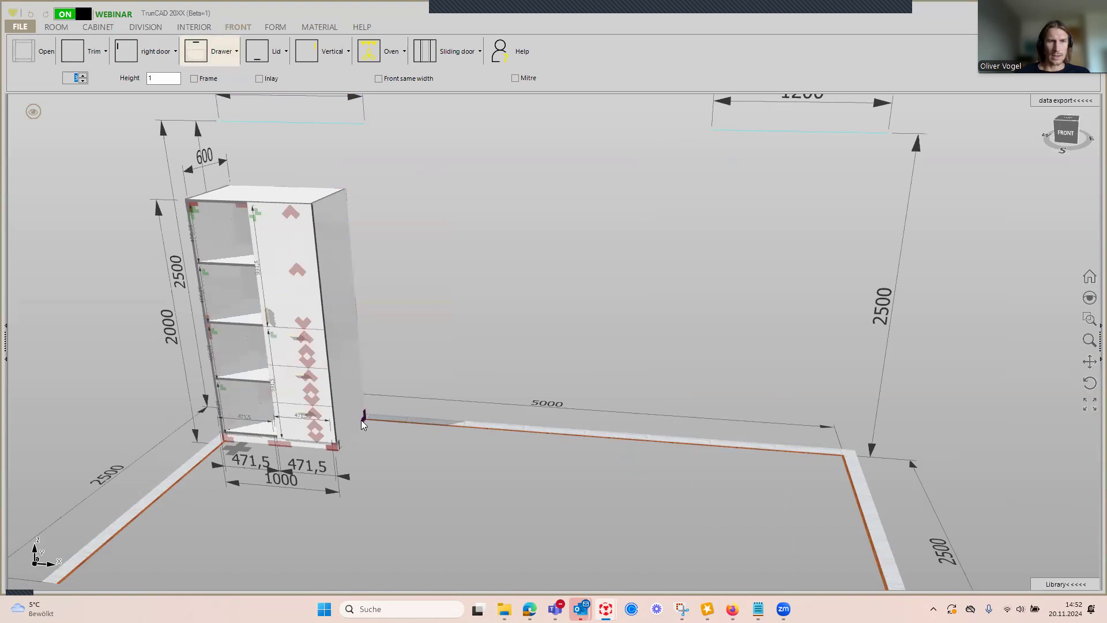
{"action": "scroll", "coordinate": [404, 398], "scroll_direction": "up", "scroll_amount": 2}
{"action": "right_click_drag", "start_coordinate": [544, 286], "coordinate": [490, 311]}
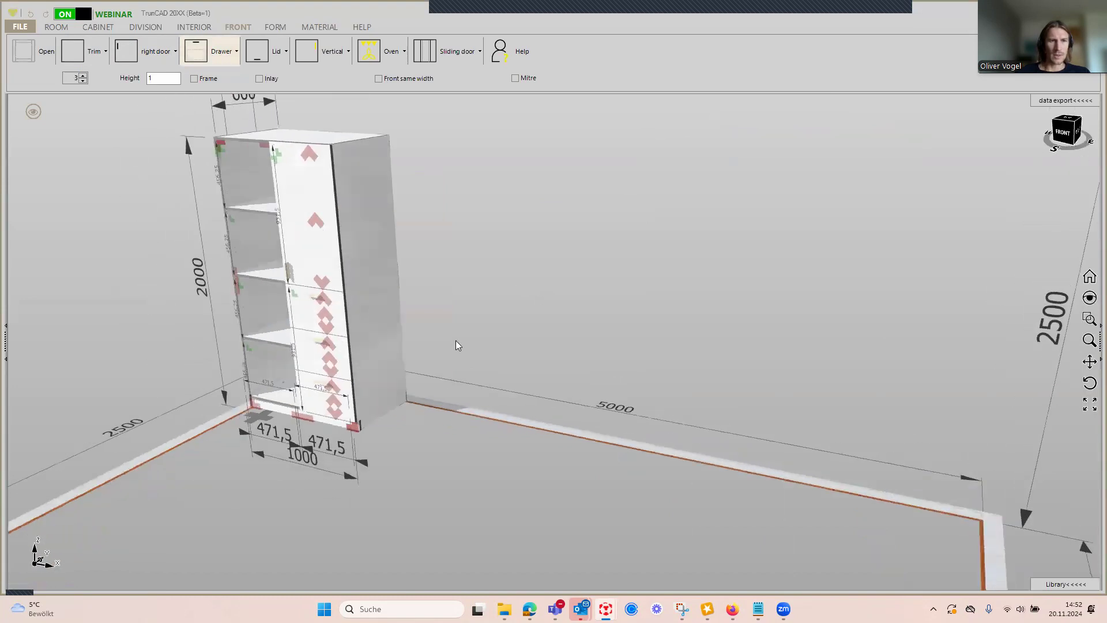
Step: Copy the divided cabinet to its right side and set the copy's left distance to 200
{"action": "right_click", "coordinate": [402, 399]}
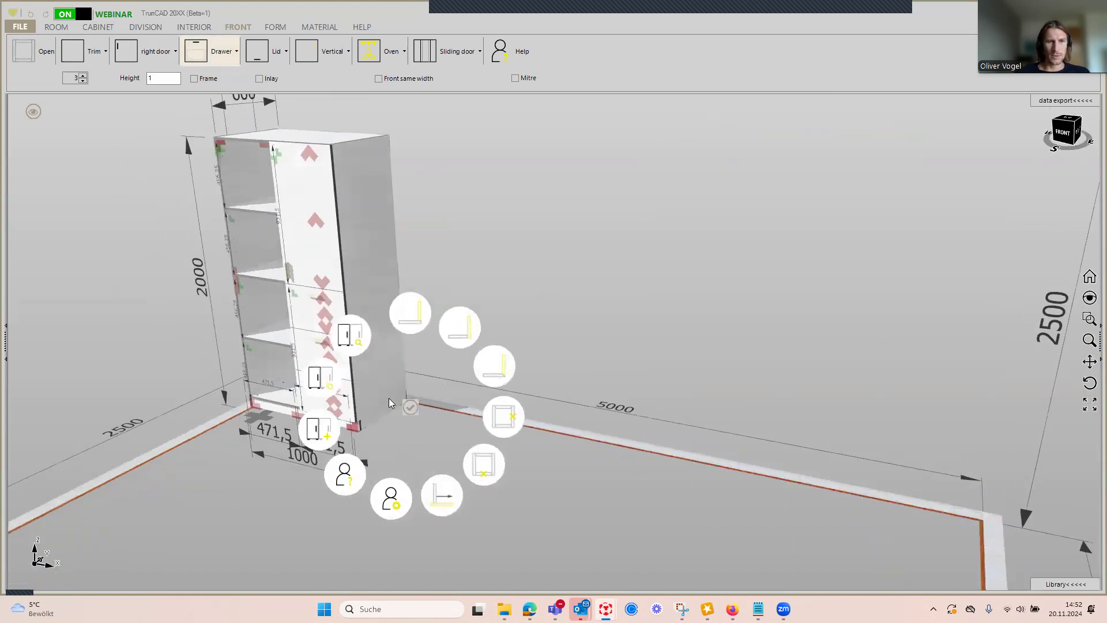
{"action": "left_click", "coordinate": [317, 389]}
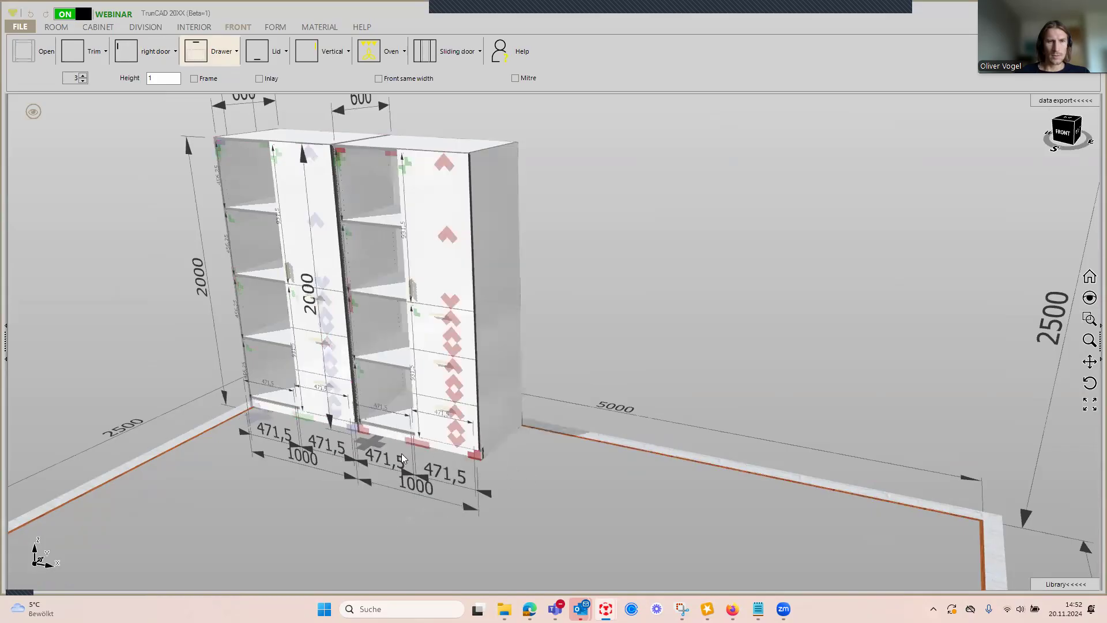
{"action": "left_click", "coordinate": [374, 448]}
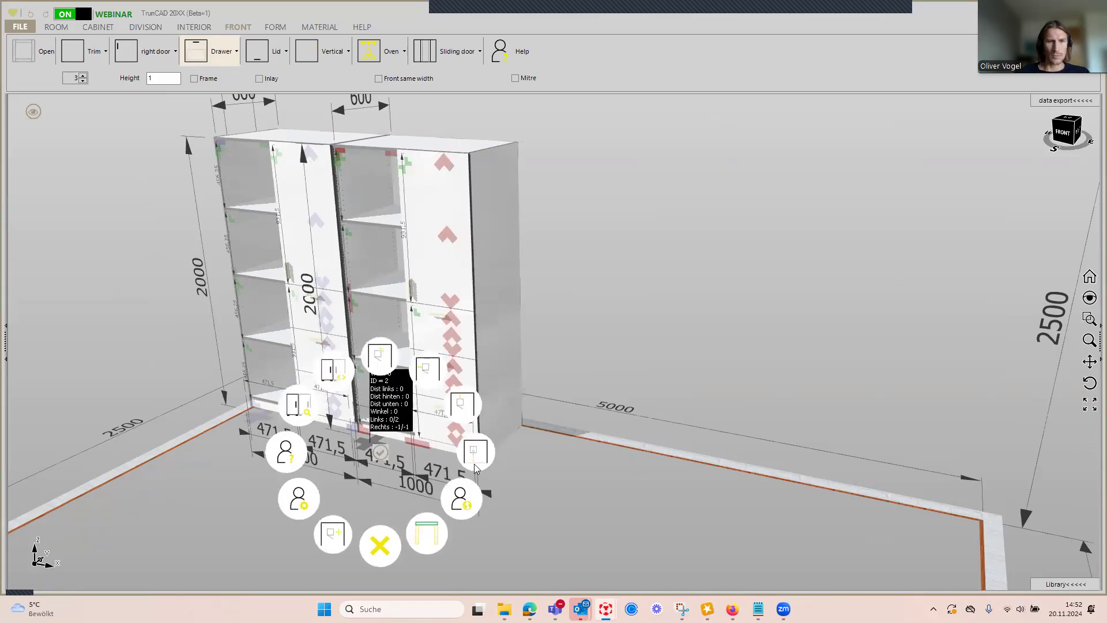
{"action": "left_click", "coordinate": [431, 373]}
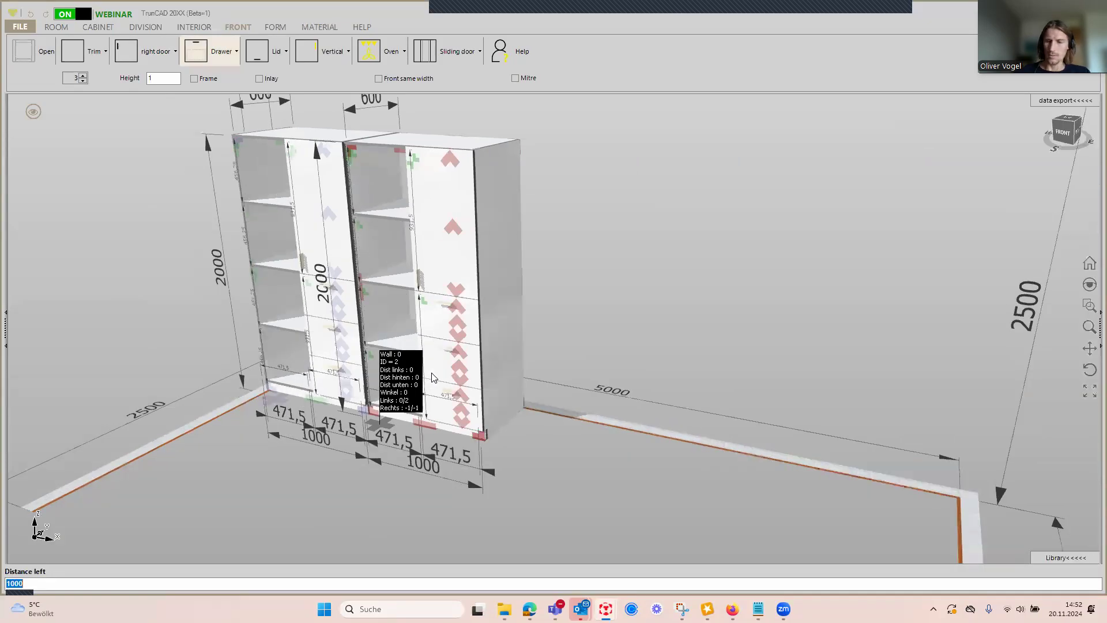
{"action": "type", "text": "20"}
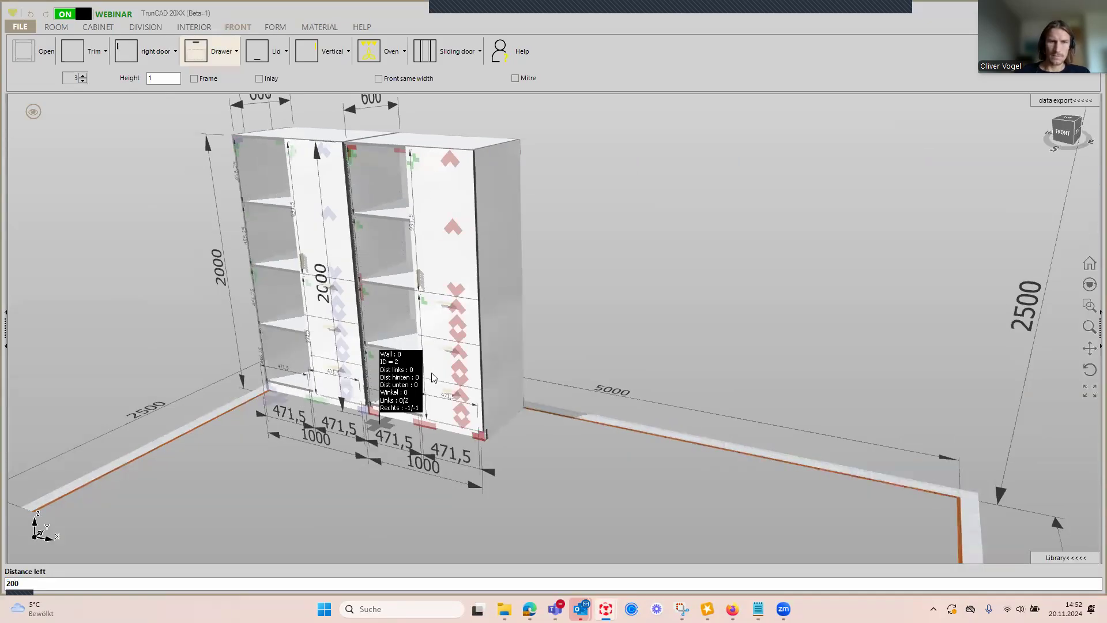
{"action": "type", "text": "0"}
{"action": "key", "text": "Return"}
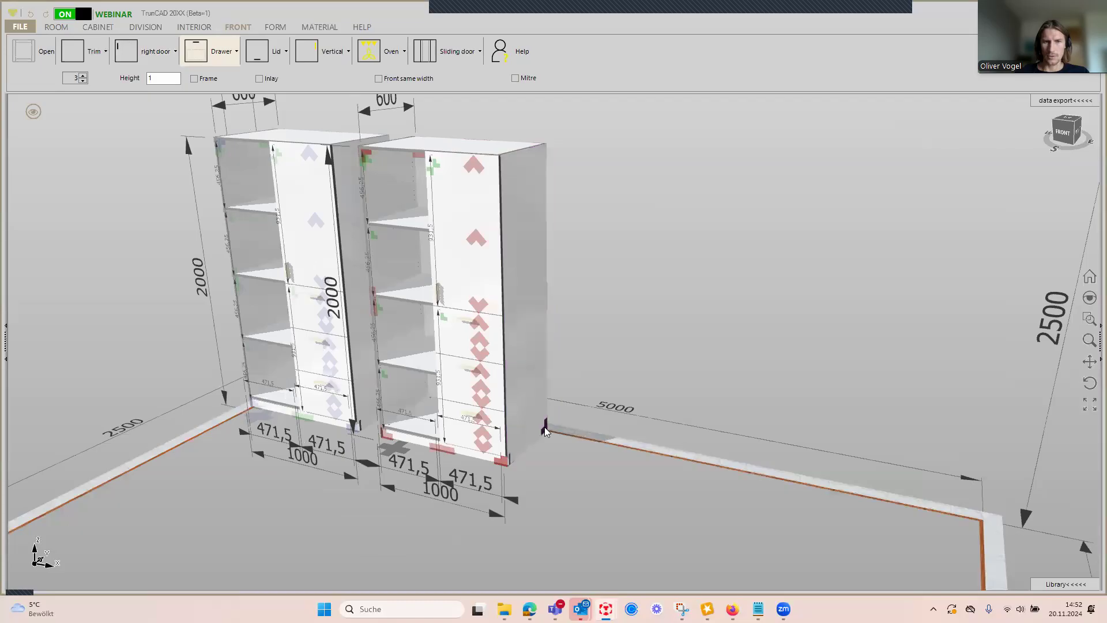
Step: Copy the second cabinet to its right side and set the third cabinet's left distance to 200
{"action": "left_click", "coordinate": [544, 431]}
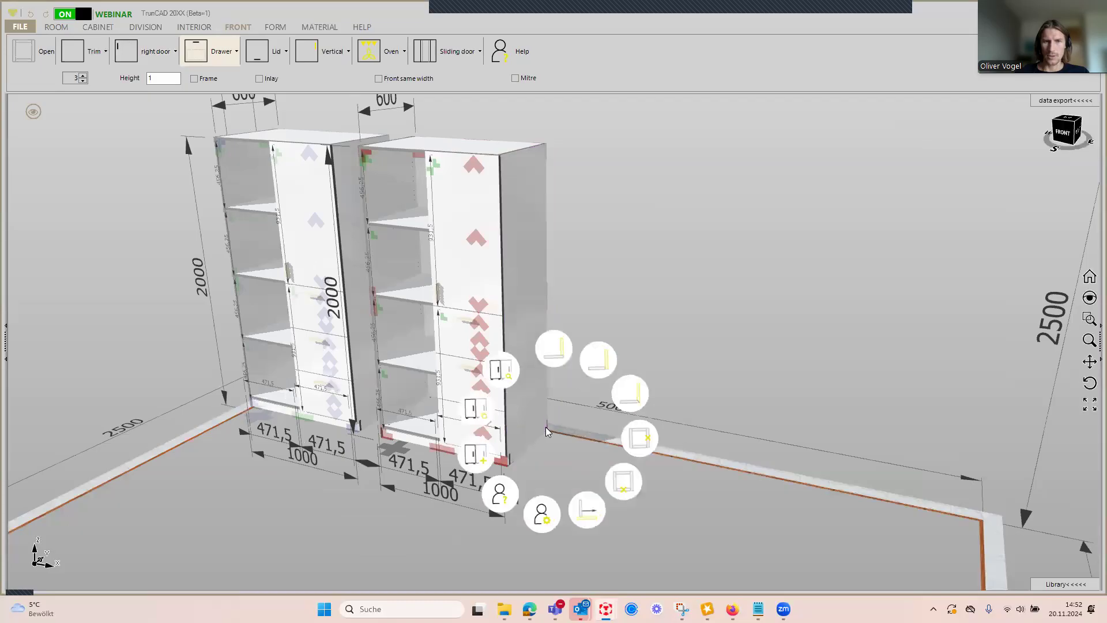
{"action": "left_click", "coordinate": [473, 409]}
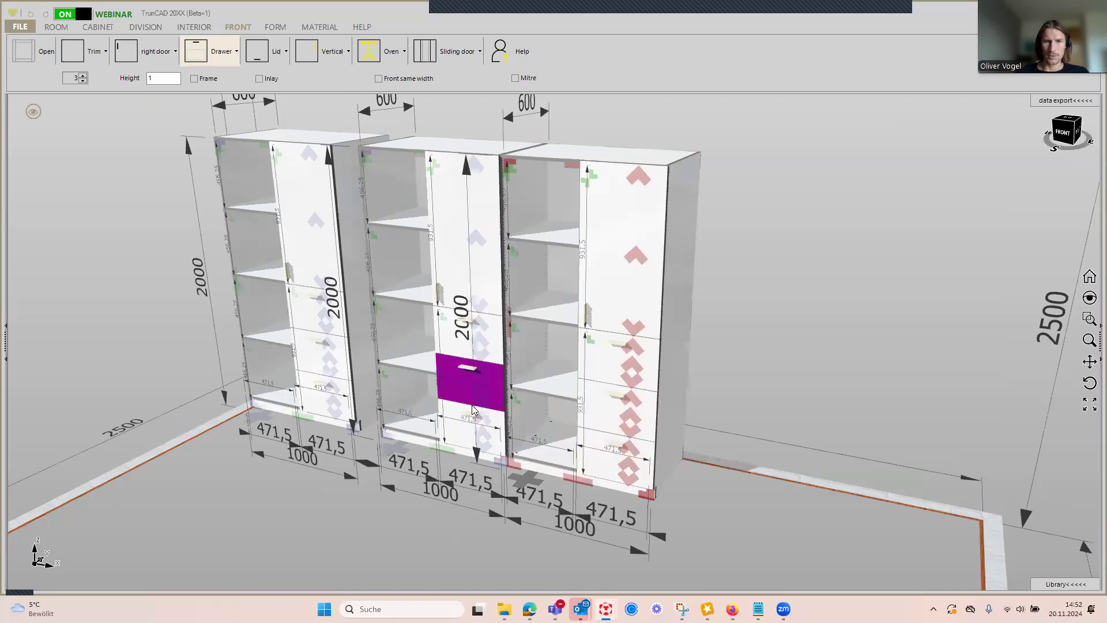
{"action": "left_click", "coordinate": [528, 483]}
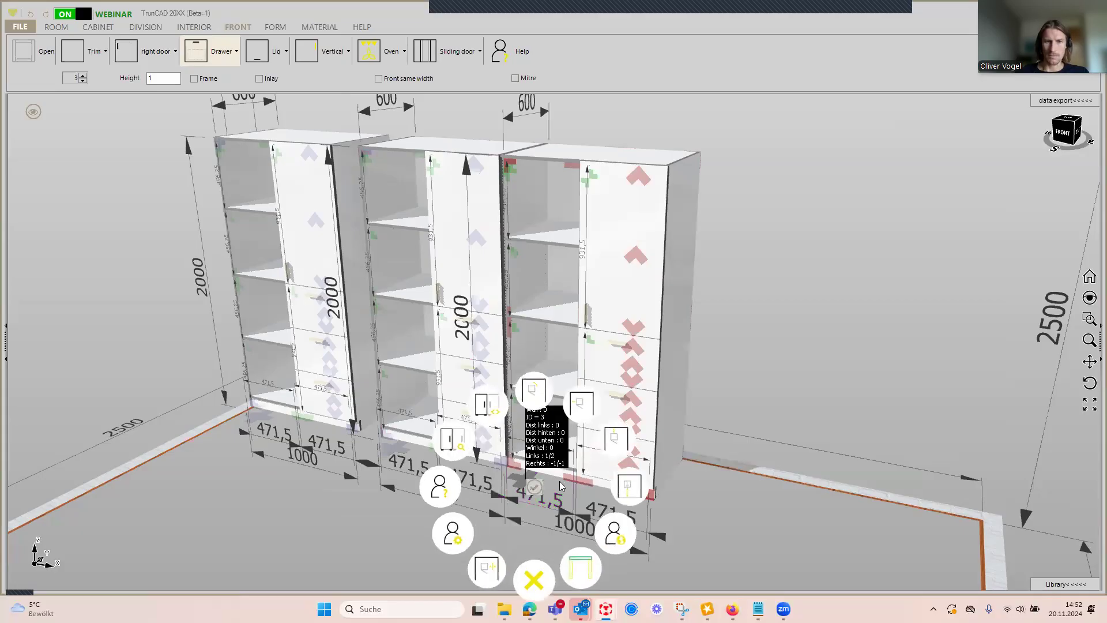
{"action": "left_click", "coordinate": [579, 404]}
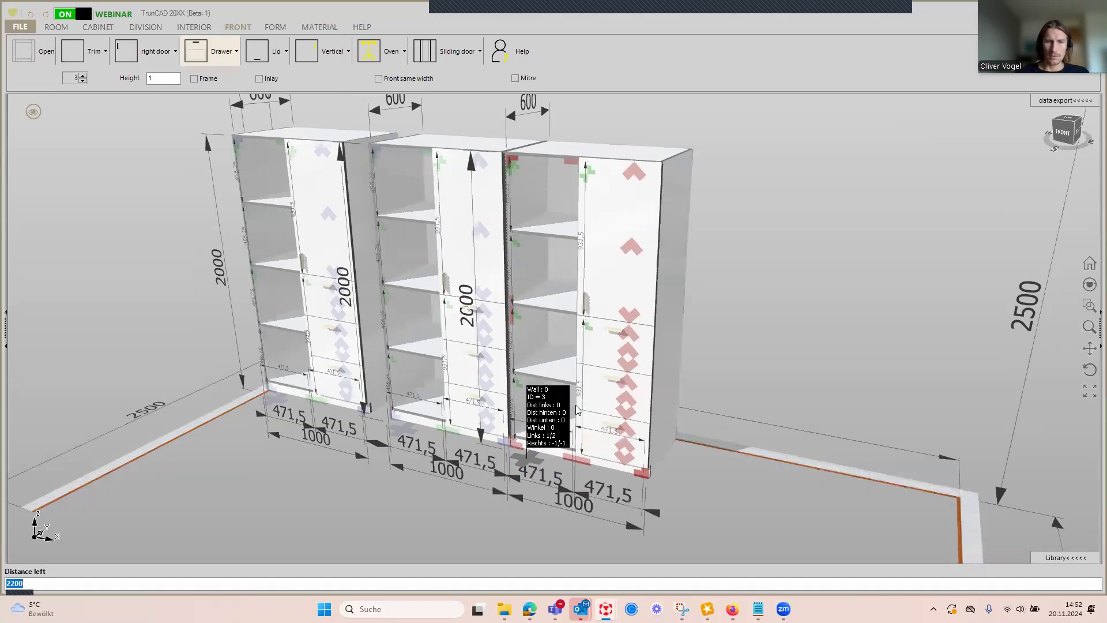
{"action": "type", "text": "22"}
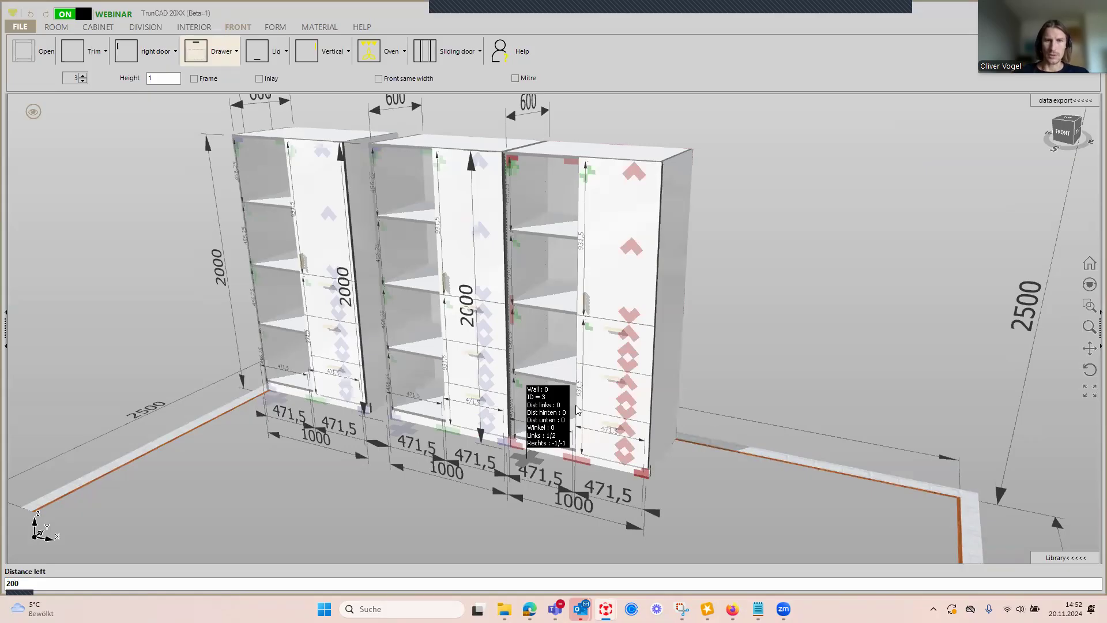
{"action": "key", "text": "Return"}
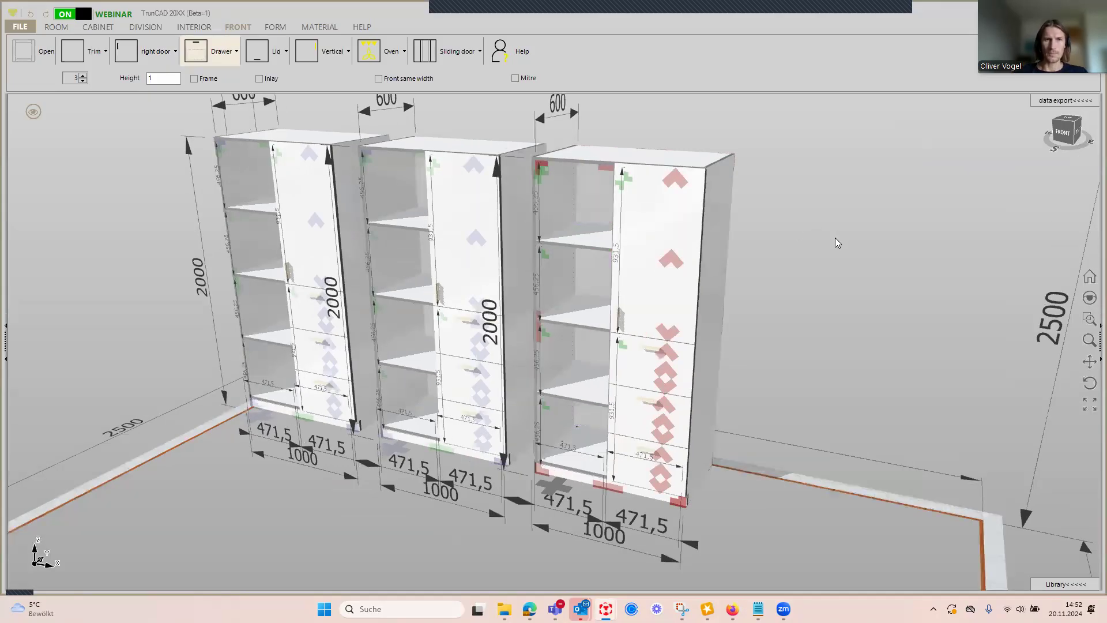
{"action": "left_click", "coordinate": [317, 28]}
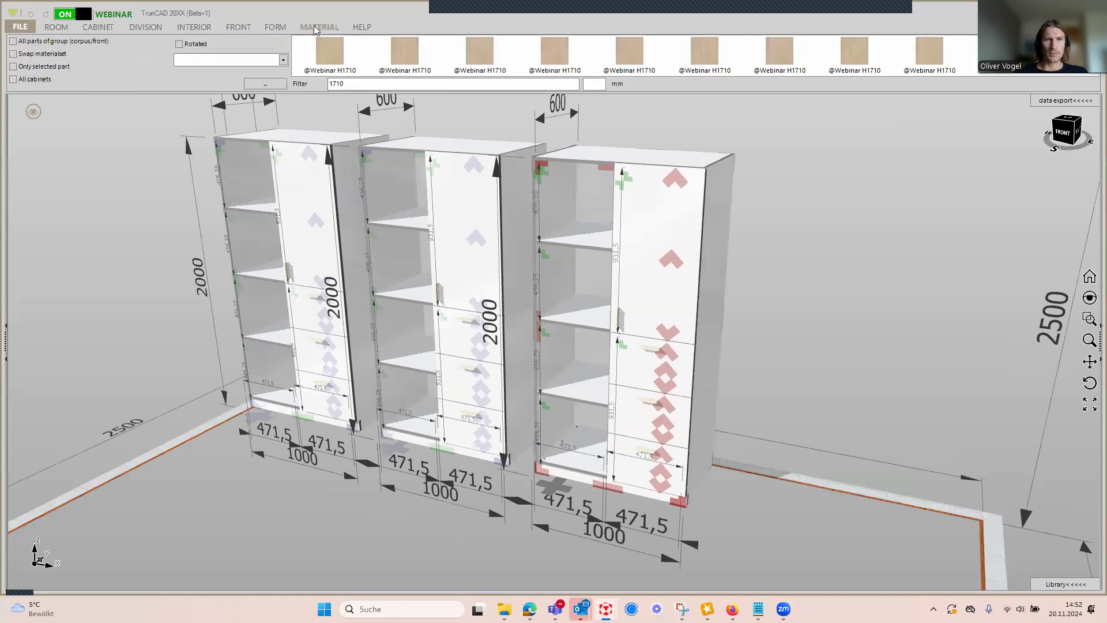
{"action": "scroll", "coordinate": [740, 335], "scroll_direction": "down", "scroll_amount": 3}
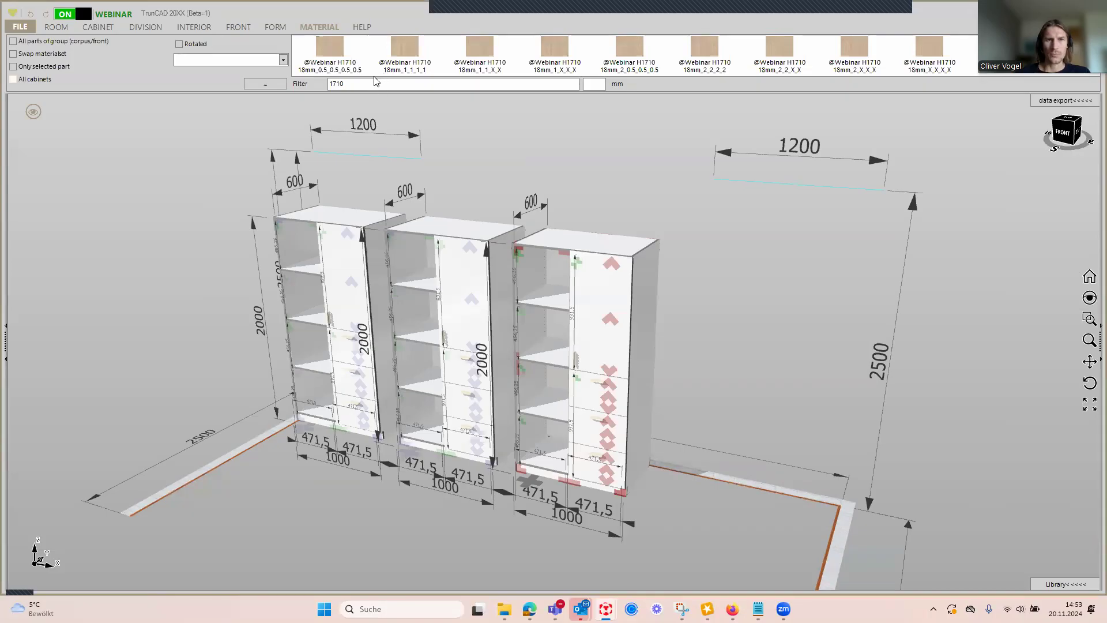
{"action": "middle_click_drag", "start_coordinate": [660, 272], "coordinate": [453, 98]}
{"action": "left_click", "coordinate": [404, 50]}
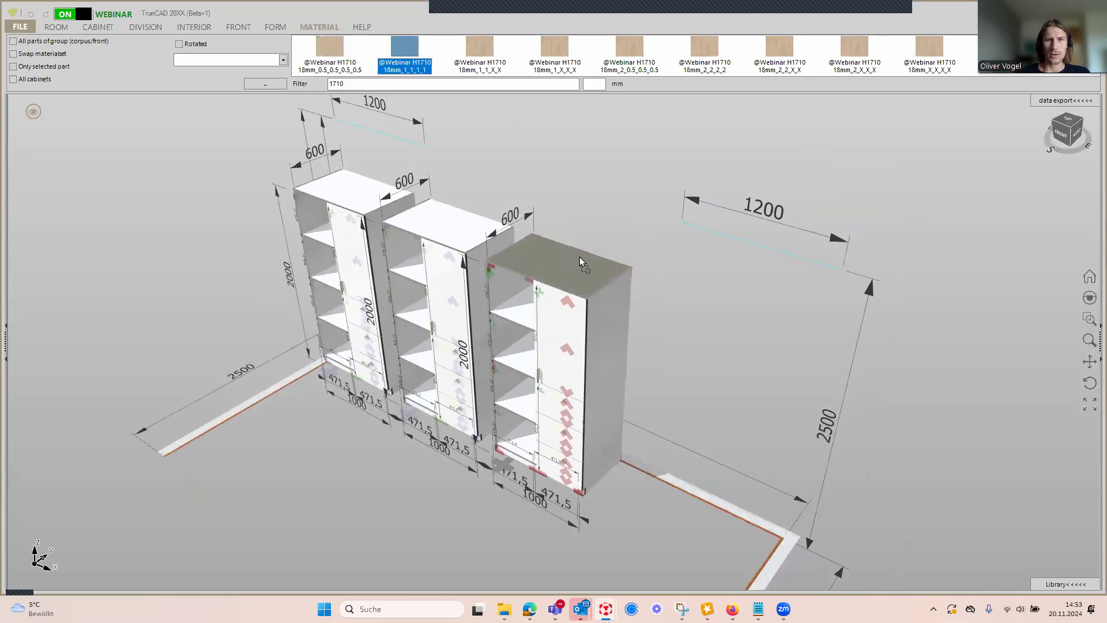
{"action": "left_click", "coordinate": [523, 251]}
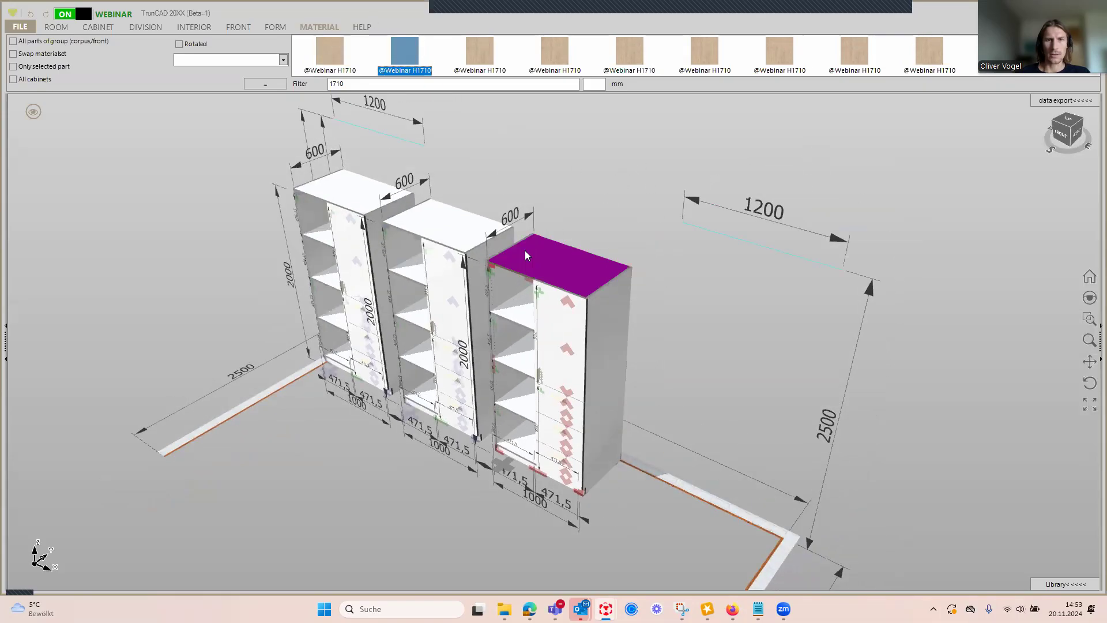
{"action": "mouse_move", "coordinate": [670, 315]}
{"action": "middle_mouse_down"}
{"action": "mouse_move", "coordinate": [711, 299]}
{"action": "mouse_move", "coordinate": [662, 312]}
{"action": "middle_mouse_up"}
{"action": "left_click", "coordinate": [407, 53]}
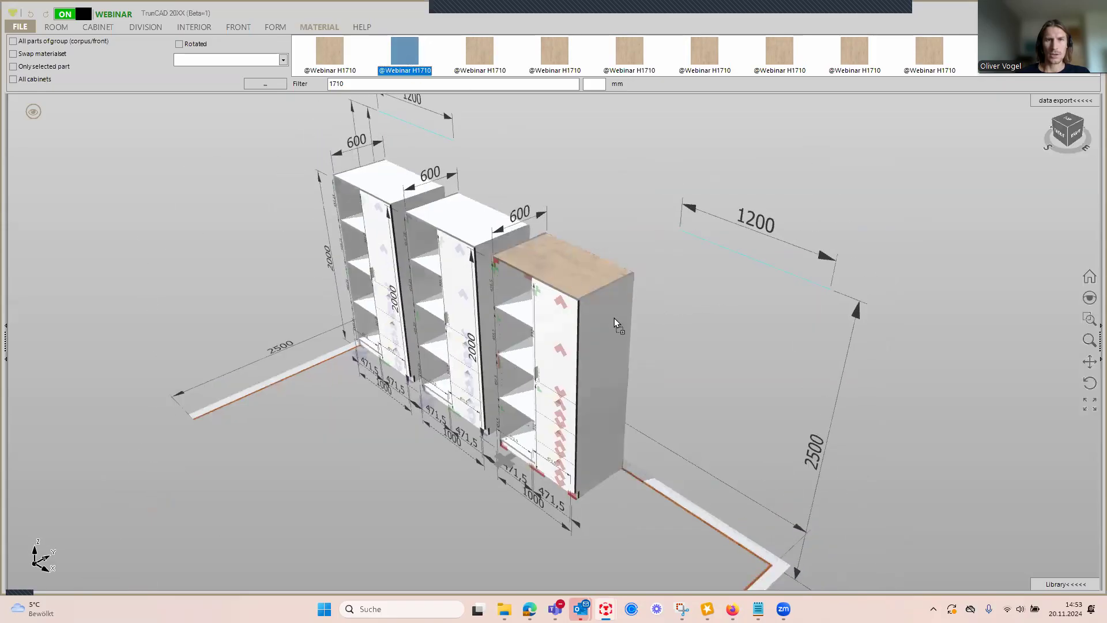
{"action": "left_click", "coordinate": [616, 320]}
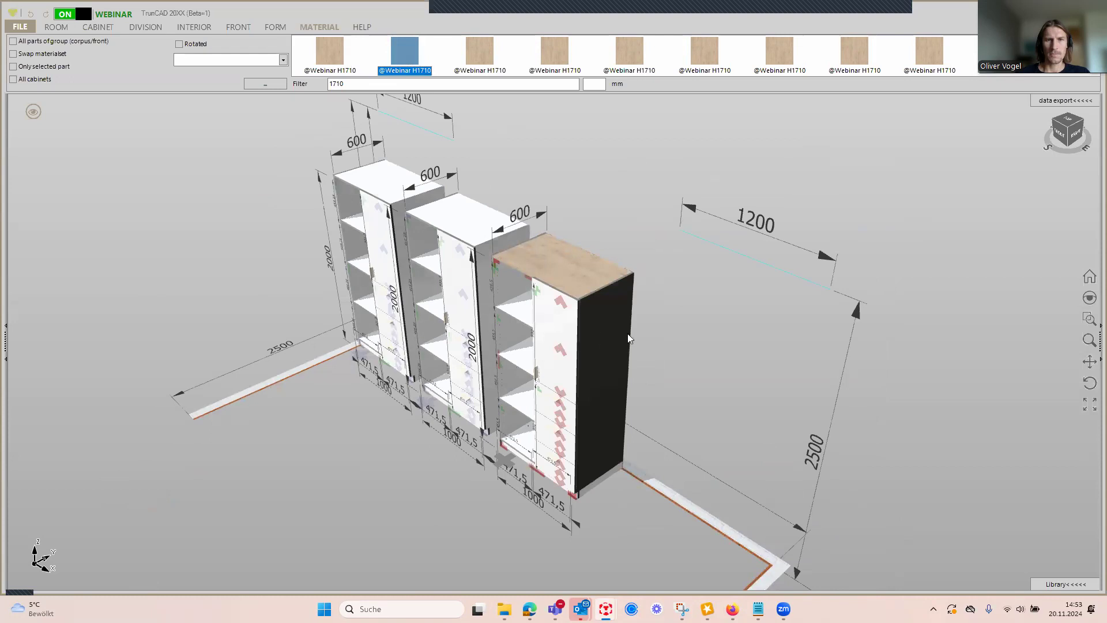
{"action": "middle_click_drag", "start_coordinate": [655, 324], "coordinate": [686, 321]}
{"action": "left_click", "coordinate": [538, 340]}
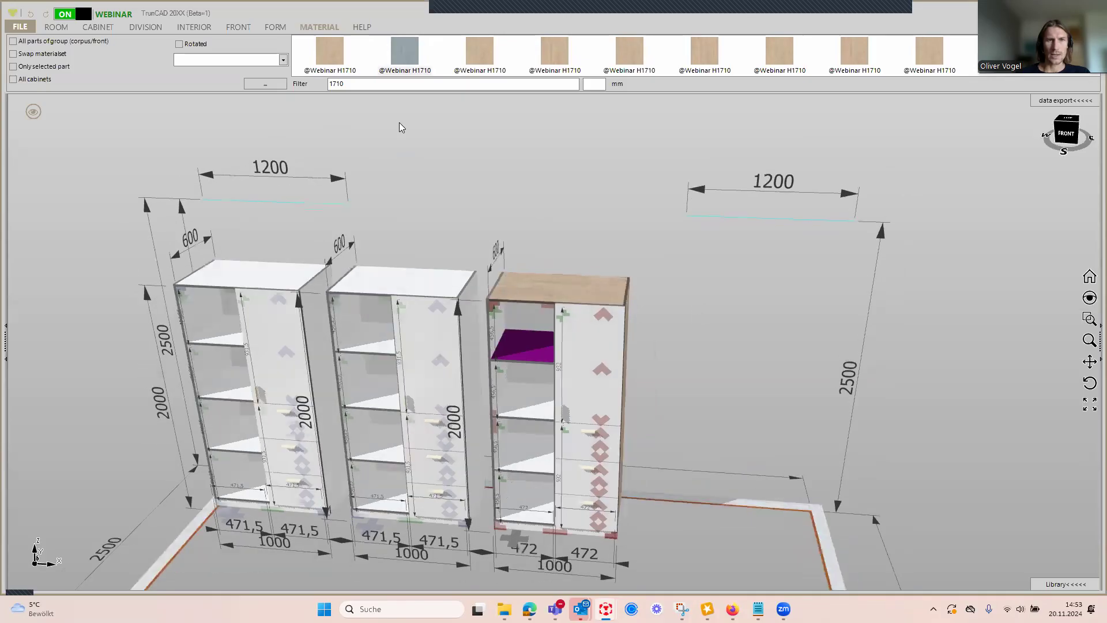
{"action": "left_click_drag", "start_coordinate": [405, 55], "coordinate": [408, 84]}
{"action": "left_click_drag", "start_coordinate": [514, 322], "coordinate": [507, 346]}
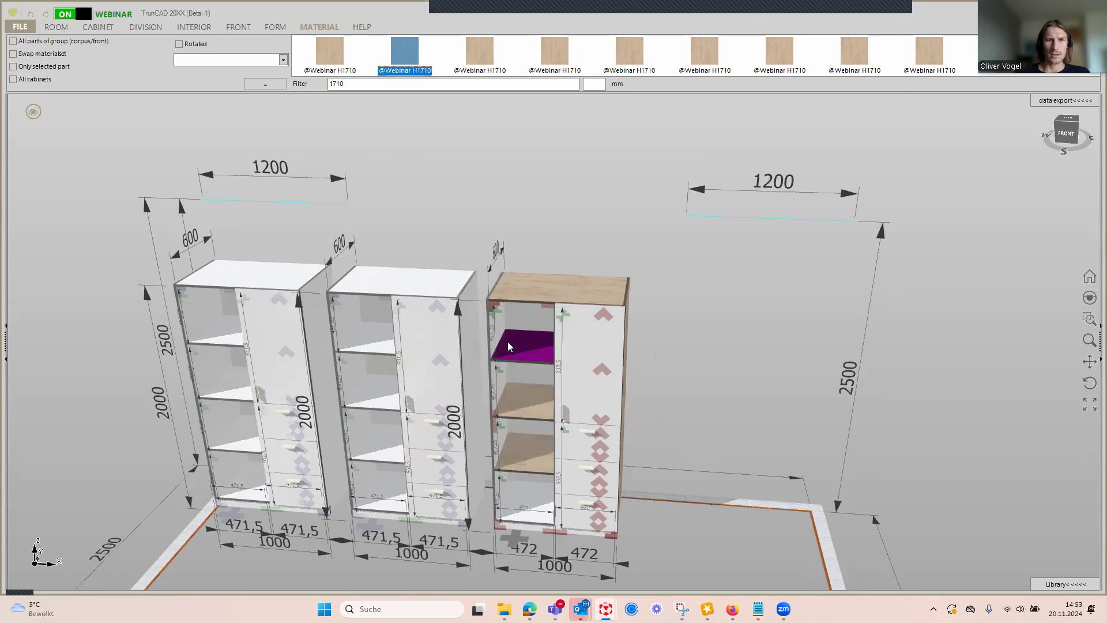
{"action": "left_click", "coordinate": [145, 27]}
{"action": "left_click", "coordinate": [89, 58]}
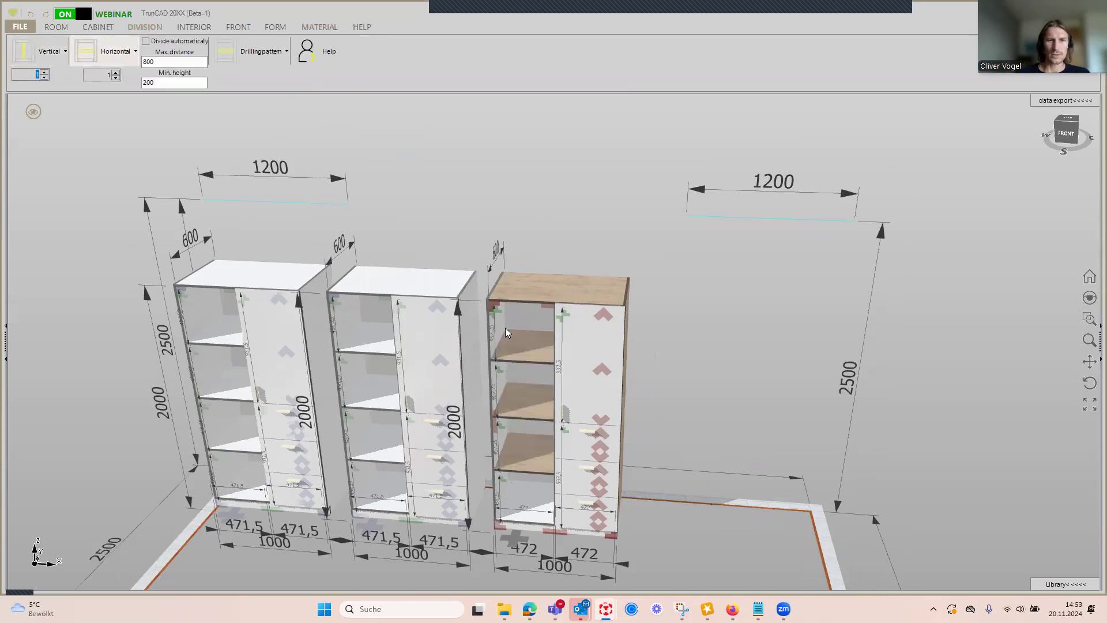
{"action": "scroll", "coordinate": [535, 361], "scroll_direction": "up", "scroll_amount": 3}
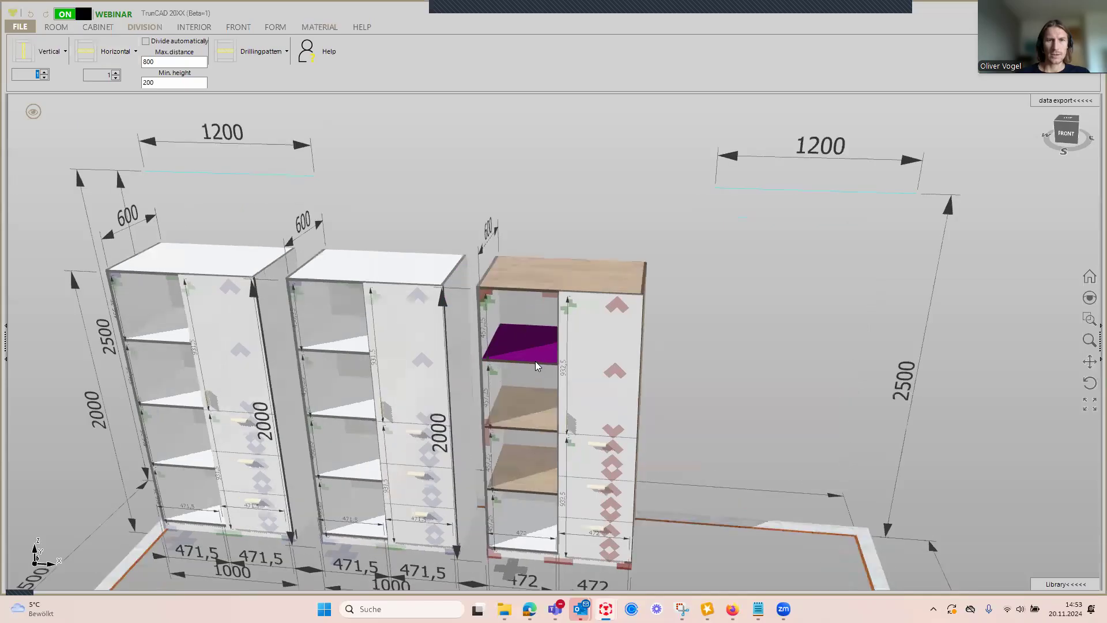
{"action": "scroll", "coordinate": [535, 361], "scroll_direction": "down", "scroll_amount": 2}
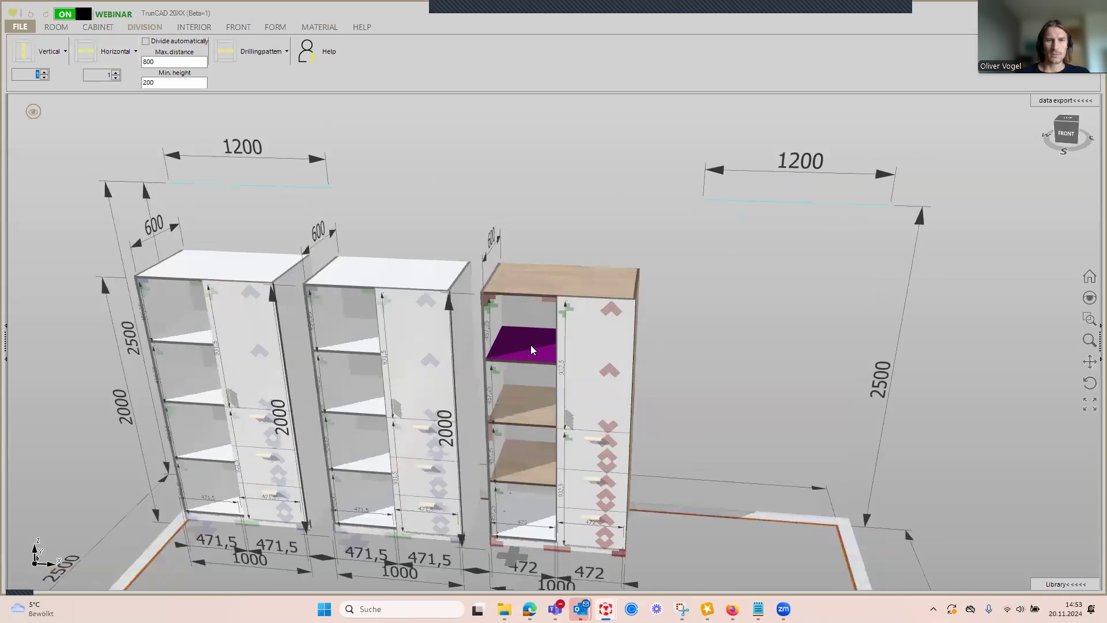
{"action": "middle_click_drag", "start_coordinate": [711, 365], "coordinate": [646, 355]}
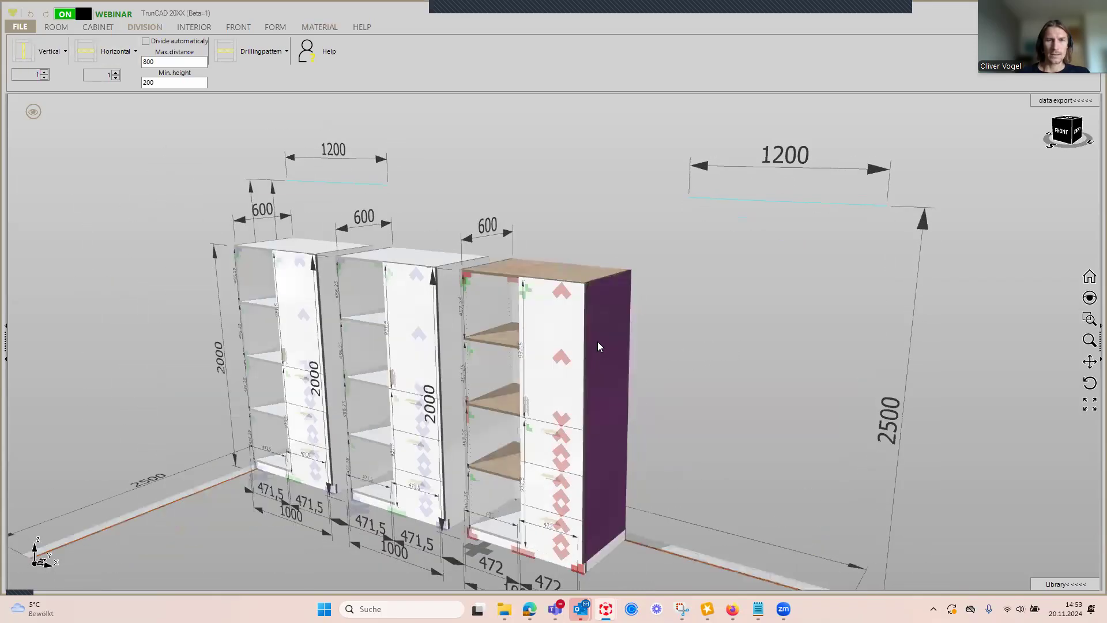
{"action": "left_click", "coordinate": [313, 29]}
{"action": "left_click", "coordinate": [406, 53]}
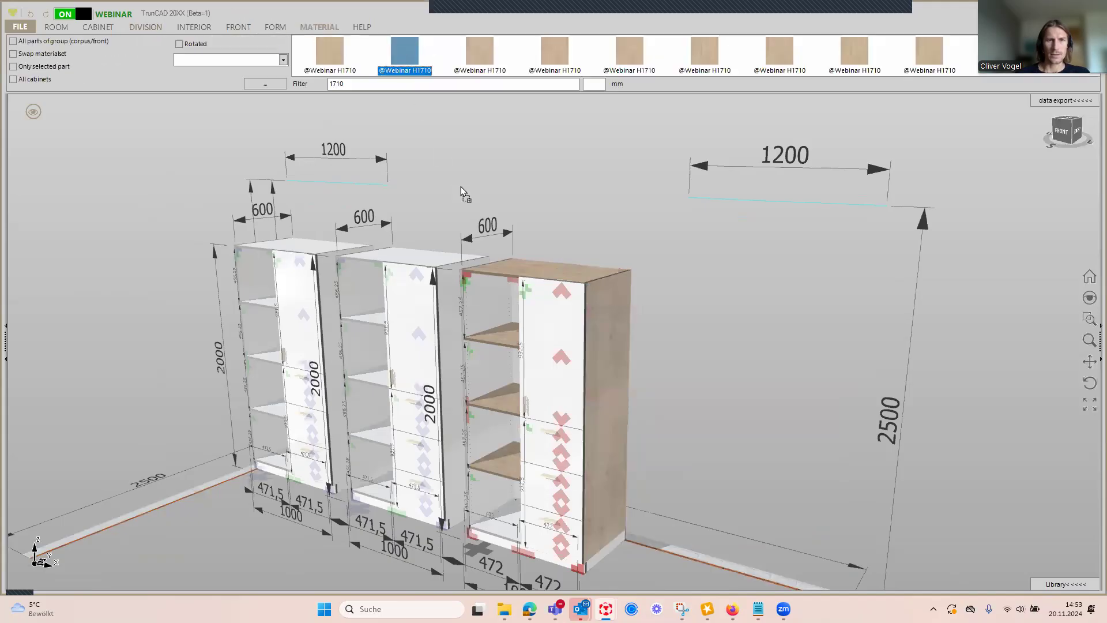
{"action": "left_click", "coordinate": [542, 320]}
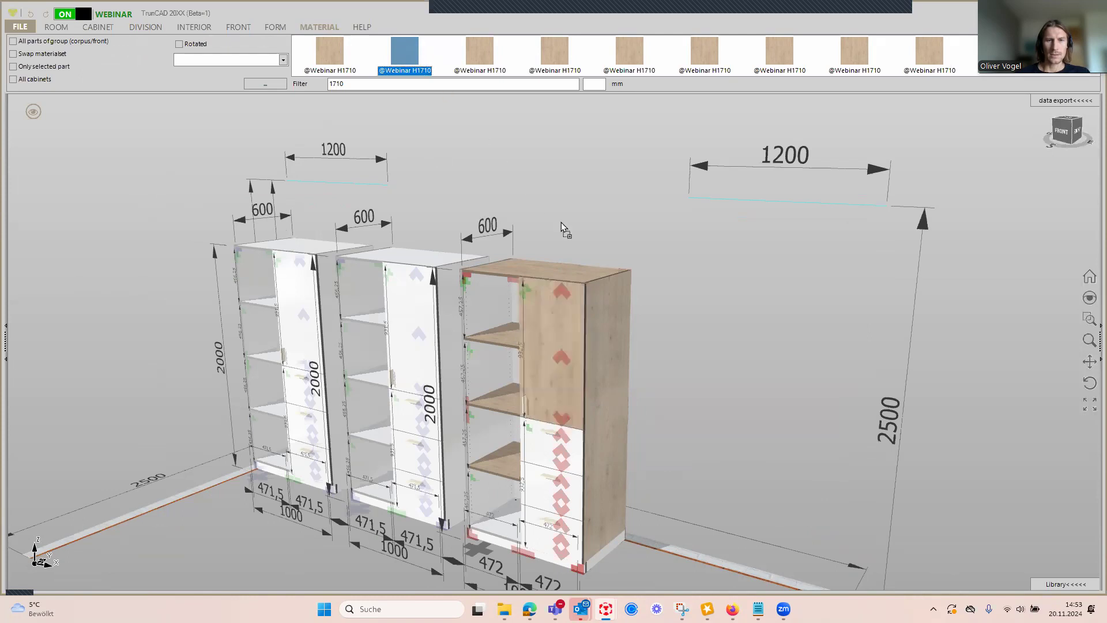
{"action": "left_click", "coordinate": [542, 450]}
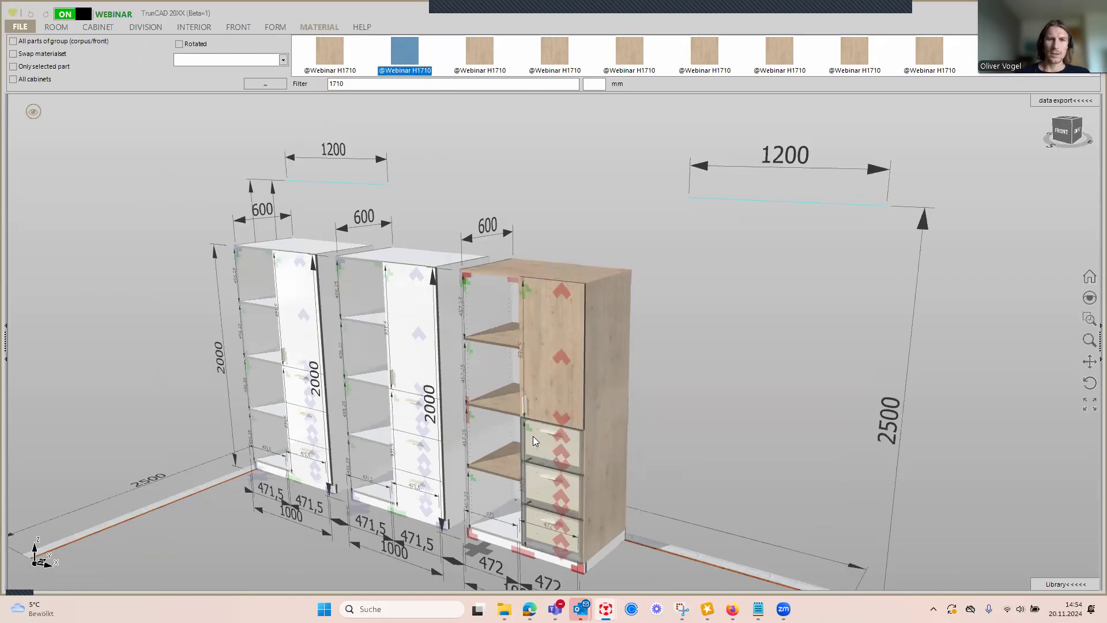
{"action": "left_click", "coordinate": [534, 437]}
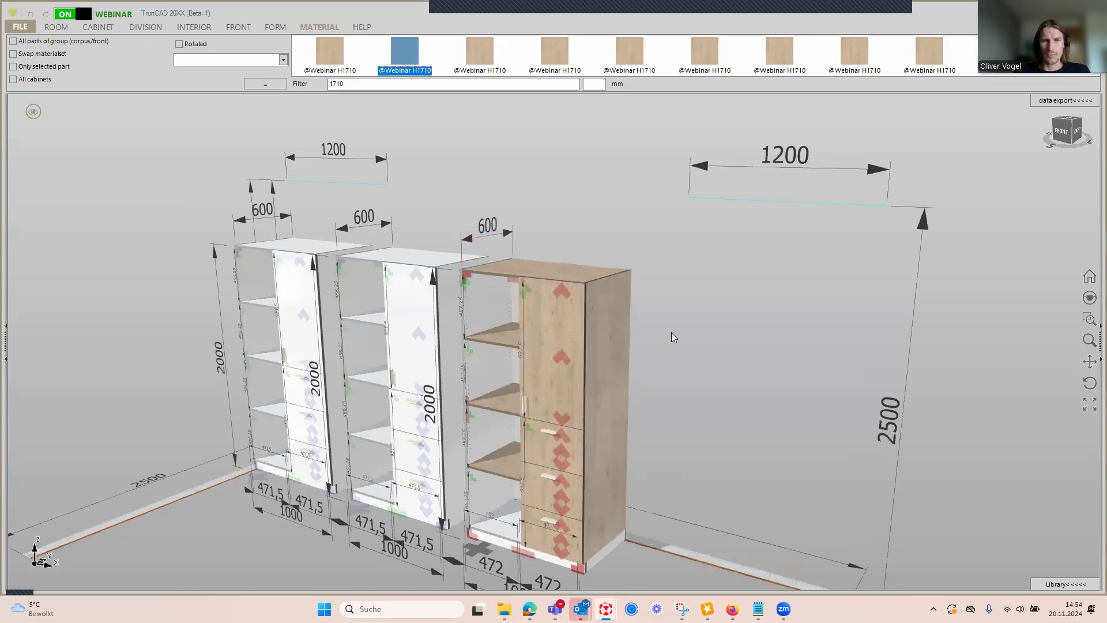
{"action": "scroll", "coordinate": [671, 332], "scroll_direction": "down", "scroll_amount": 2}
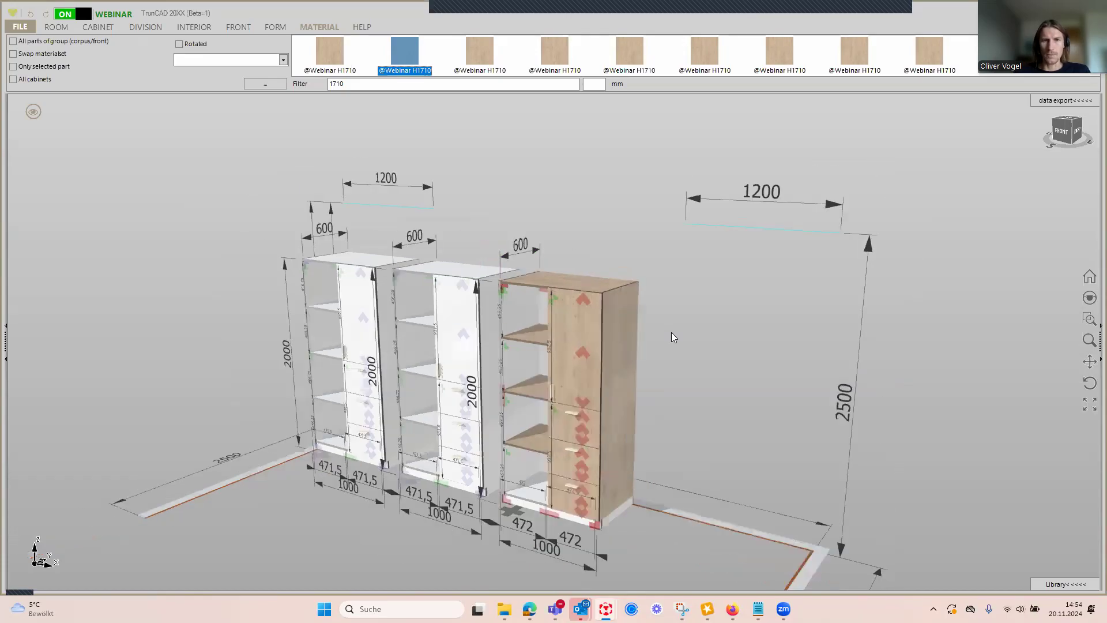
Step: Shorten the material filter to 1 and restrict material changes to only the selected part
{"action": "left_click", "coordinate": [358, 83]}
{"action": "key", "text": "BackSpace"}
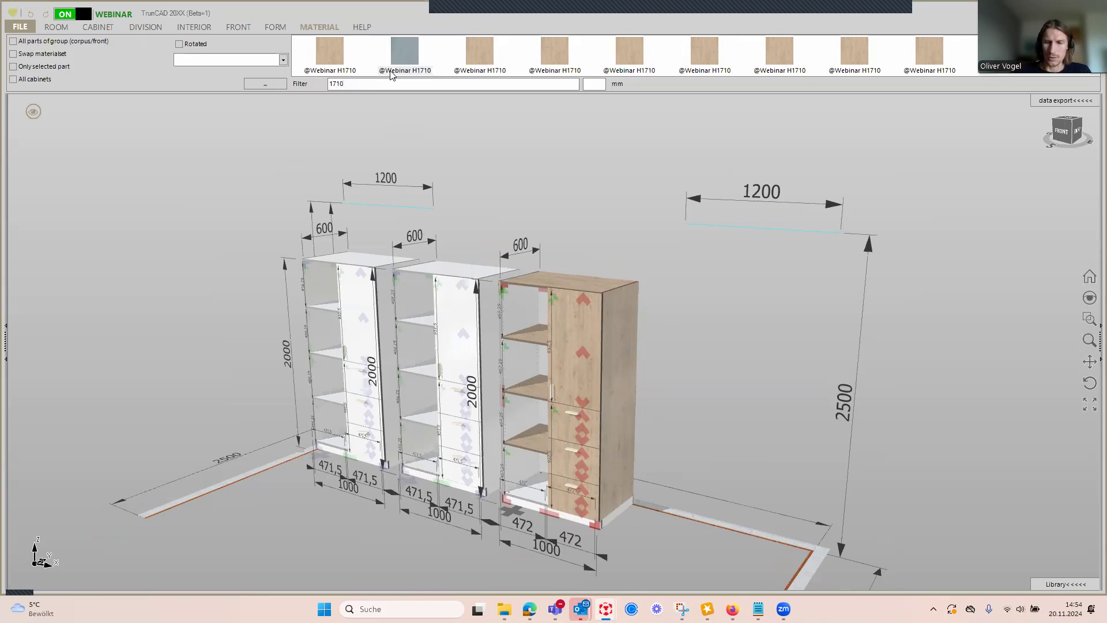
{"action": "key", "text": "BackSpace"}
{"action": "key", "text": "BackSpace"}
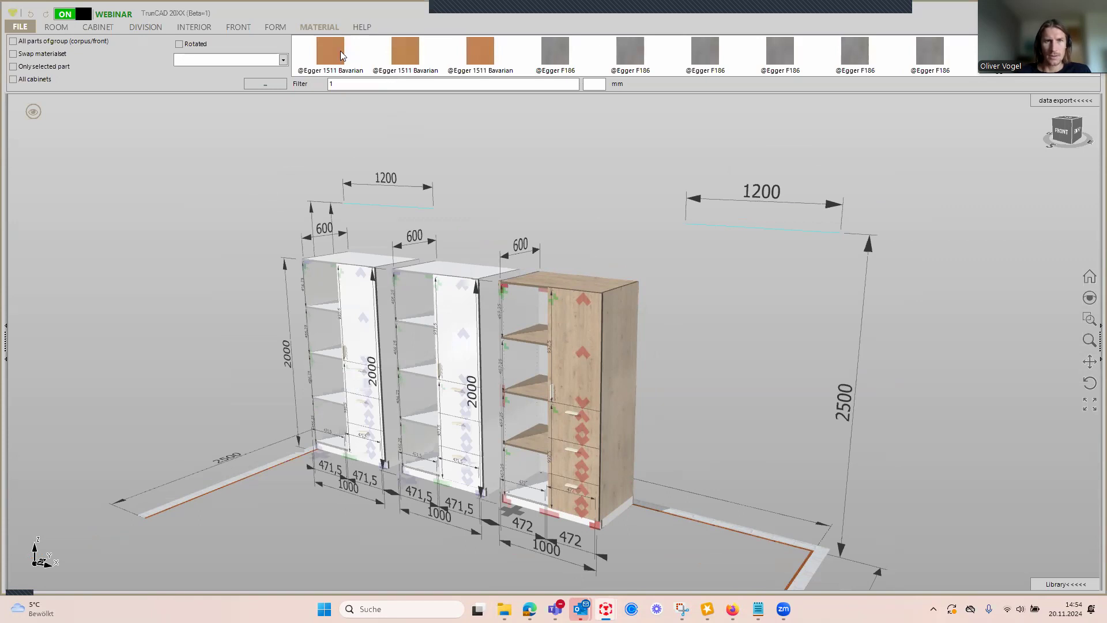
{"action": "left_click", "coordinate": [13, 66]}
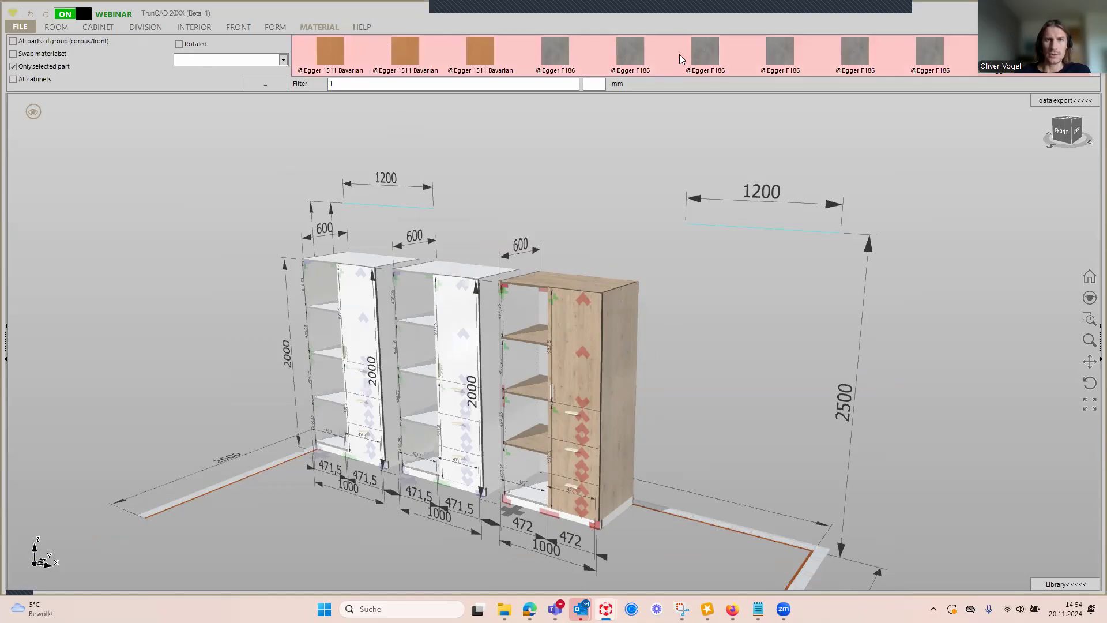
{"action": "left_click", "coordinate": [316, 55]}
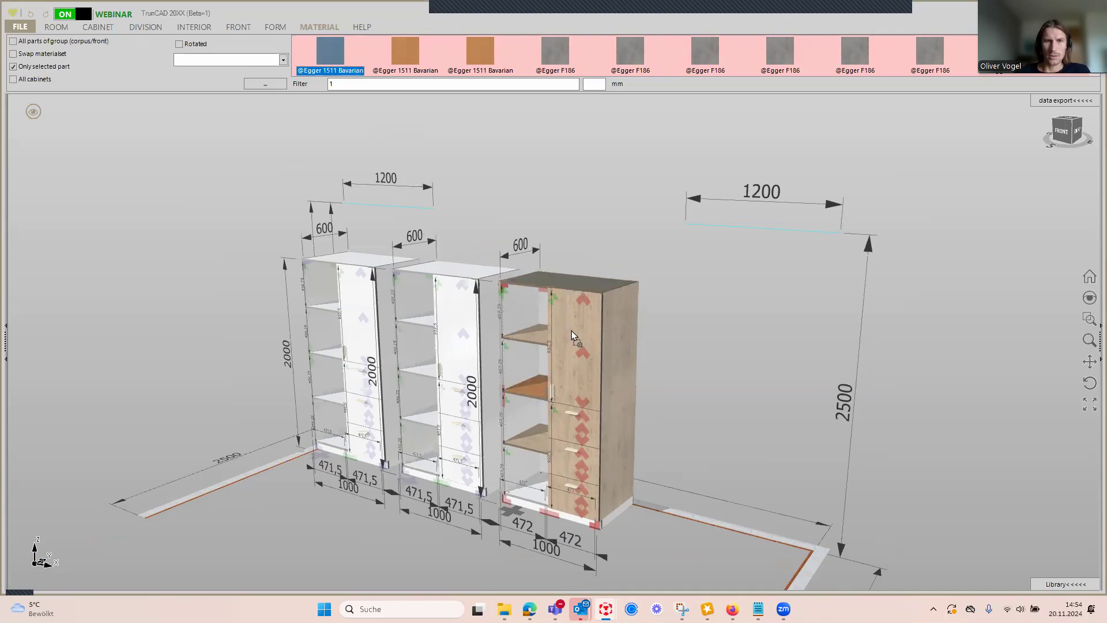
{"action": "left_click", "coordinate": [592, 470]}
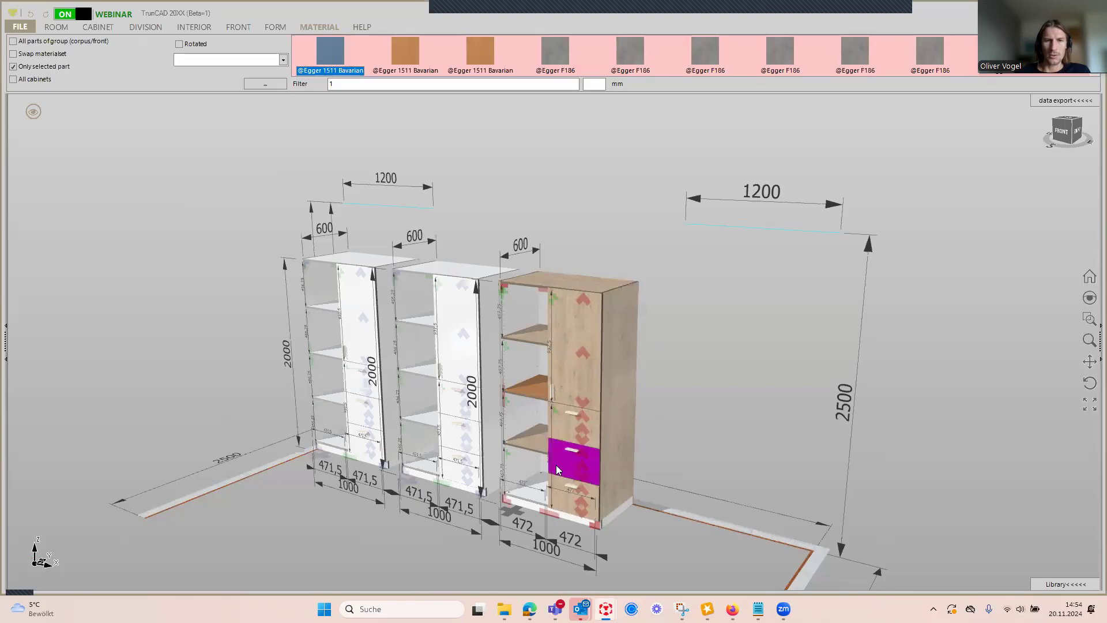
{"action": "scroll", "coordinate": [906, 334], "scroll_direction": "up", "scroll_amount": 4}
{"action": "scroll", "coordinate": [886, 334], "scroll_direction": "down", "scroll_amount": 5}
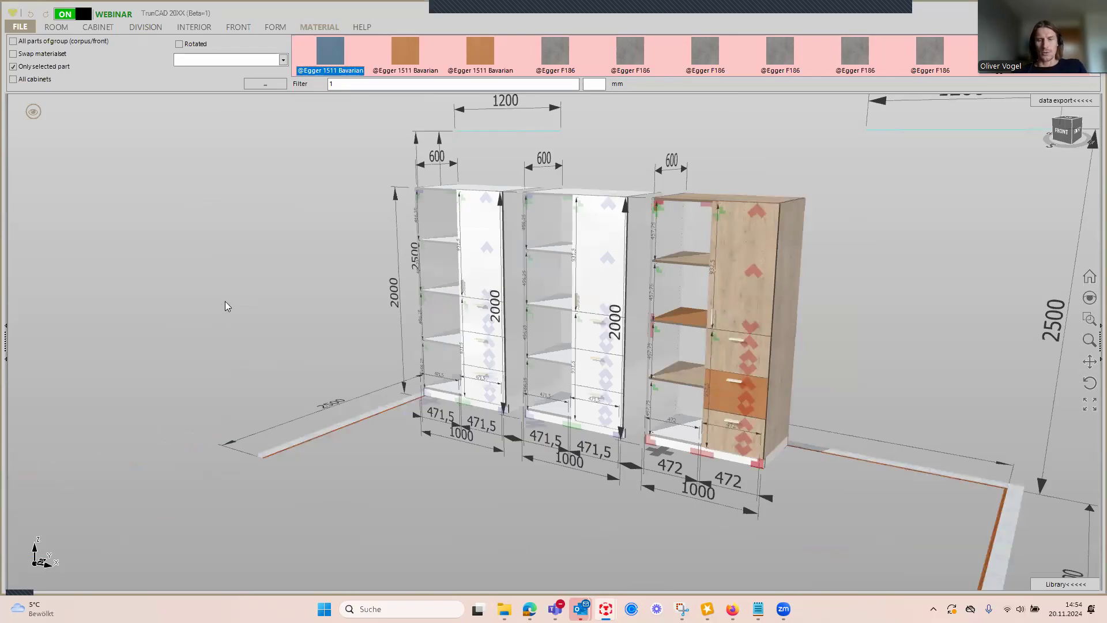
{"action": "left_click", "coordinate": [13, 66]}
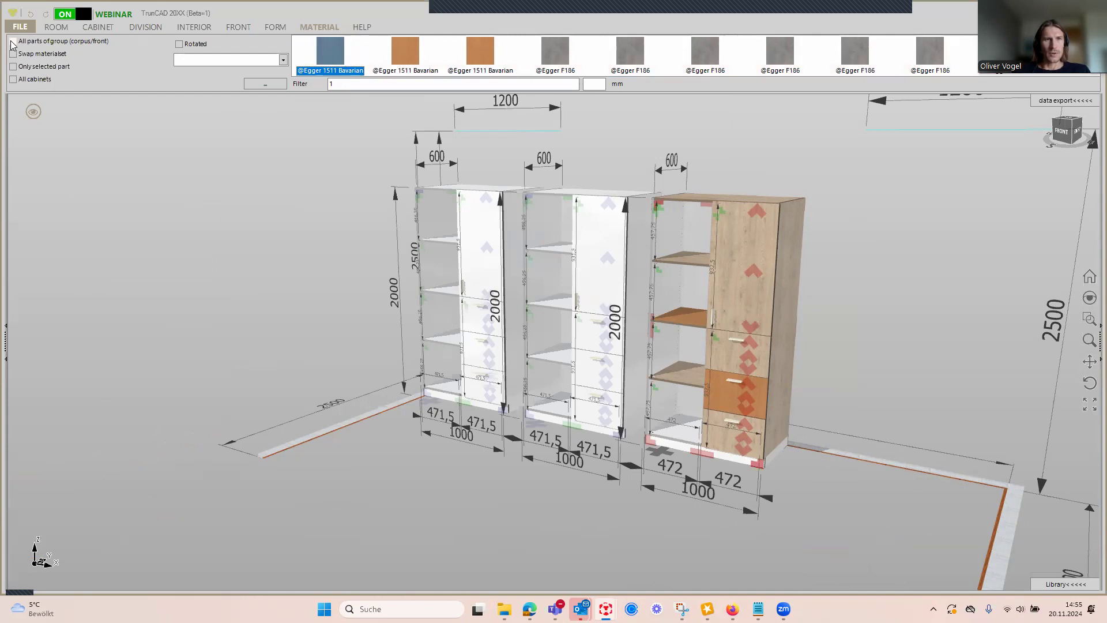
{"action": "left_click", "coordinate": [13, 41]}
{"action": "middle_click_drag", "start_coordinate": [855, 213], "coordinate": [831, 218]}
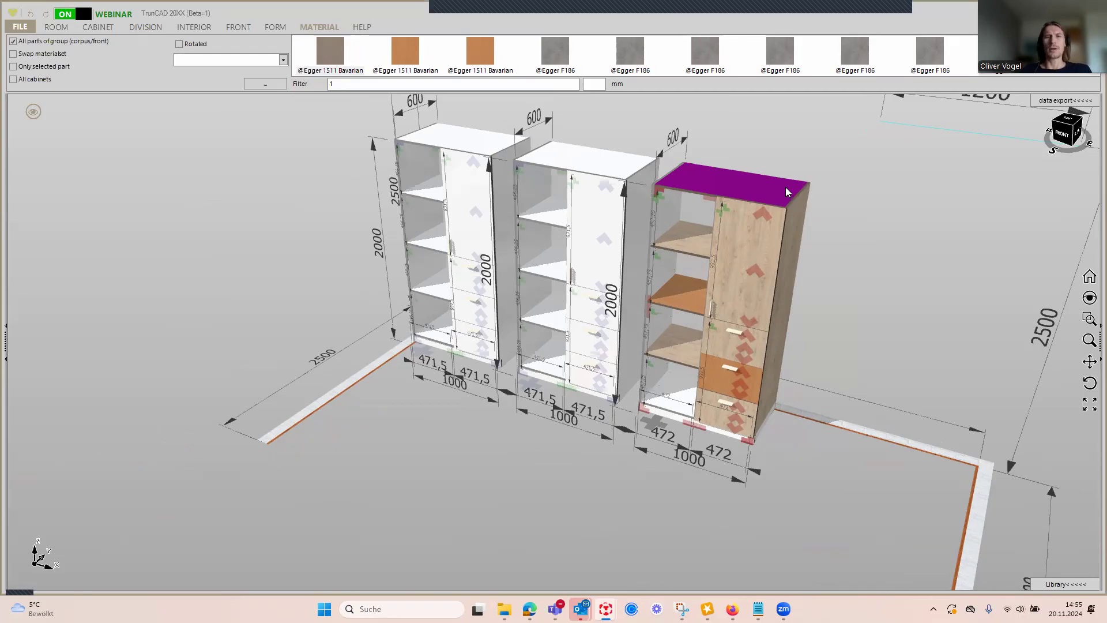
{"action": "mouse_move", "coordinate": [527, 52]}
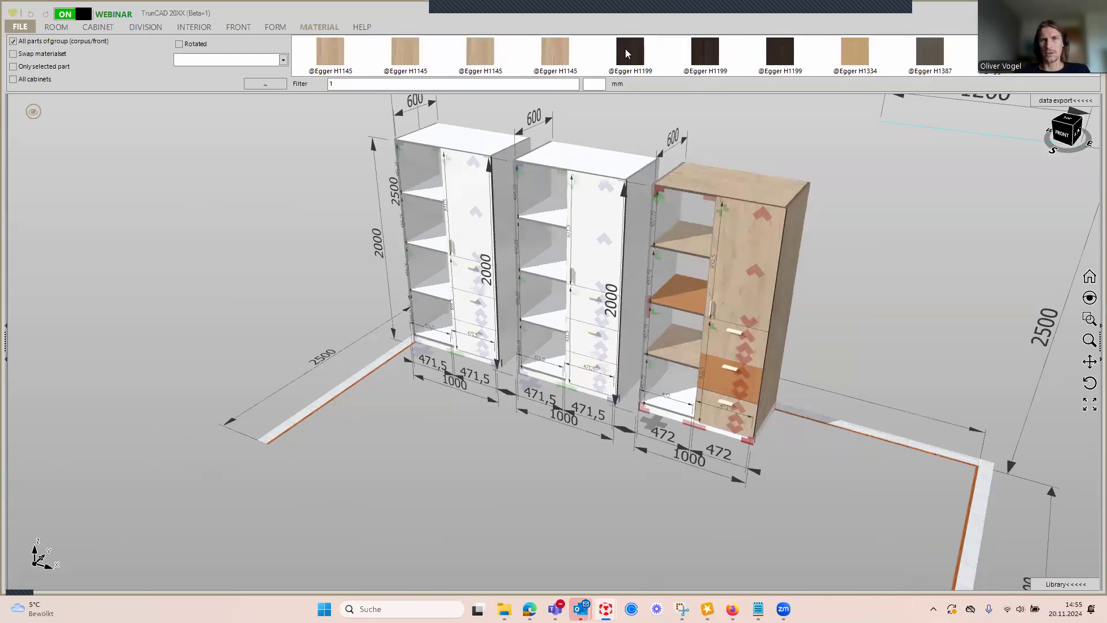
{"action": "left_click_drag", "start_coordinate": [627, 44], "coordinate": [745, 178]}
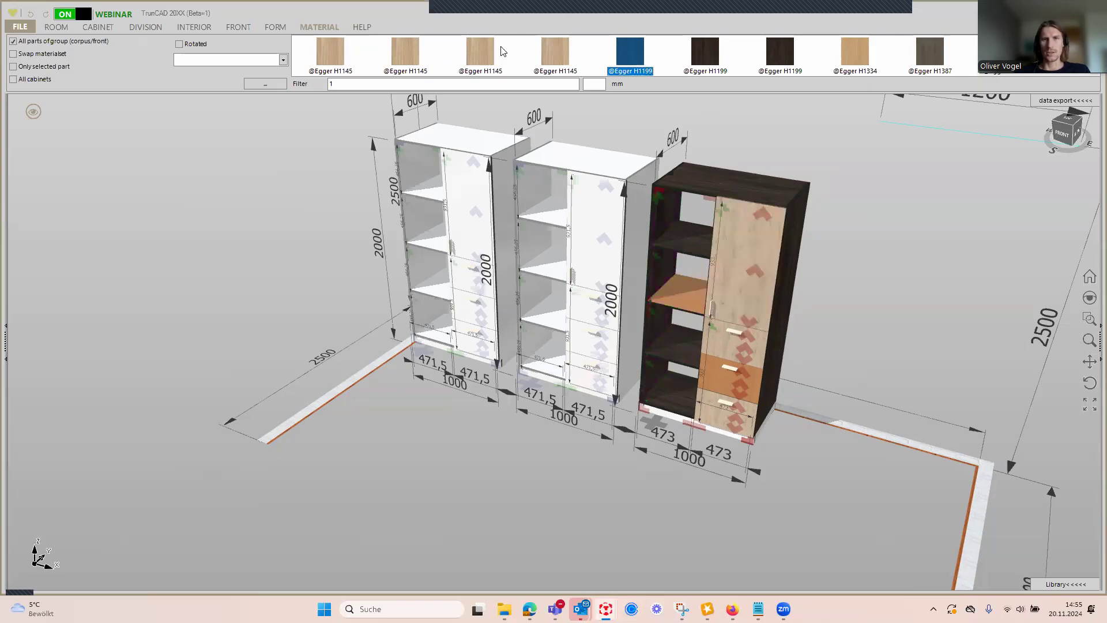
{"action": "left_click", "coordinate": [853, 52]}
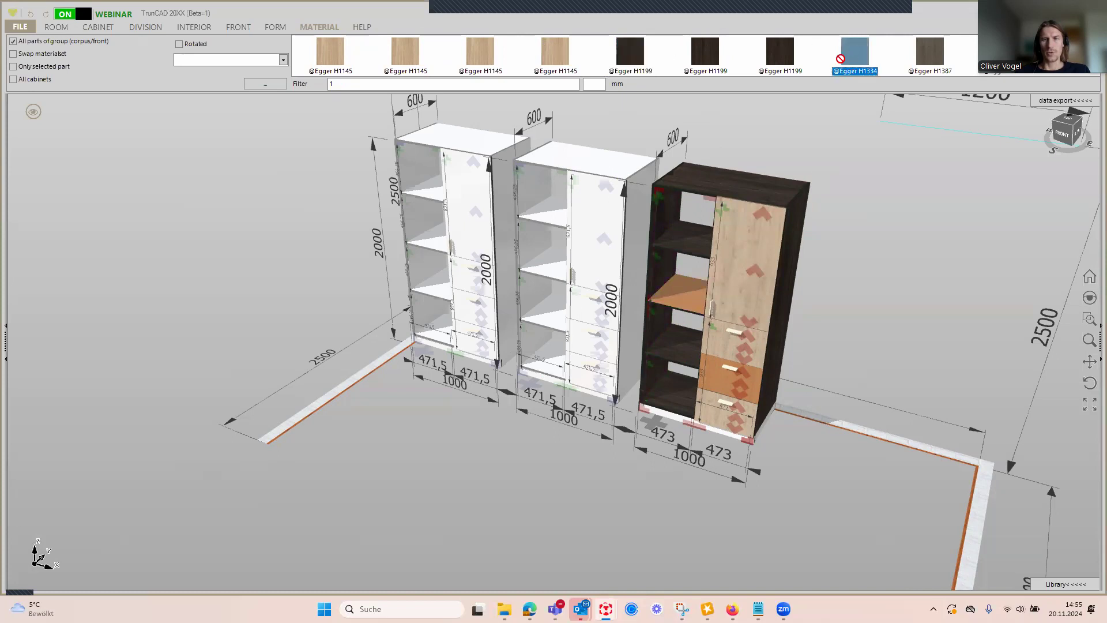
{"action": "left_click", "coordinate": [685, 286]}
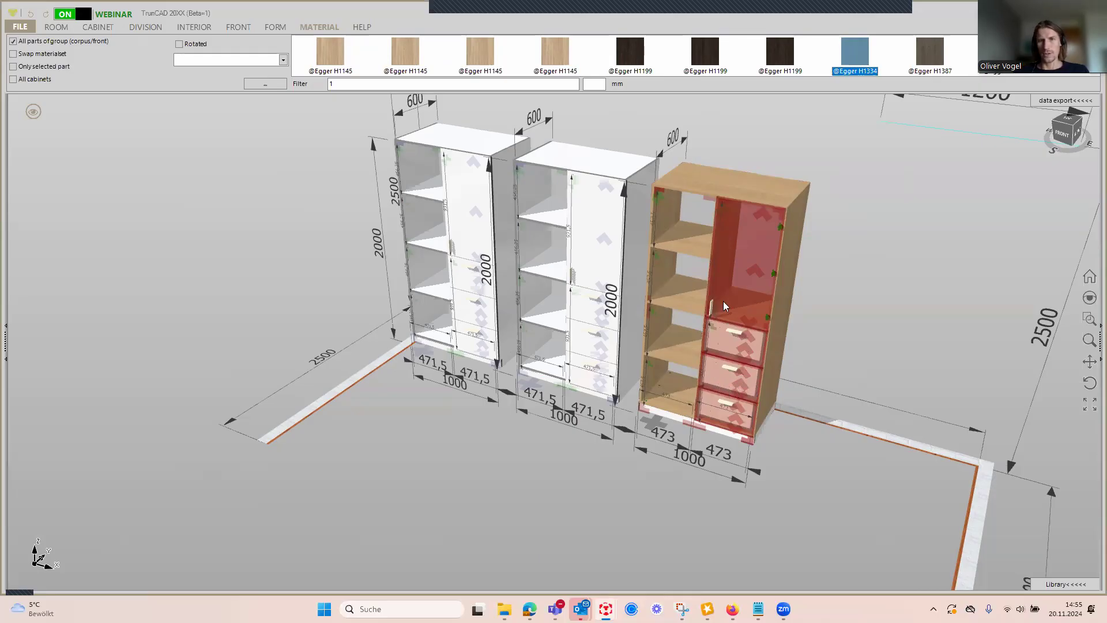
{"action": "left_click", "coordinate": [756, 254]}
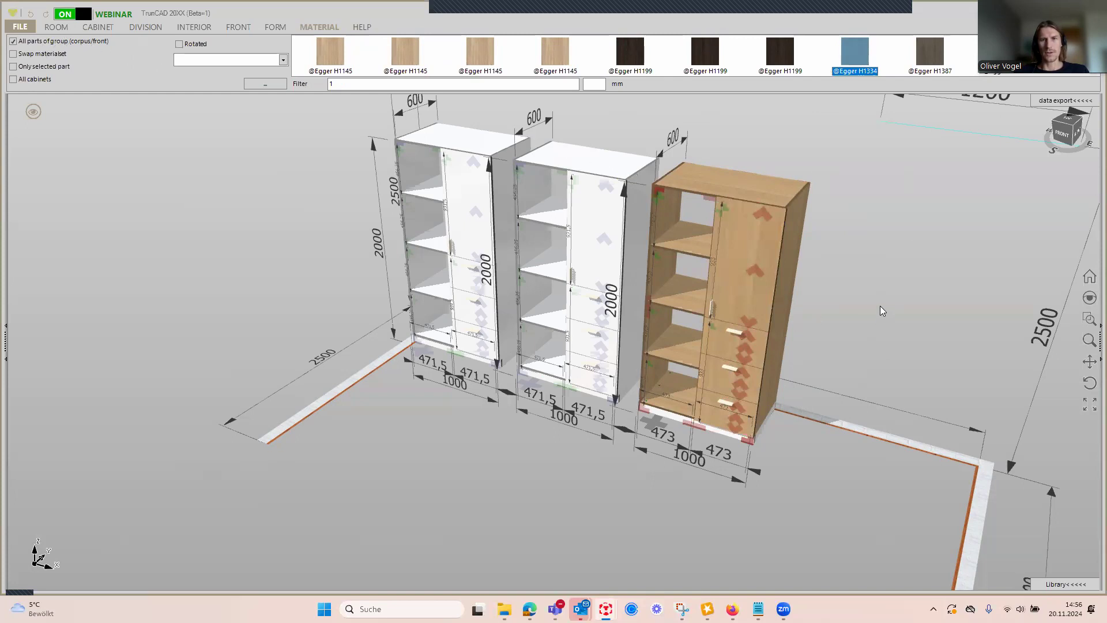
Step: Extend material changes to all cabinets and filter the material sets by 1710
{"action": "middle_click_drag", "start_coordinate": [846, 312], "coordinate": [552, 307]}
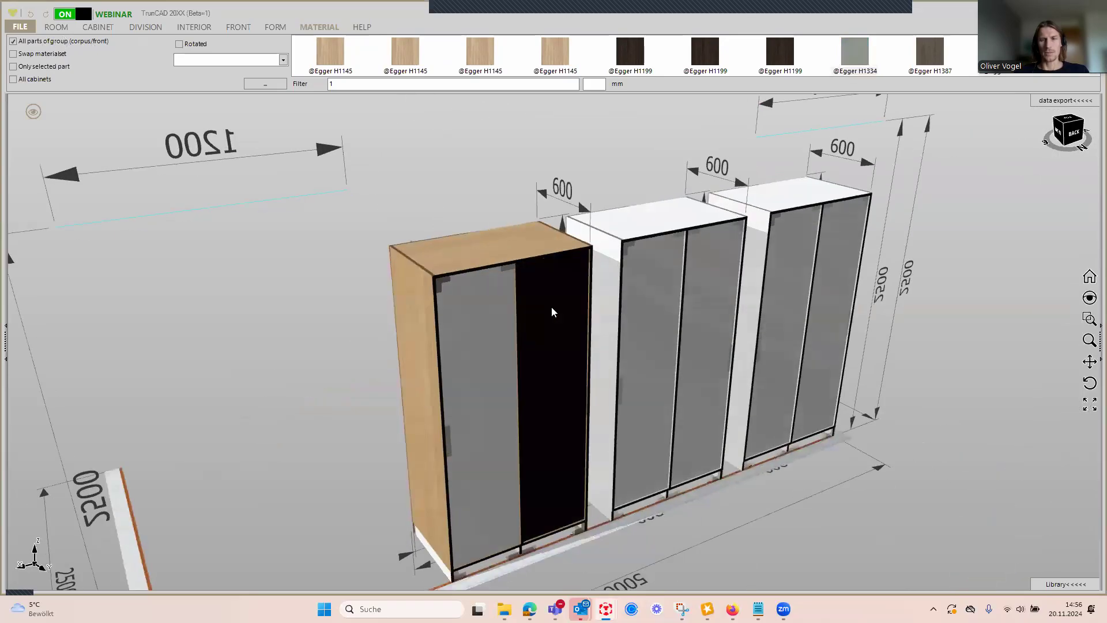
{"action": "scroll", "coordinate": [549, 318], "scroll_direction": "down", "scroll_amount": 4}
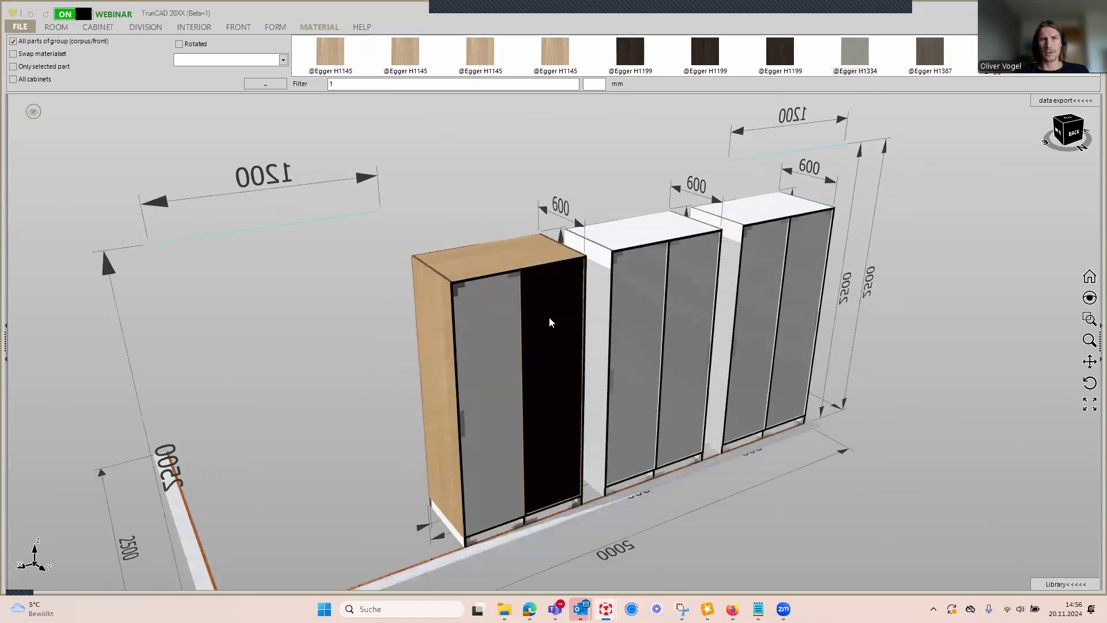
{"action": "middle_click_drag", "start_coordinate": [578, 435], "coordinate": [637, 478]}
{"action": "scroll", "coordinate": [744, 411], "scroll_direction": "down", "scroll_amount": 2}
{"action": "middle_click_drag", "start_coordinate": [756, 397], "coordinate": [758, 445]}
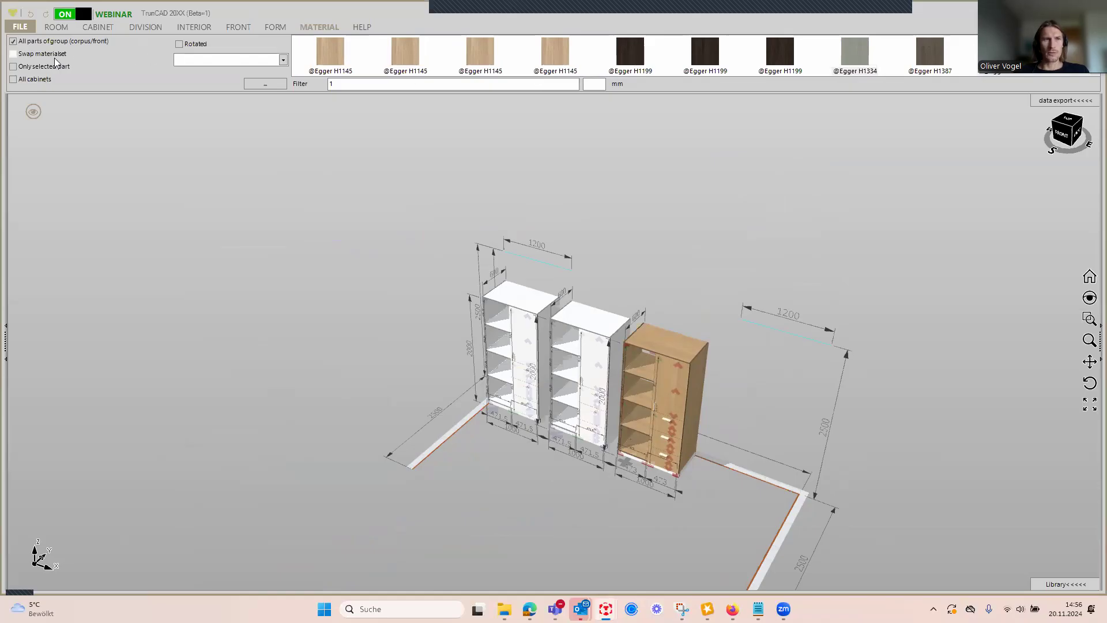
{"action": "left_click", "coordinate": [12, 80]}
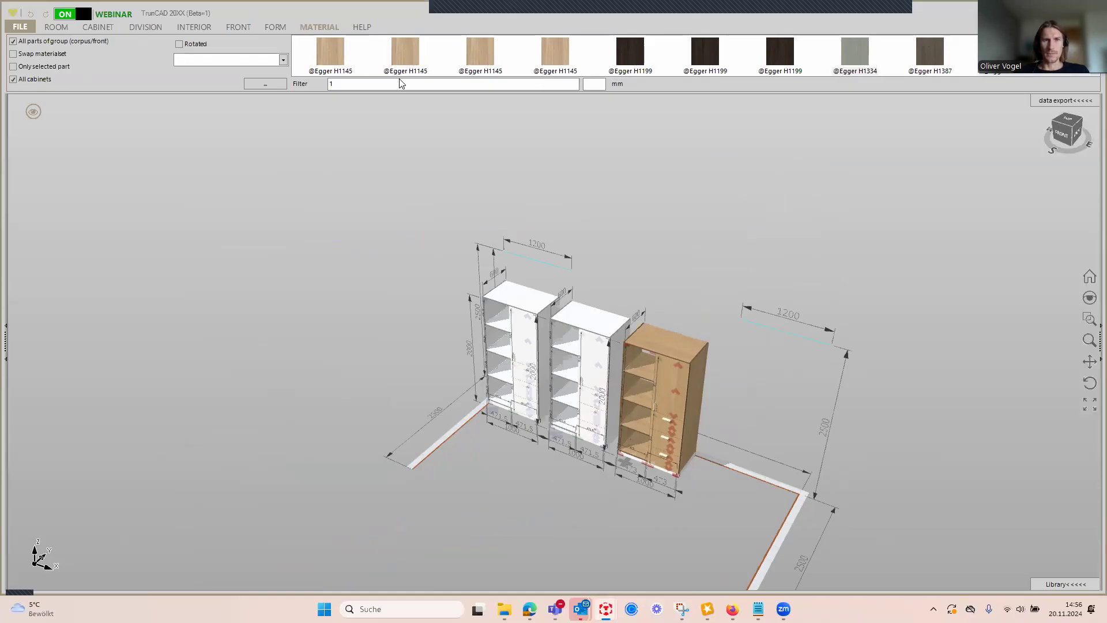
{"action": "double_click", "coordinate": [331, 84]}
{"action": "type", "text": "1710"}
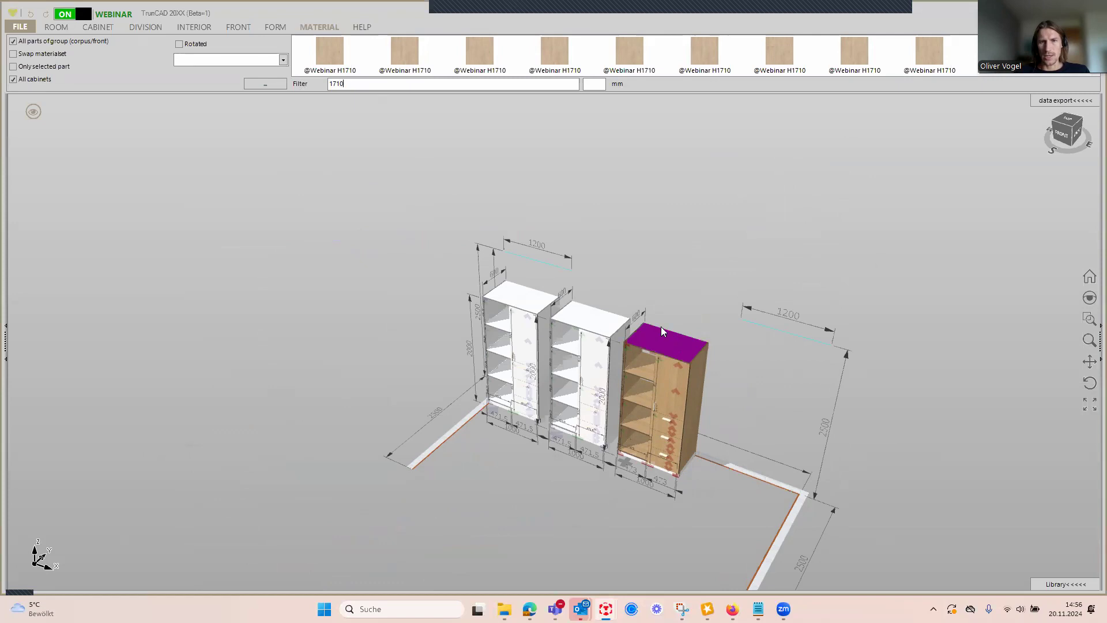
{"action": "scroll", "coordinate": [660, 327], "scroll_direction": "up", "scroll_amount": 3}
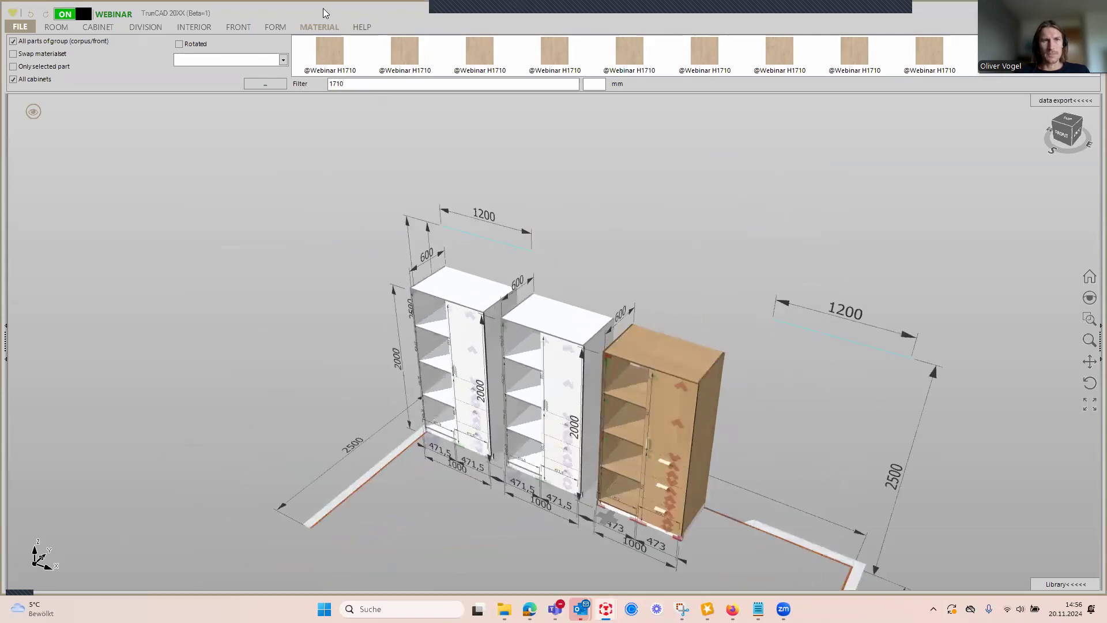
{"action": "left_click", "coordinate": [330, 55]}
{"action": "left_click", "coordinate": [461, 280]}
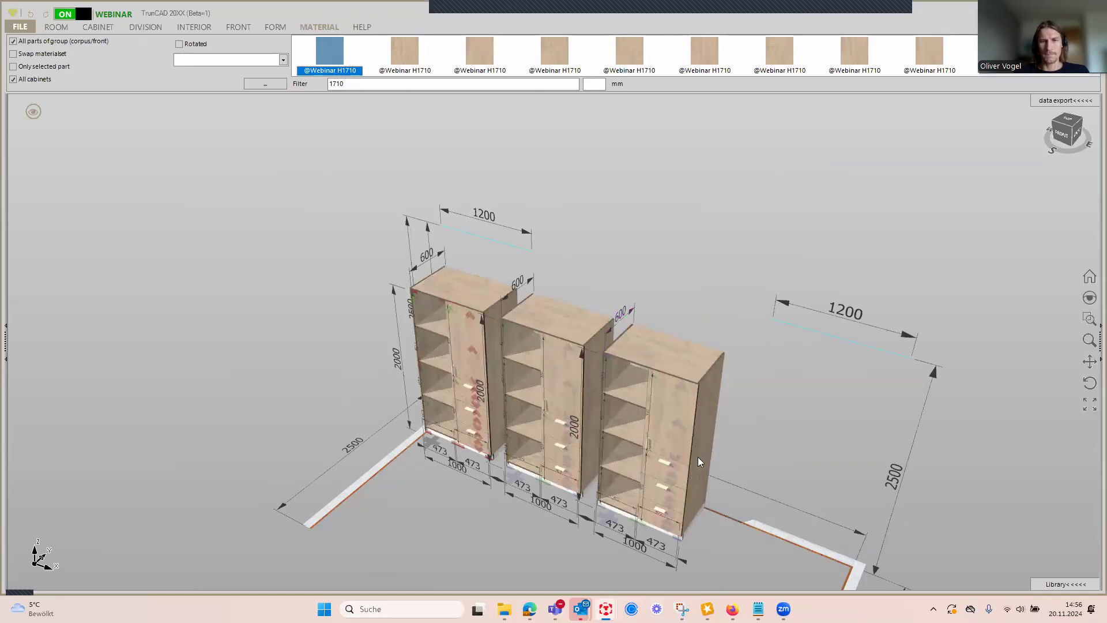
{"action": "scroll", "coordinate": [697, 457], "scroll_direction": "up", "scroll_amount": 3}
{"action": "scroll", "coordinate": [698, 454], "scroll_direction": "down", "scroll_amount": 4}
{"action": "mouse_move", "coordinate": [756, 450]}
{"action": "middle_mouse_down"}
{"action": "mouse_move", "coordinate": [786, 420]}
{"action": "mouse_move", "coordinate": [790, 389]}
{"action": "mouse_move", "coordinate": [756, 413]}
{"action": "mouse_move", "coordinate": [759, 443]}
{"action": "middle_mouse_up"}
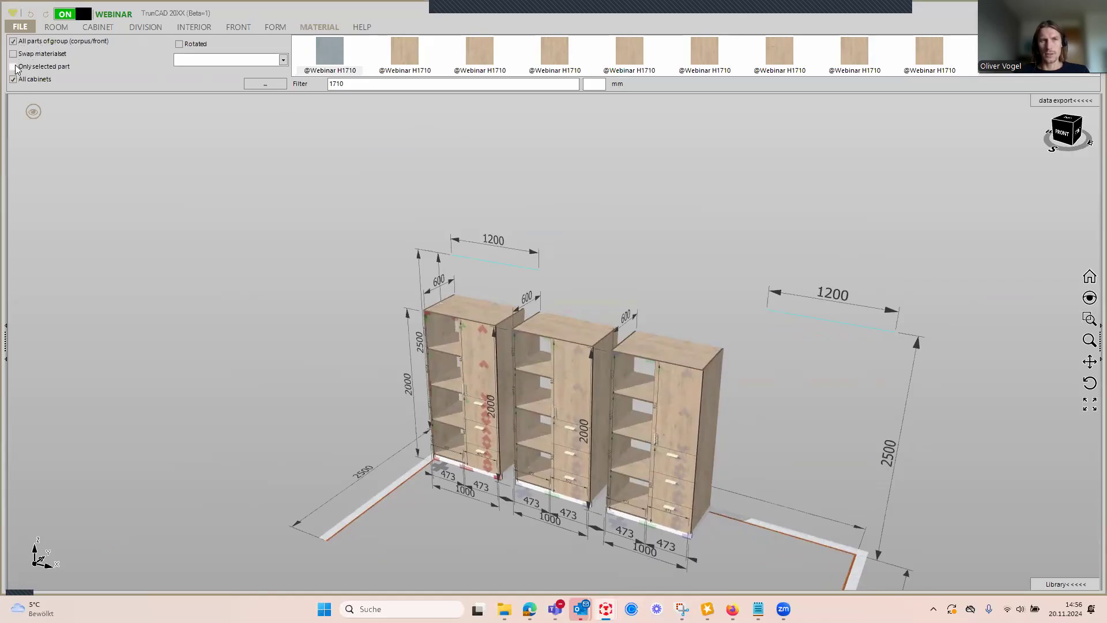
{"action": "middle_click_drag", "start_coordinate": [711, 302], "coordinate": [276, 14]}
{"action": "left_click_drag", "start_coordinate": [320, 52], "coordinate": [434, 399]}
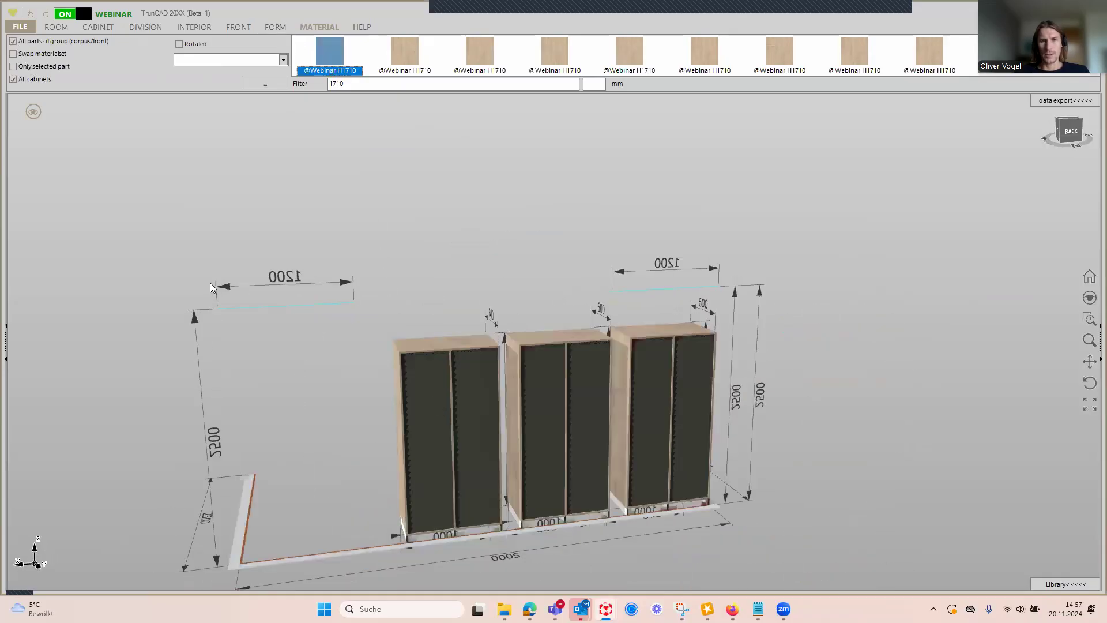
{"action": "scroll", "coordinate": [495, 391], "scroll_direction": "up", "scroll_amount": 2}
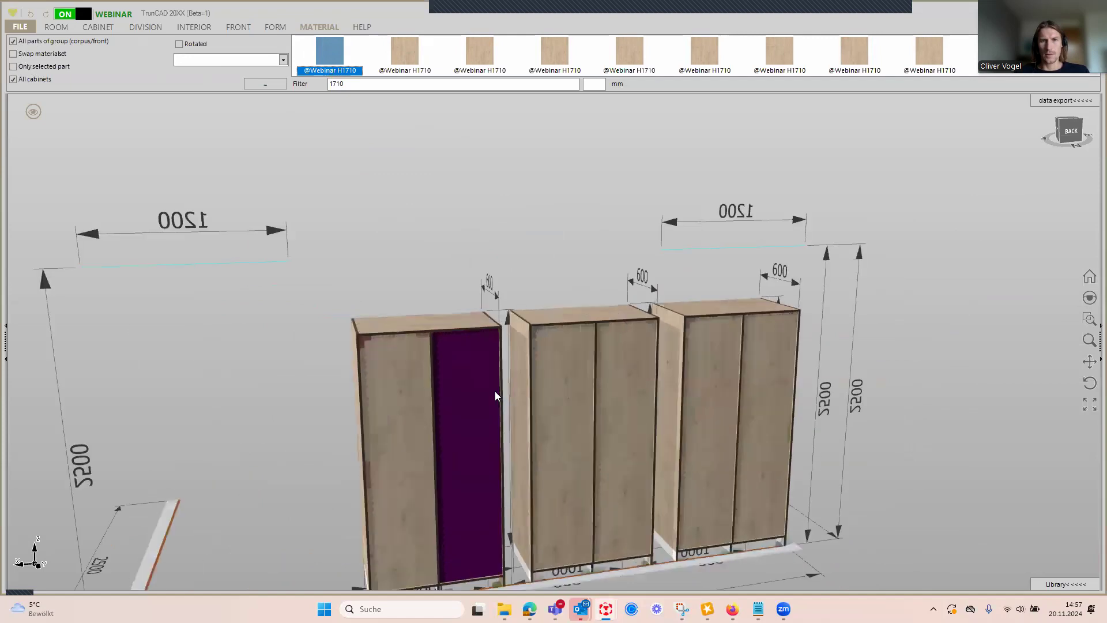
{"action": "scroll", "coordinate": [480, 372], "scroll_direction": "down", "scroll_amount": 3}
{"action": "middle_click_drag", "start_coordinate": [480, 371], "coordinate": [607, 374]}
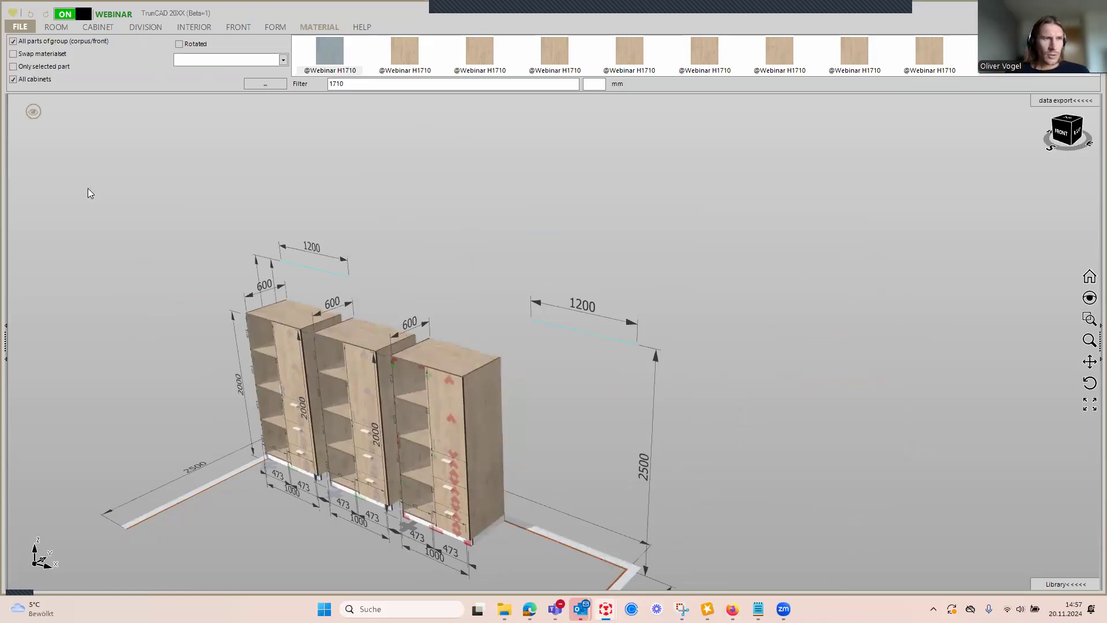
Step: Turn off applying material changes to all parts of the group and to all cabinets
{"action": "left_click", "coordinate": [12, 41]}
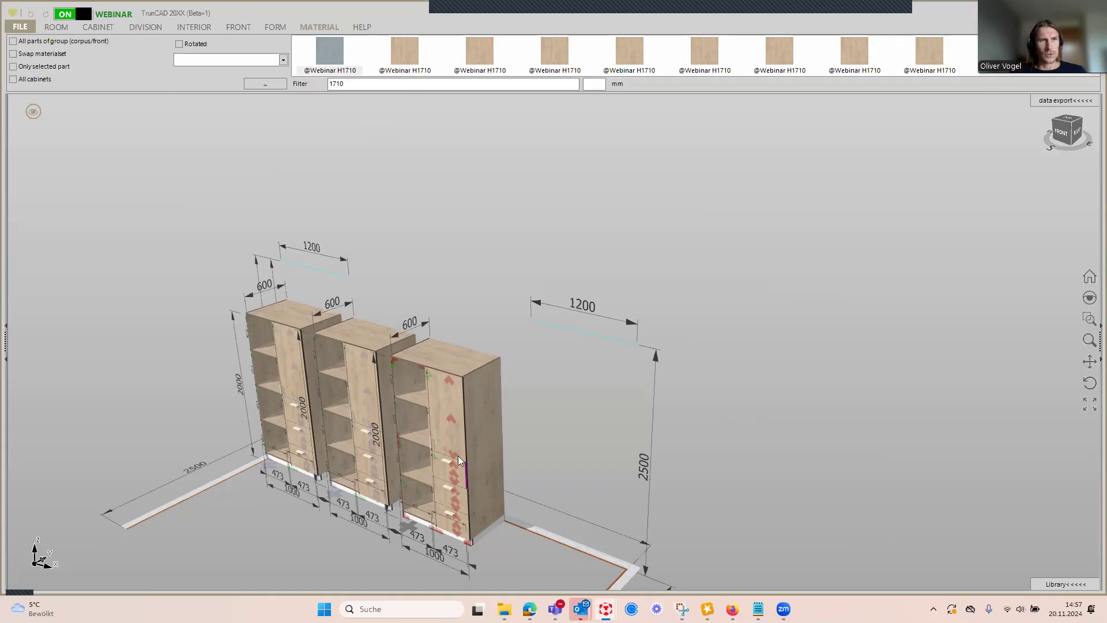
{"action": "left_click", "coordinate": [448, 421]}
{"action": "middle_click_drag", "start_coordinate": [448, 420], "coordinate": [482, 377]}
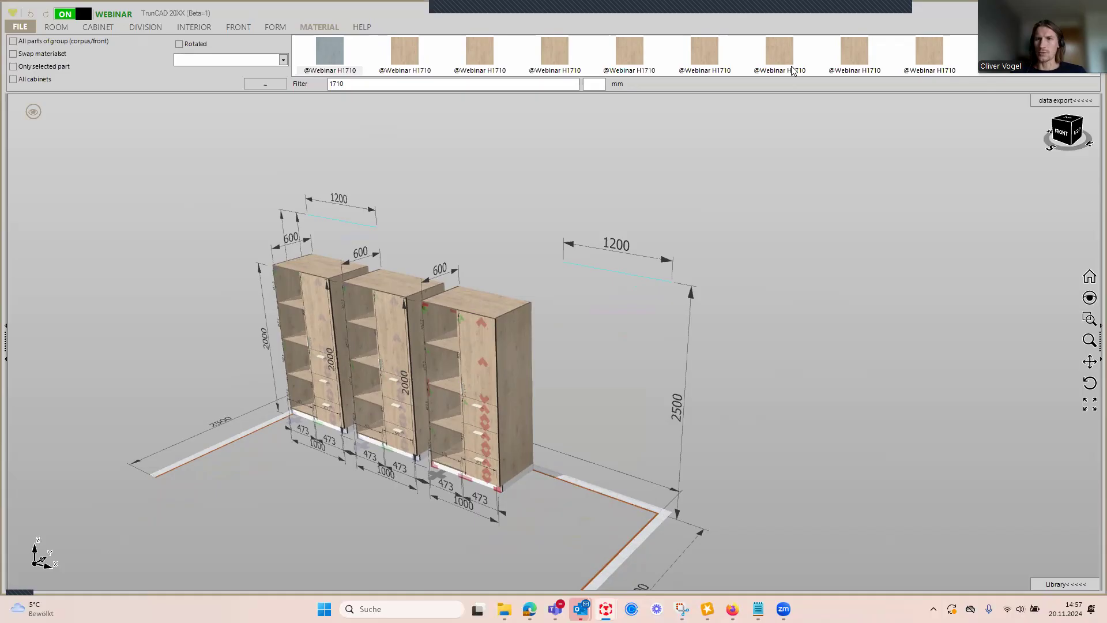
Step: Open the data export parts list and clear the material filter
{"action": "left_click", "coordinate": [1032, 101]}
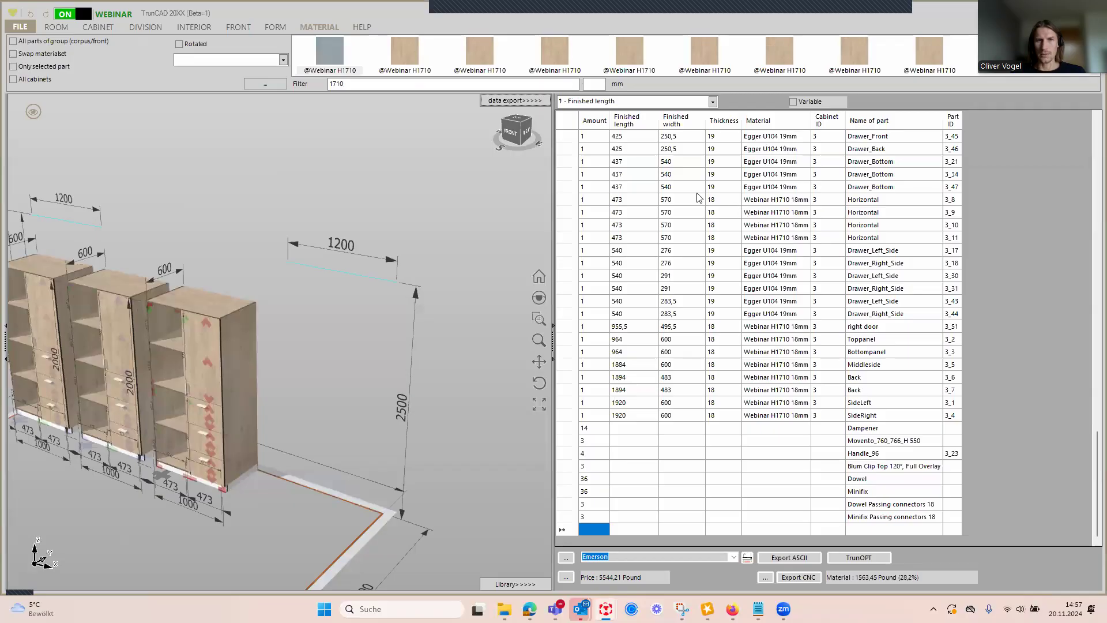
{"action": "double_click", "coordinate": [383, 83]}
{"action": "key", "text": "BackSpace"}
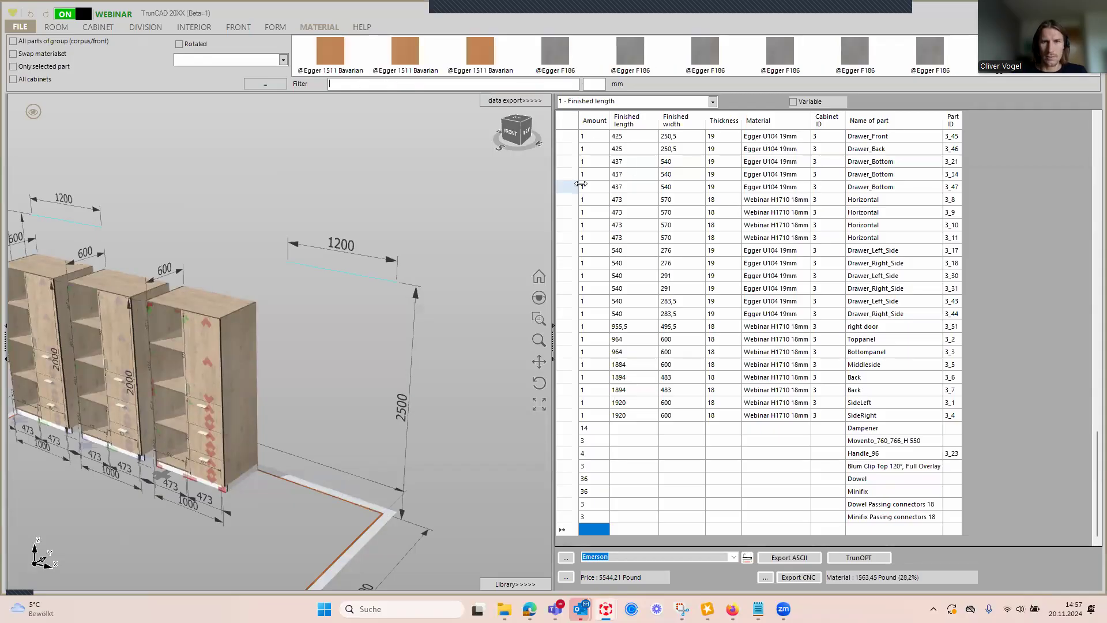
Step: Examine the material assignments of the corpus, front and drawer parts in the parts list of all three cabinets, then close the list
{"action": "scroll", "coordinate": [617, 213], "scroll_direction": "up", "scroll_amount": 6}
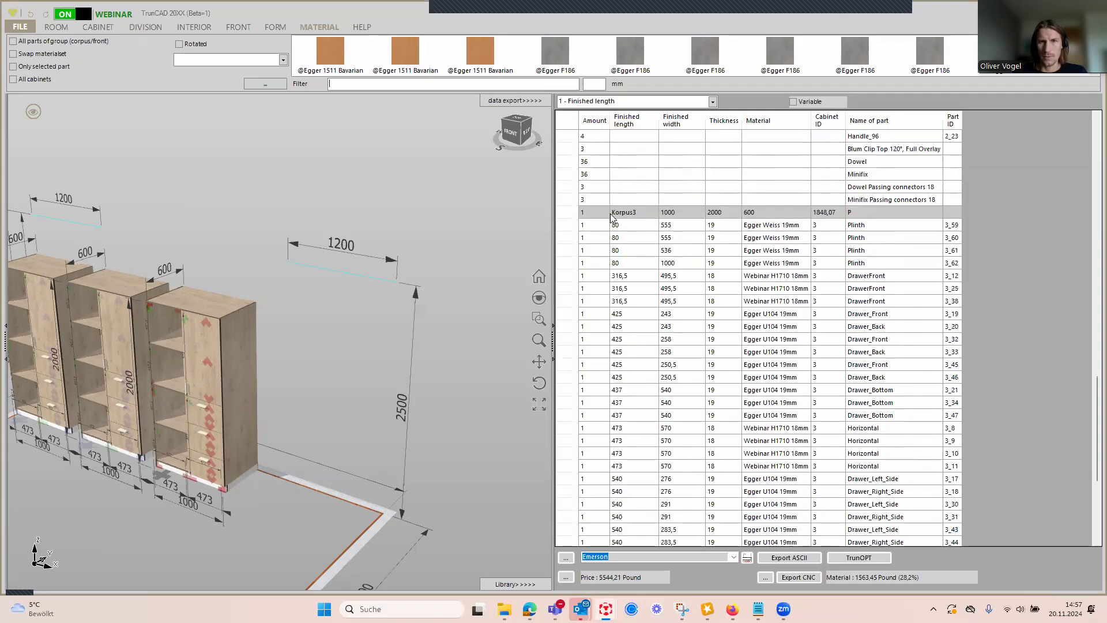
{"action": "scroll", "coordinate": [634, 241], "scroll_direction": "down", "scroll_amount": 2}
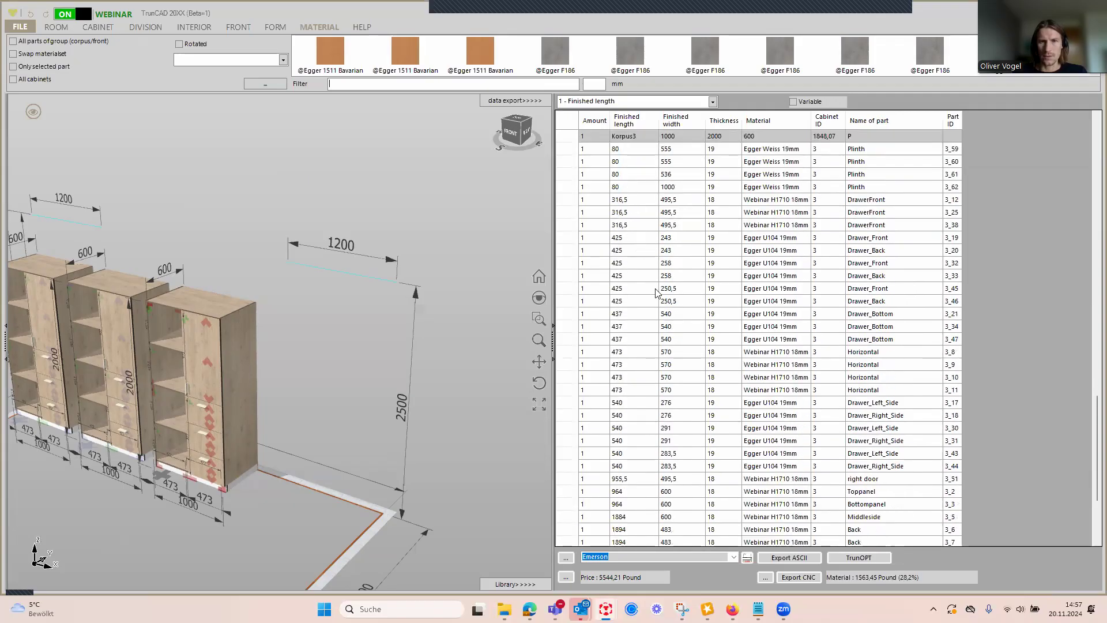
{"action": "scroll", "coordinate": [656, 292], "scroll_direction": "down", "scroll_amount": 1}
{"action": "scroll", "coordinate": [656, 291], "scroll_direction": "up", "scroll_amount": 20}
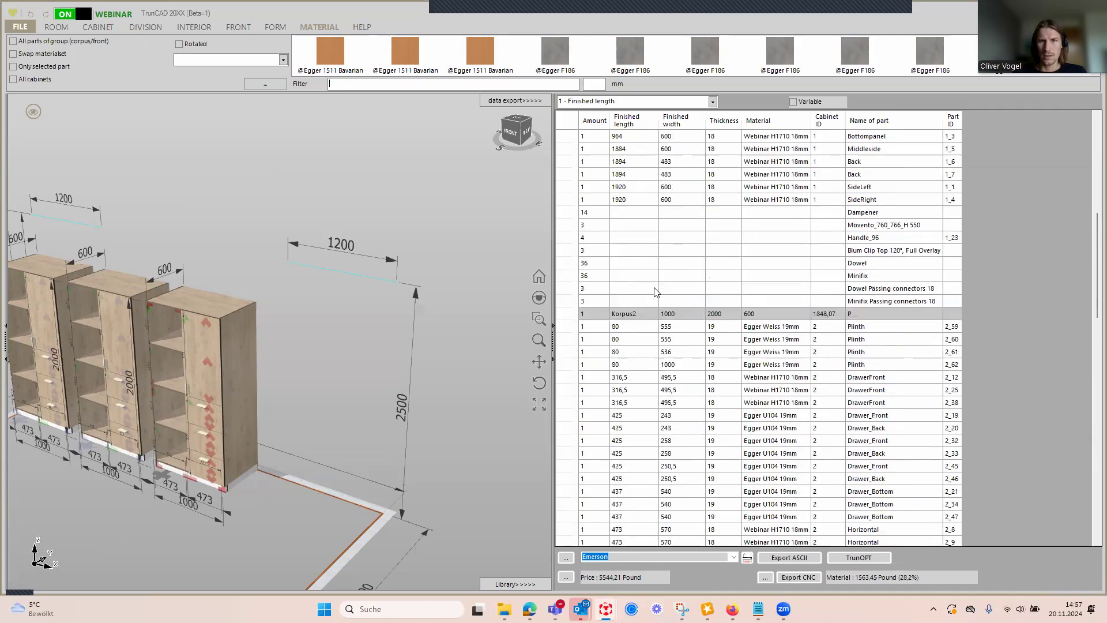
{"action": "scroll", "coordinate": [653, 323], "scroll_direction": "up", "scroll_amount": 10}
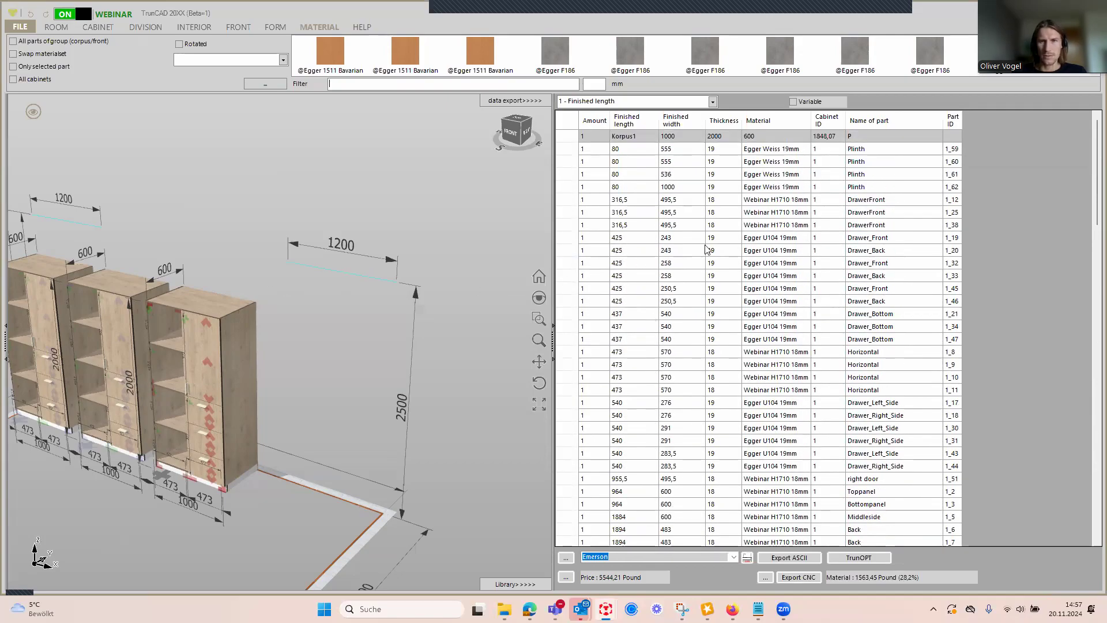
{"action": "left_click", "coordinate": [764, 242]}
{"action": "left_click", "coordinate": [769, 240]}
{"action": "left_click", "coordinate": [777, 239]}
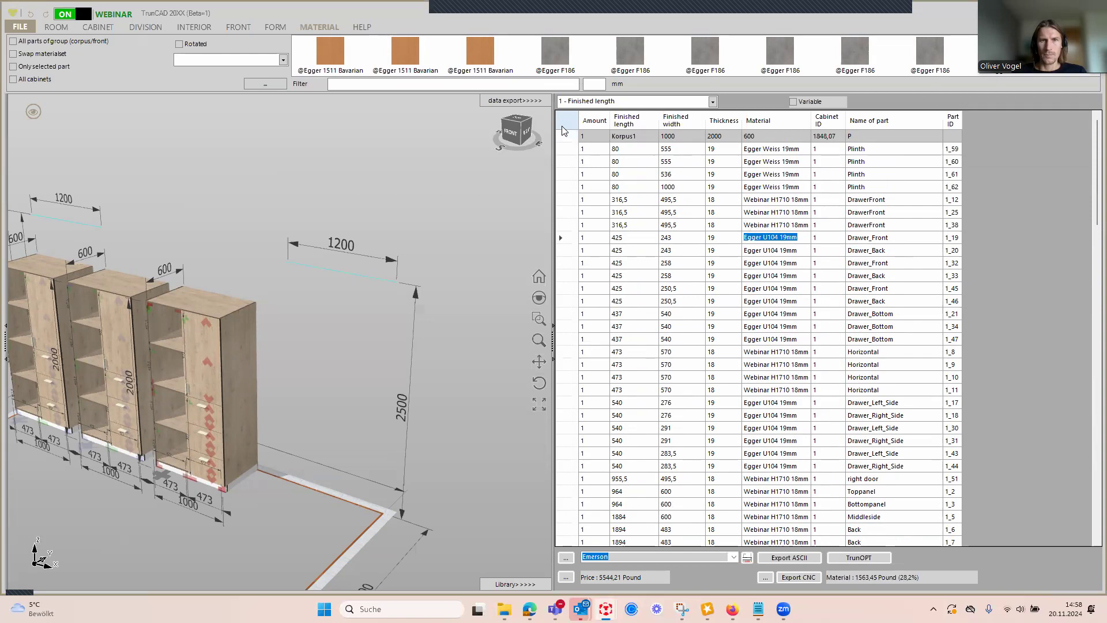
{"action": "left_click", "coordinate": [491, 101]}
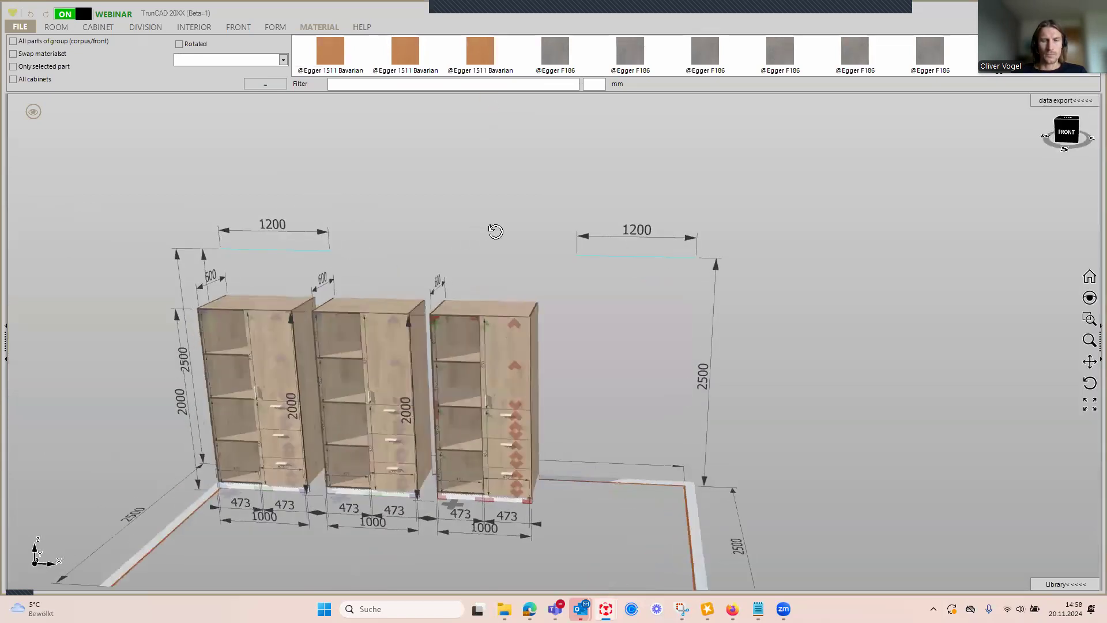
Step: Delete the third cabinet and remove the door above the drawers of the second cabinet
{"action": "right_click", "coordinate": [448, 500]}
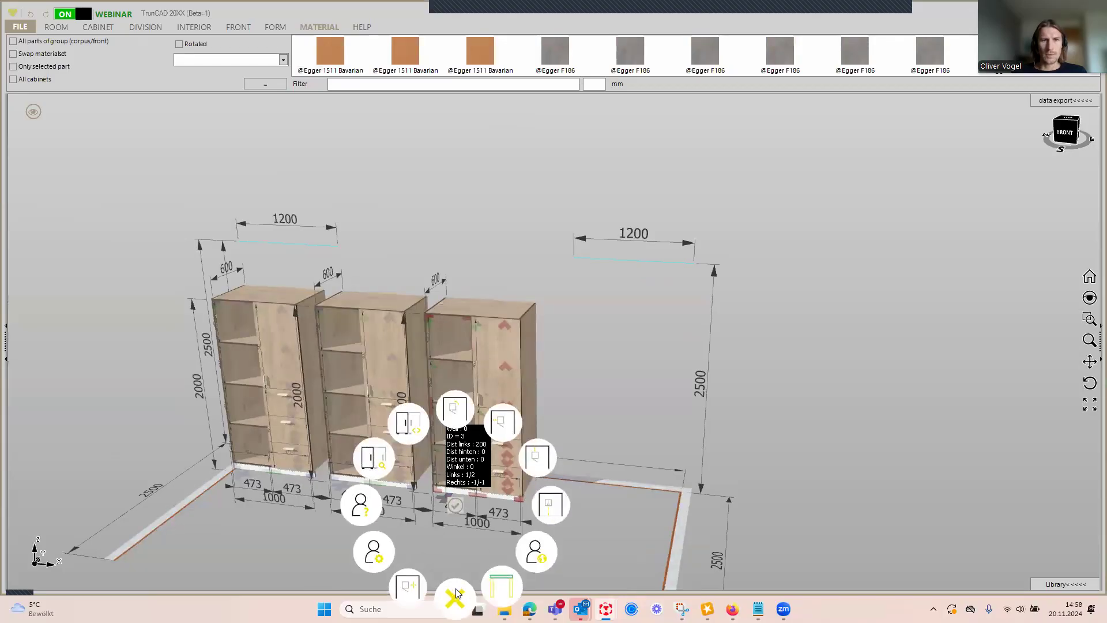
{"action": "left_click", "coordinate": [455, 596]}
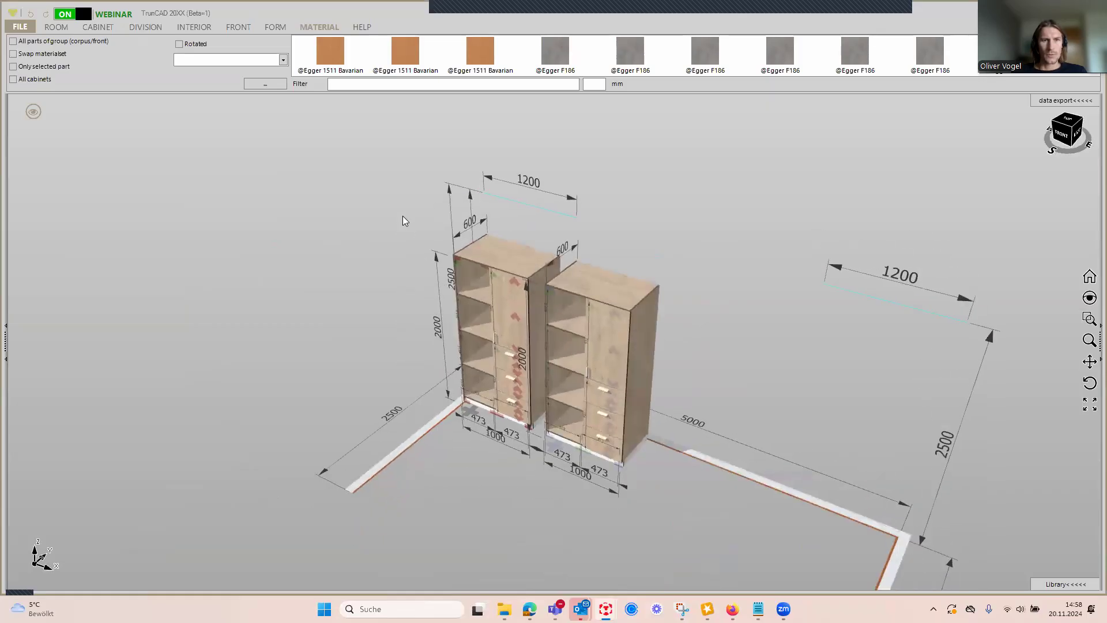
{"action": "scroll", "coordinate": [592, 349], "scroll_direction": "up", "scroll_amount": 4}
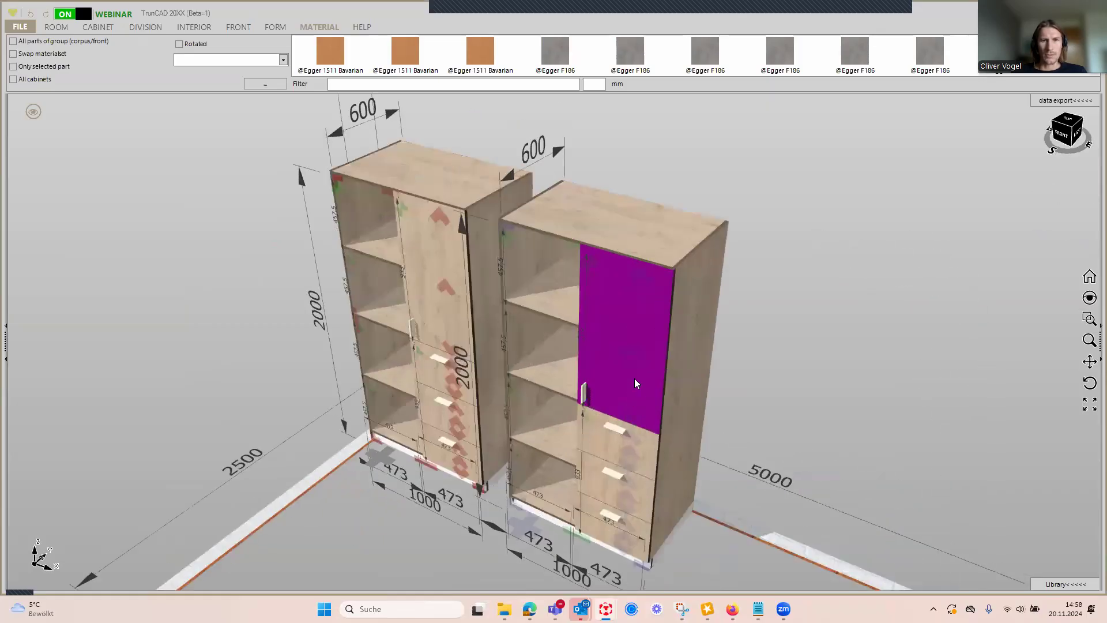
{"action": "left_click", "coordinate": [636, 354]}
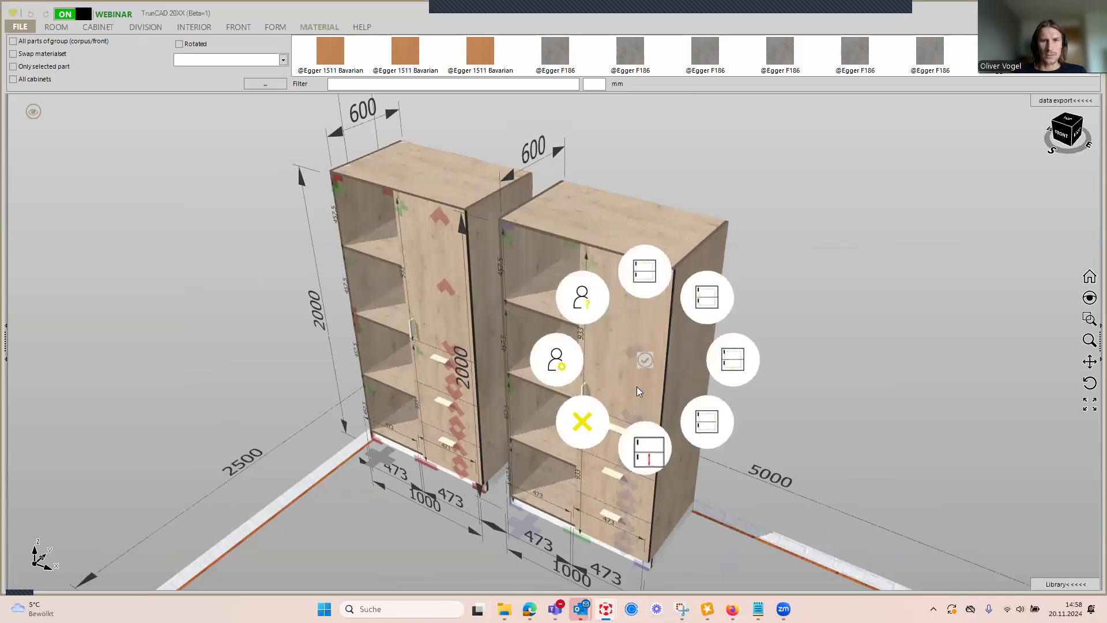
{"action": "left_click", "coordinate": [583, 424]}
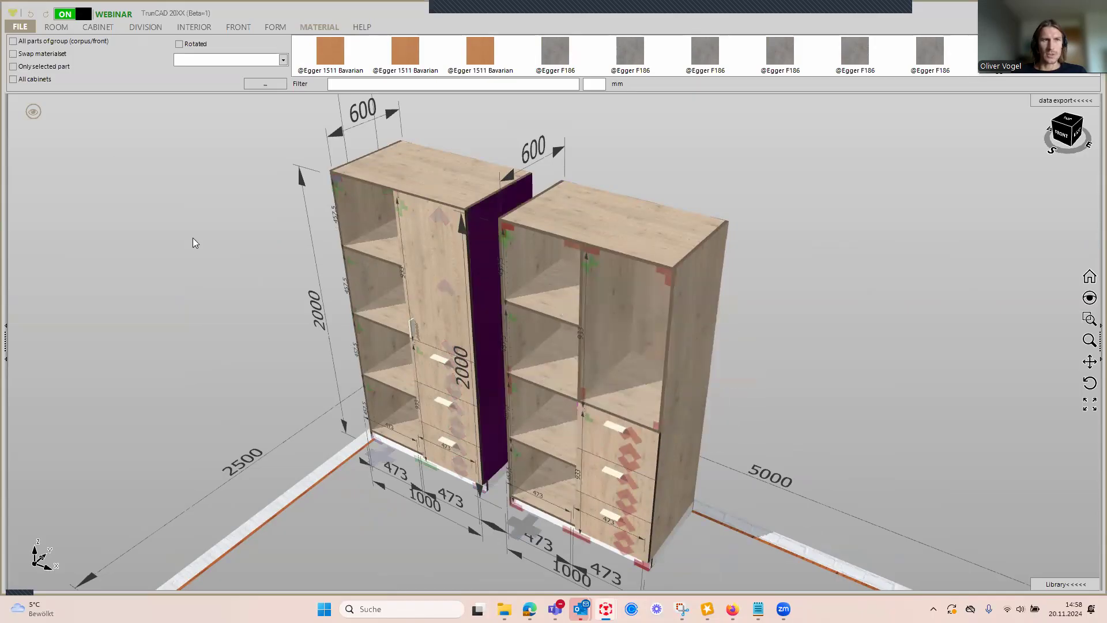
Step: Switch the cabinets' display mode to a shaded view with outlined part edges
{"action": "left_click", "coordinate": [34, 112]}
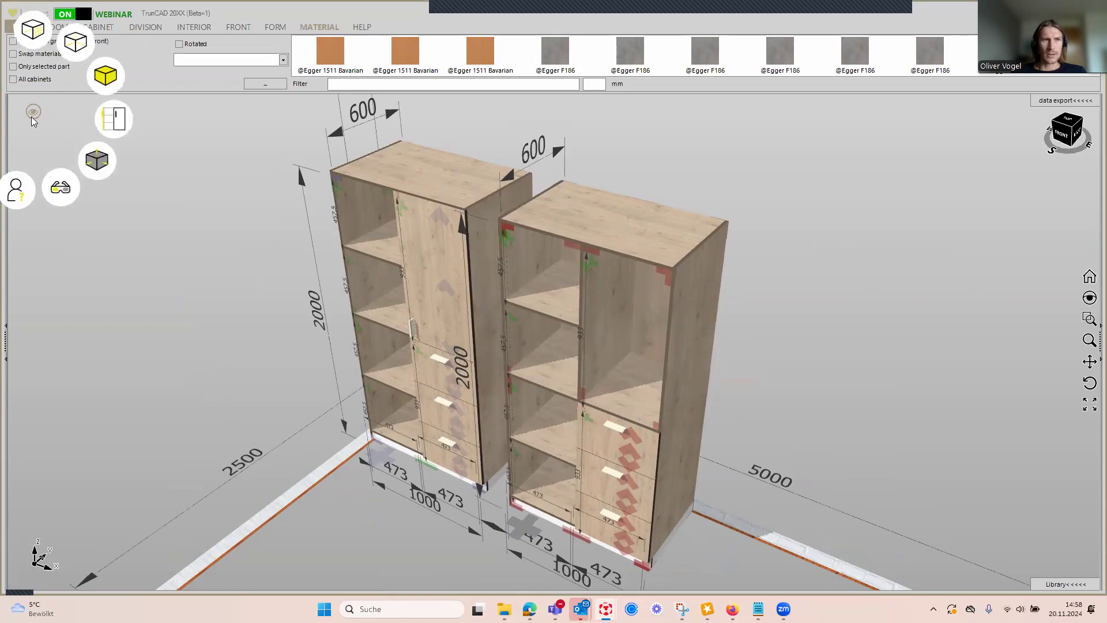
{"action": "left_click", "coordinate": [105, 78]}
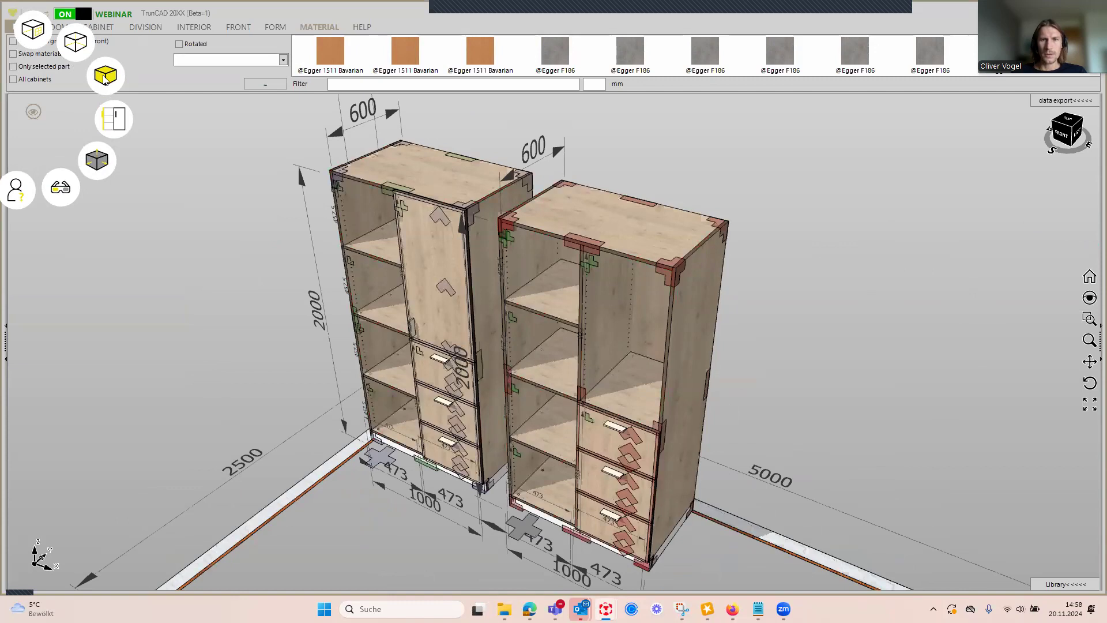
Step: Switch the cabinets' display mode to the textured view that colour-codes the edge banding
{"action": "left_click", "coordinate": [105, 78]}
{"action": "left_click", "coordinate": [105, 78]}
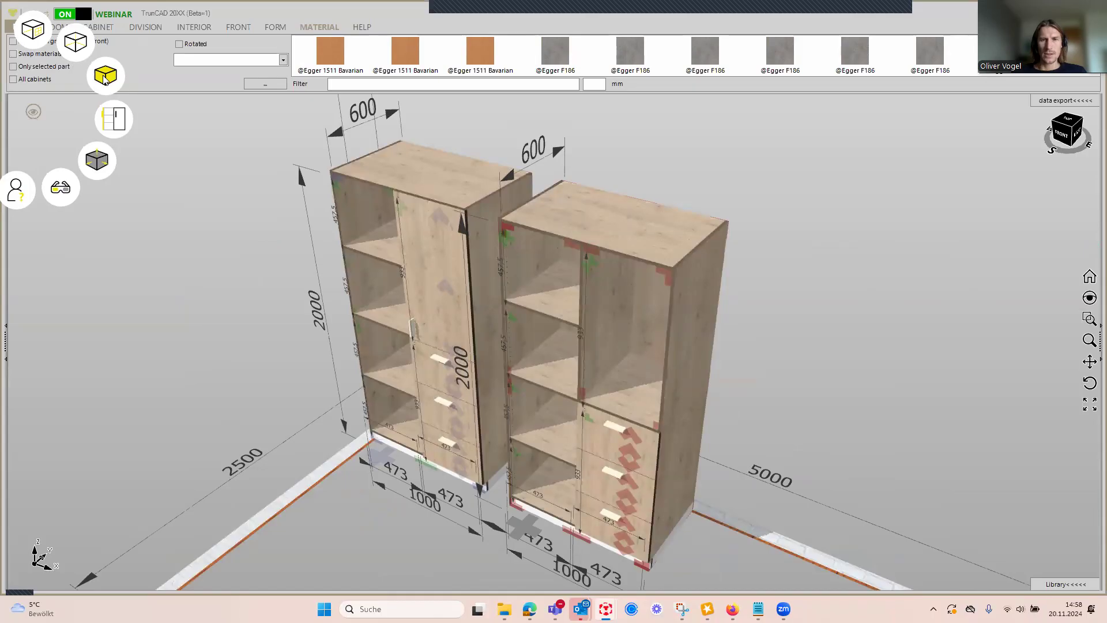
{"action": "left_click", "coordinate": [105, 78]}
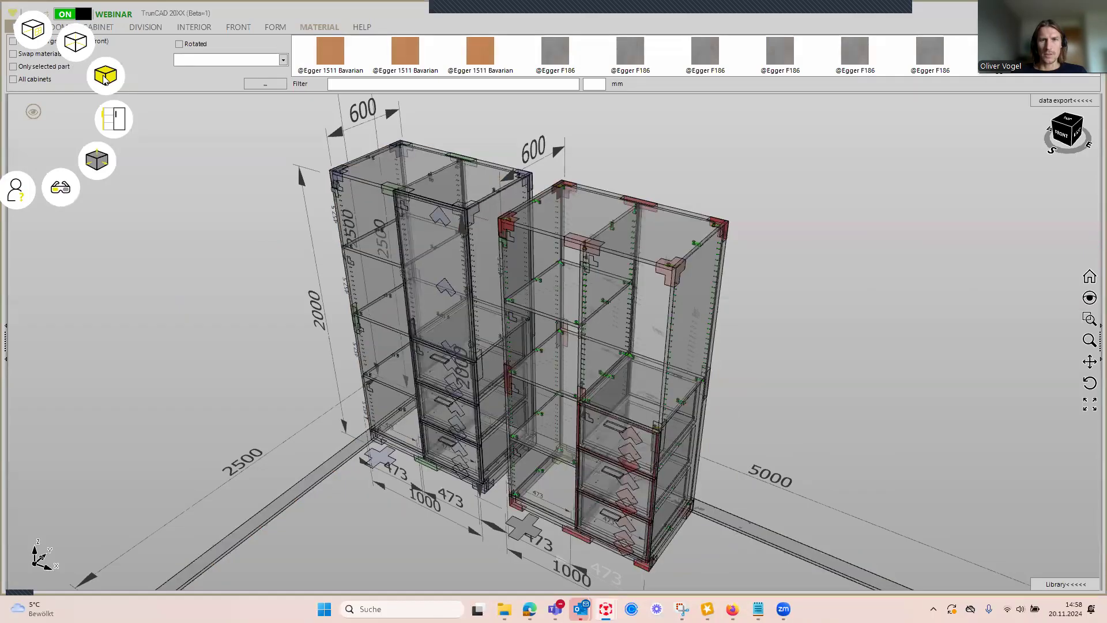
{"action": "left_click", "coordinate": [105, 79]}
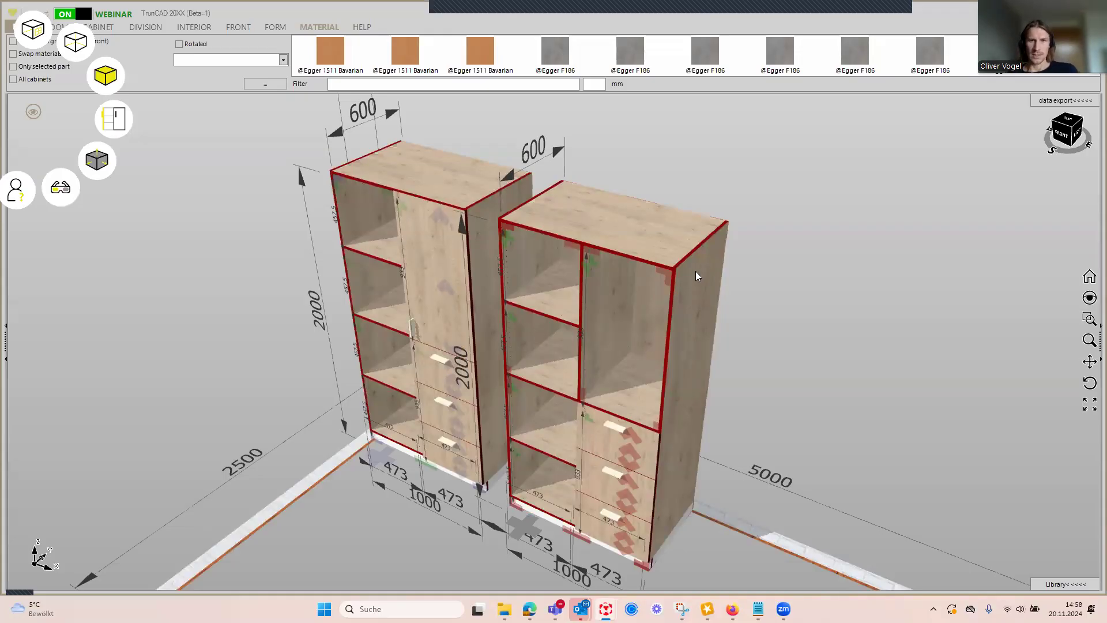
Step: Filter the material sets by 1710, enable all parts of group and all cabinets, and assign H1710 18mm_1_1_1_1 to the corpus and front parts
{"action": "left_click", "coordinate": [478, 85]}
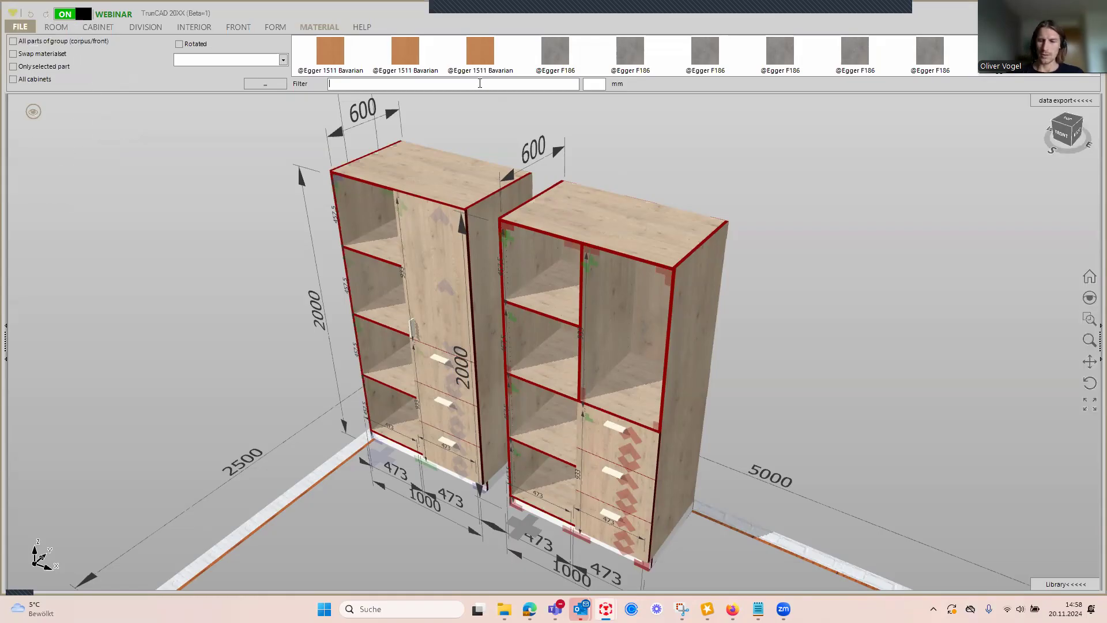
{"action": "type", "text": "1710"}
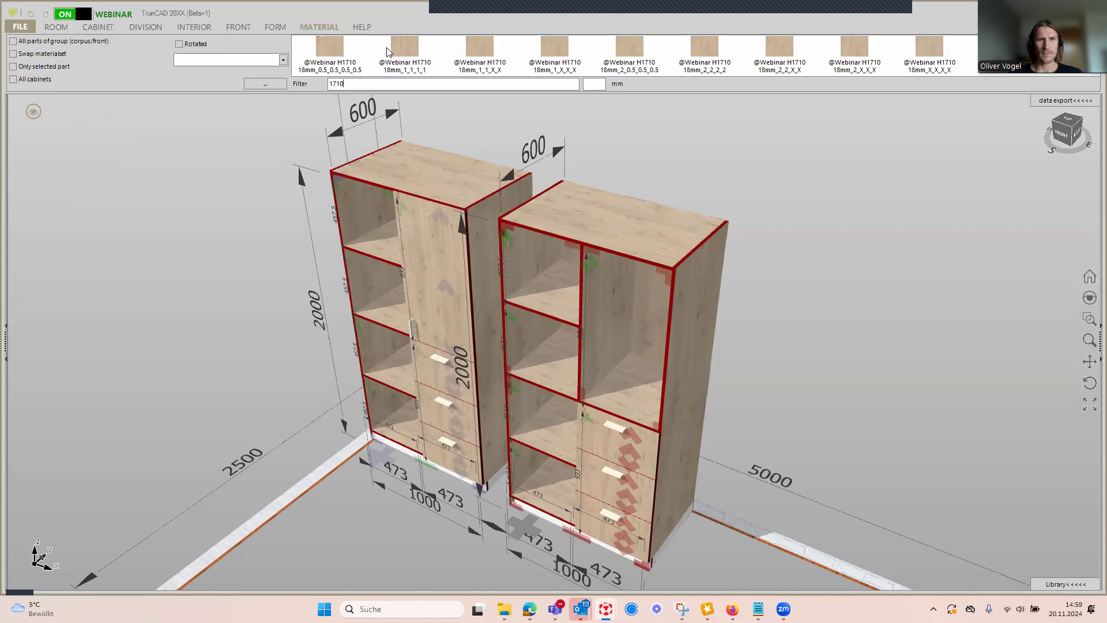
{"action": "left_click", "coordinate": [409, 47]}
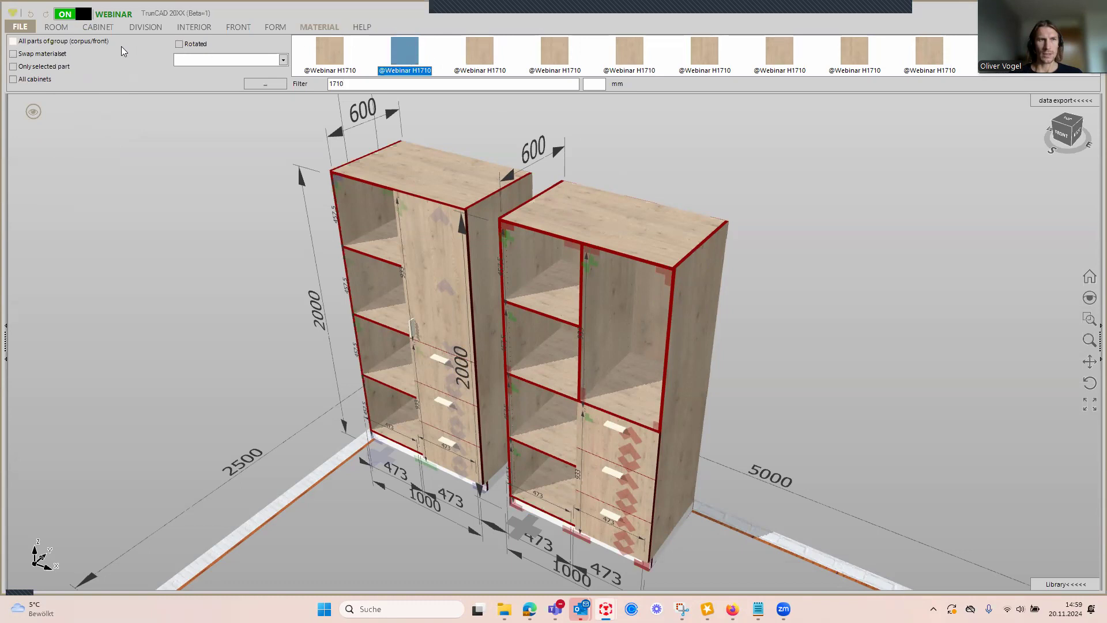
{"action": "left_click", "coordinate": [14, 43]}
{"action": "left_click", "coordinate": [18, 80]}
{"action": "left_click", "coordinate": [409, 52]}
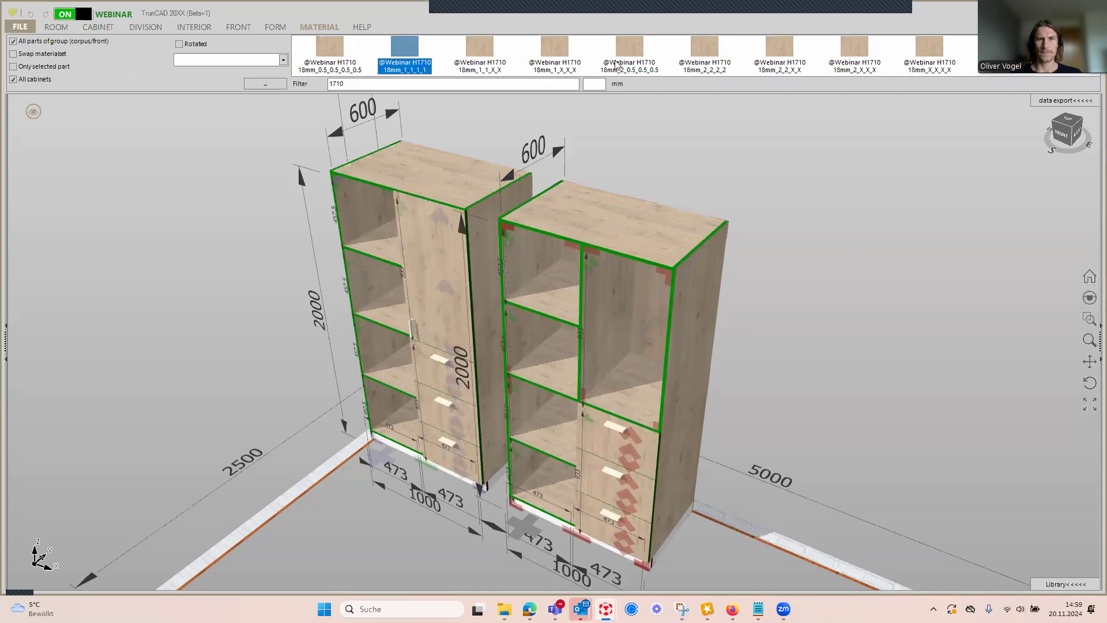
Step: Assign H1710 18mm_2_2_2_2 to the corpus and front parts of all cabinets, and replace it with 18mm_X_X_X_X
{"action": "left_click", "coordinate": [705, 51]}
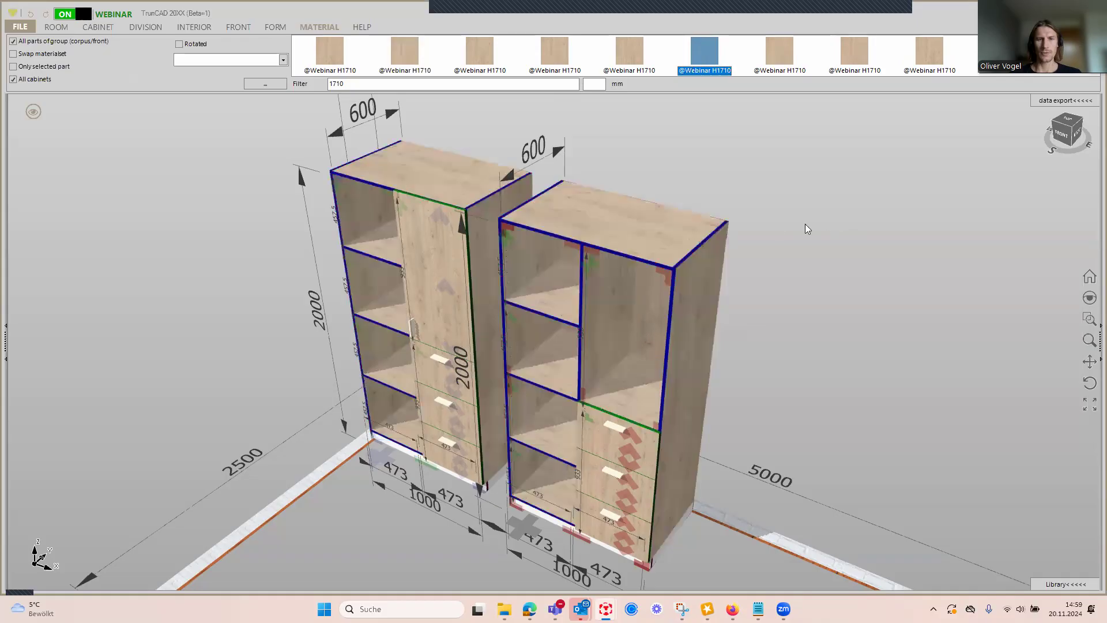
{"action": "left_click_drag", "start_coordinate": [711, 73], "coordinate": [649, 460]}
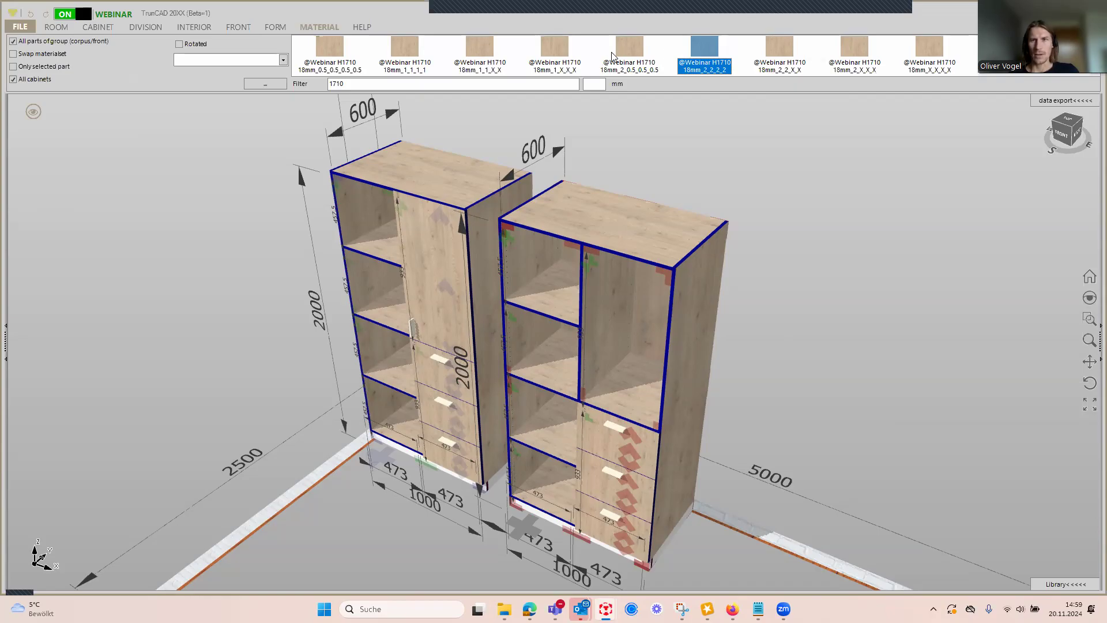
{"action": "left_click", "coordinate": [929, 48]}
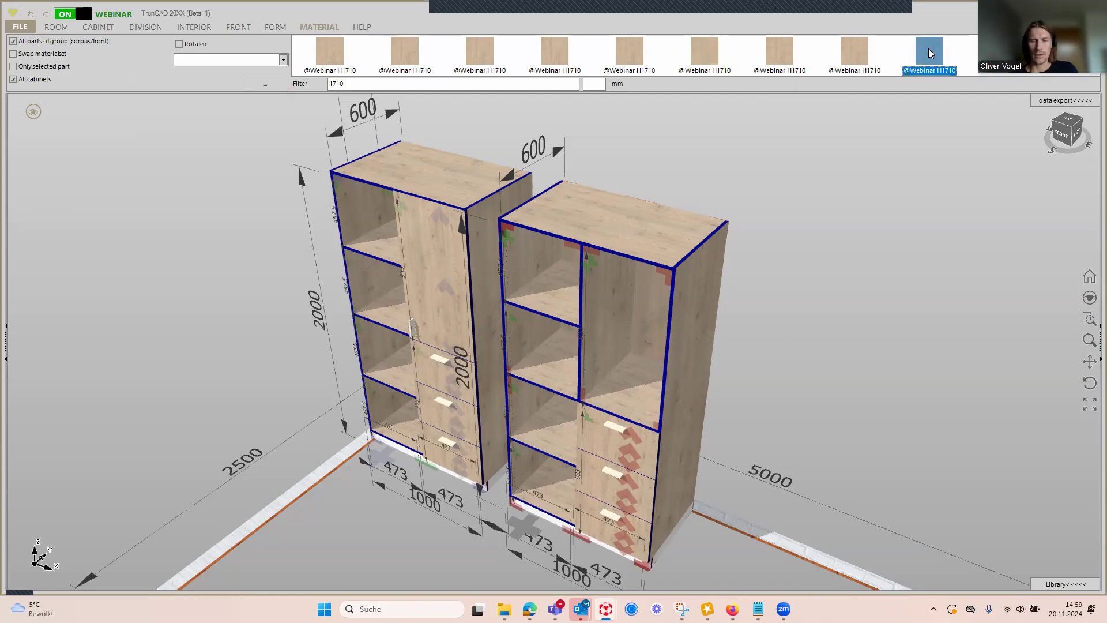
{"action": "left_click", "coordinate": [660, 216]}
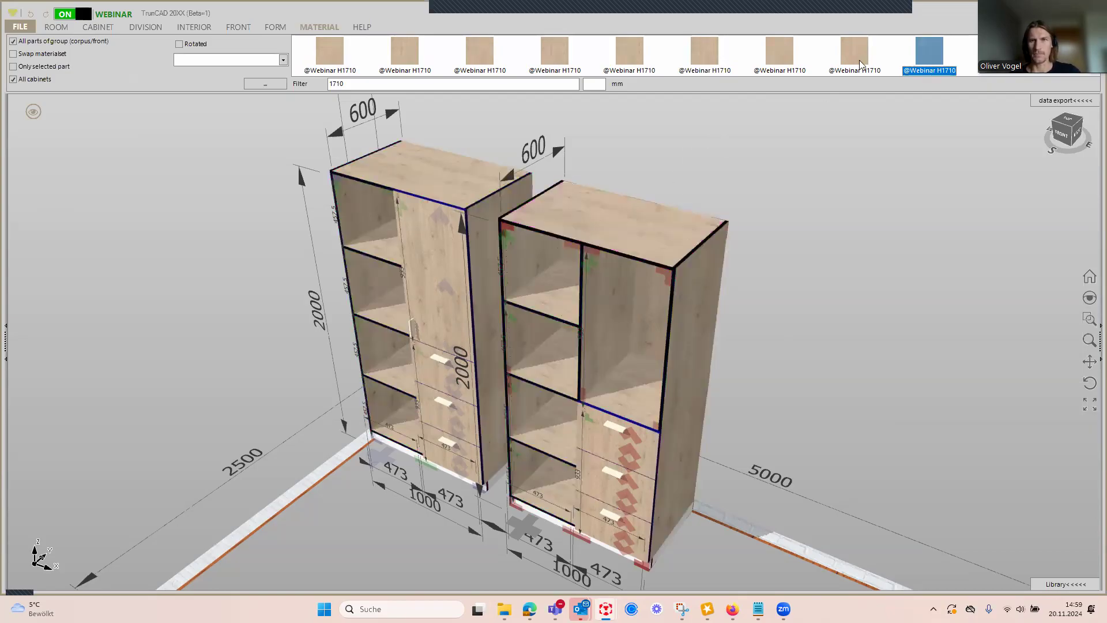
{"action": "left_click", "coordinate": [660, 313]}
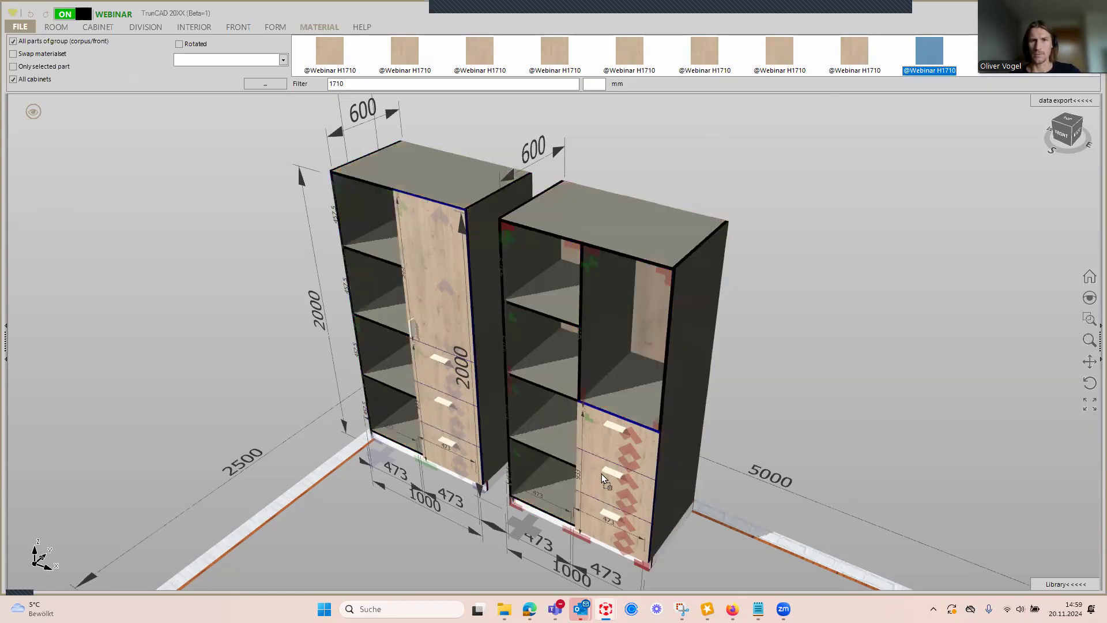
{"action": "left_click", "coordinate": [638, 464]}
{"action": "left_click", "coordinate": [399, 438]}
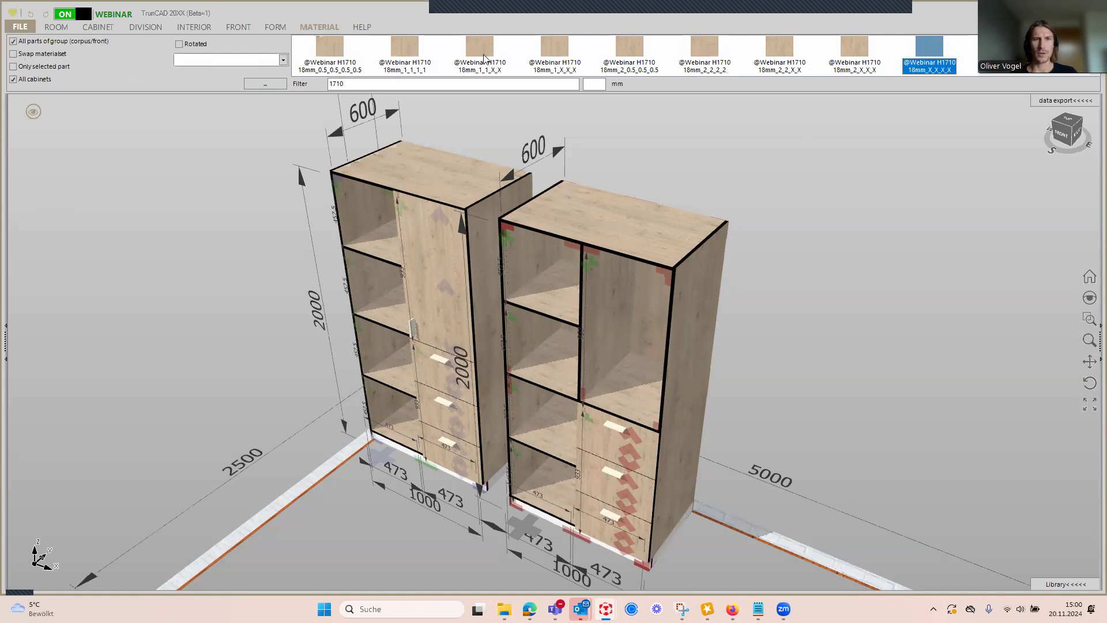
Step: Assign the H1710 18mm_1_1_1_1 material set to the door and drawer fronts of all cabinets
{"action": "left_click", "coordinate": [404, 47]}
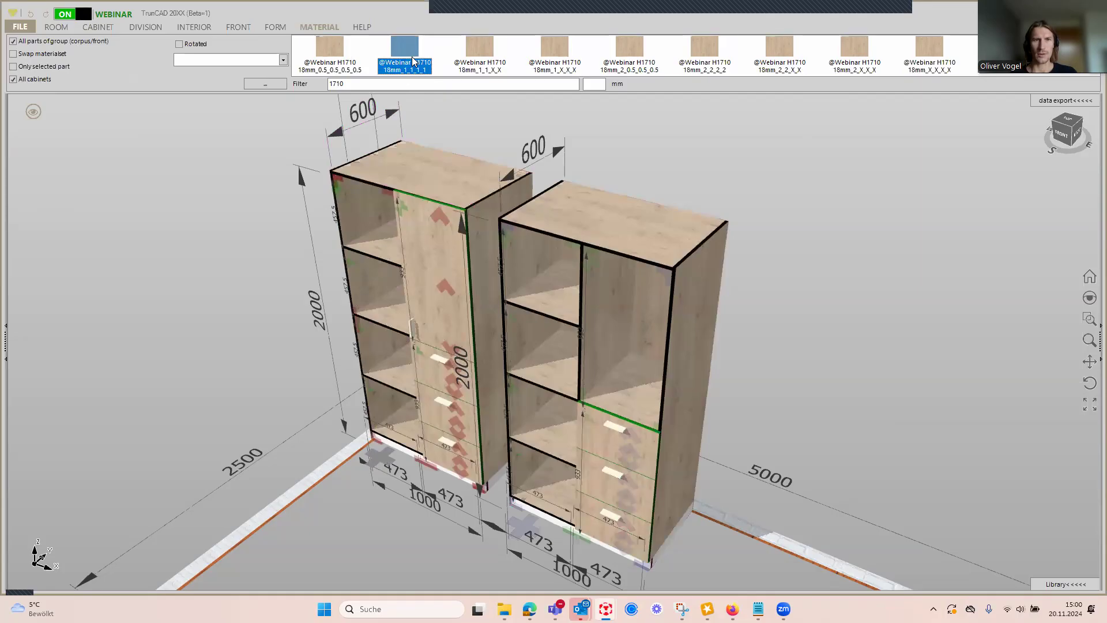
{"action": "scroll", "coordinate": [453, 228], "scroll_direction": "up", "scroll_amount": 2}
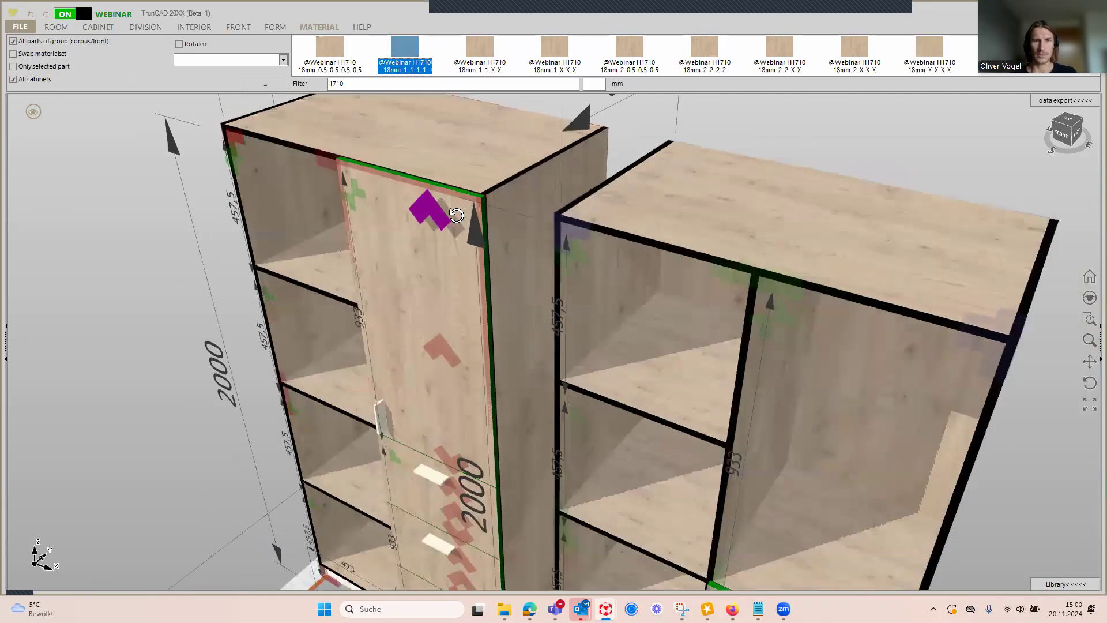
{"action": "scroll", "coordinate": [533, 214], "scroll_direction": "down", "scroll_amount": 5}
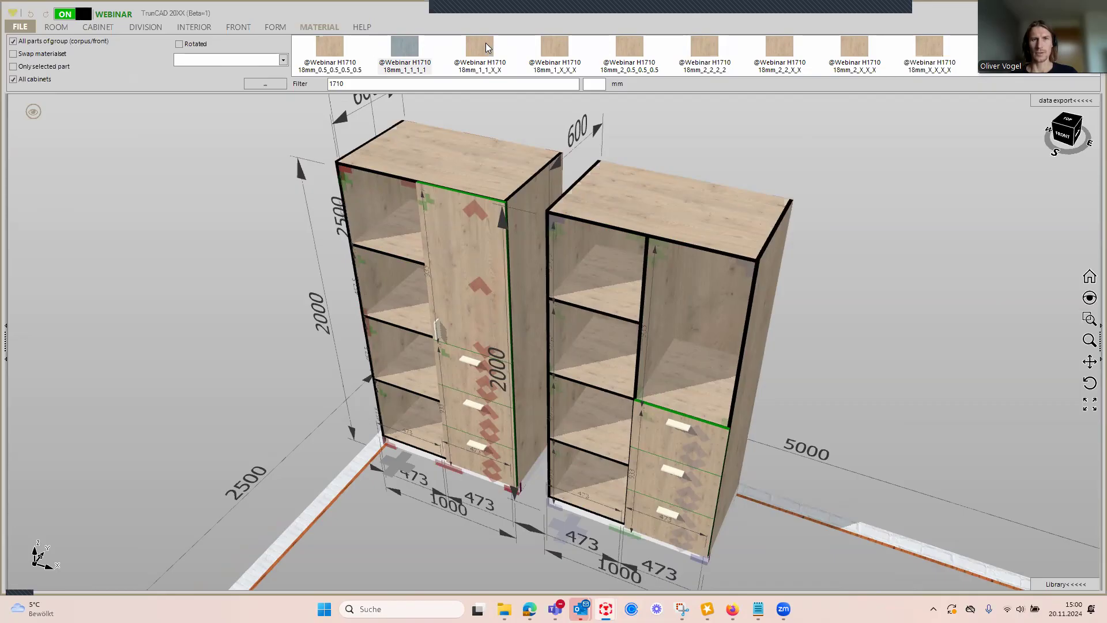
Step: Assign the H1710 18mm_1_X_X_X material set to the corpus parts of all cabinets and inspect their edge colours
{"action": "left_click", "coordinate": [486, 43]}
{"action": "left_click", "coordinate": [557, 53]}
{"action": "left_click_drag", "start_coordinate": [556, 50], "coordinate": [666, 200]}
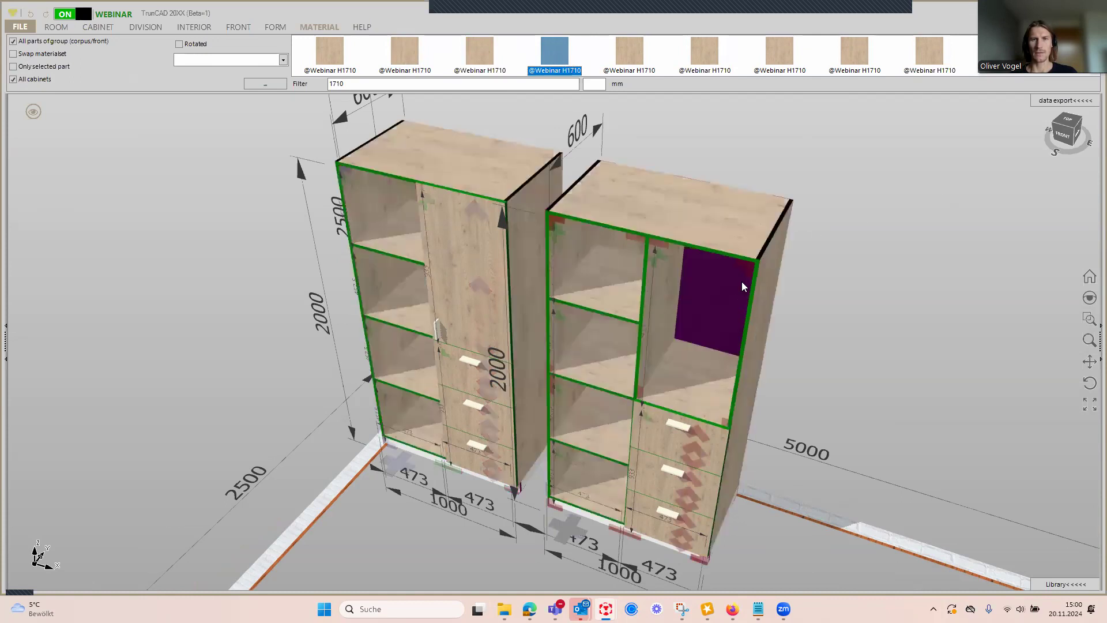
{"action": "scroll", "coordinate": [749, 288], "scroll_direction": "down", "scroll_amount": 1}
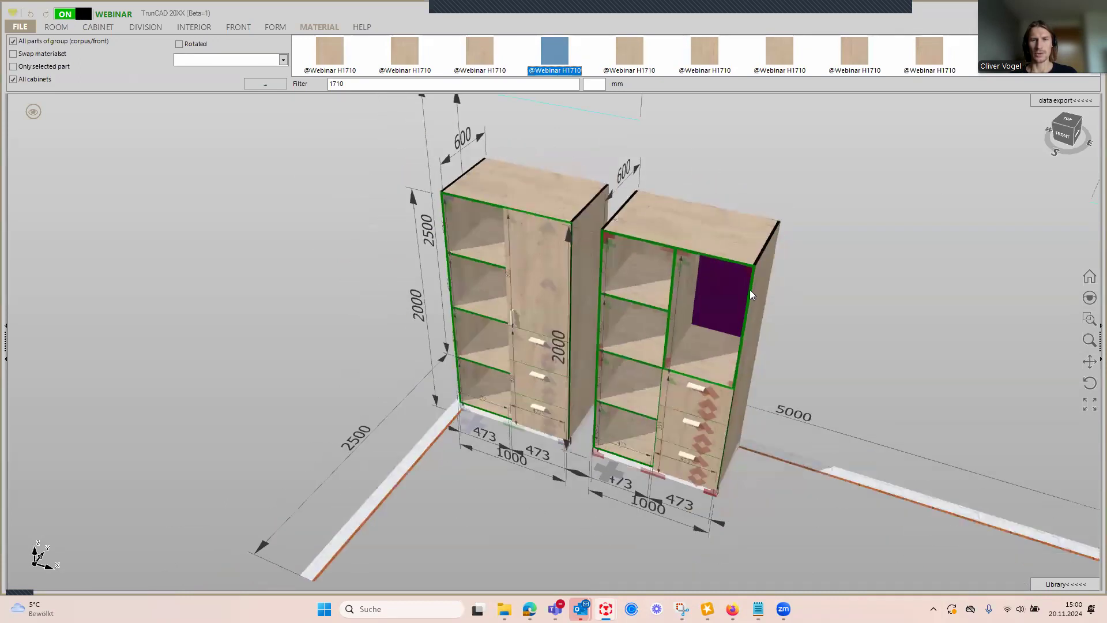
{"action": "scroll", "coordinate": [743, 288], "scroll_direction": "up", "scroll_amount": 3}
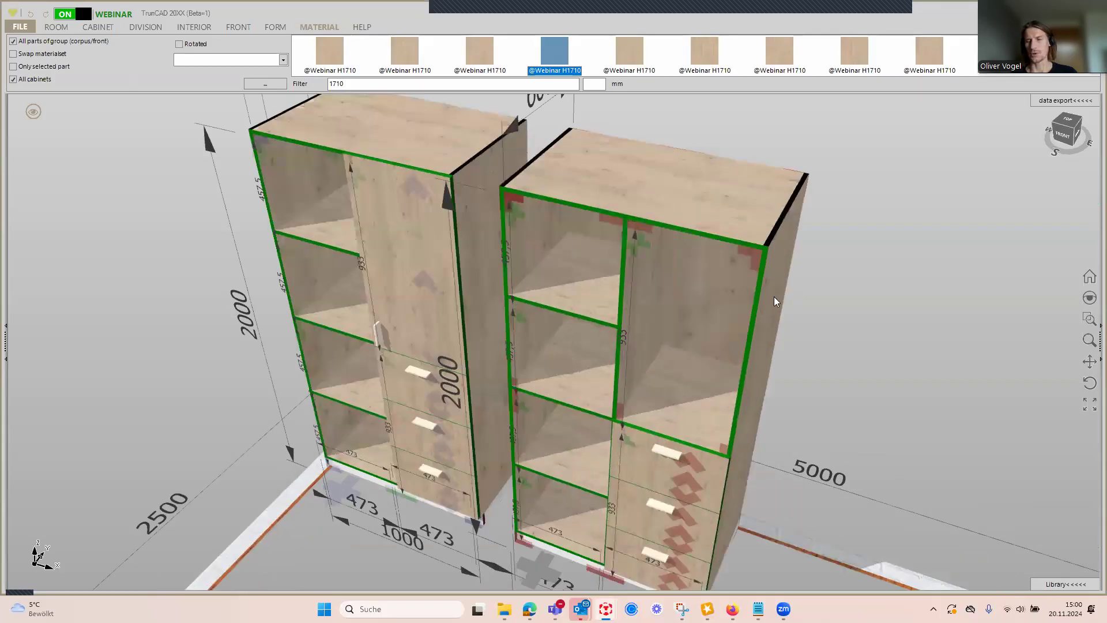
{"action": "mouse_move", "coordinate": [858, 324]}
{"action": "middle_mouse_down"}
{"action": "mouse_move", "coordinate": [843, 227]}
{"action": "mouse_move", "coordinate": [854, 303]}
{"action": "mouse_move", "coordinate": [846, 331]}
{"action": "middle_mouse_up"}
{"action": "scroll", "coordinate": [845, 331], "scroll_direction": "up", "scroll_amount": 1}
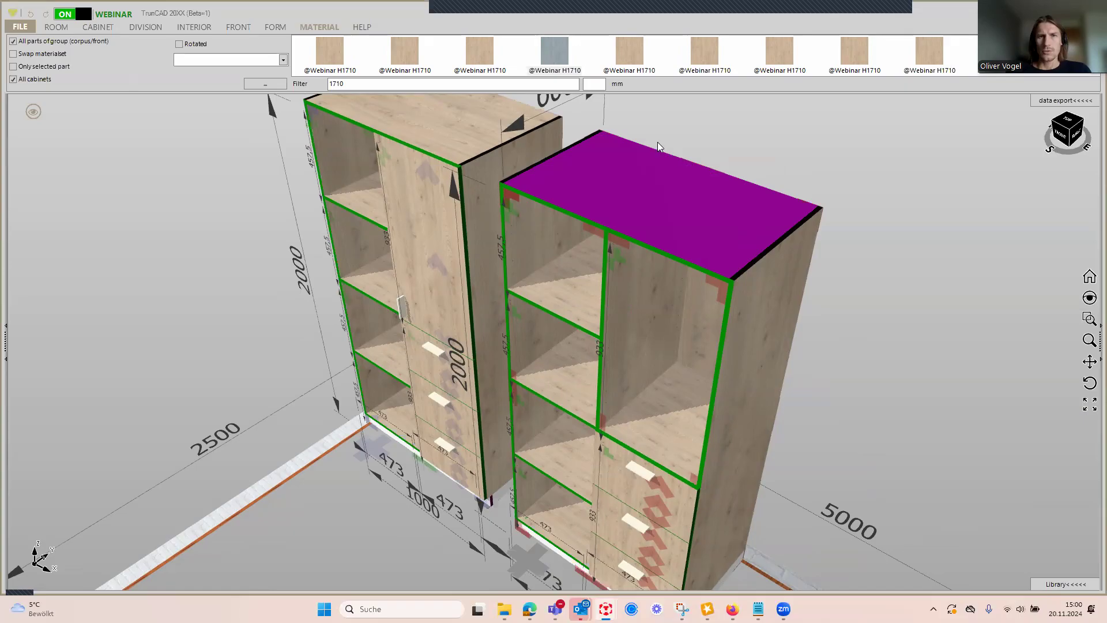
{"action": "scroll", "coordinate": [656, 141], "scroll_direction": "down", "scroll_amount": 5}
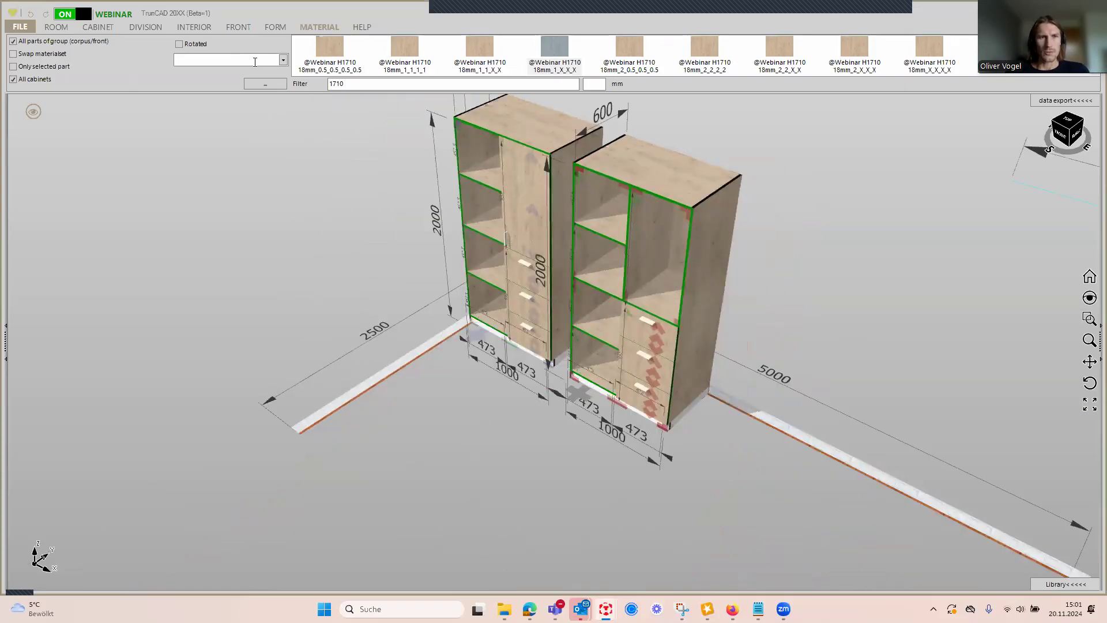
Step: Look through the options for which component of a part receives the material, and clear the material set filter
{"action": "left_click", "coordinate": [284, 62]}
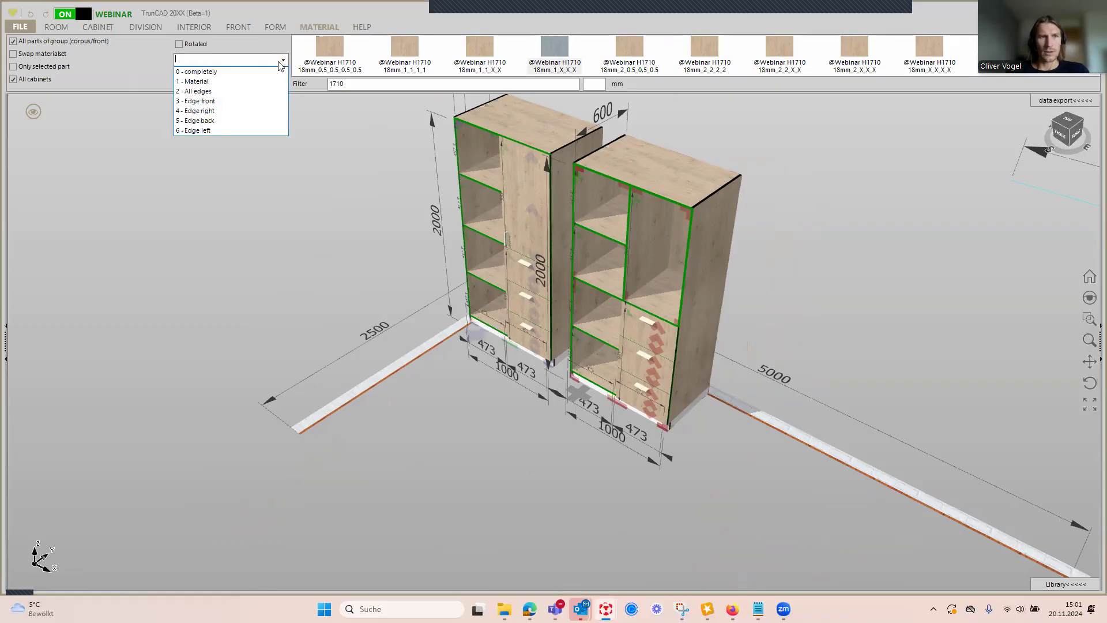
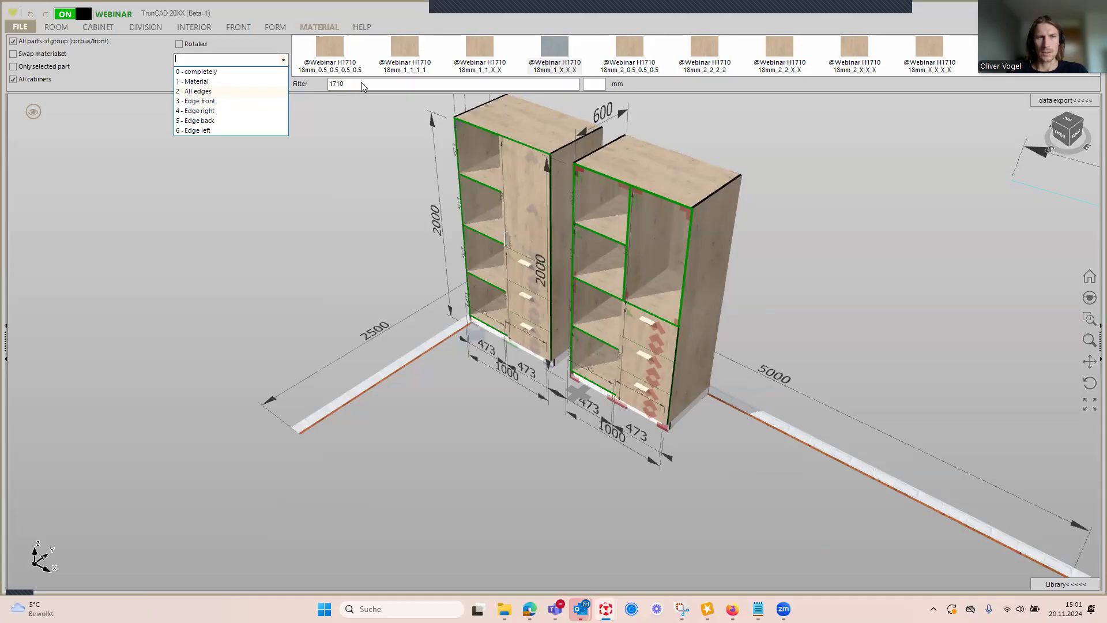
{"action": "left_click", "coordinate": [361, 83]}
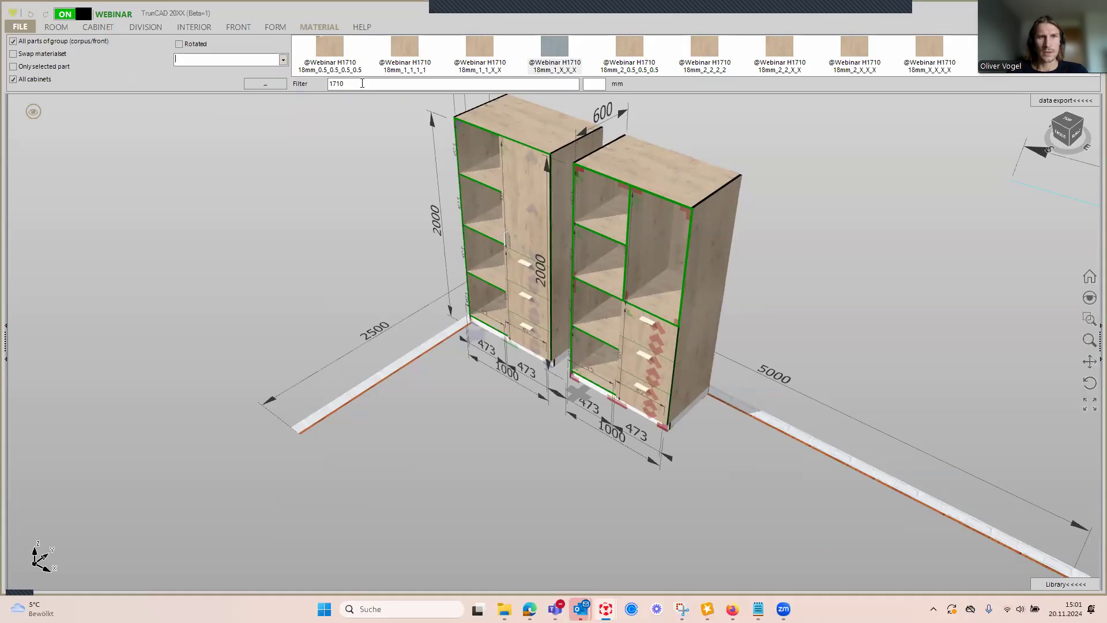
{"action": "double_click", "coordinate": [362, 83]}
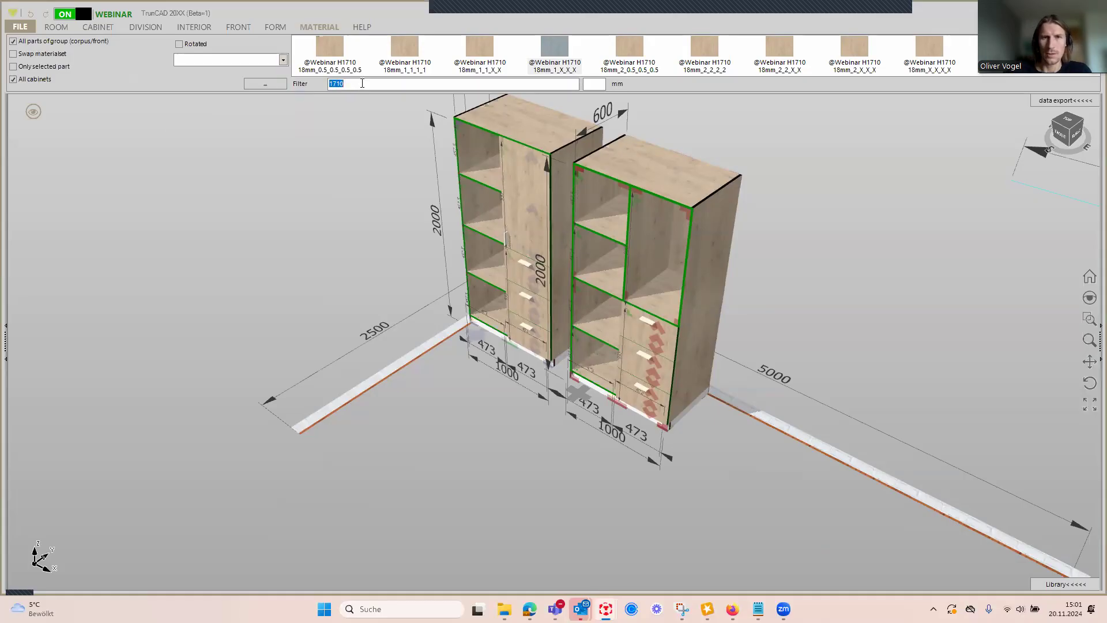
{"action": "key", "text": "BackSpace"}
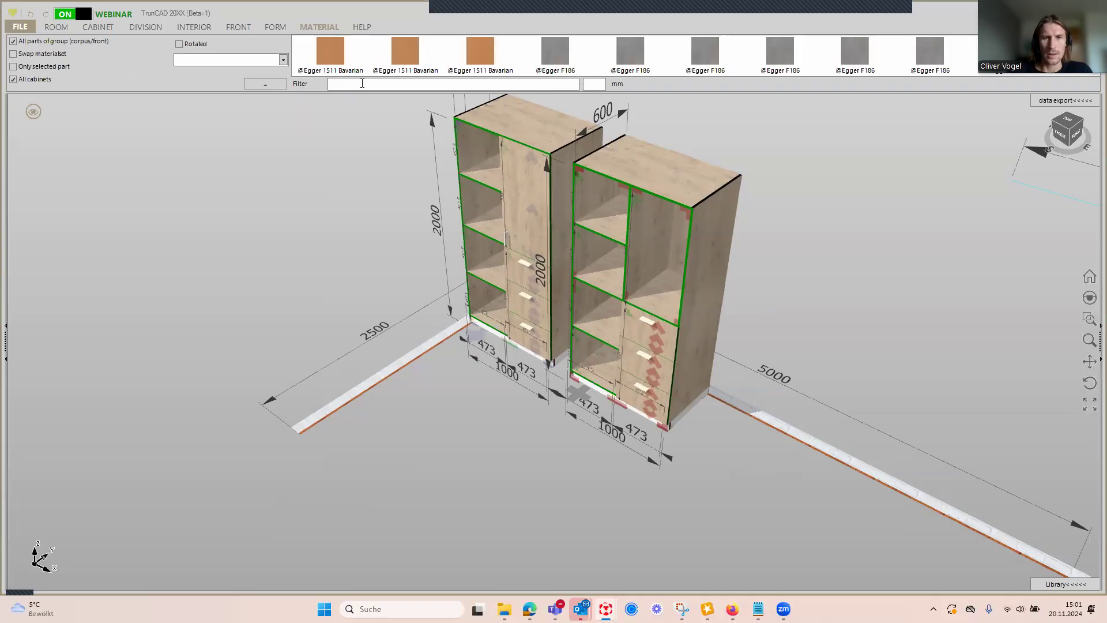
Step: Switch the cabinets' display mode to the textured view without colour-coded edges or outlines
{"action": "left_click", "coordinate": [32, 113]}
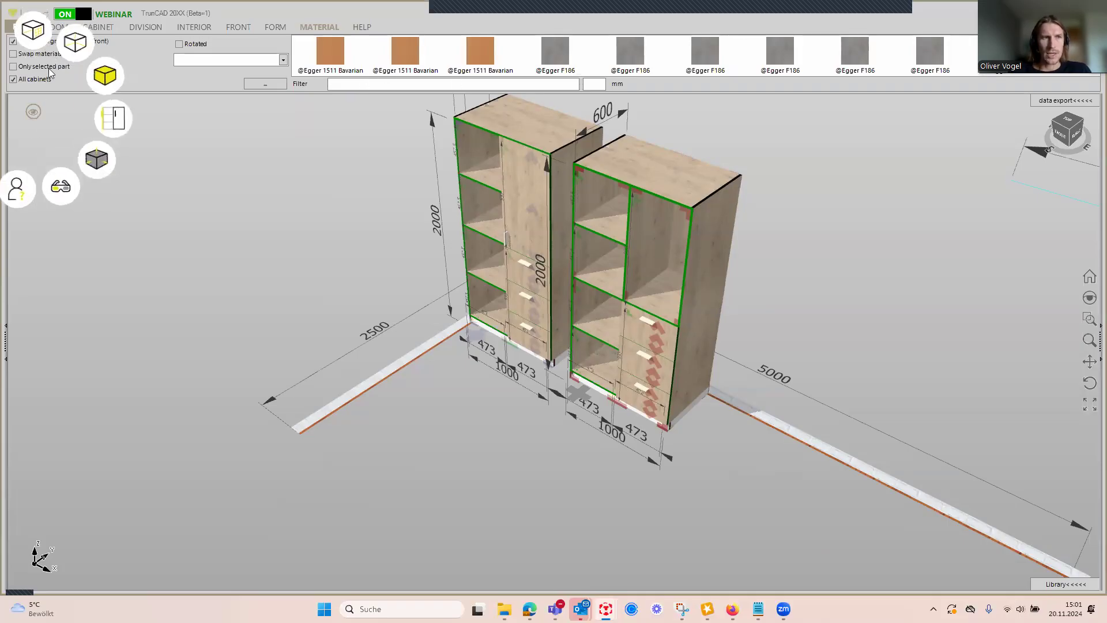
{"action": "left_click", "coordinate": [104, 78]}
{"action": "left_click", "coordinate": [104, 78]}
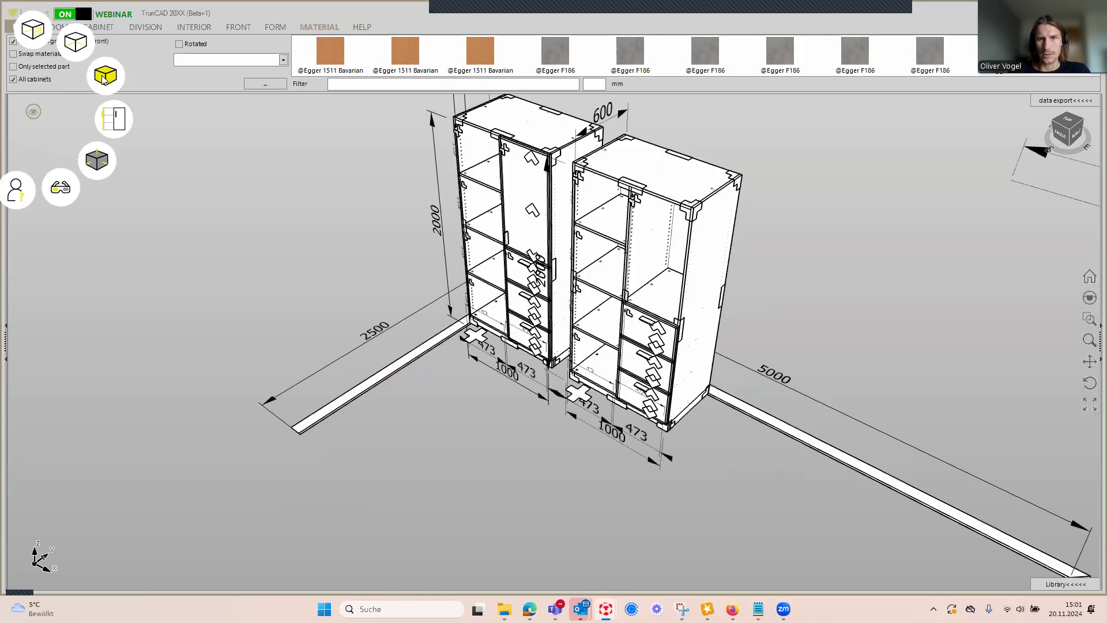
{"action": "left_click", "coordinate": [103, 78]}
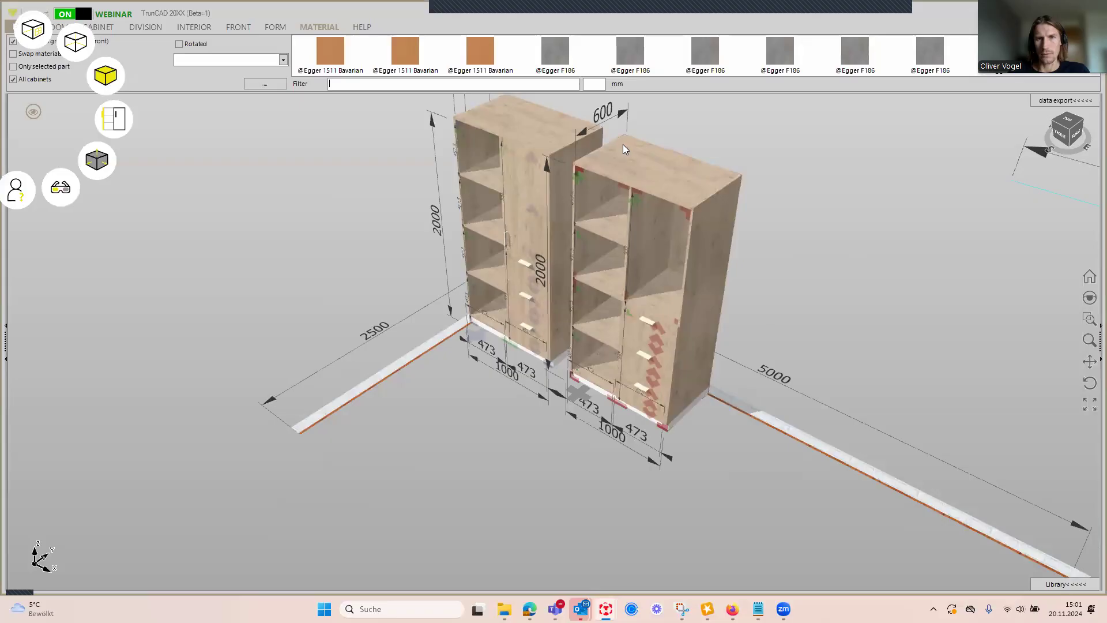
Step: Assign an Egger H1199 material set to only the front edges of the corpus parts of all cabinets
{"action": "scroll", "coordinate": [622, 145], "scroll_direction": "up", "scroll_amount": 5}
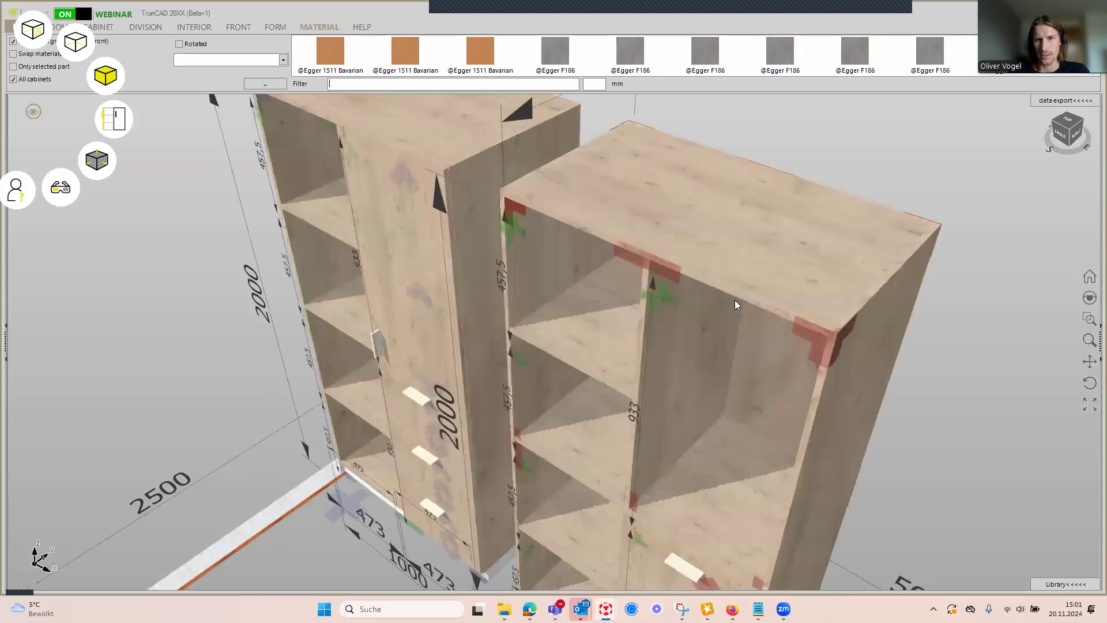
{"action": "scroll", "coordinate": [735, 301], "scroll_direction": "up", "scroll_amount": 3}
{"action": "scroll", "coordinate": [735, 303], "scroll_direction": "down", "scroll_amount": 6}
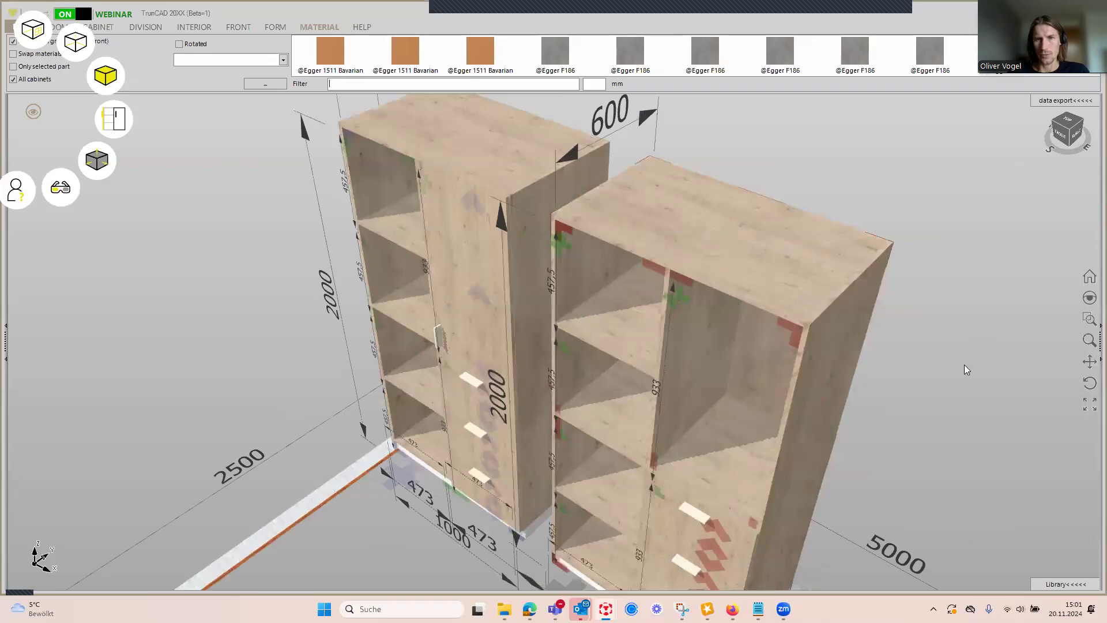
{"action": "scroll", "coordinate": [383, 54], "scroll_direction": "down", "scroll_amount": 3}
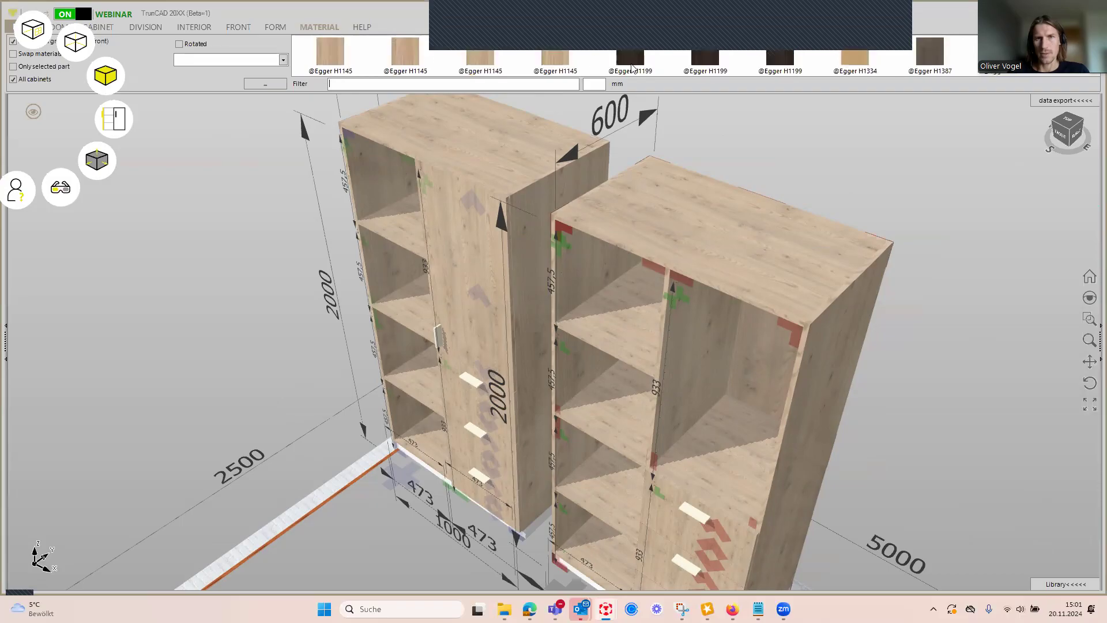
{"action": "left_click", "coordinate": [632, 66]}
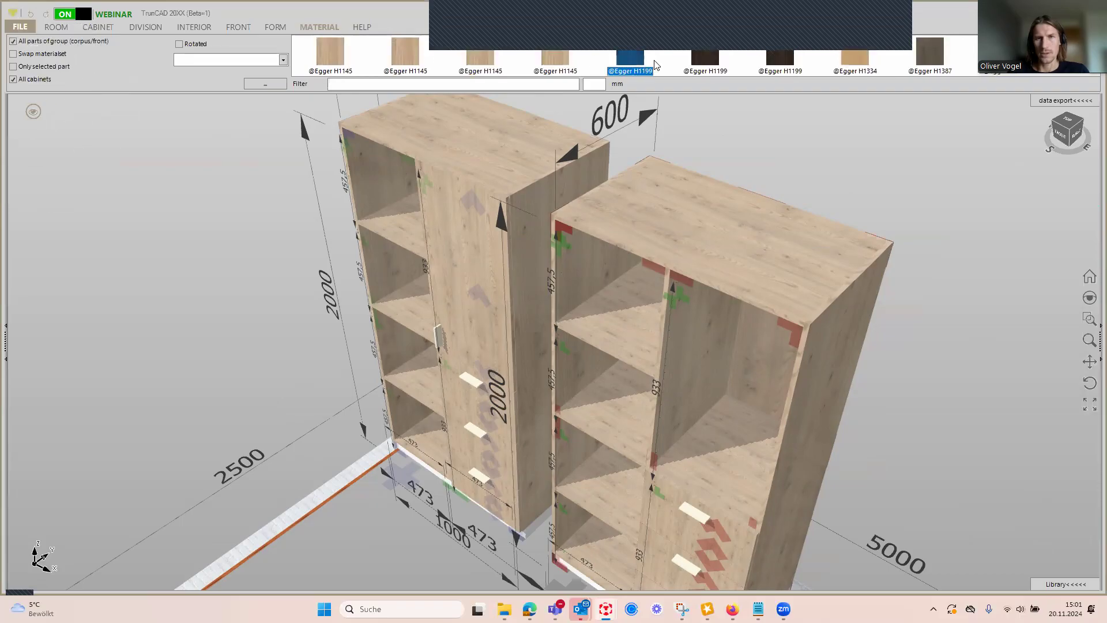
{"action": "left_click", "coordinate": [284, 60]}
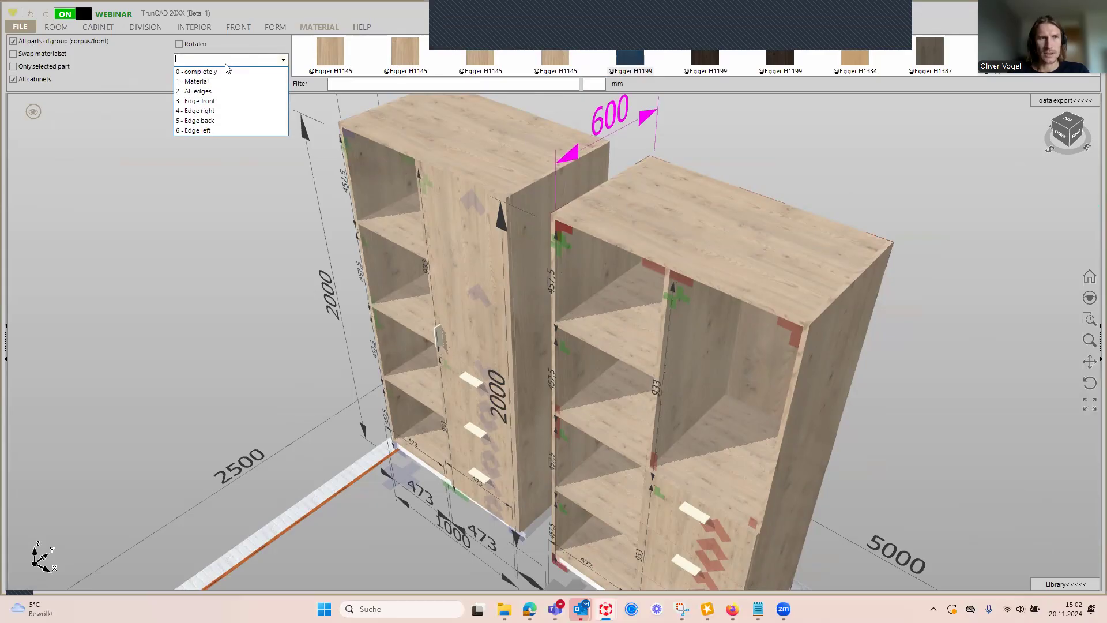
{"action": "left_click", "coordinate": [211, 102]}
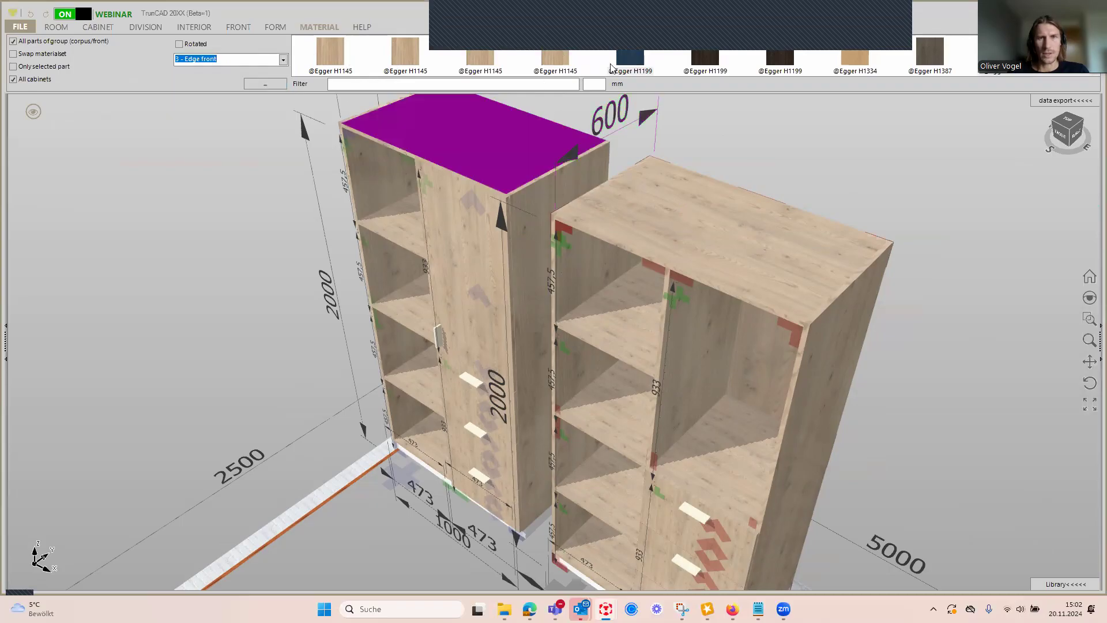
{"action": "left_click", "coordinate": [684, 196]}
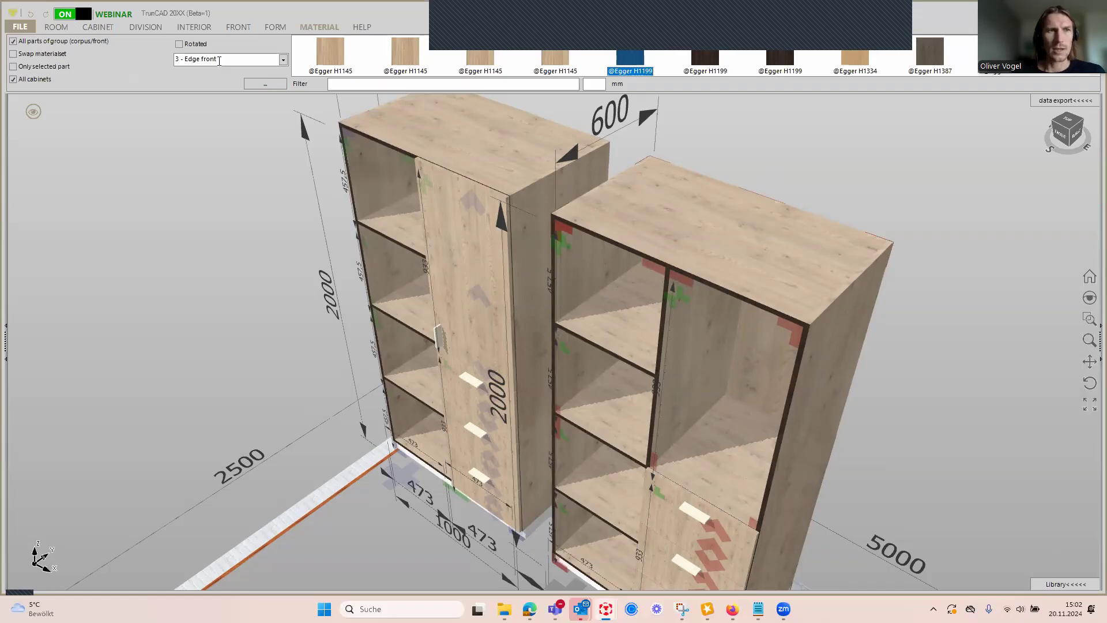
Step: Assign the Egger H1582 set as board material only to the corpus parts of all cabinets and inspect their front edges
{"action": "middle_click_drag", "start_coordinate": [745, 376], "coordinate": [855, 469]}
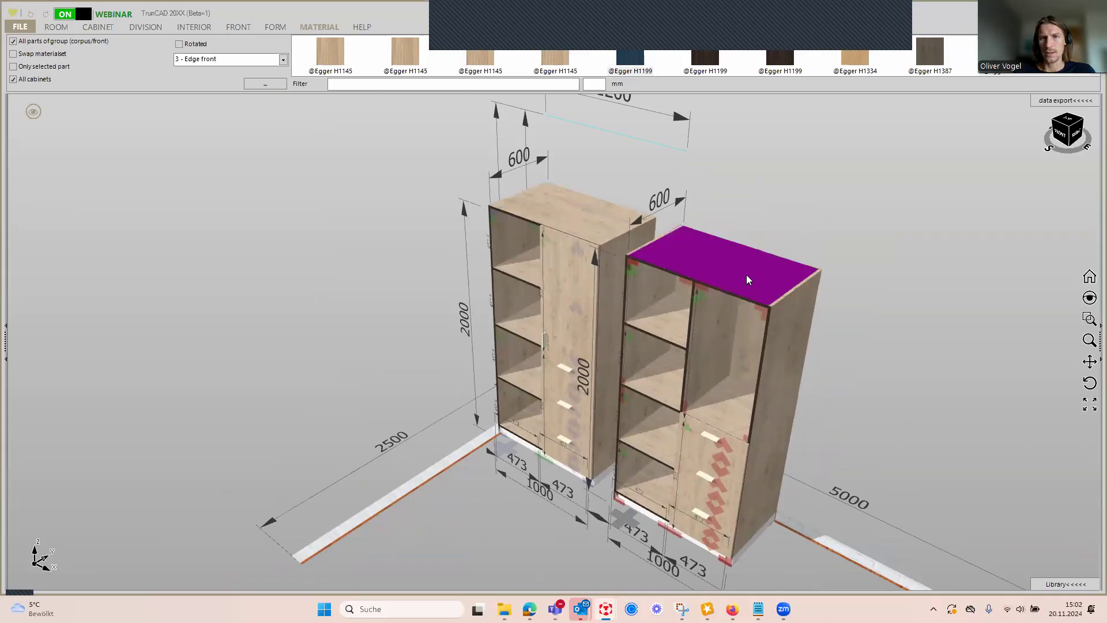
{"action": "scroll", "coordinate": [747, 274], "scroll_direction": "up", "scroll_amount": 2}
{"action": "scroll", "coordinate": [746, 276], "scroll_direction": "down", "scroll_amount": 2}
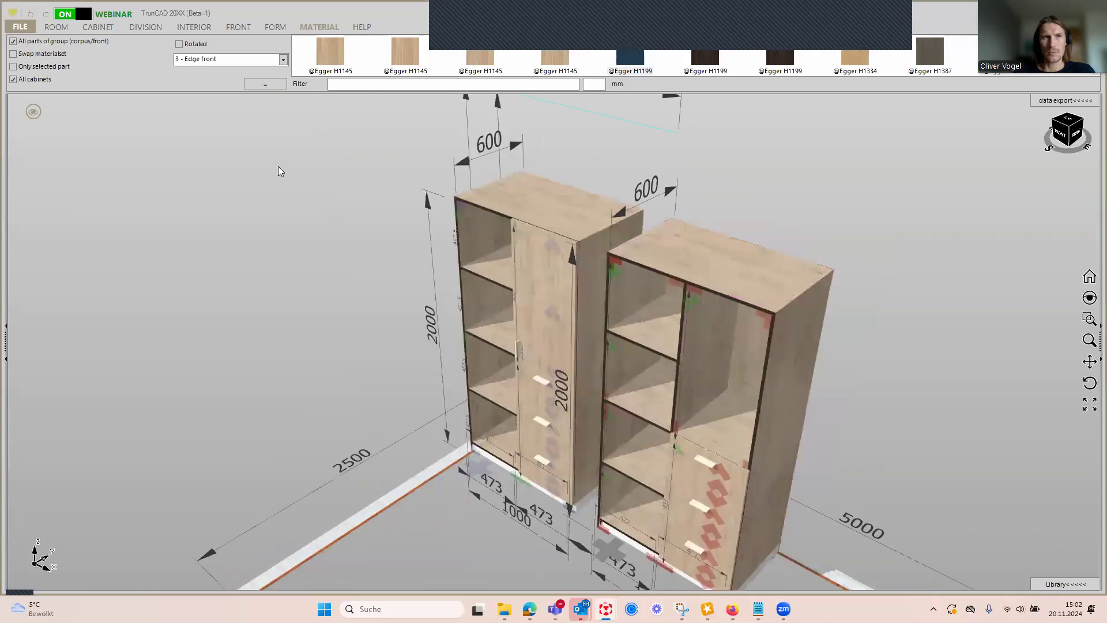
{"action": "left_click", "coordinate": [283, 59]}
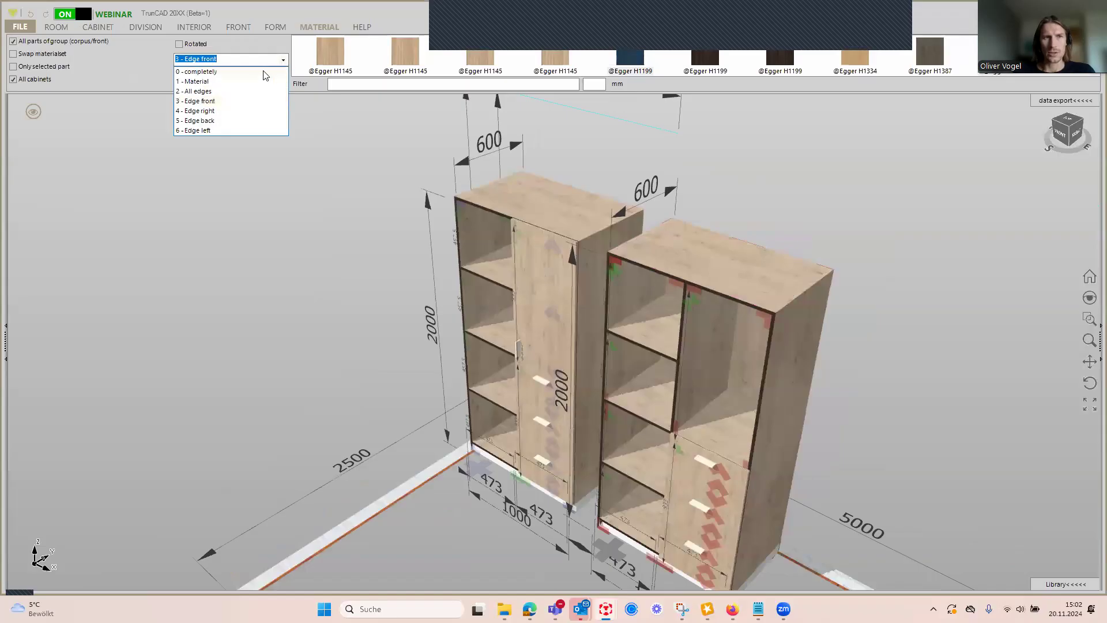
{"action": "left_click", "coordinate": [212, 83]}
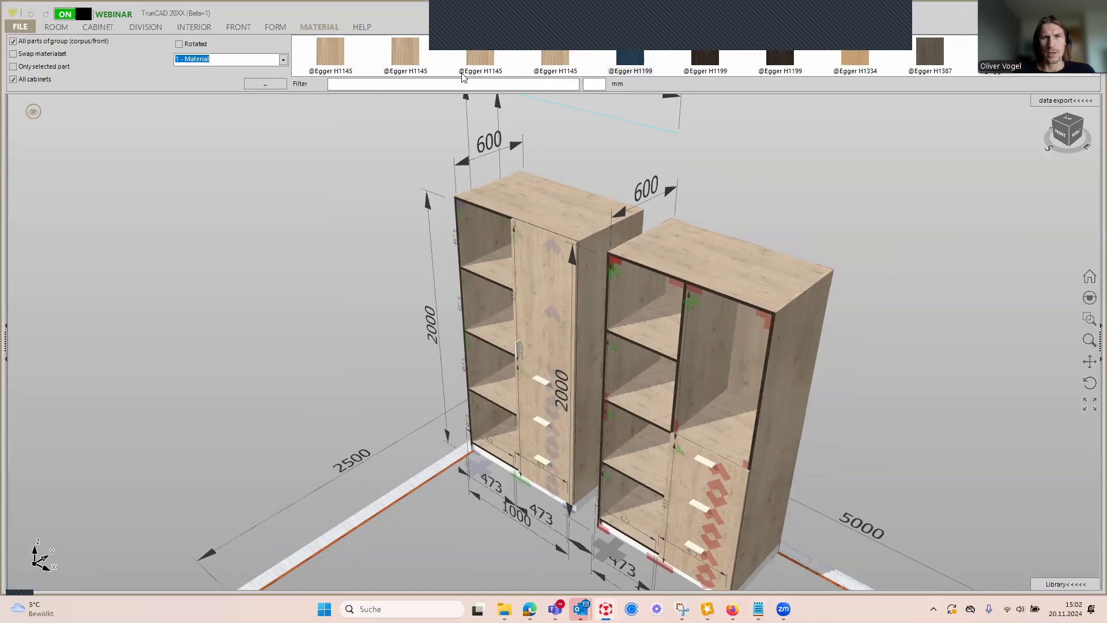
{"action": "scroll", "coordinate": [421, 61], "scroll_direction": "down", "scroll_amount": 3}
{"action": "scroll", "coordinate": [421, 61], "scroll_direction": "down", "scroll_amount": 1}
{"action": "scroll", "coordinate": [421, 62], "scroll_direction": "up", "scroll_amount": 1}
{"action": "left_click_drag", "start_coordinate": [477, 51], "coordinate": [683, 251]}
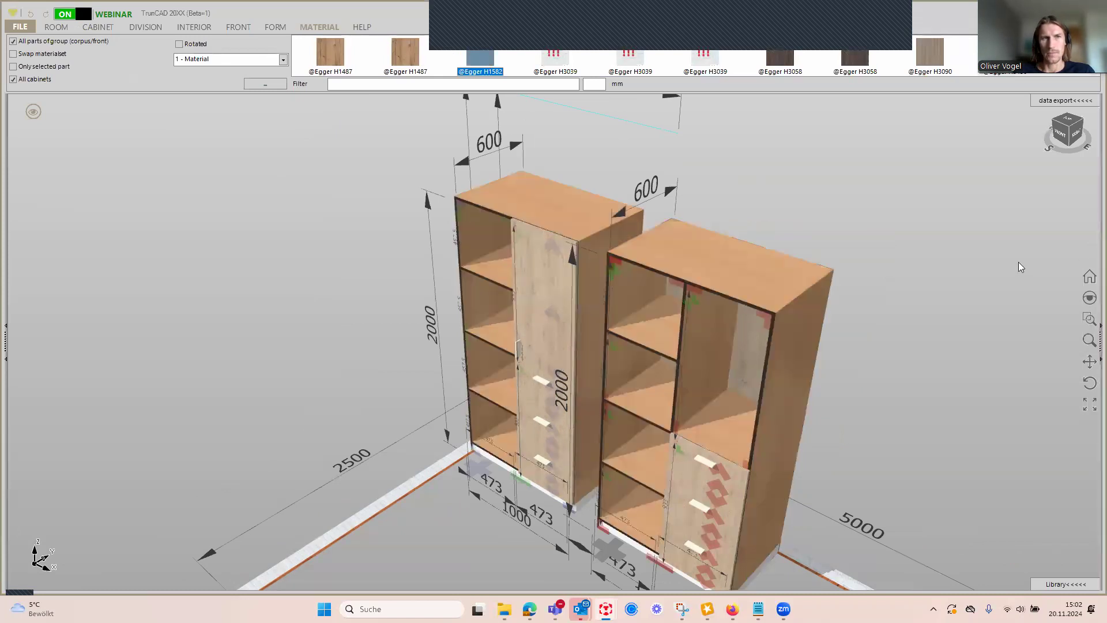
{"action": "scroll", "coordinate": [770, 324], "scroll_direction": "up", "scroll_amount": 5}
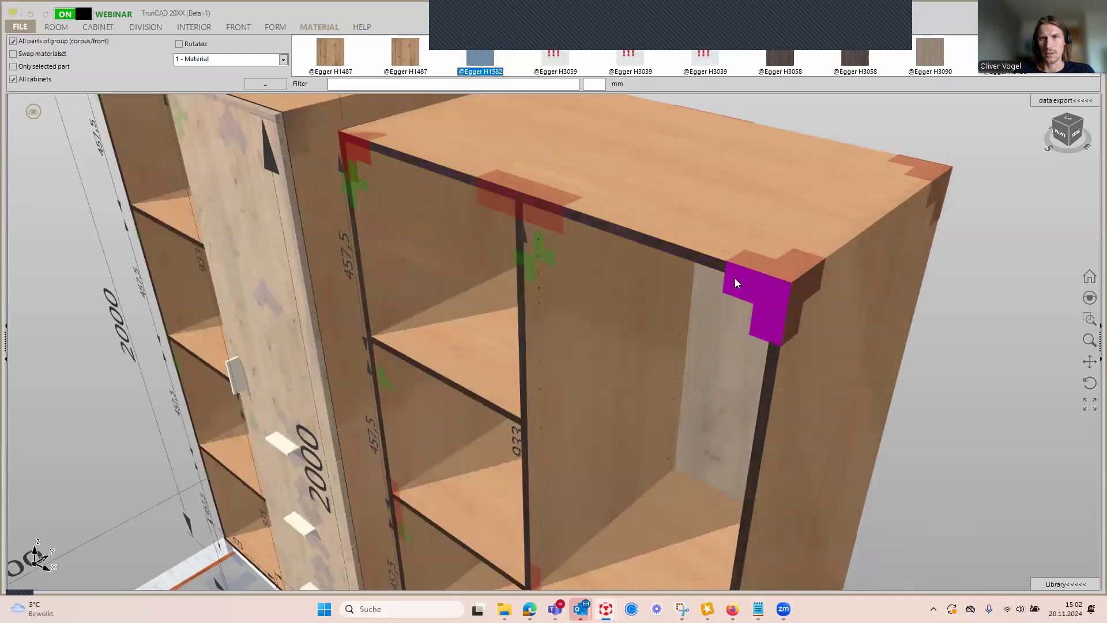
{"action": "scroll", "coordinate": [735, 282], "scroll_direction": "down", "scroll_amount": 8}
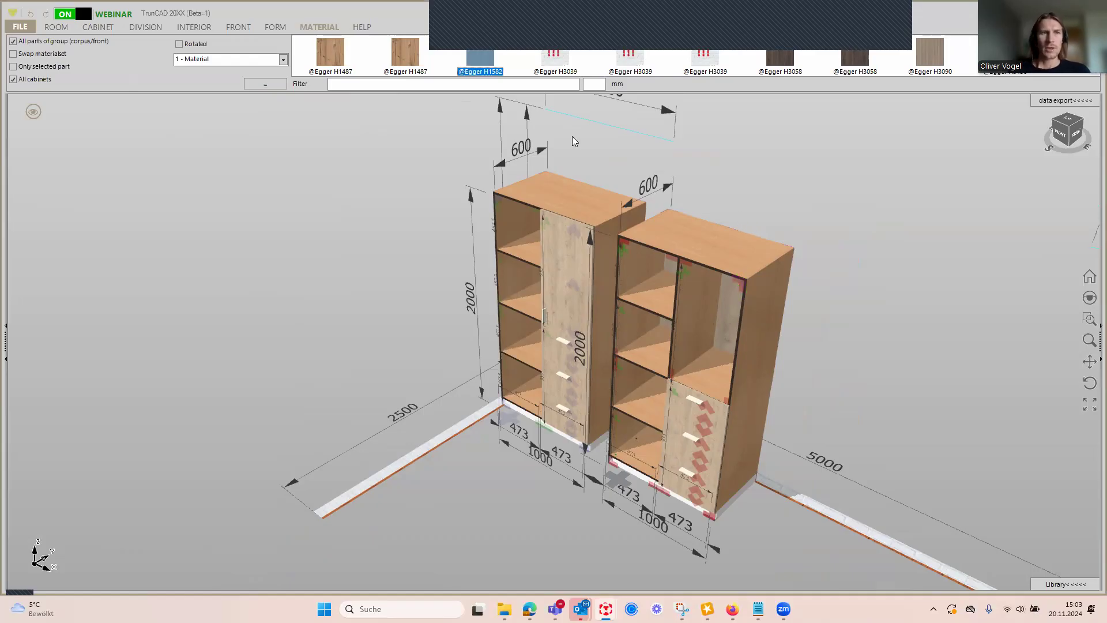
Step: Filter the material sets by 1710 and assign H1710 18mm_X_X_X_X completely to the corpus parts and fronts of all cabinets
{"action": "left_click", "coordinate": [283, 60]}
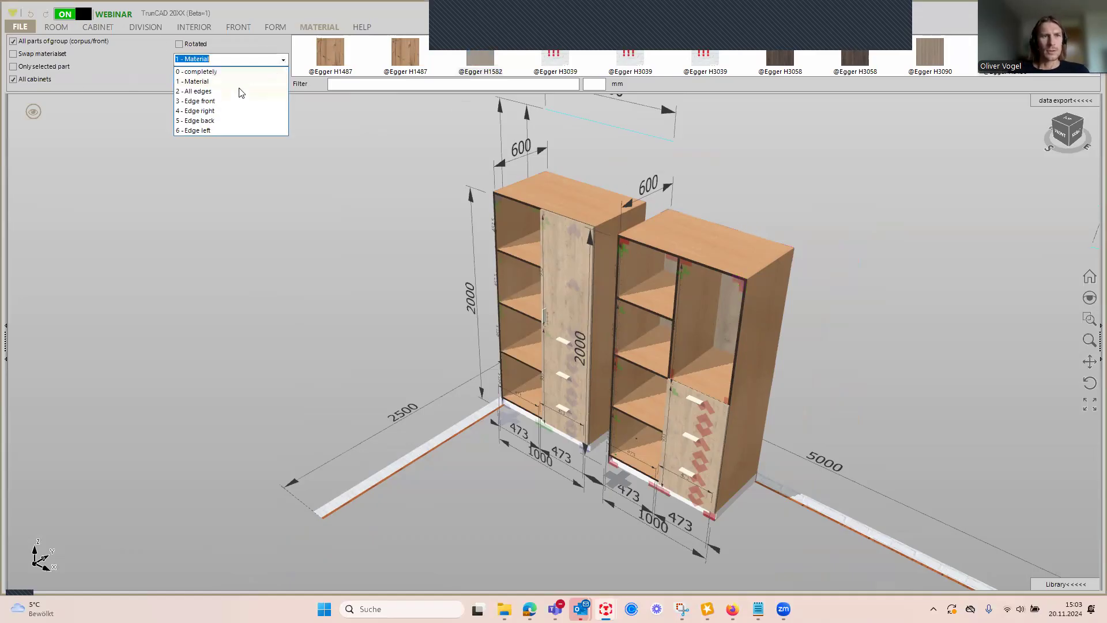
{"action": "left_click", "coordinate": [225, 72]}
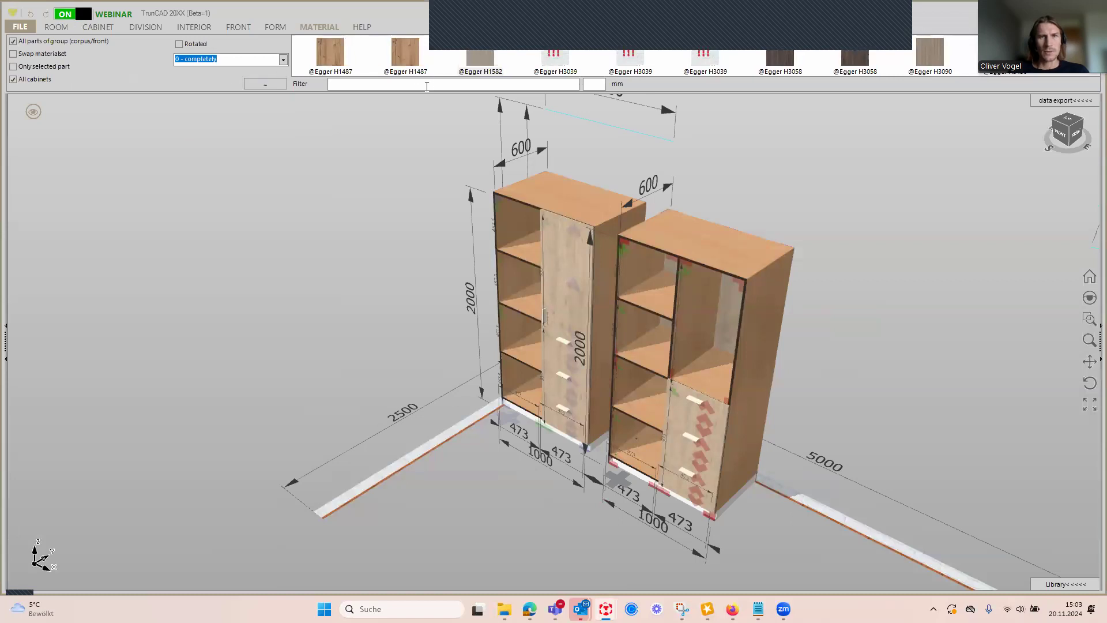
{"action": "left_click", "coordinate": [373, 82]}
{"action": "type", "text": "1710"}
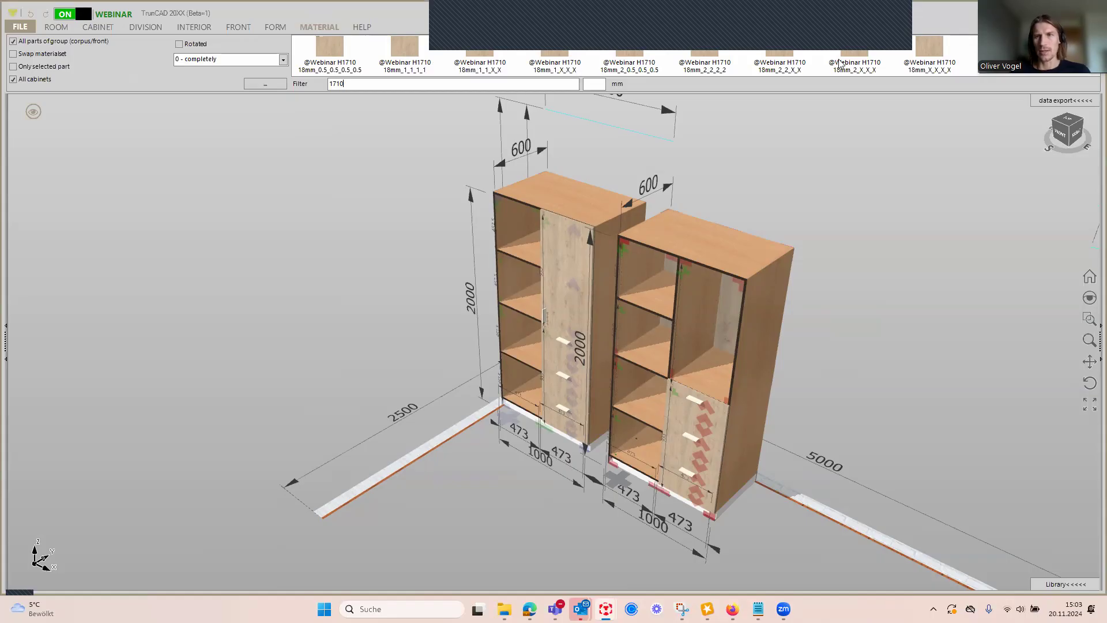
{"action": "left_click", "coordinate": [283, 60]}
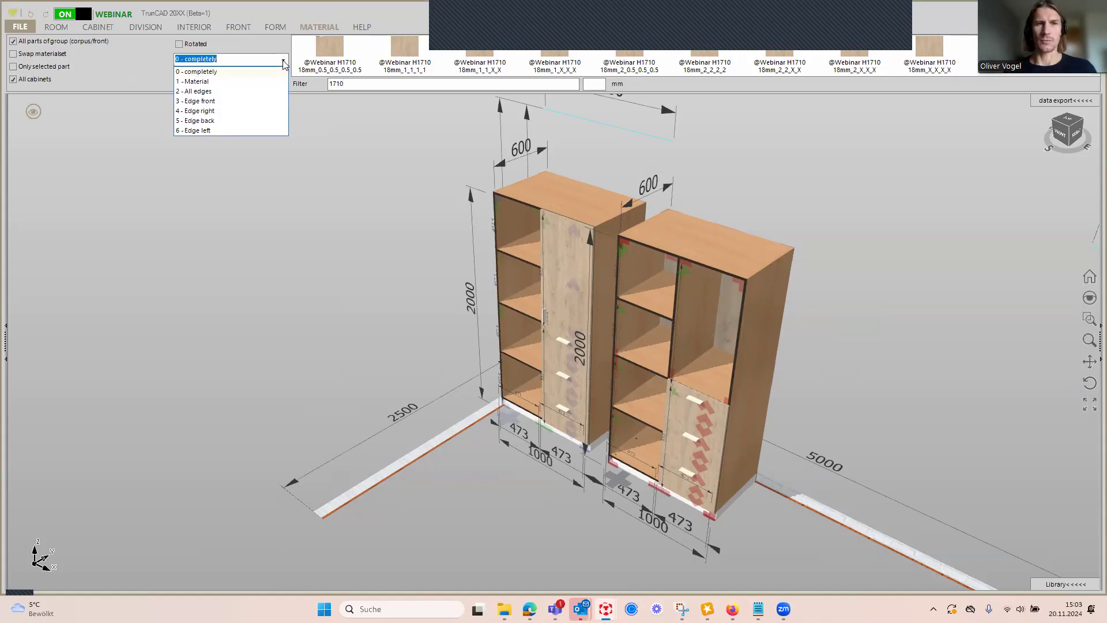
{"action": "left_click", "coordinate": [228, 73]}
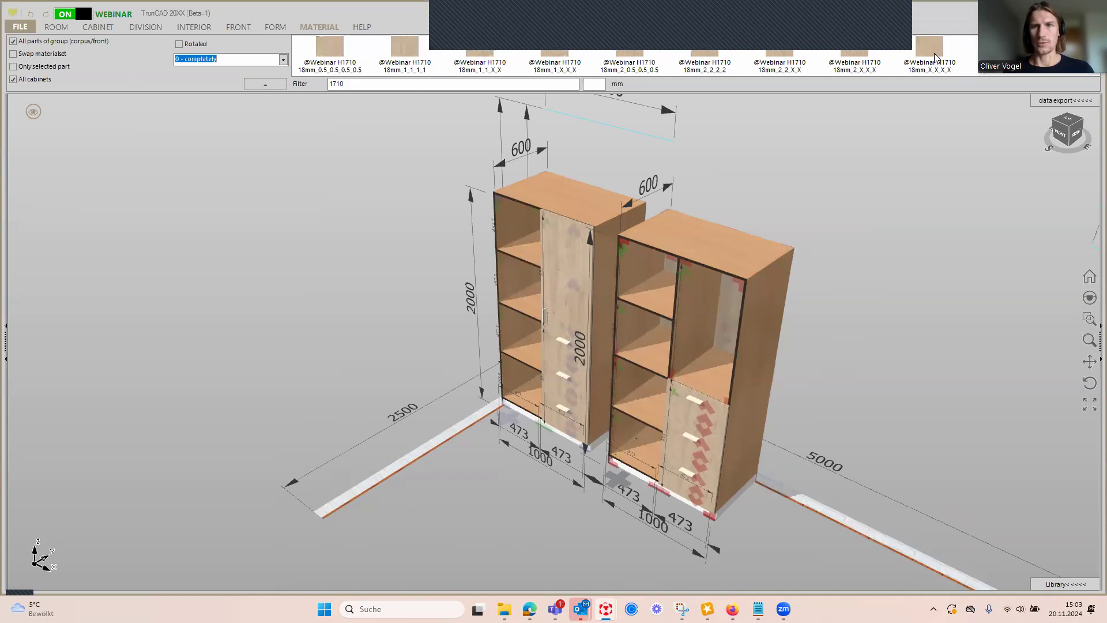
{"action": "left_click", "coordinate": [917, 68]}
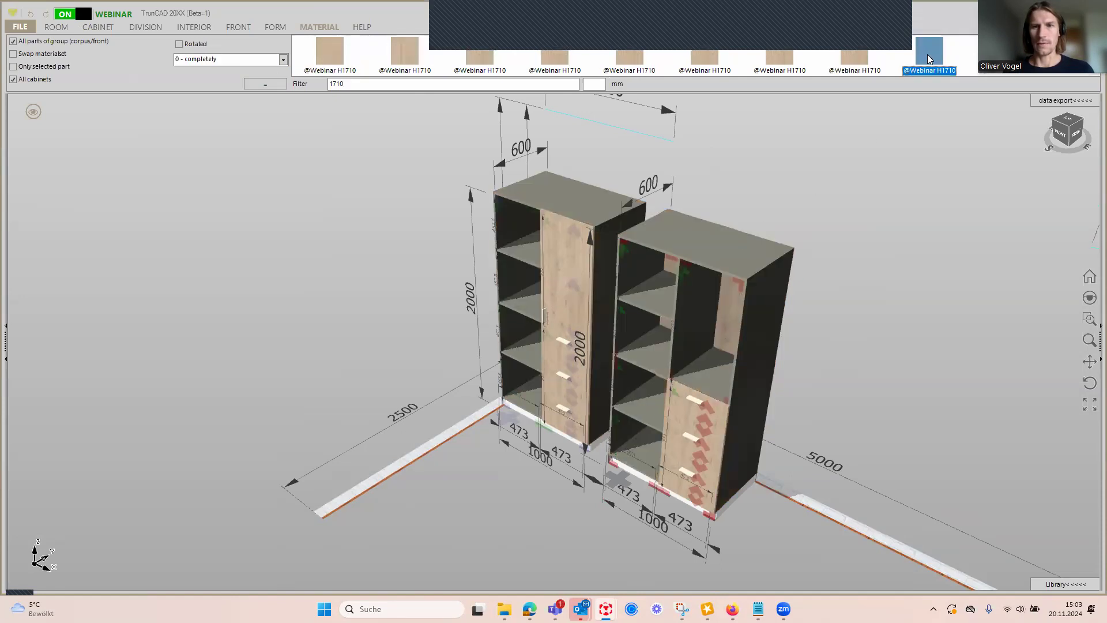
{"action": "left_click", "coordinate": [708, 427]}
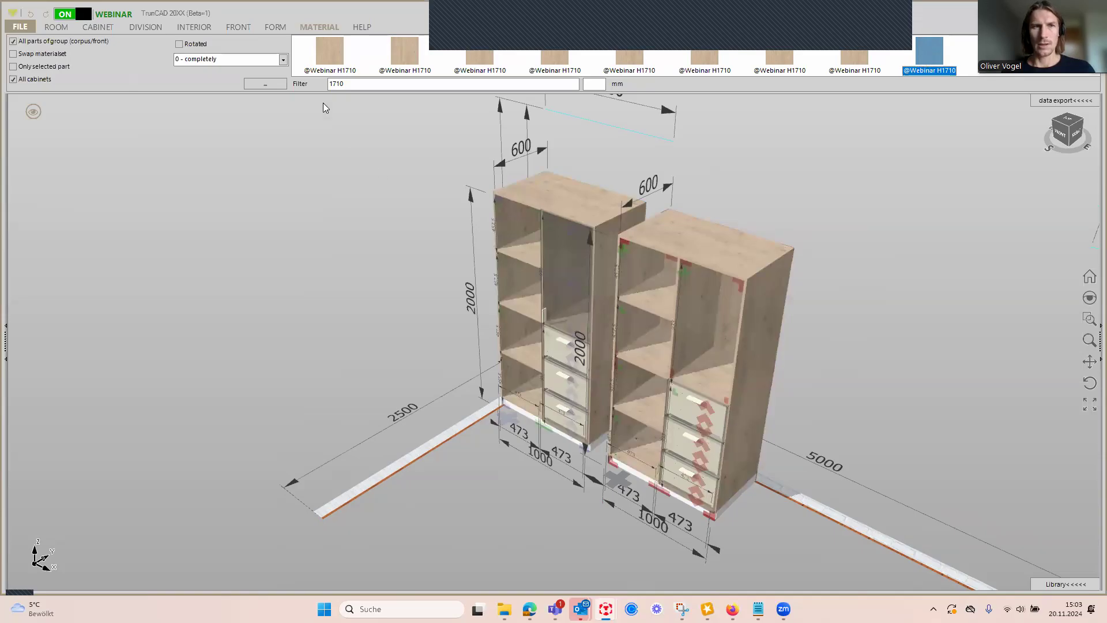
{"action": "left_click", "coordinate": [498, 261]}
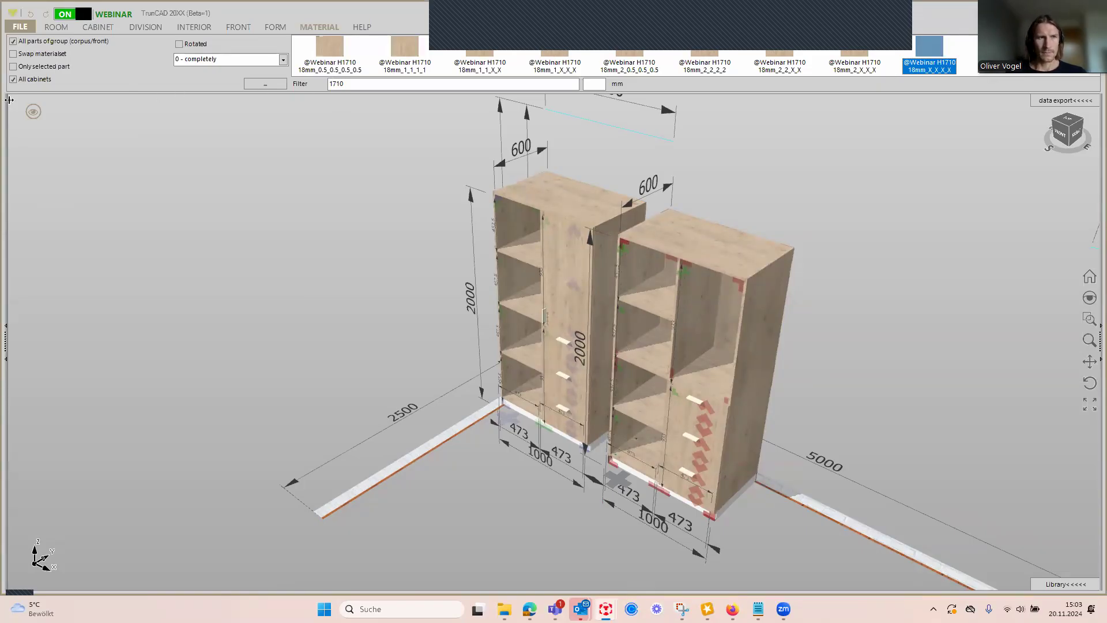
Step: Switch the cabinets' display mode to show colour-coded edges on the textured view
{"action": "left_click", "coordinate": [32, 111]}
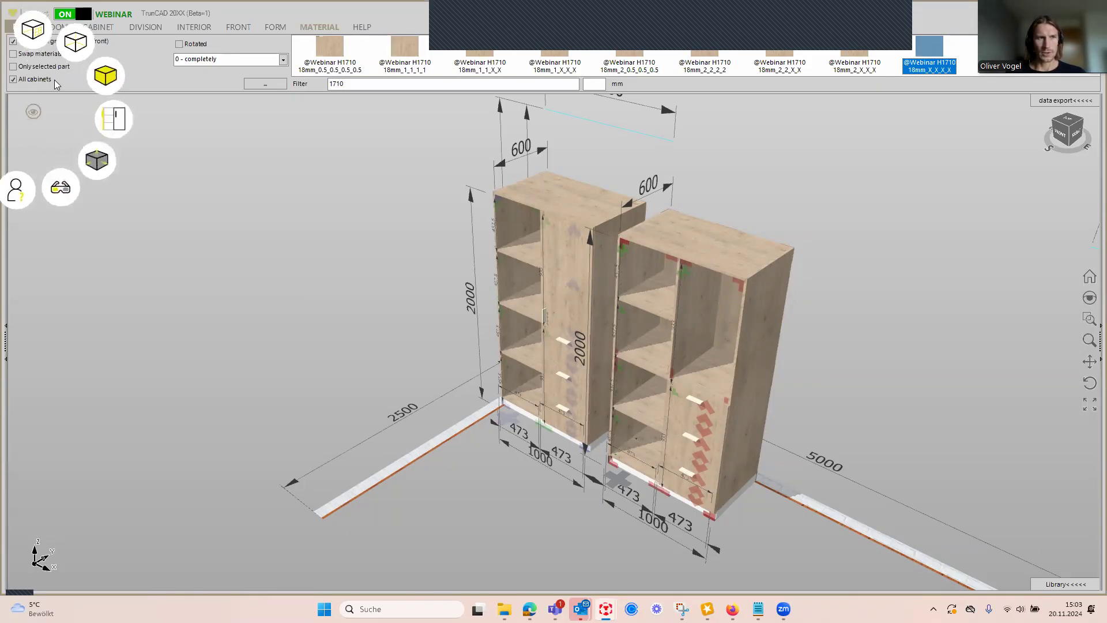
{"action": "left_click", "coordinate": [101, 85]}
{"action": "left_click", "coordinate": [102, 84]}
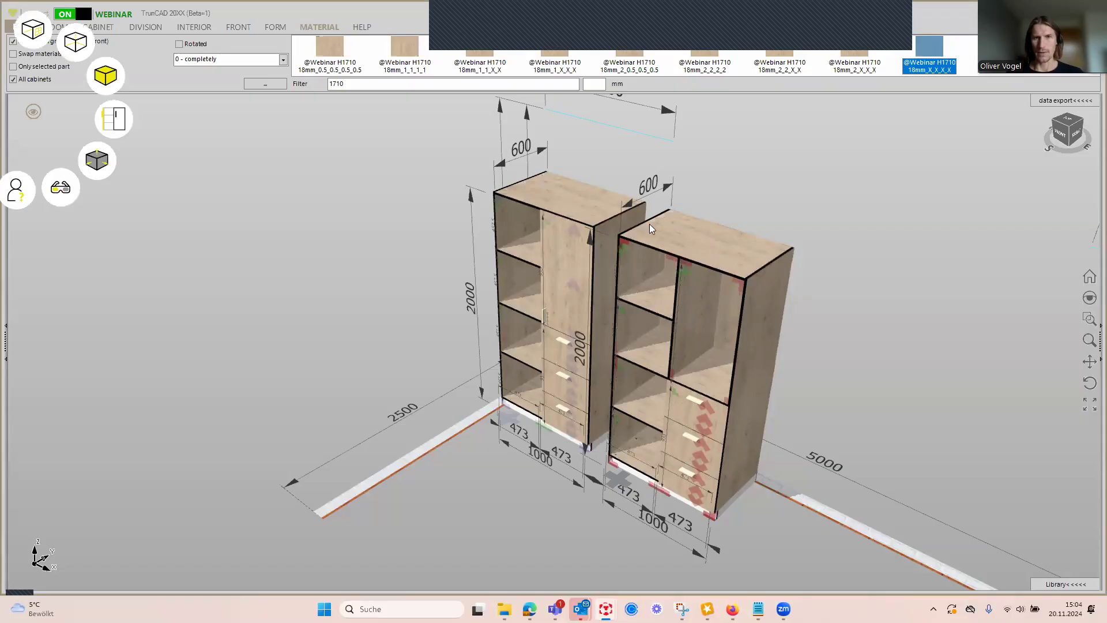
Step: Assign the H1710 18mm_1_1_1_1 material set to only the front edges of the corpus parts of all cabinets
{"action": "left_click", "coordinate": [282, 60]}
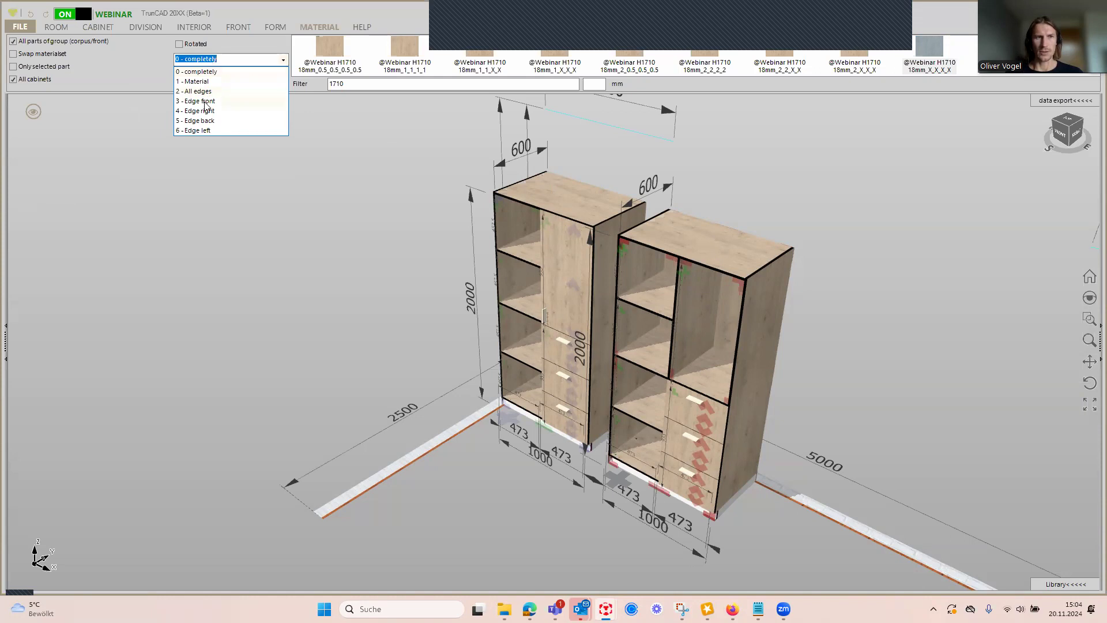
{"action": "left_click", "coordinate": [205, 103]}
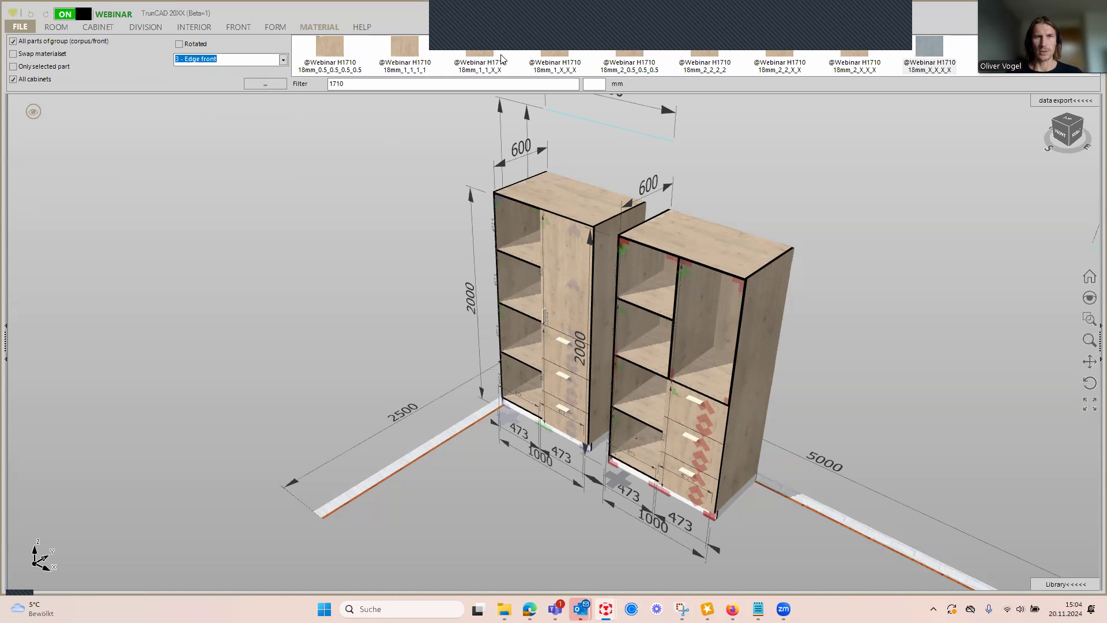
{"action": "left_click", "coordinate": [405, 49]}
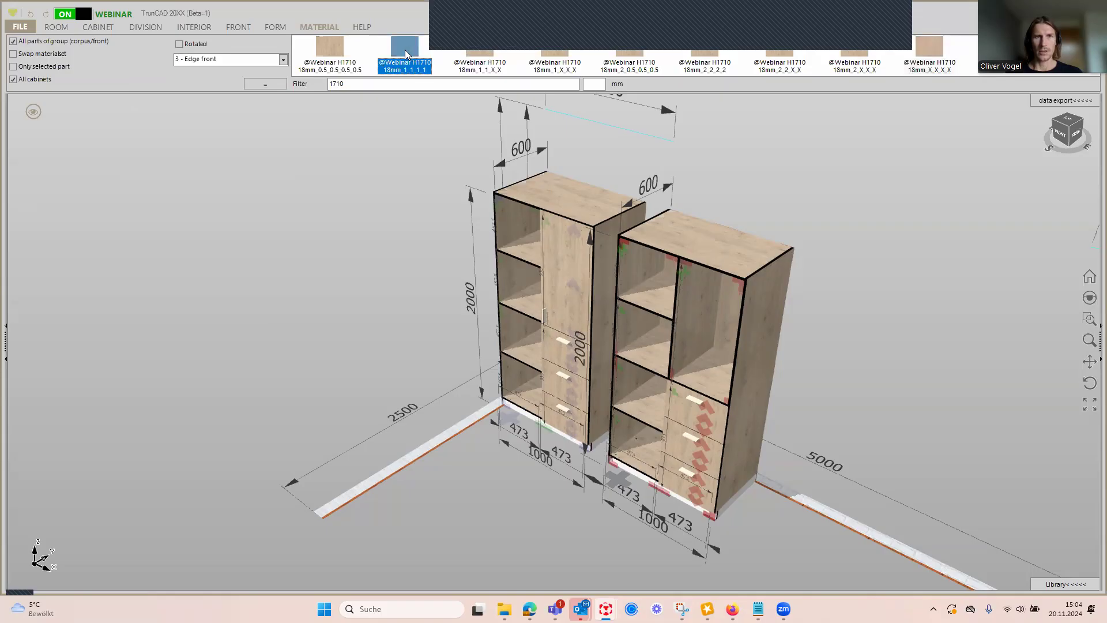
{"action": "left_click", "coordinate": [709, 242]}
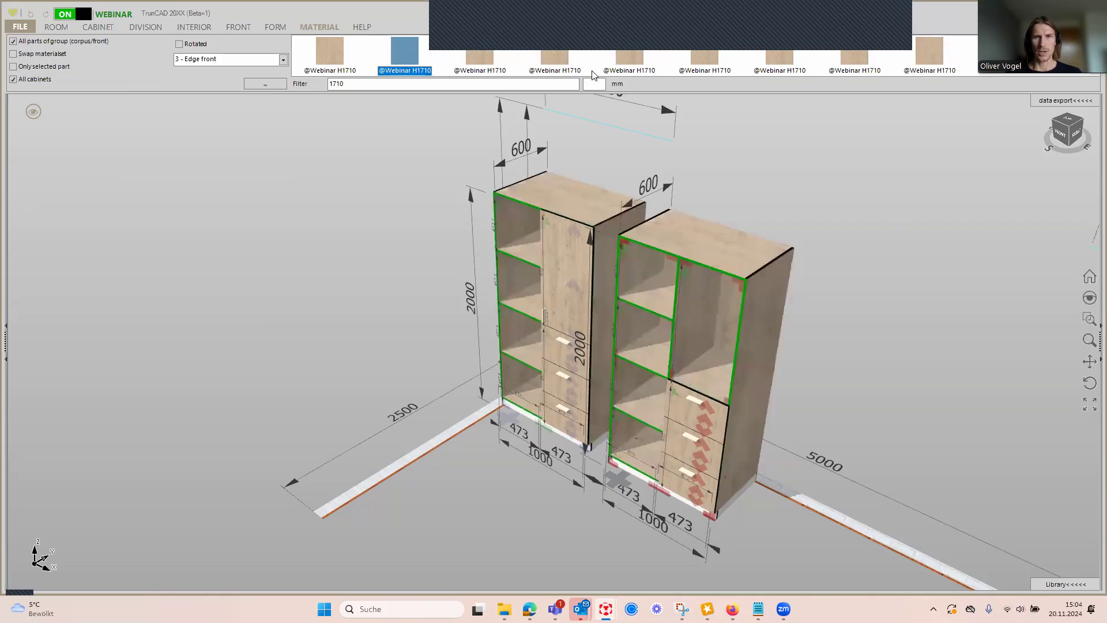
Step: Assign the H1710 18mm_2_X_X_X material set to the corpus front edges of all cabinets
{"action": "left_click", "coordinate": [863, 60]}
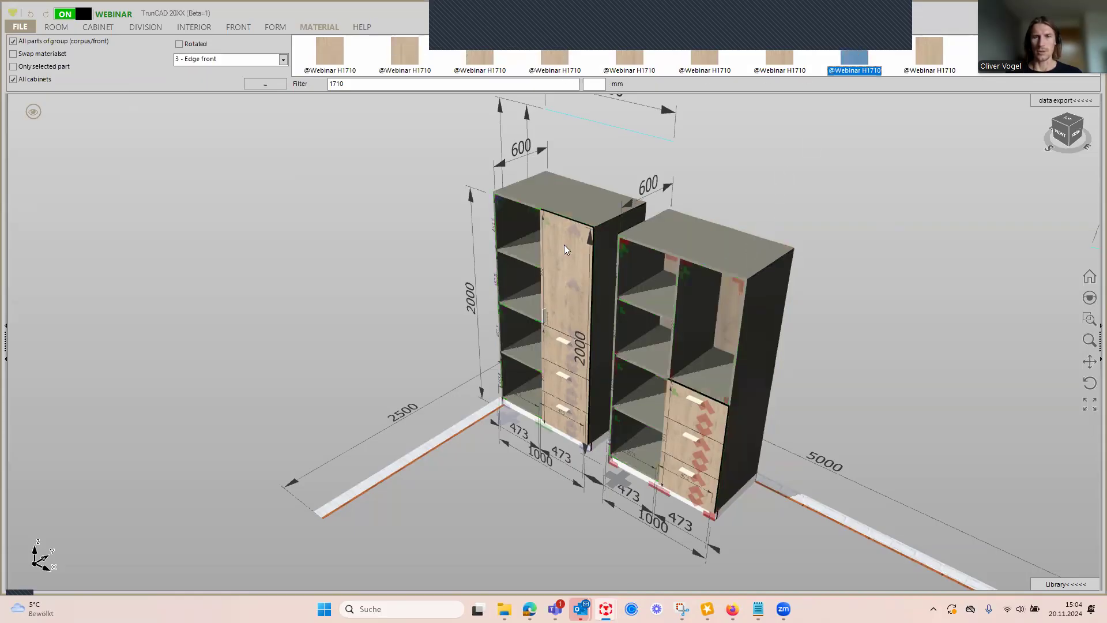
{"action": "left_click", "coordinate": [550, 233]}
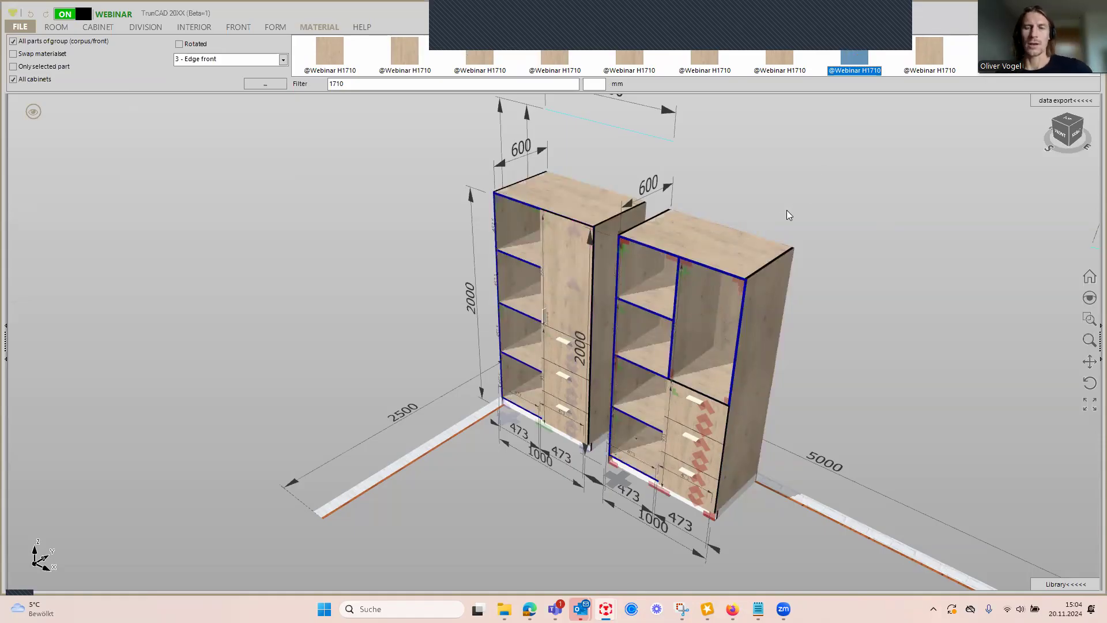
{"action": "mouse_move", "coordinate": [876, 74]}
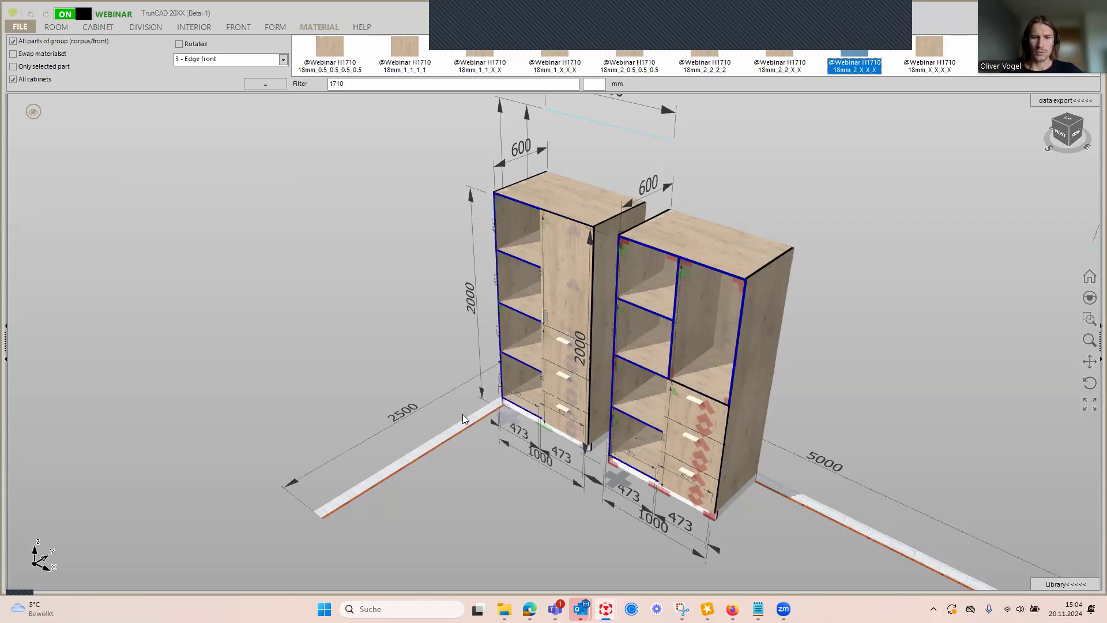
Step: Switch to File Explorer, open the TrunCAD20XX configuration settings file and examine the edge patterns in its MatSetAuto section
{"action": "mouse_move", "coordinate": [505, 609]}
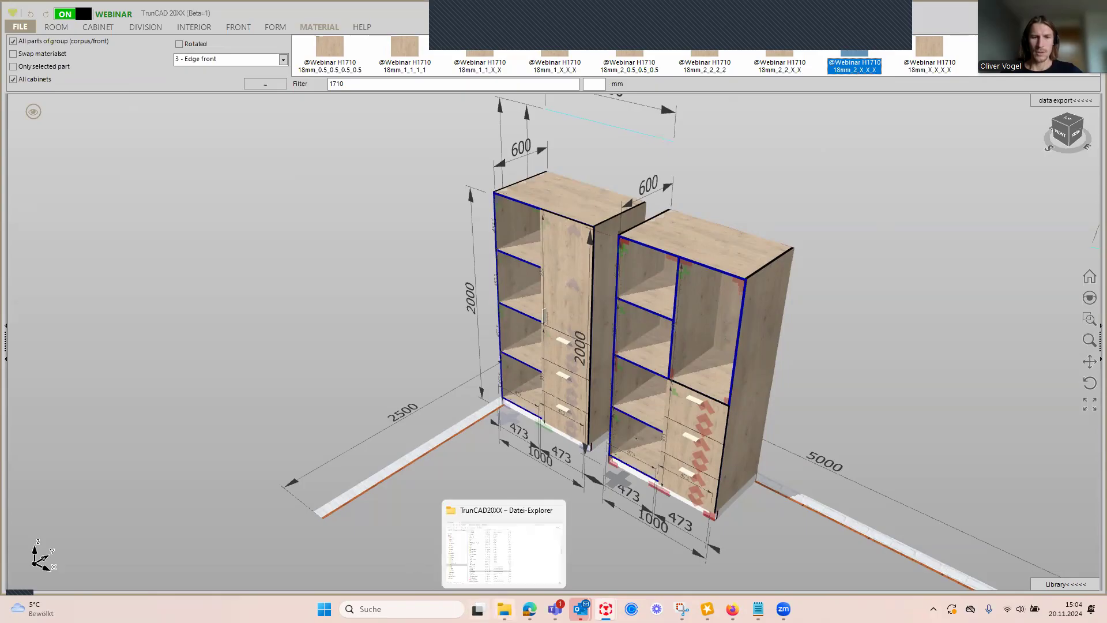
{"action": "left_click", "coordinate": [497, 565]}
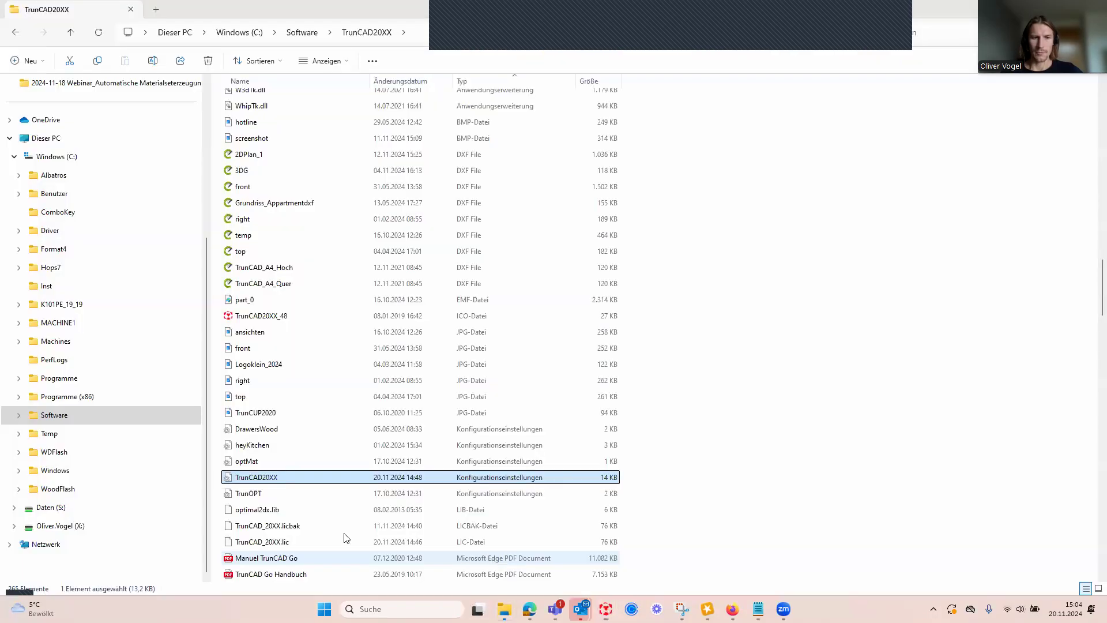
{"action": "double_click", "coordinate": [277, 479]}
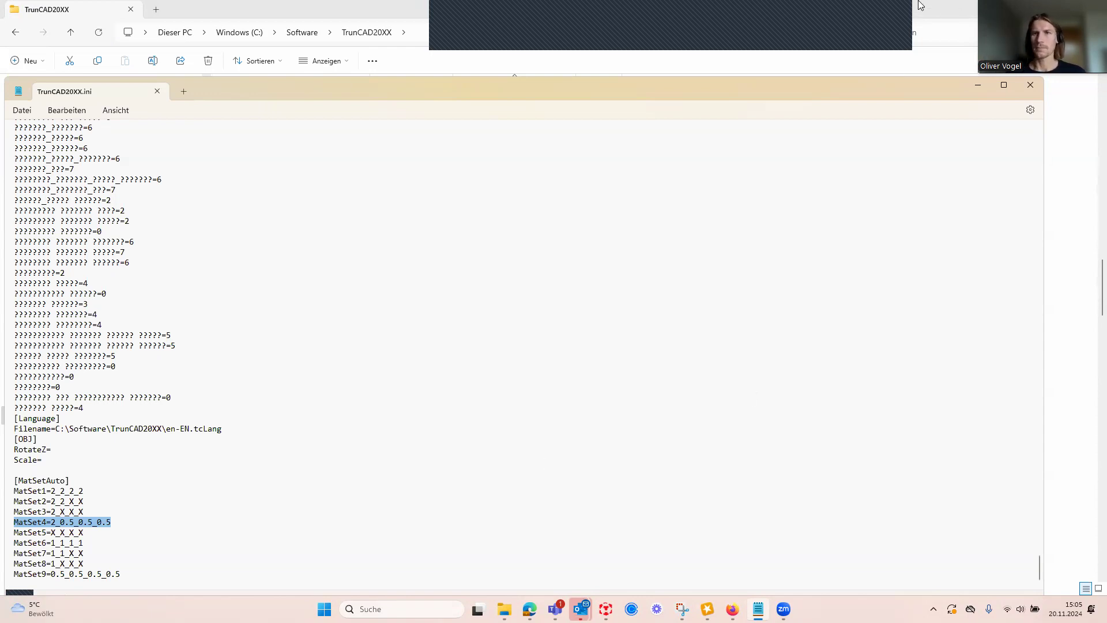
{"action": "left_click", "coordinate": [890, 23]}
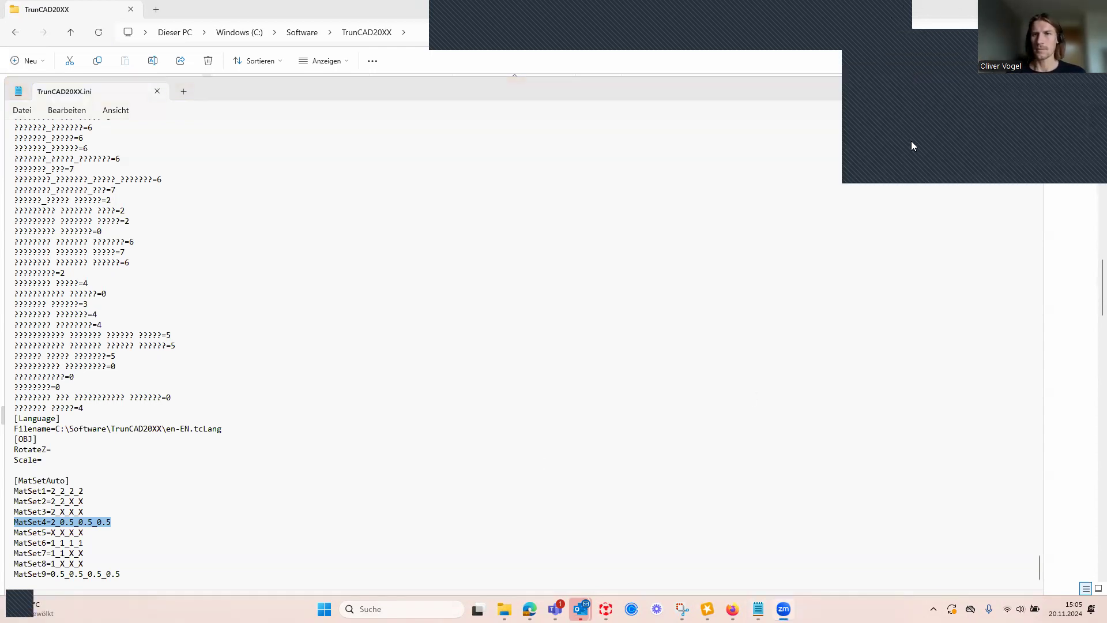